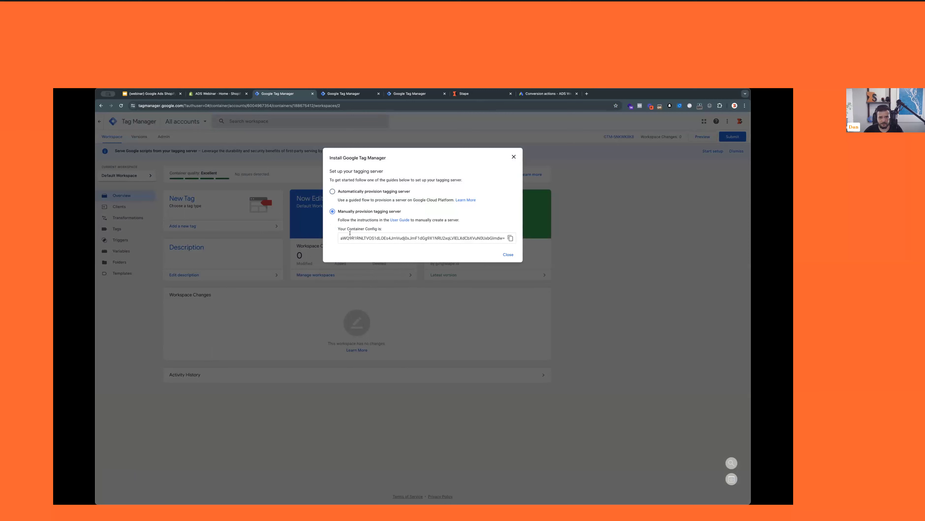
# Copy the tagging server's container config in Tag Manager, switch to Stape, and start creating a new container from the dashboard
pyautogui.click(391, 237)
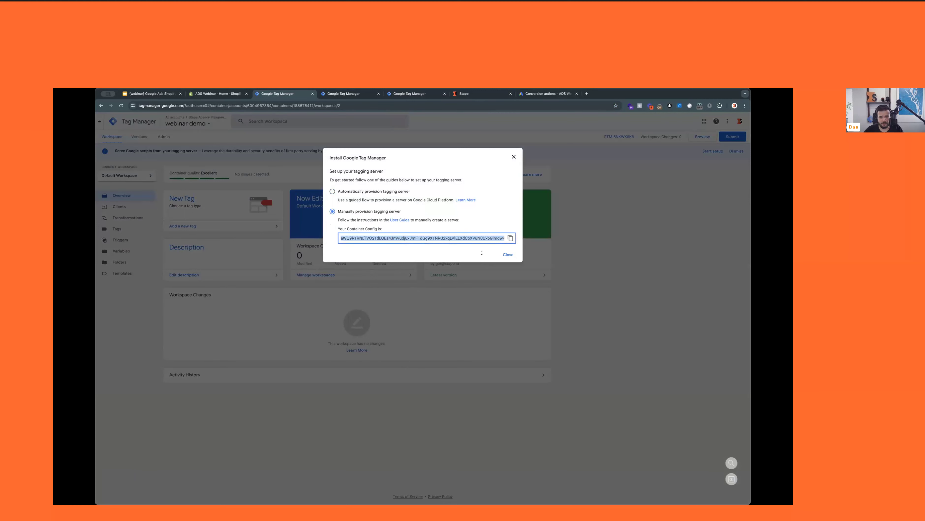
pyautogui.click(510, 238)
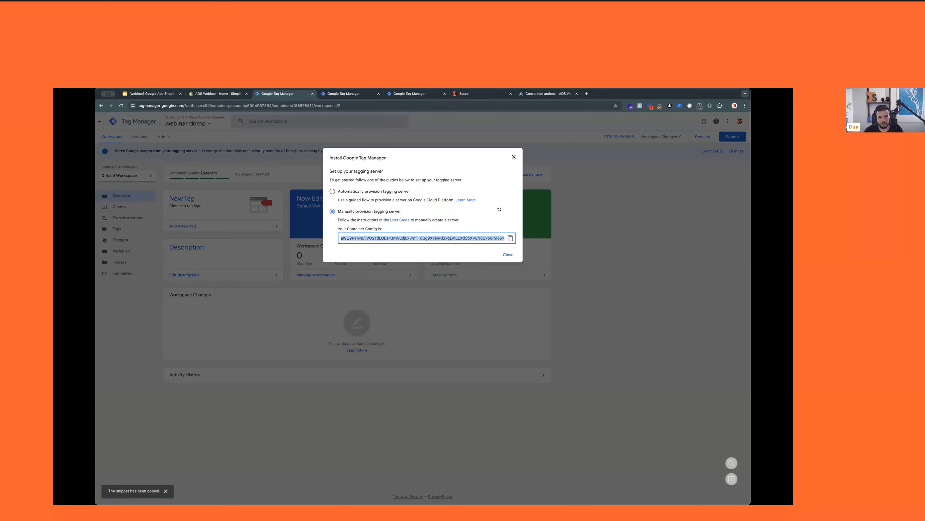
pyautogui.click(484, 94)
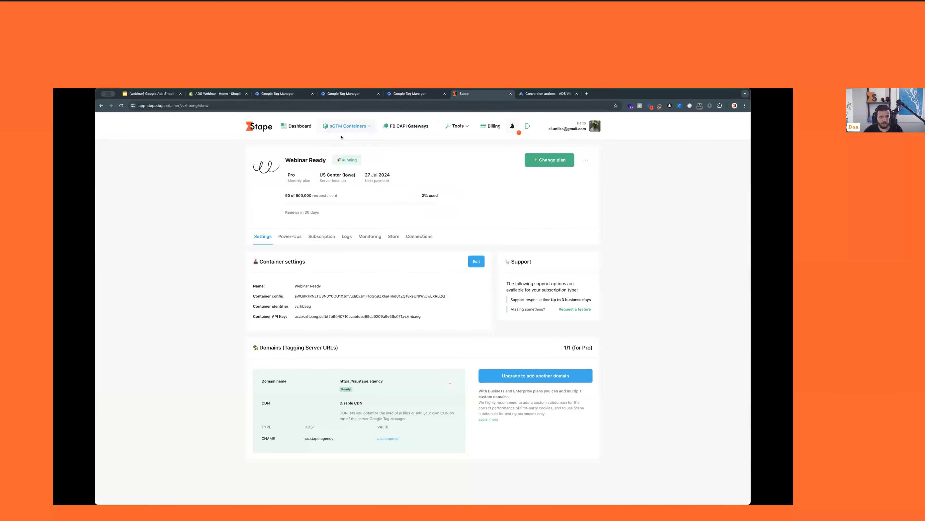
pyautogui.click(344, 128)
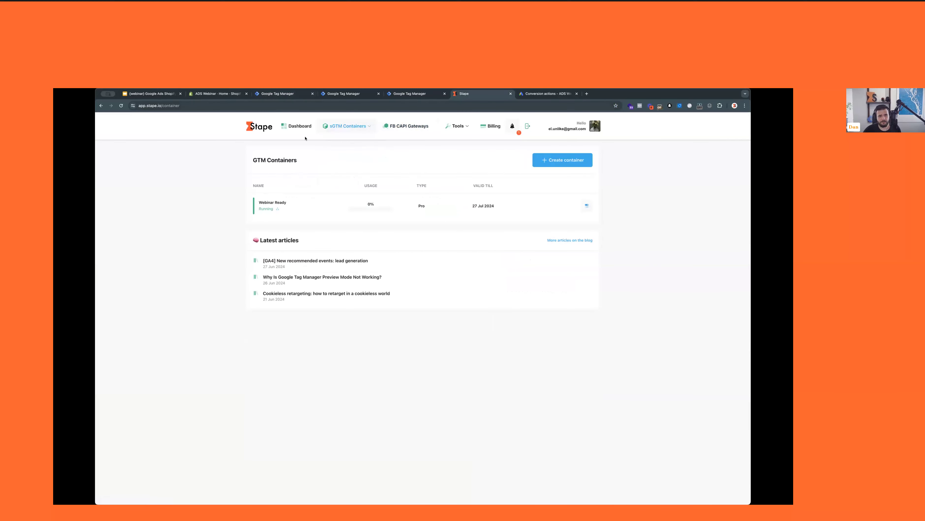
pyautogui.click(298, 126)
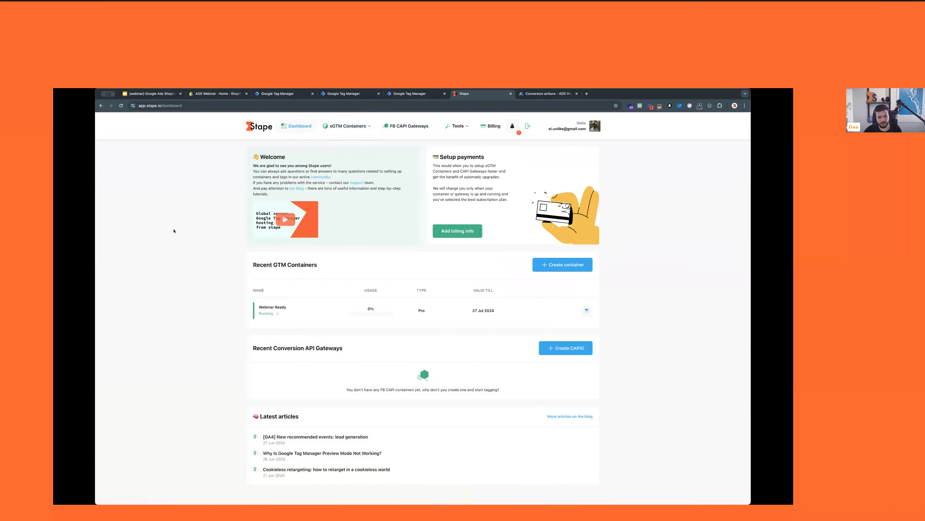
pyautogui.click(571, 268)
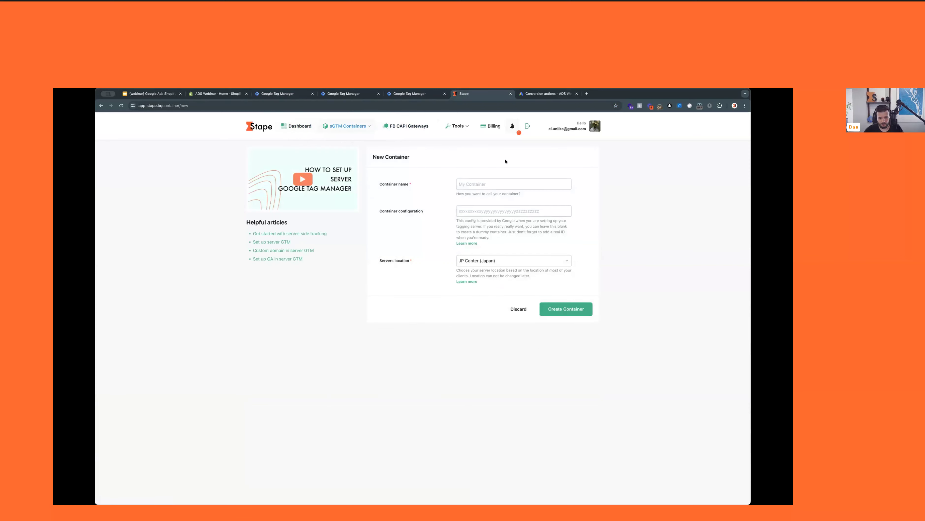
# Name the new container "webinar", paste the copied container configuration, and compare it with the one in Tag Manager
pyautogui.write('webinar')
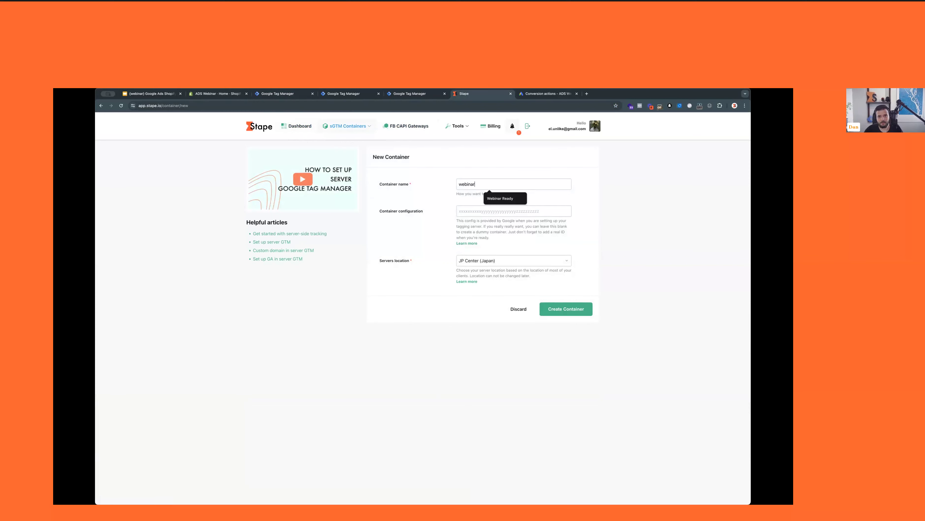
pyautogui.click(487, 211)
pyautogui.press('super+v')
pyautogui.moveTo(569, 210); pyautogui.dragTo(472, 199)
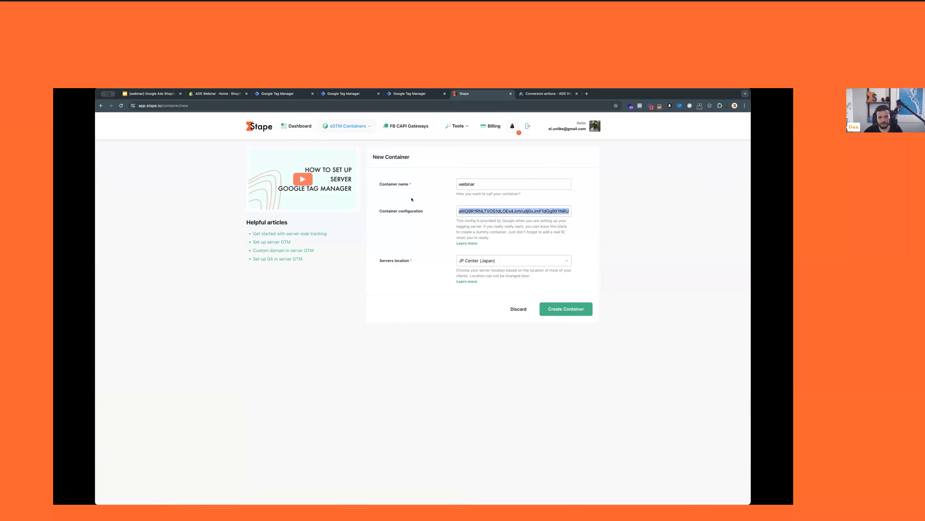
pyautogui.click(264, 93)
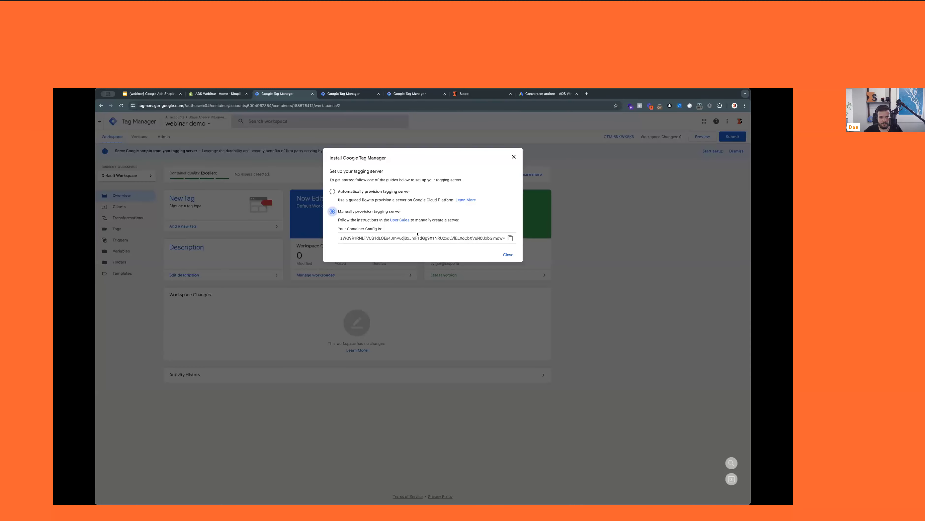
pyautogui.click(488, 97)
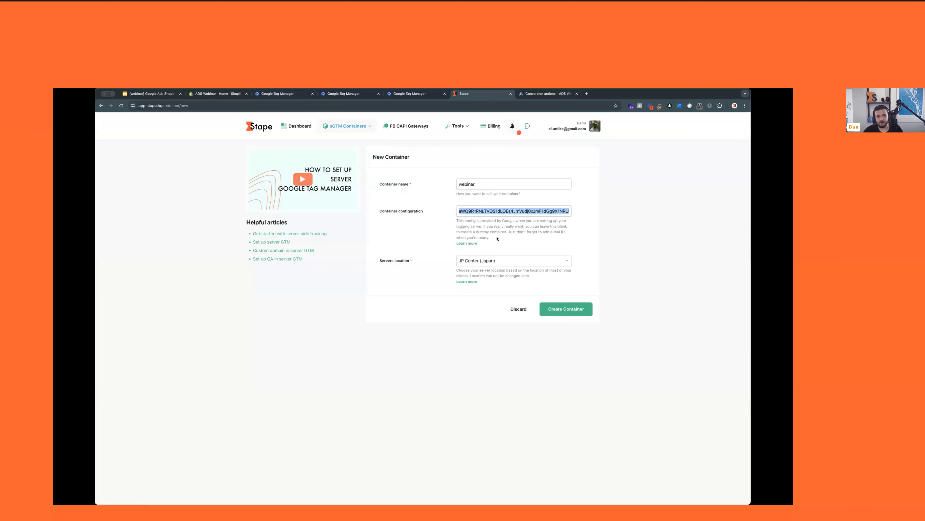
# Set the servers location to US Center (Iowa) and create the container
pyautogui.click(511, 258)
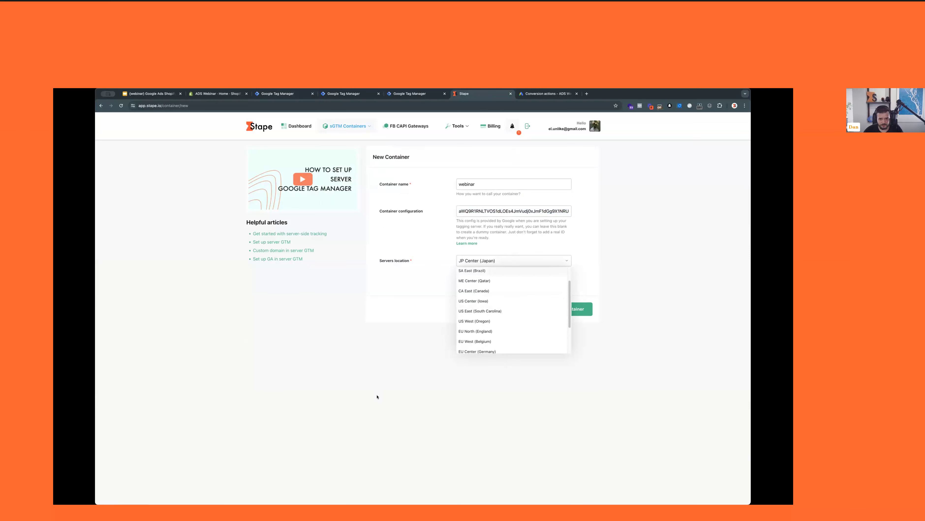
pyautogui.click(494, 302)
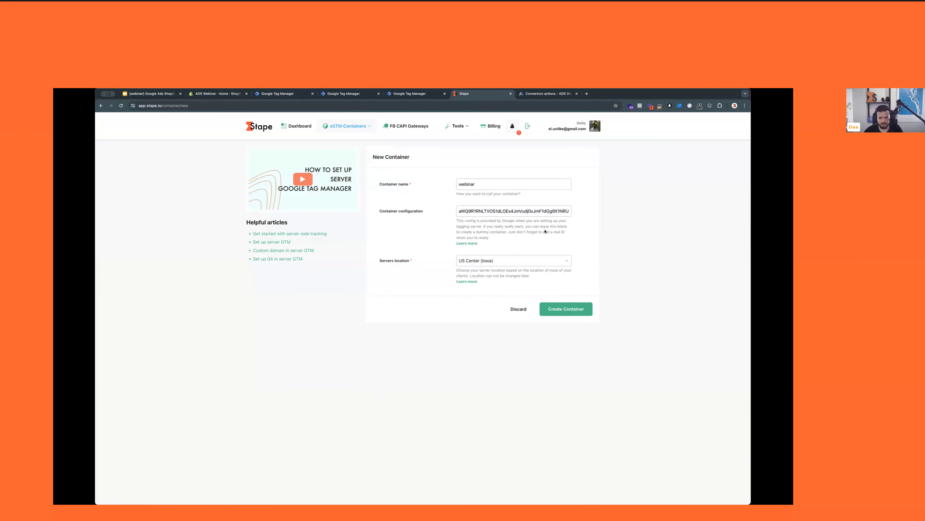
pyautogui.click(567, 314)
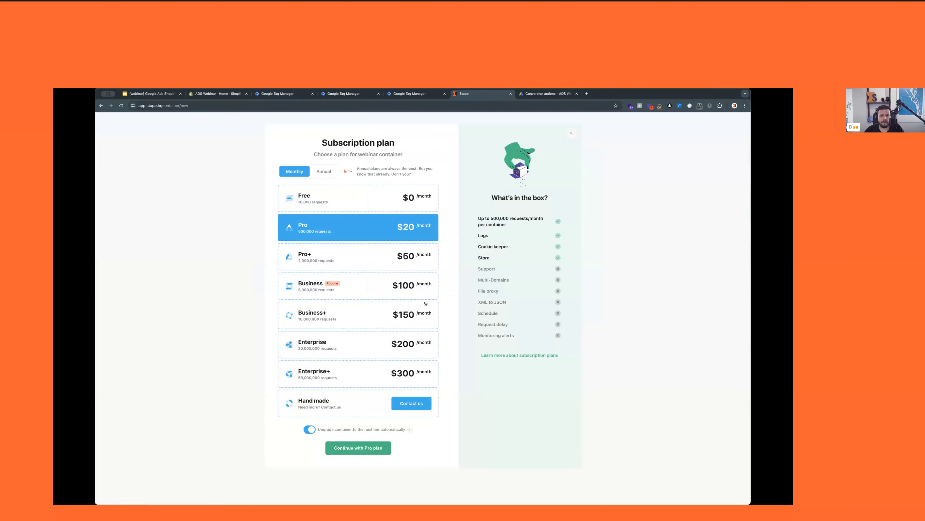
# Choose the Free monthly plan, skip the billing country form, and return to the container's page and reload it
pyautogui.click(365, 203)
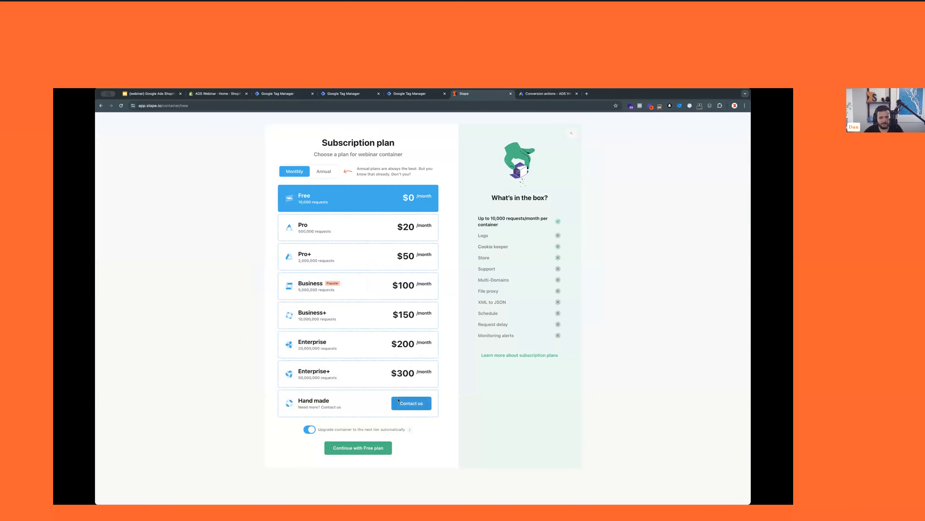
pyautogui.click(353, 448)
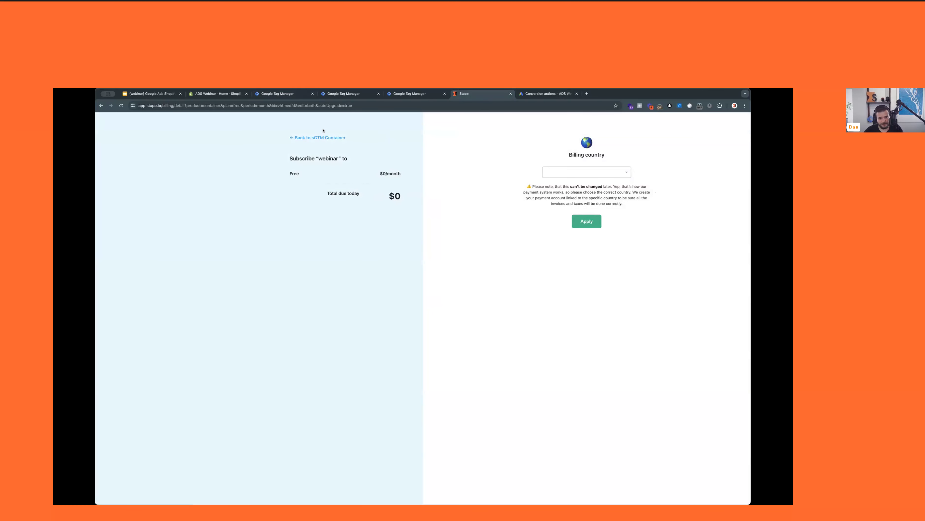
pyautogui.click(317, 137)
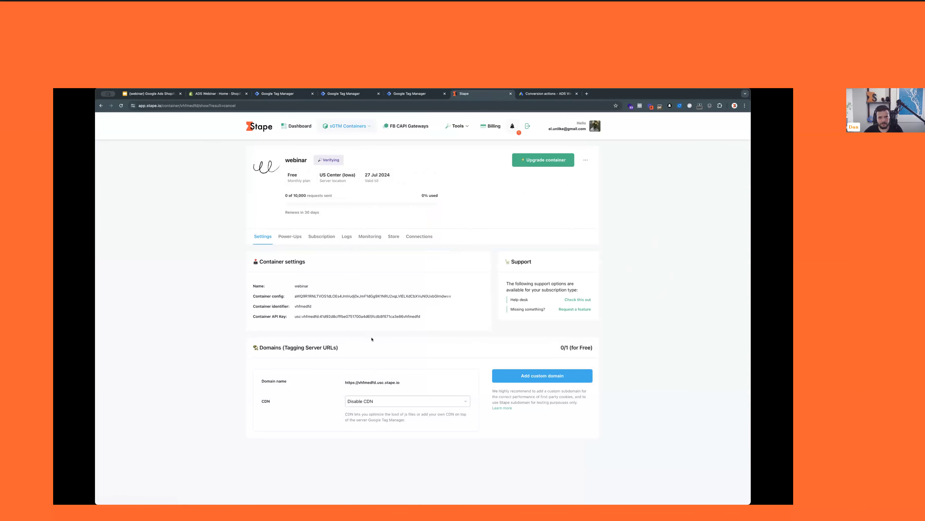
pyautogui.press('super+r')
# Start a custom domain for the webinar container that uses a CNAME record instead of A records
pyautogui.click(542, 375)
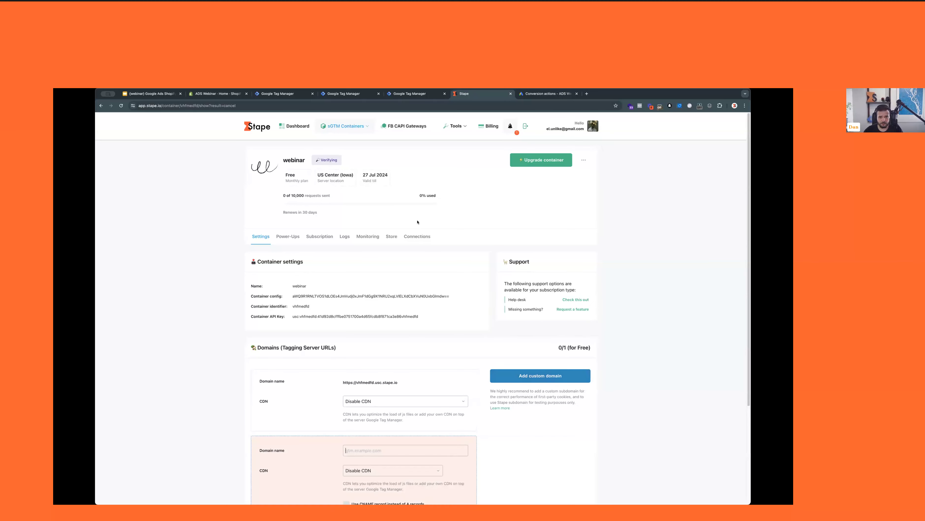
pyautogui.scroll(-3, 422, 333)
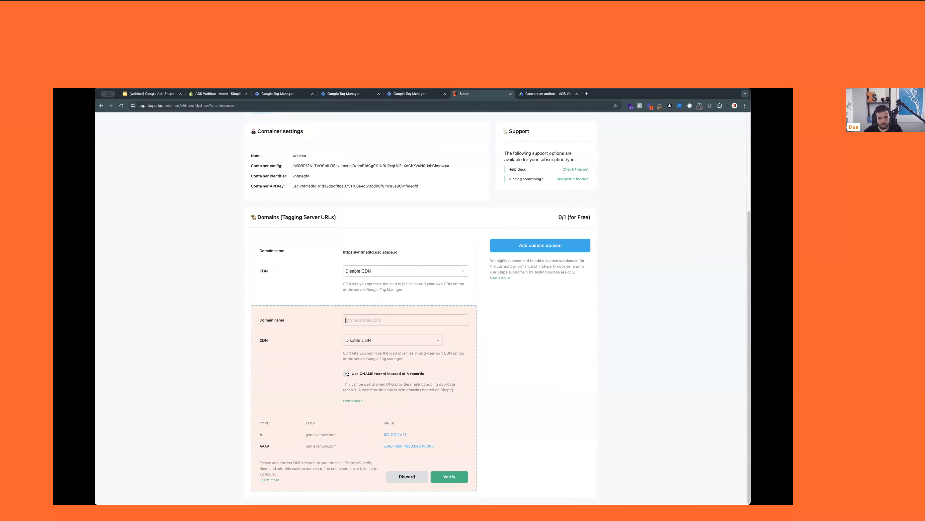
pyautogui.scroll(1, 347, 374)
pyautogui.click(346, 385)
pyautogui.click(401, 330)
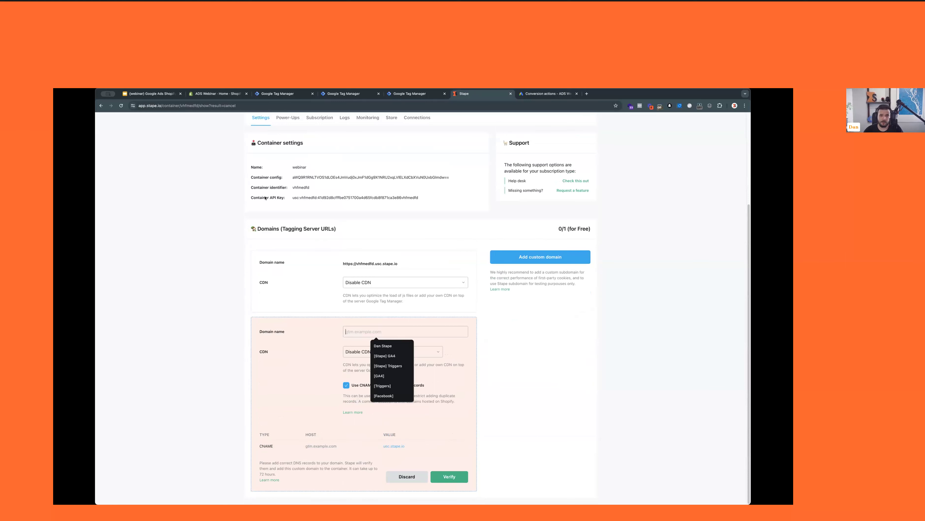
pyautogui.click(547, 333)
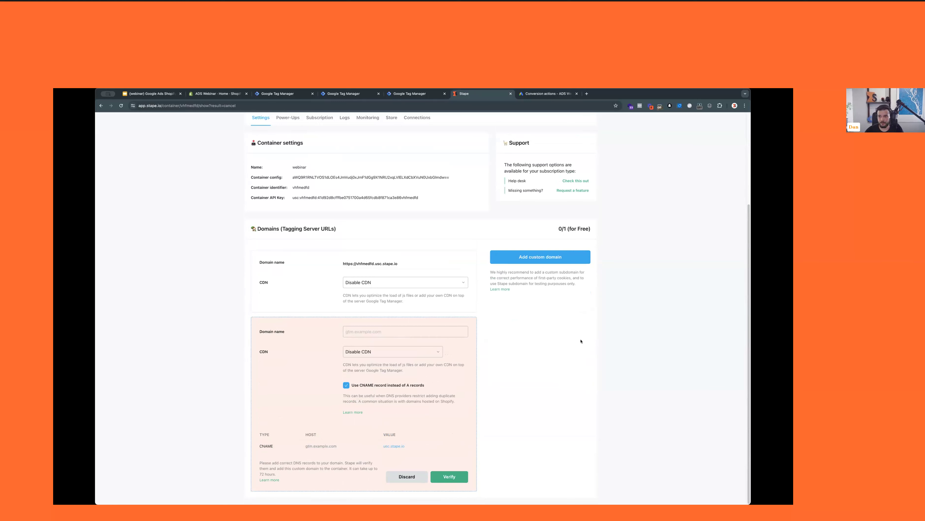
# Enter sst.stape.agency as the custom domain name and submit it for verification
pyautogui.click(363, 338)
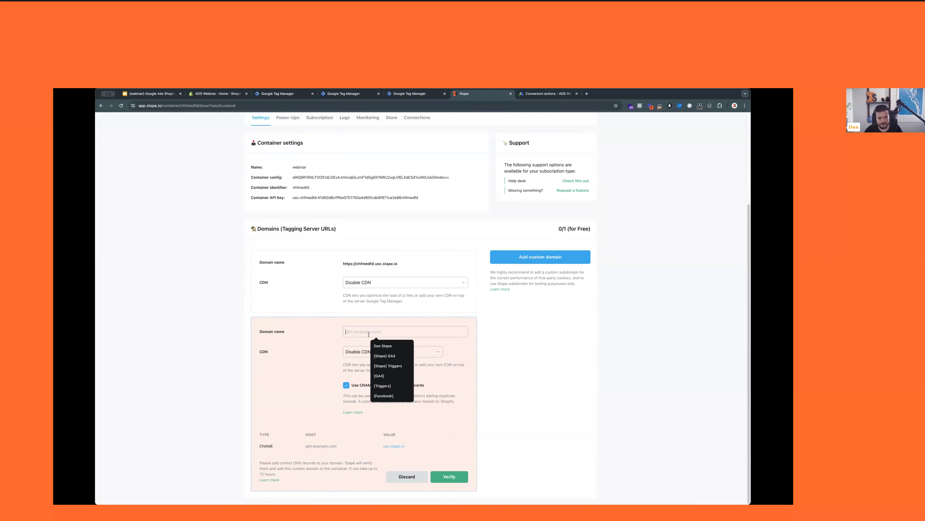
pyautogui.write('ssyt')
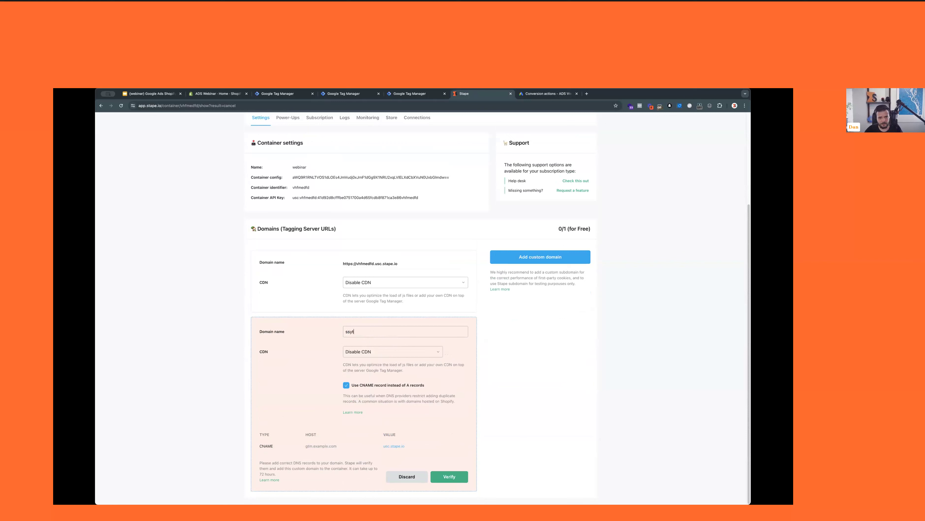
pyautogui.write('t.stape.agency')
pyautogui.click(450, 481)
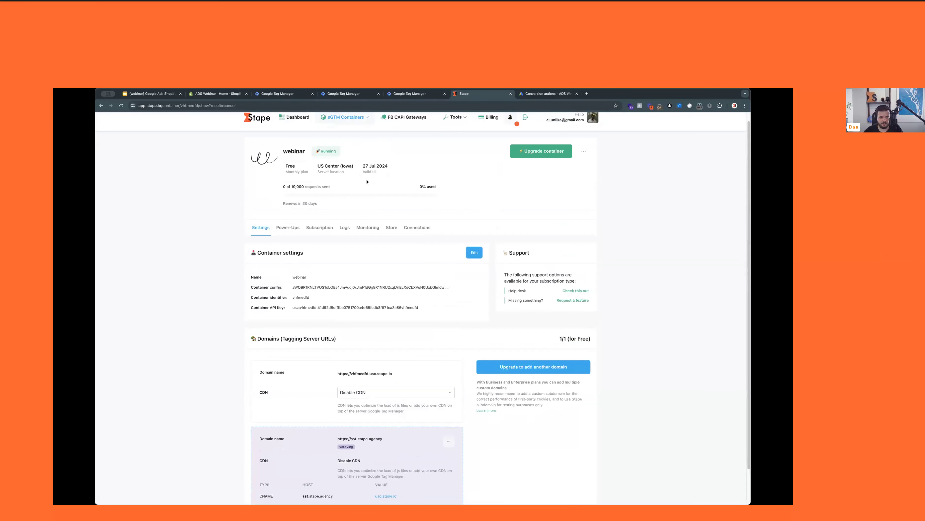
# Open the existing Webinar Ready container to view its settings
pyautogui.scroll(2, 363, 205)
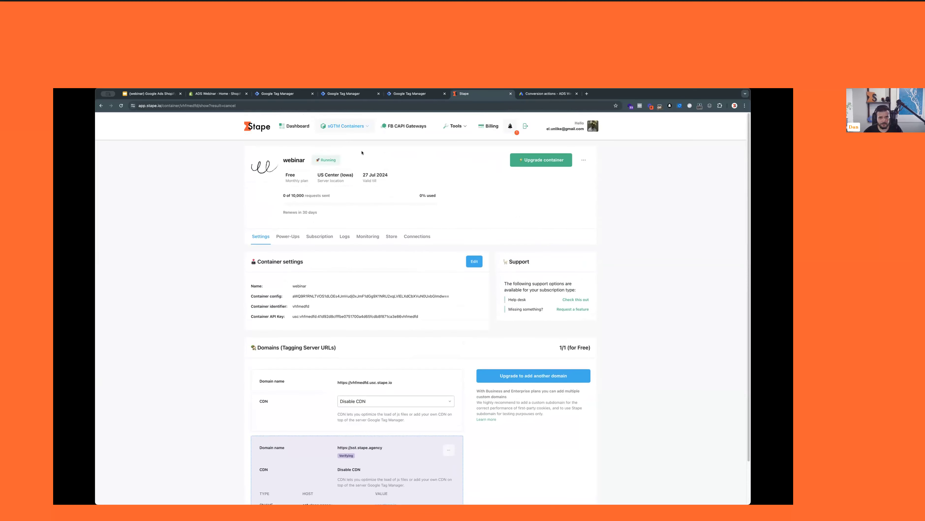
pyautogui.moveTo(351, 127)
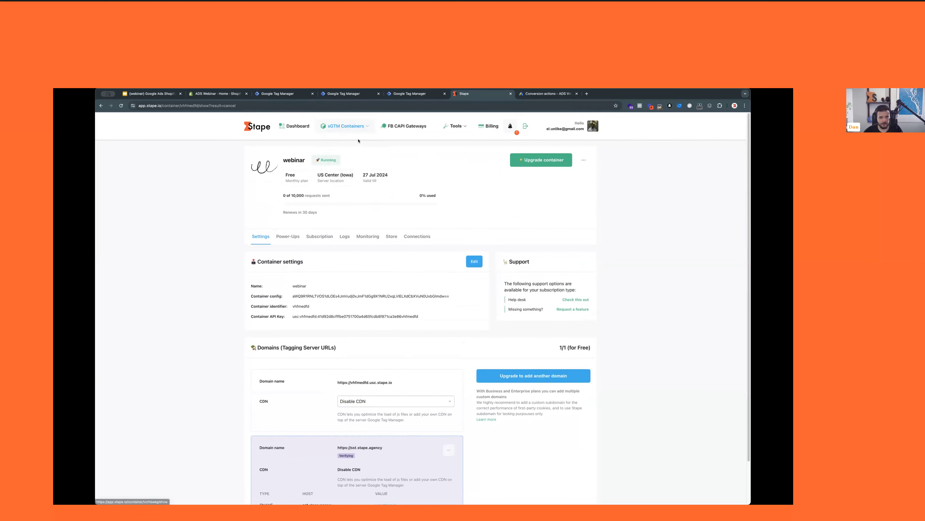
pyautogui.click(355, 156)
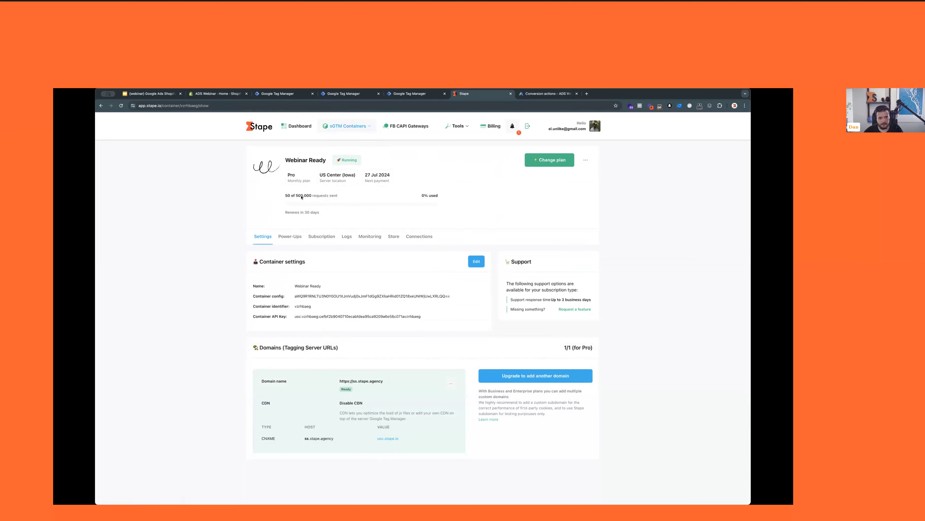
# Switch to the Shopify admin, open the Shopify App Store from the recommended apps, and search for "Stape"
pyautogui.click(218, 94)
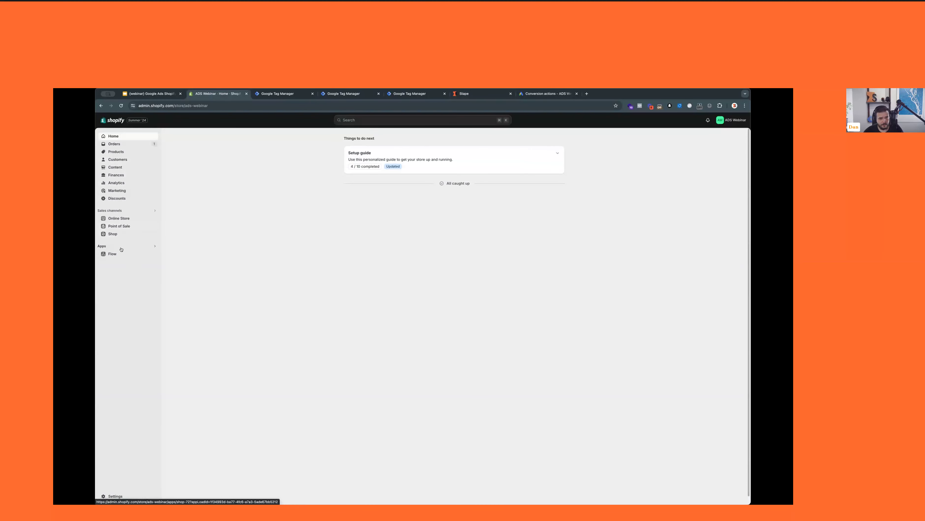
pyautogui.click(132, 246)
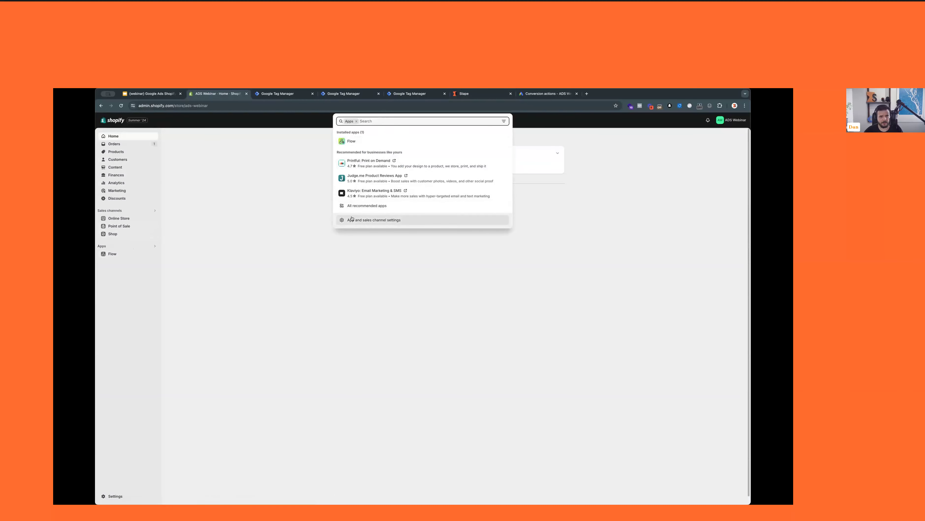
pyautogui.click(278, 142)
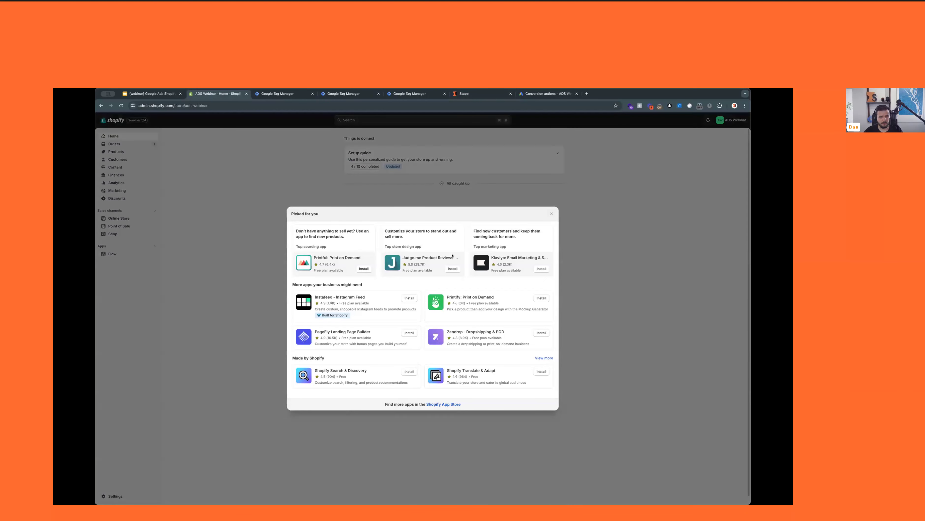
pyautogui.click(444, 404)
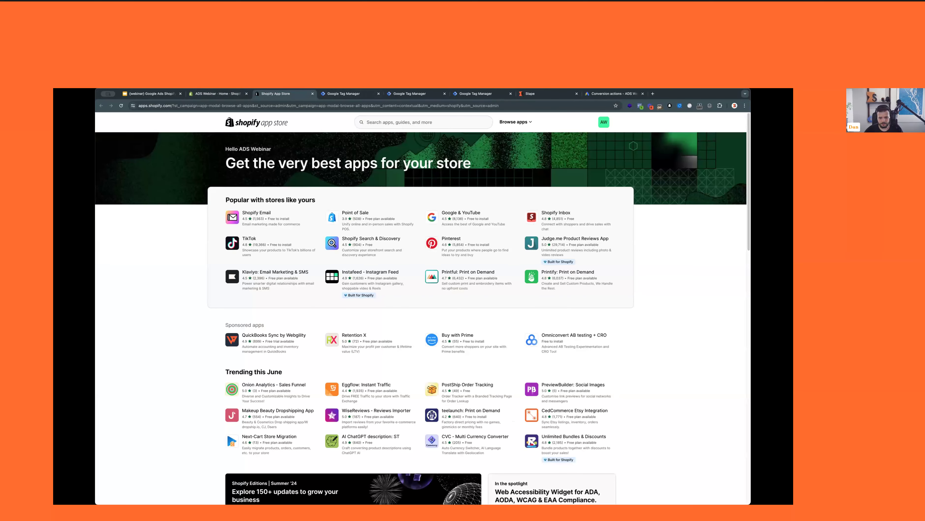
pyautogui.click(424, 122)
pyautogui.write('Stape')
pyautogui.press('Return')
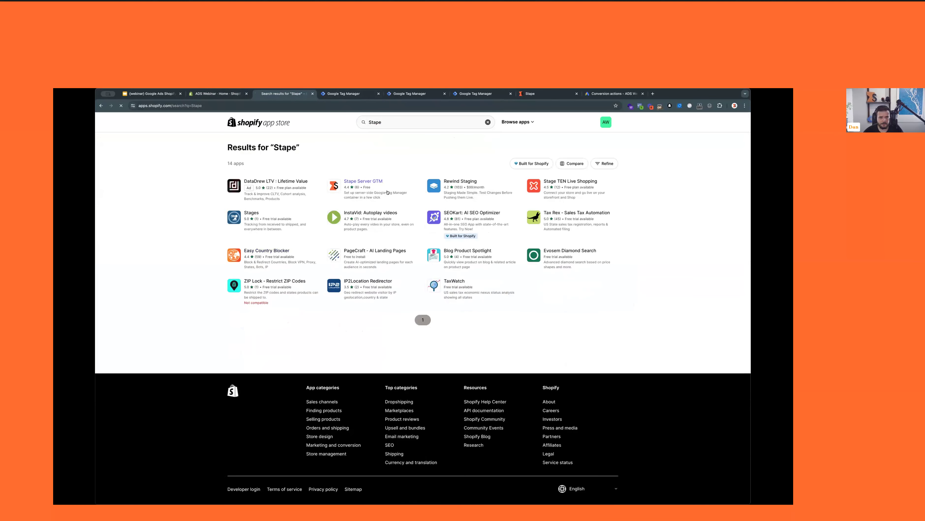
# Open the Stape Server GTM app listing and install the app on the ADS Webinar store
pyautogui.click(387, 192)
pyautogui.scroll(-10, 360, 307)
pyautogui.scroll(10, 360, 308)
pyautogui.click(272, 258)
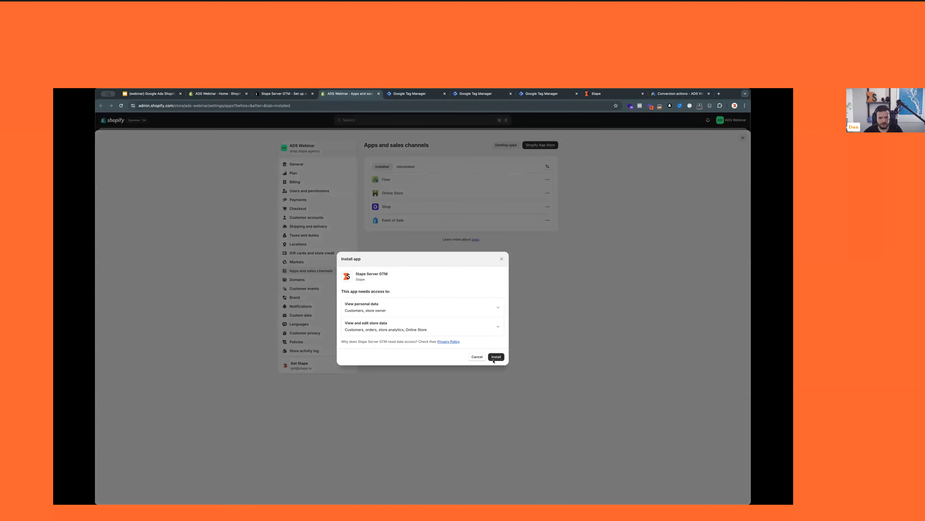
pyautogui.click(493, 360)
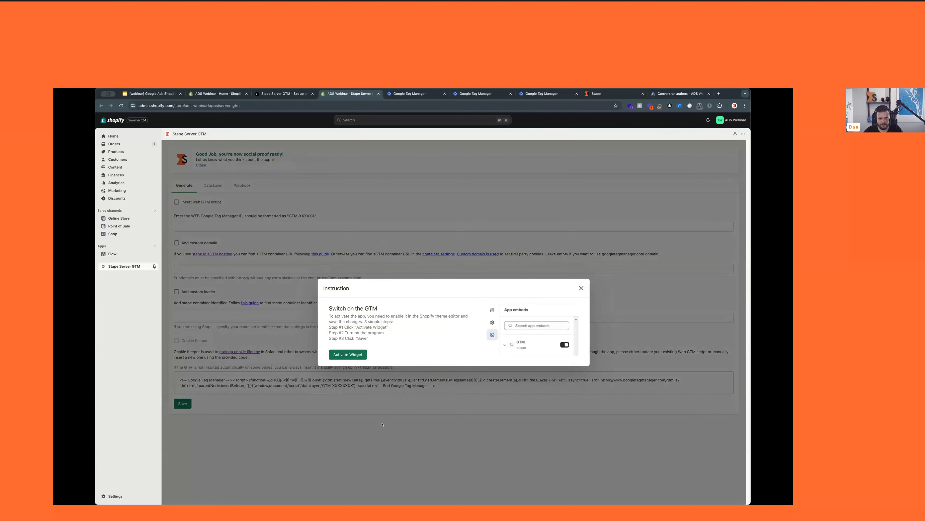
# Activate the Stape Server GTM widget in the theme editor, switching its GTM app embed off and back on
pyautogui.click(348, 354)
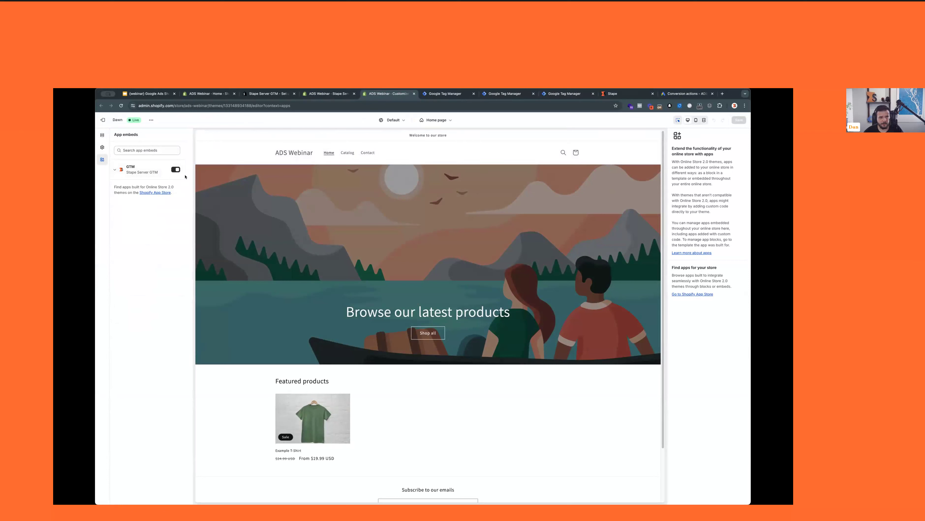
pyautogui.click(178, 170)
pyautogui.click(178, 170)
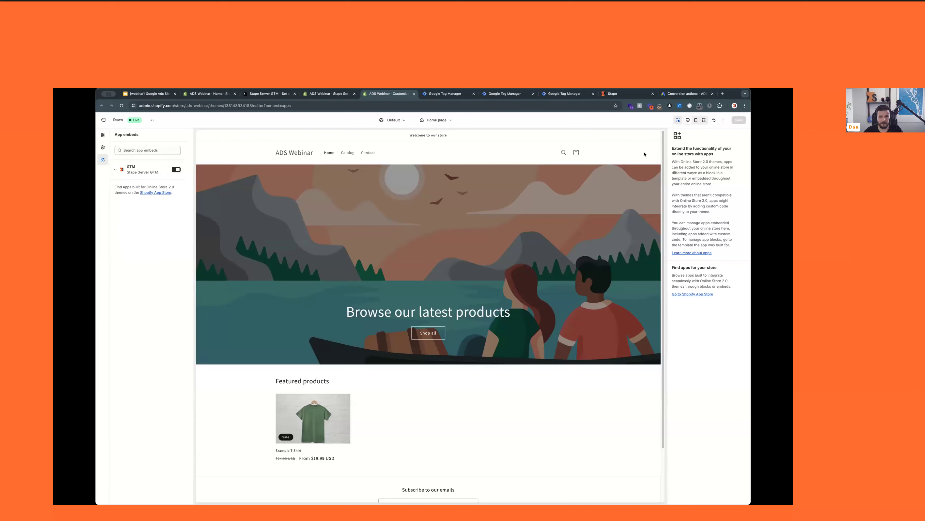
# Reopen the current Dawn theme's editor from the Themes page and review the Stape GTM app embed, leaving the editor again
pyautogui.click(103, 120)
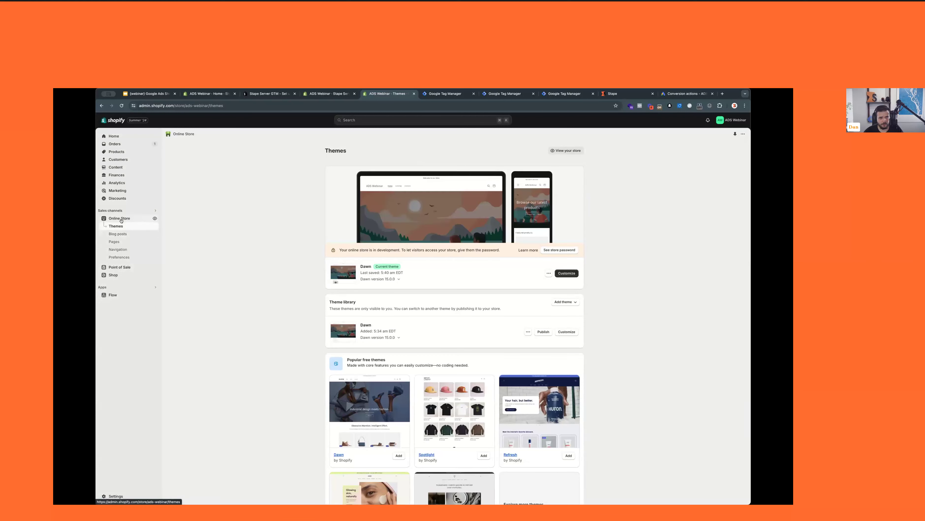
pyautogui.click(566, 273)
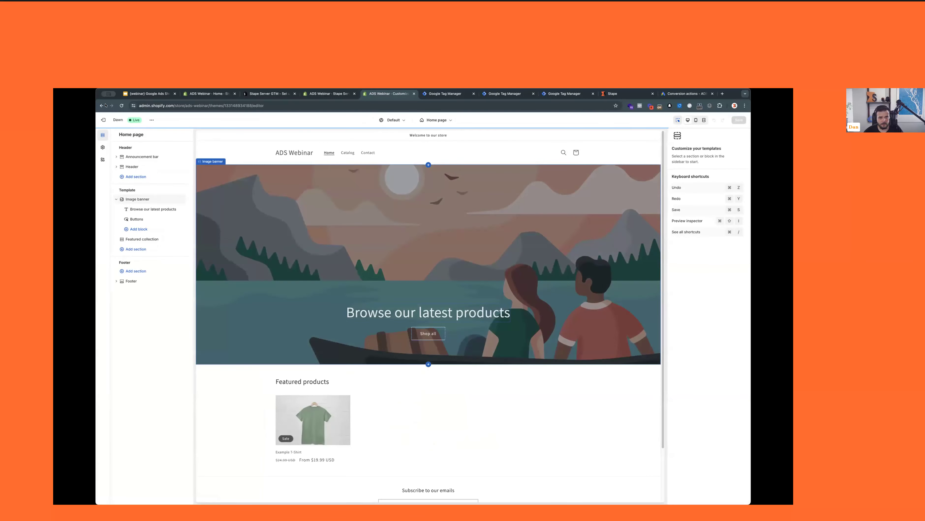
pyautogui.click(102, 160)
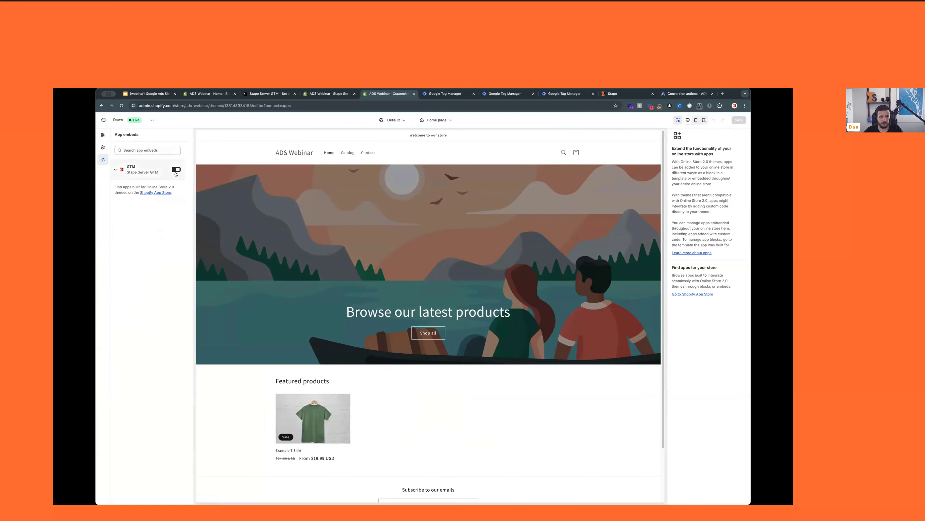
pyautogui.click(103, 120)
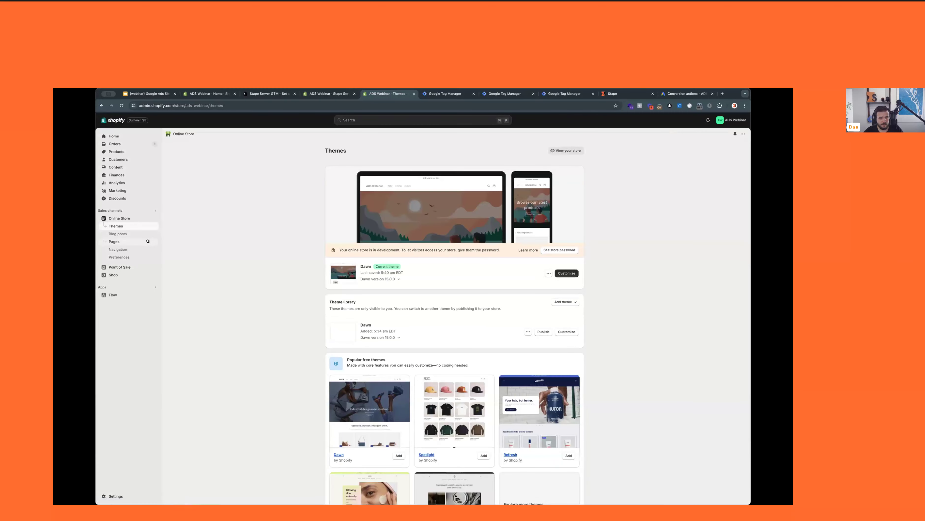
# Open the installed Stape Server GTM app and enable insertion of the web GTM script
pyautogui.click(143, 287)
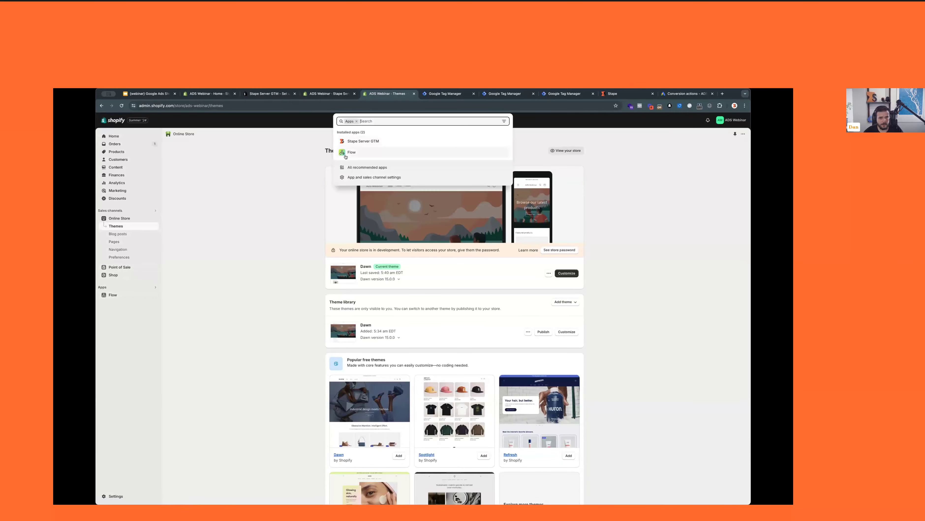
pyautogui.click(374, 141)
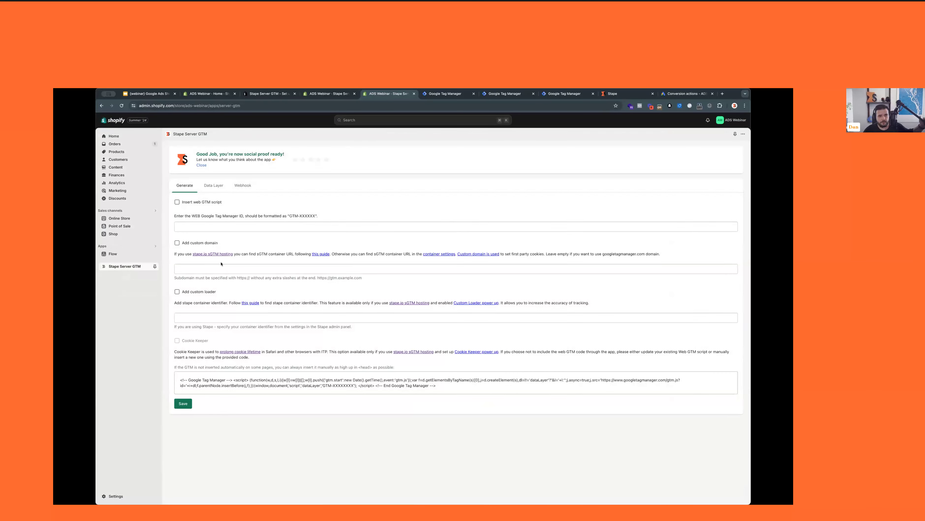
pyautogui.click(199, 203)
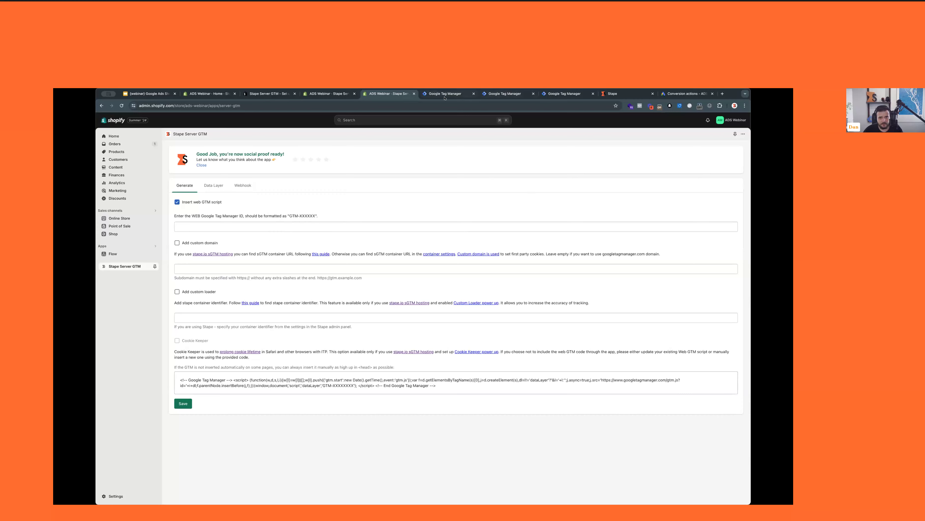
# Switch to Google Tag Manager, close the webinar demo container, and copy the container ID of the -----Webinar [web] container
pyautogui.click(452, 93)
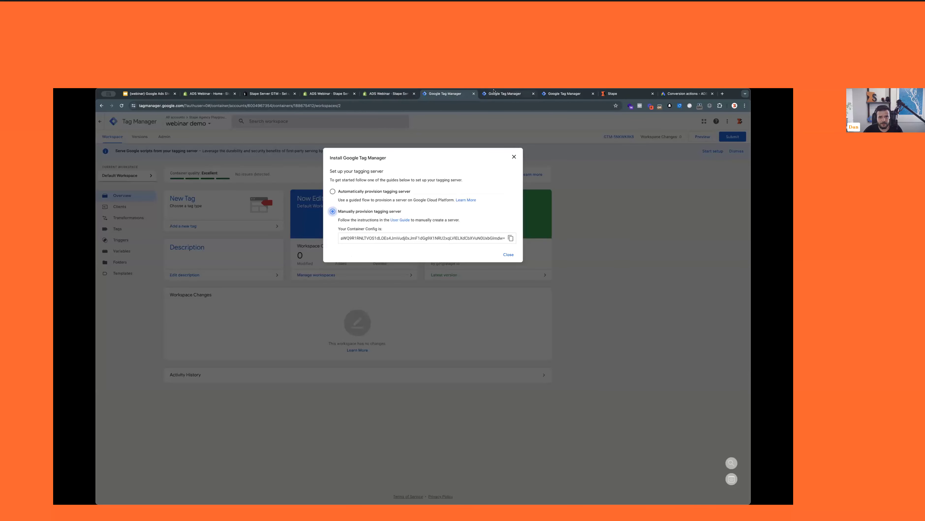
pyautogui.click(511, 93)
pyautogui.click(445, 94)
pyautogui.click(474, 94)
pyautogui.click(505, 93)
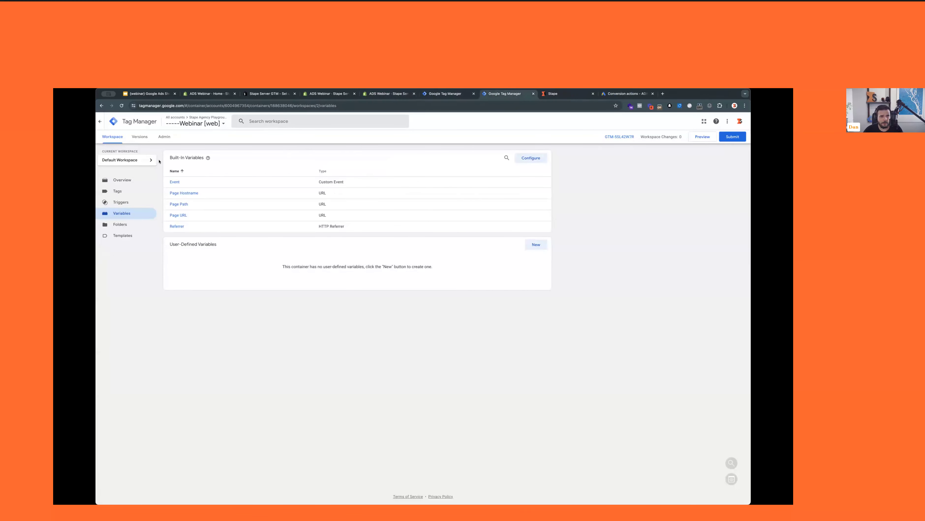
pyautogui.click(117, 191)
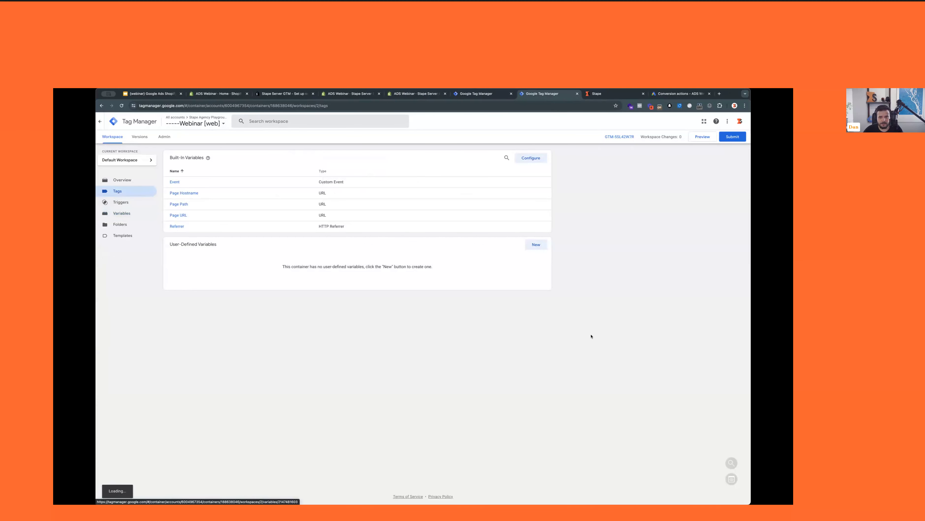
pyautogui.moveTo(635, 137); pyautogui.dragTo(605, 136)
pyautogui.rightClick(616, 136)
pyautogui.click(623, 182)
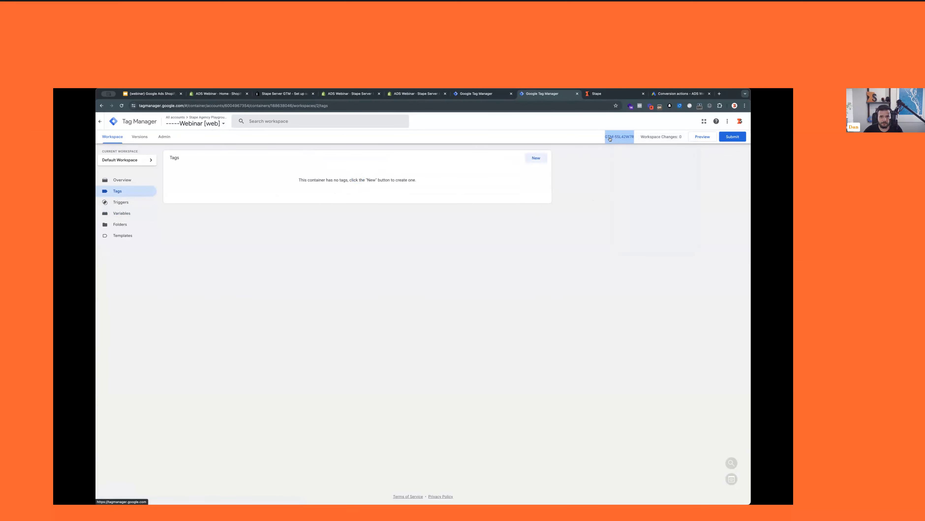
# Back in the Stape Server GTM app, paste the copied ID as the web Google Tag Manager ID and save
pyautogui.click(412, 94)
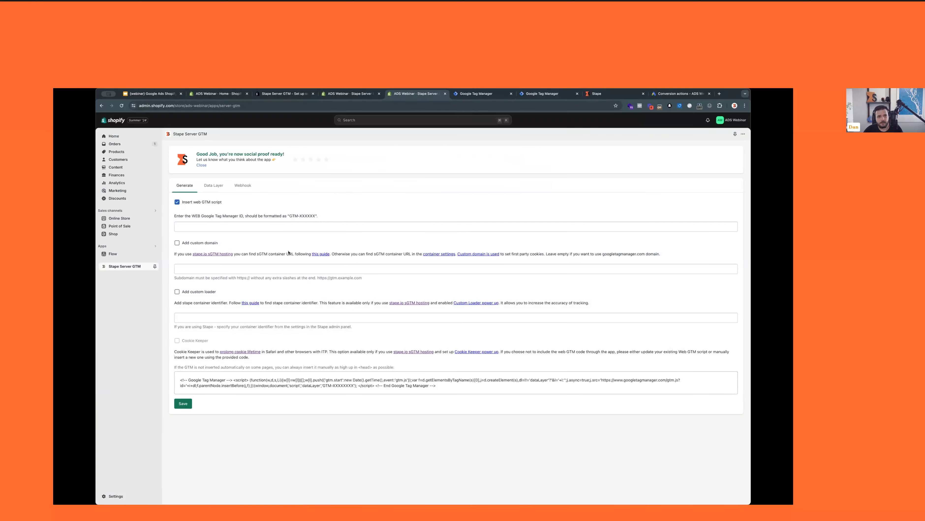
pyautogui.rightClick(251, 225)
pyautogui.click(278, 248)
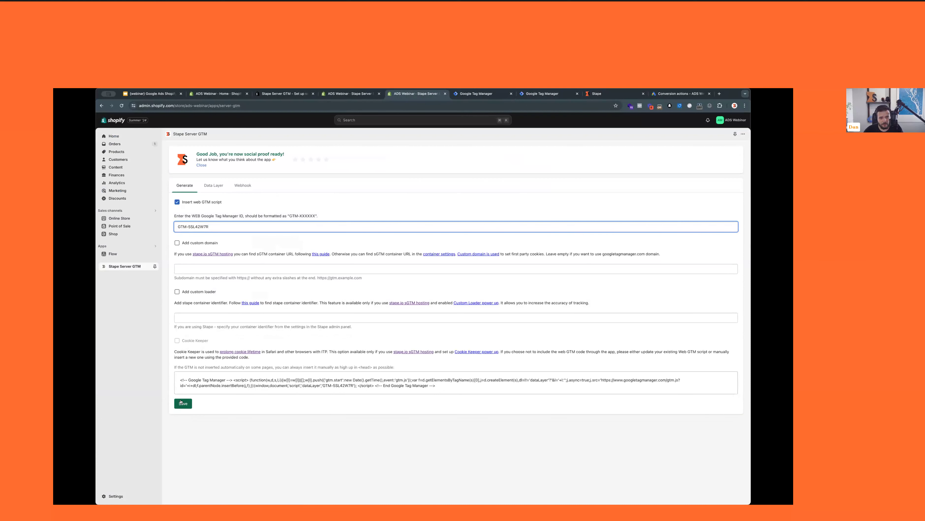
pyautogui.click(184, 407)
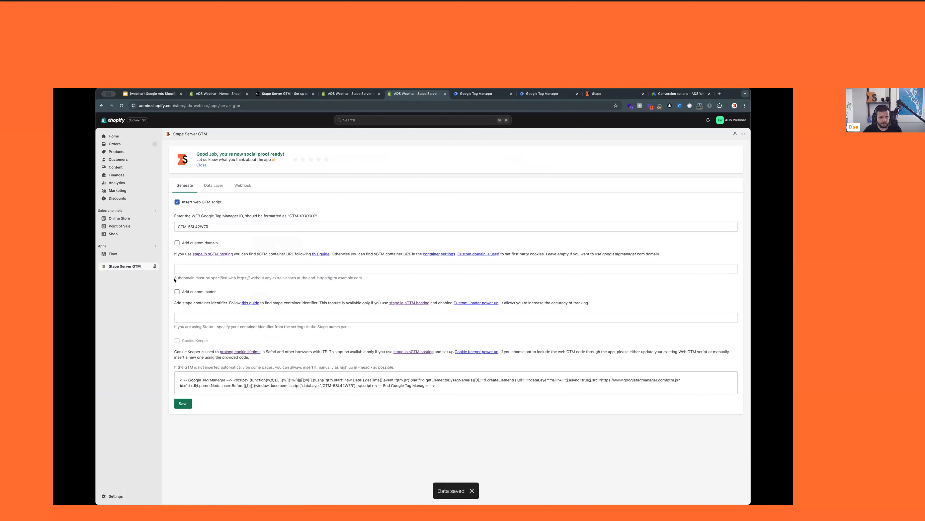
pyautogui.click(177, 243)
pyautogui.click(211, 270)
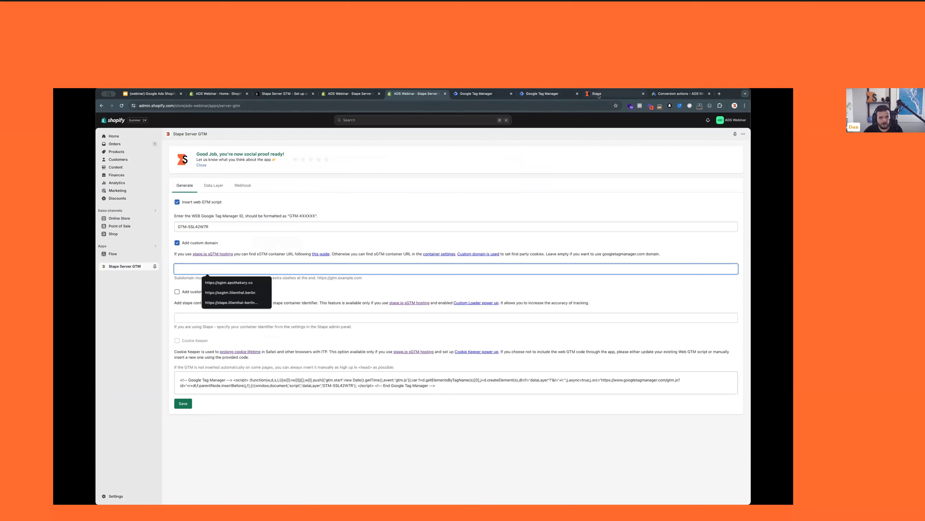
pyautogui.click(613, 97)
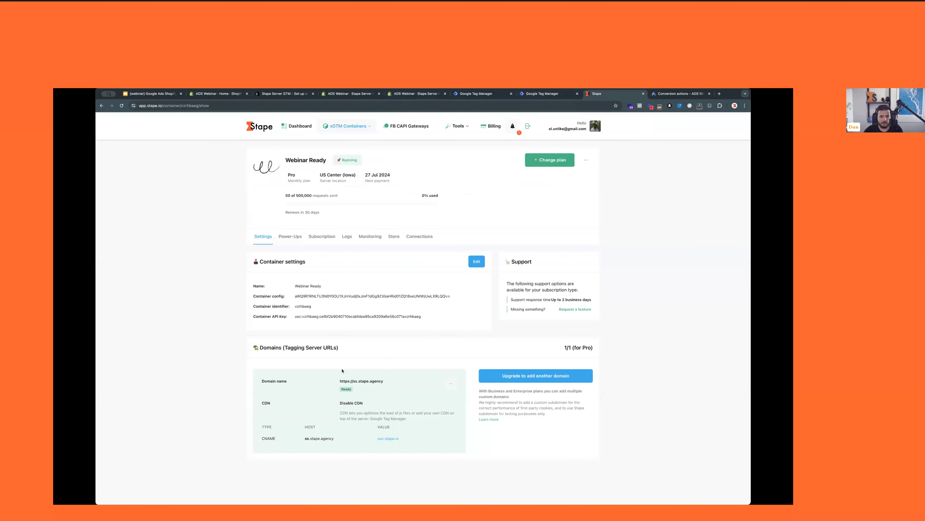
pyautogui.click(347, 94)
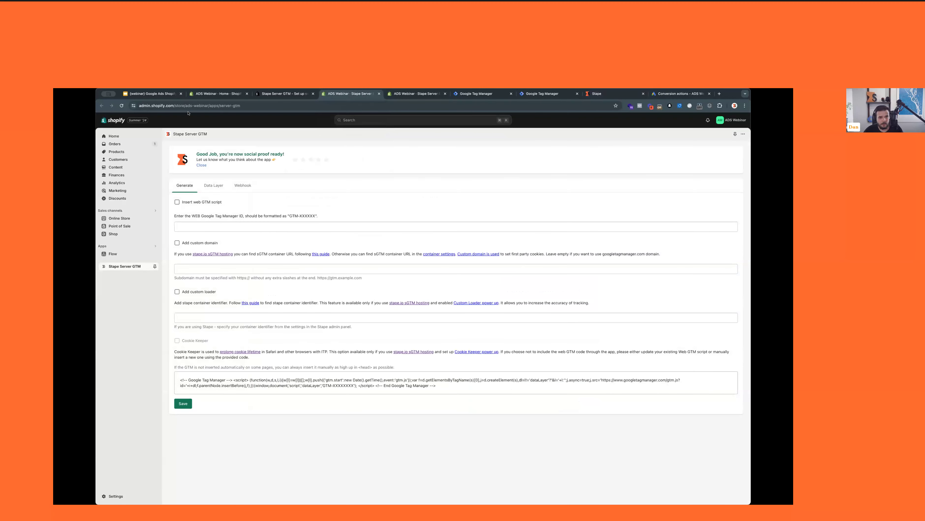
pyautogui.click(409, 95)
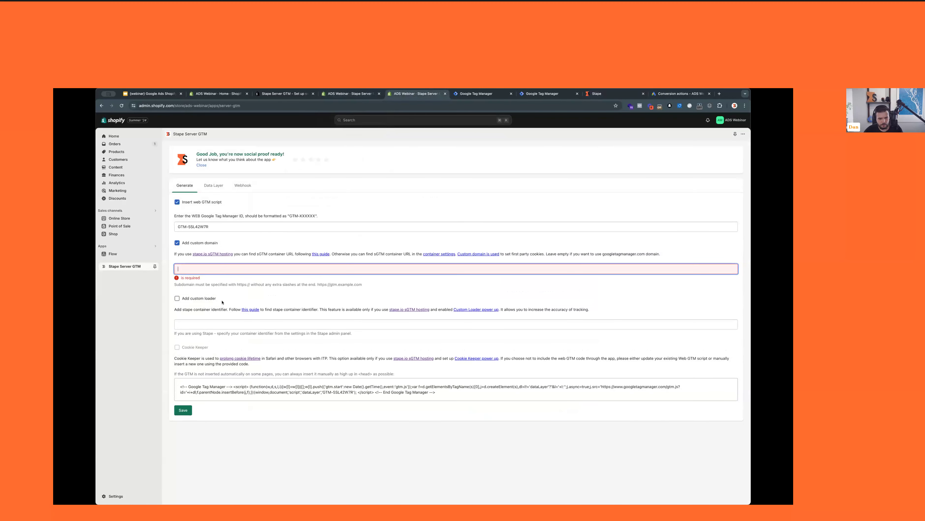
pyautogui.press('super+v')
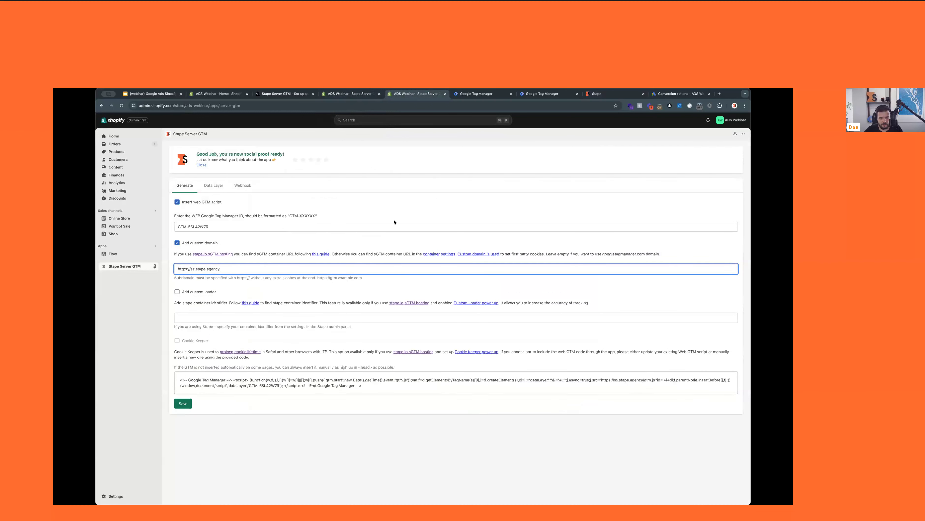
pyautogui.click(183, 404)
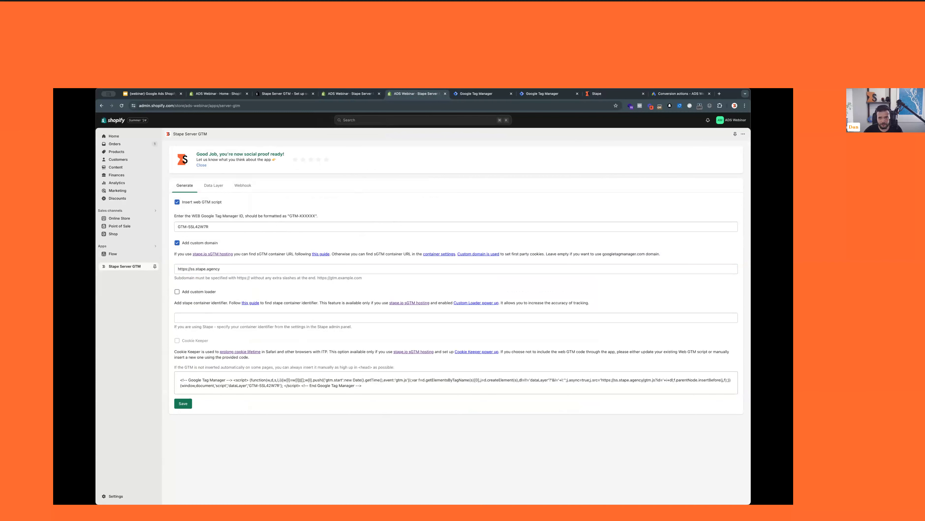
pyautogui.click(182, 404)
# Review the app's Data Layer settings for ecommerce events and Checkout Extensibility on the thank you page
pyautogui.click(215, 185)
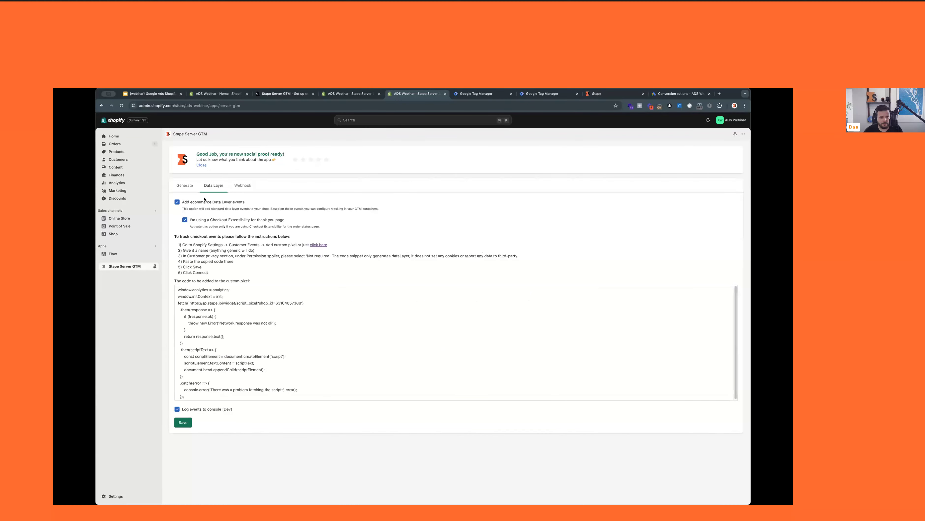
pyautogui.moveTo(190, 202); pyautogui.dragTo(300, 204)
pyautogui.click(272, 202)
pyautogui.moveTo(217, 221); pyautogui.dragTo(287, 221)
pyautogui.click(294, 220)
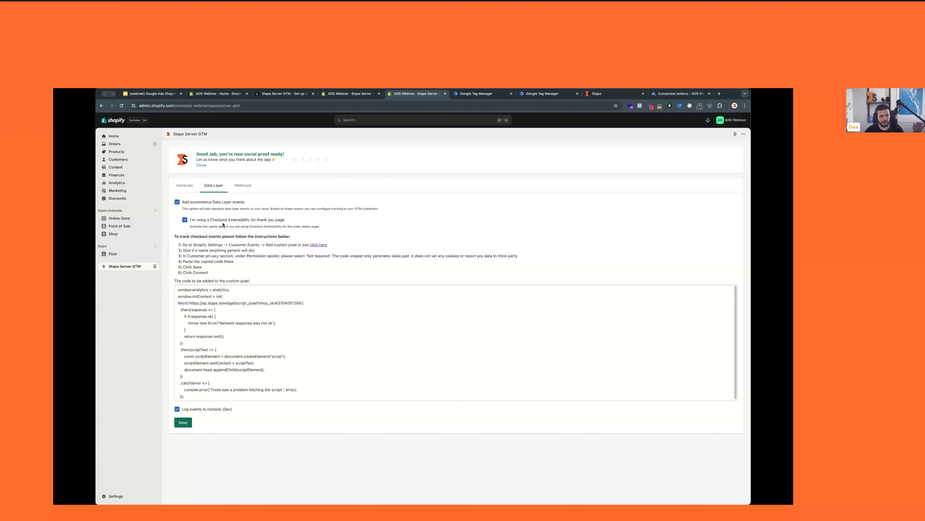
pyautogui.moveTo(270, 226)
pyautogui.mouseDown()
pyautogui.moveTo(326, 226)
pyautogui.moveTo(261, 219)
pyautogui.mouseUp()
pyautogui.click(326, 227)
pyautogui.click(349, 227)
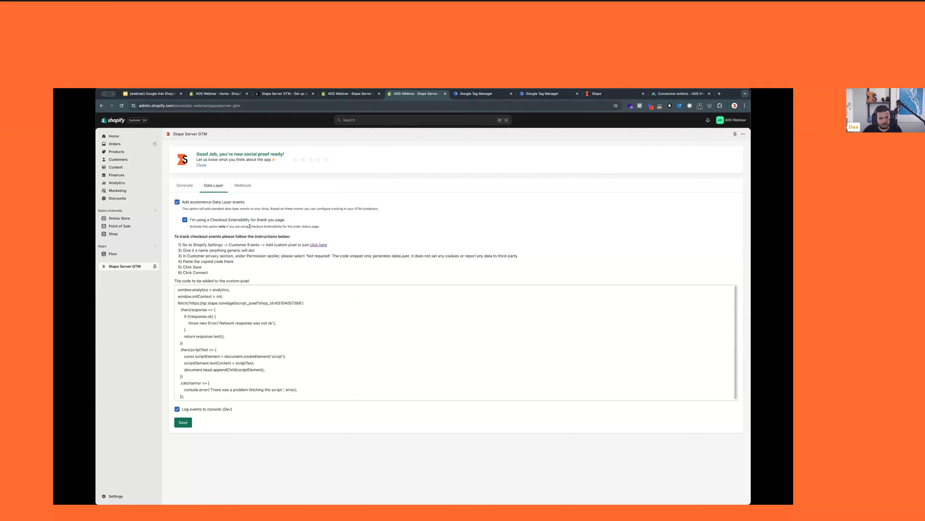
# Copy the entire custom pixel code from the Data Layer settings
pyautogui.moveTo(194, 398); pyautogui.dragTo(151, 275)
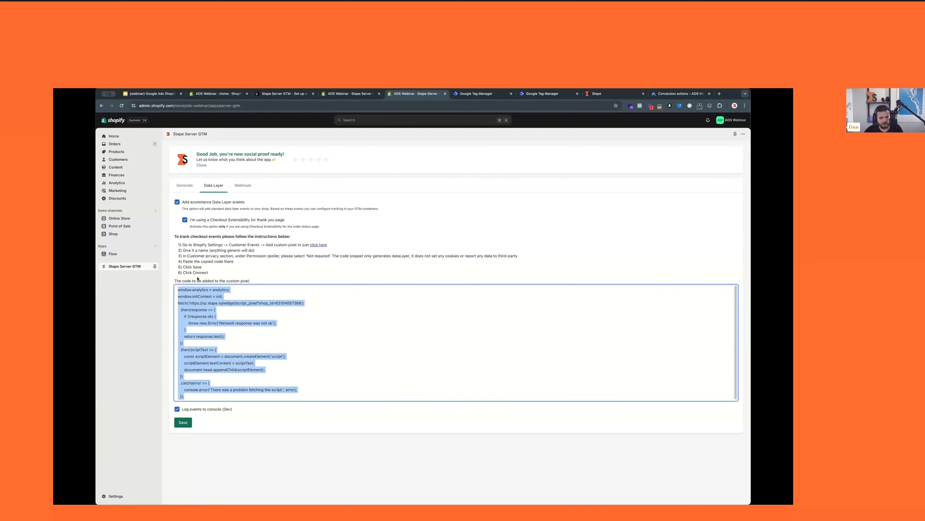
pyautogui.rightClick(206, 296)
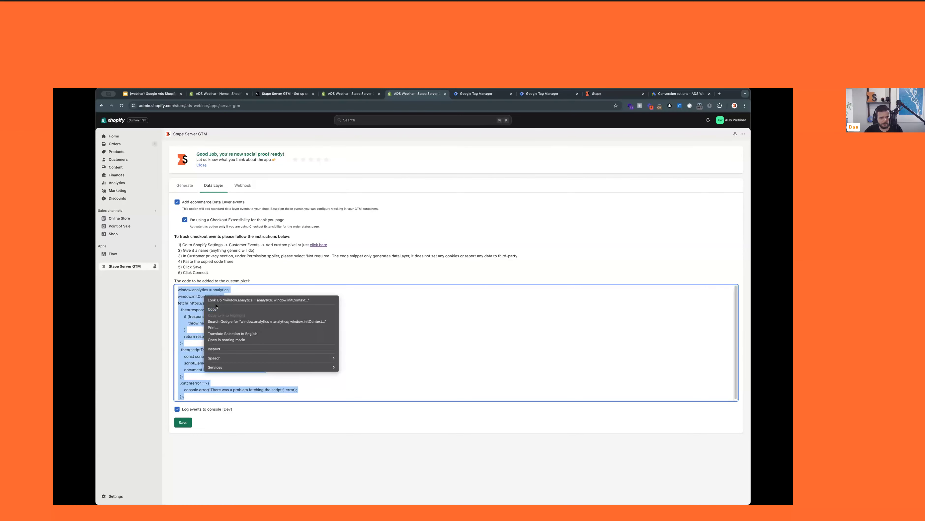
pyautogui.click(215, 309)
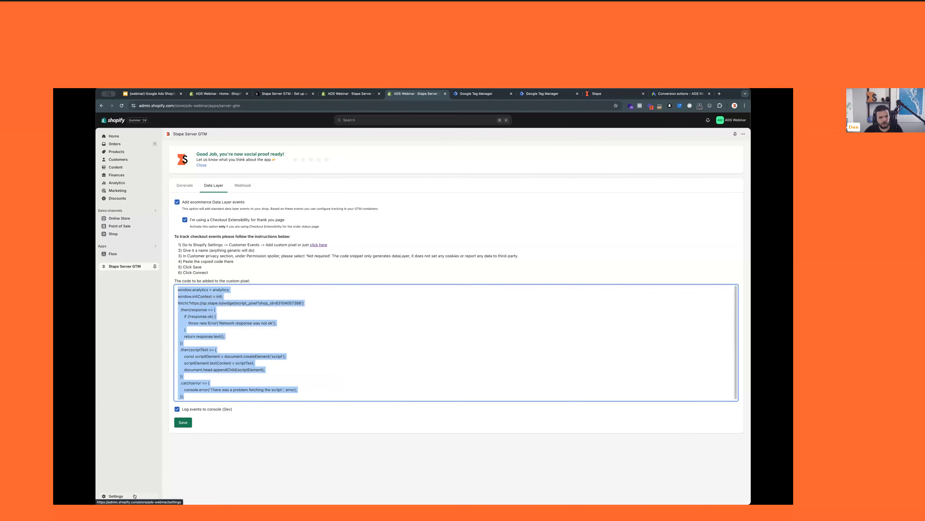
# Open the store's customer events settings and delete the existing "sandbox dataLayeer" custom pixel
pyautogui.click(115, 496)
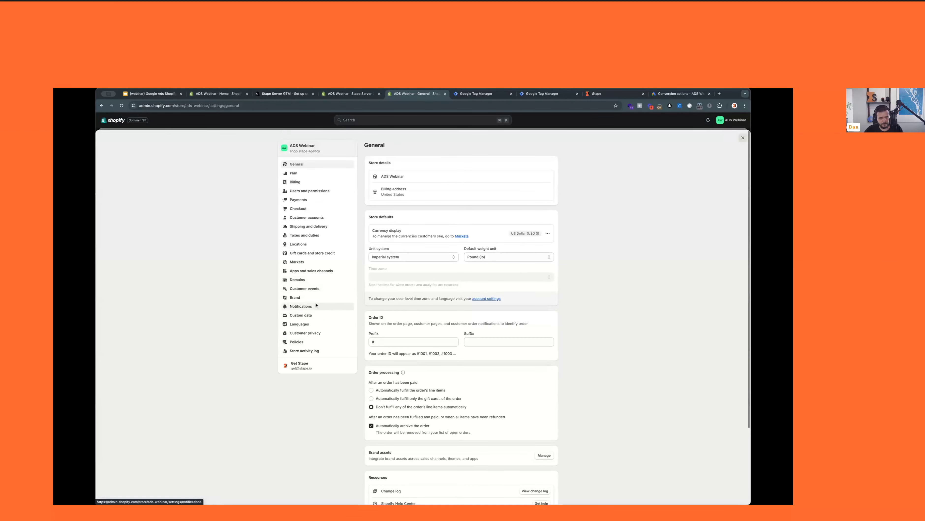
pyautogui.click(312, 289)
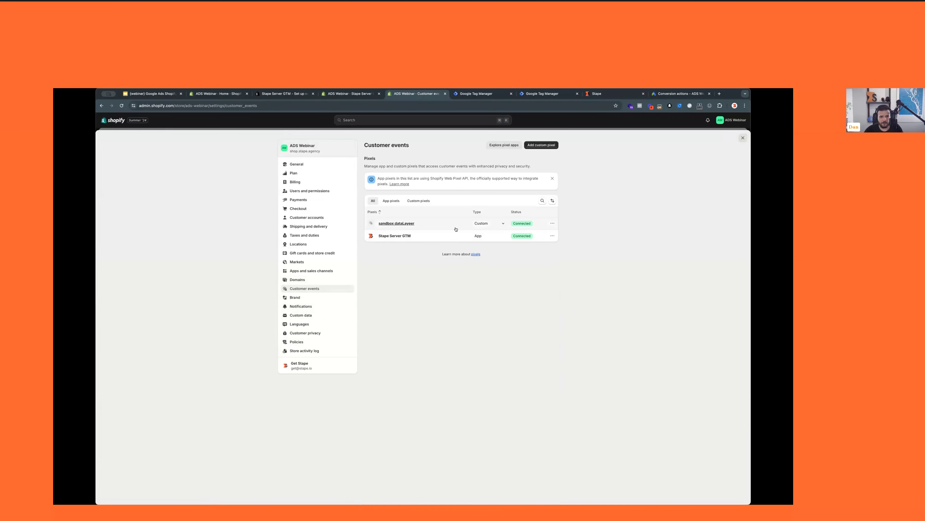
pyautogui.click(552, 223)
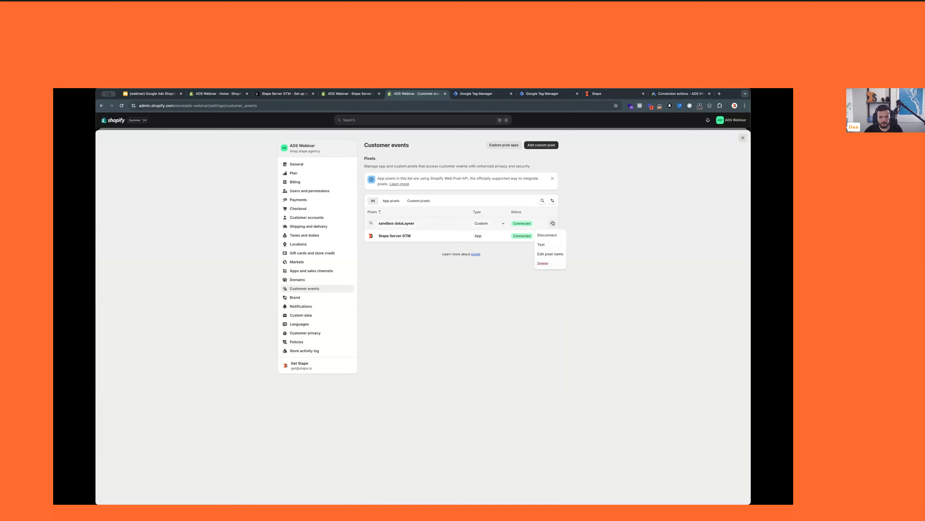
pyautogui.click(543, 263)
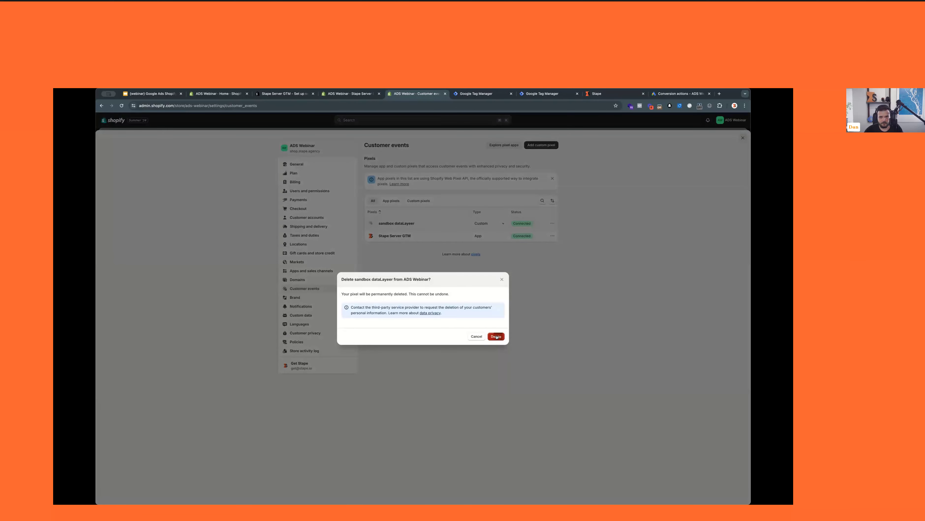
pyautogui.click(496, 336)
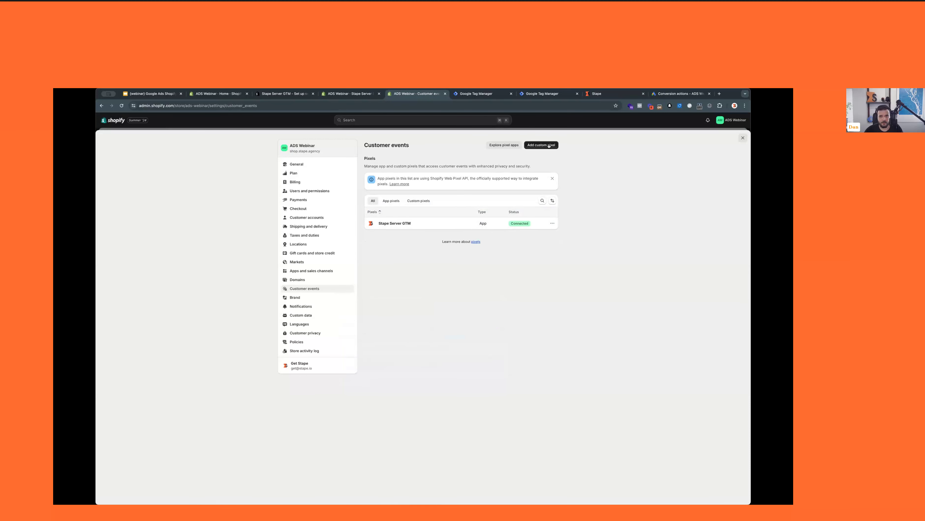
# Add a custom pixel named "dataLayer" to the store's customer events
pyautogui.click(541, 145)
pyautogui.click(369, 306)
pyautogui.write('data')
pyautogui.write('Laty')
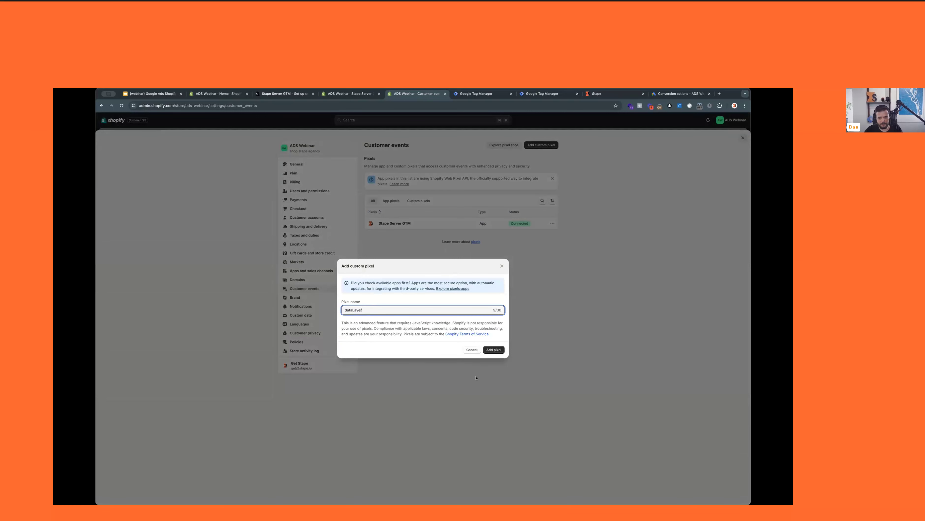
pyautogui.click(494, 349)
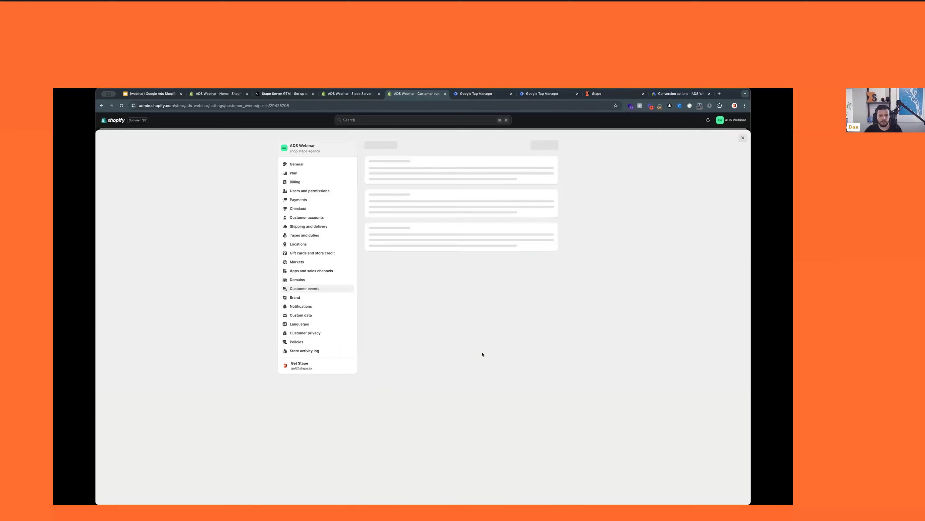
# Replace the dataLayer pixel's default code with the code copied from the Stape app
pyautogui.press('super+a')
pyautogui.rightClick(467, 296)
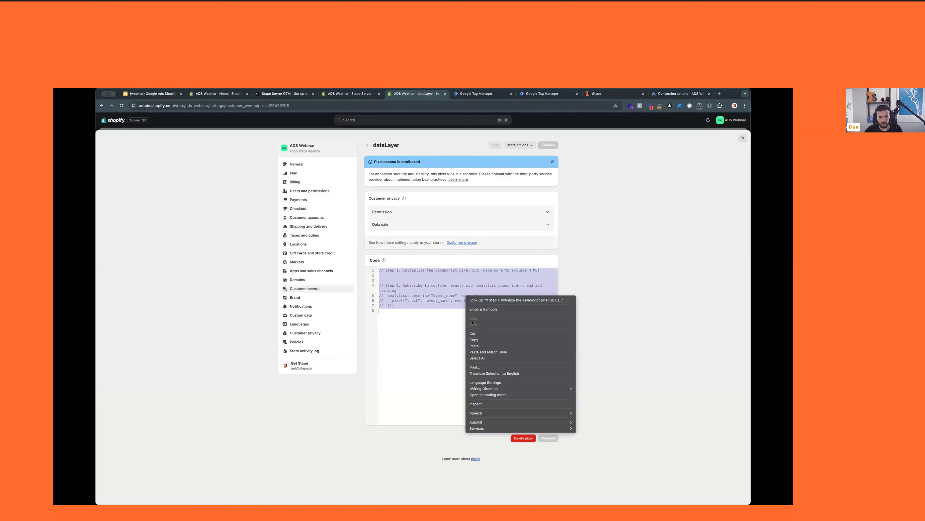
pyautogui.click(490, 345)
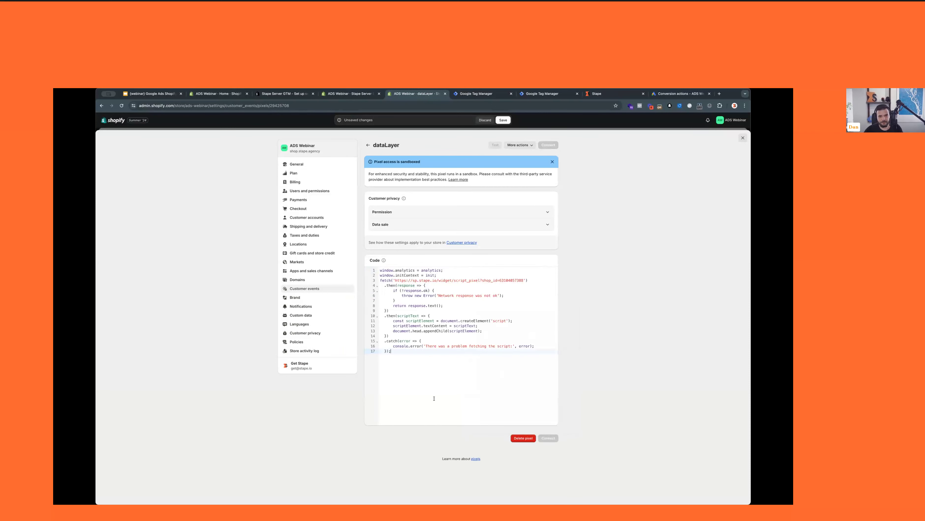
# Save the dataLayer custom pixel, connect it to the store and close the store settings
pyautogui.click(504, 120)
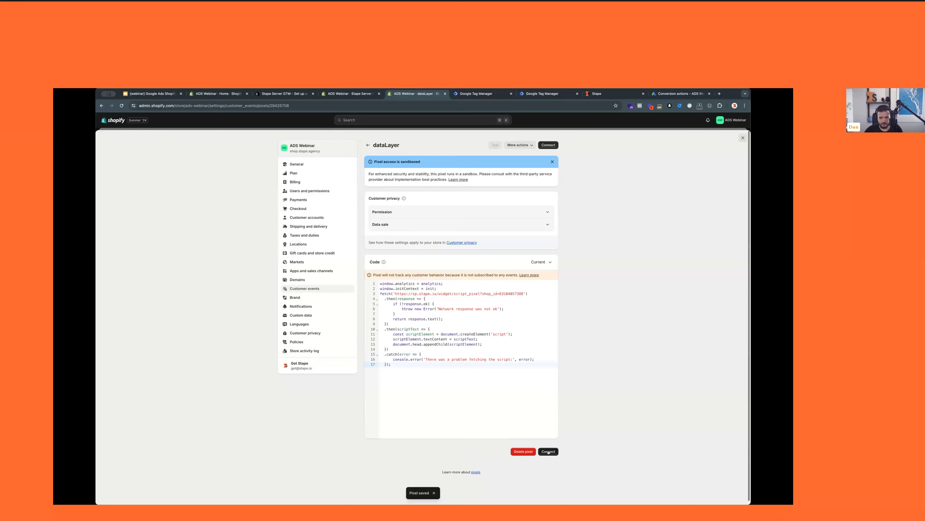
pyautogui.click(547, 452)
pyautogui.click(497, 325)
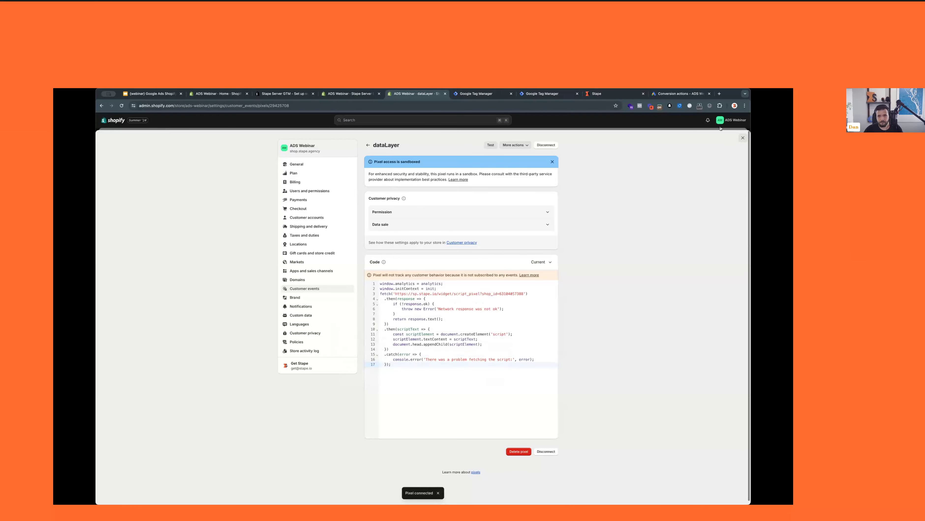
pyautogui.click(742, 138)
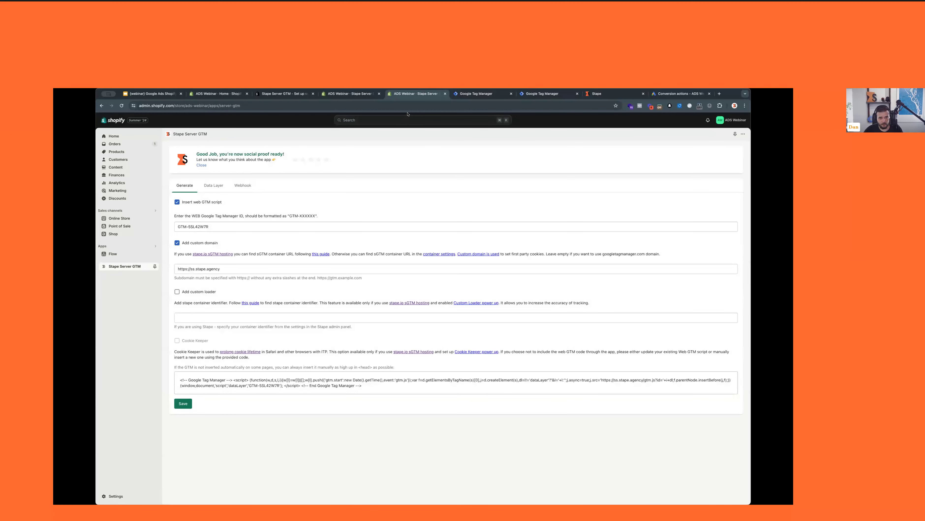
pyautogui.click(542, 94)
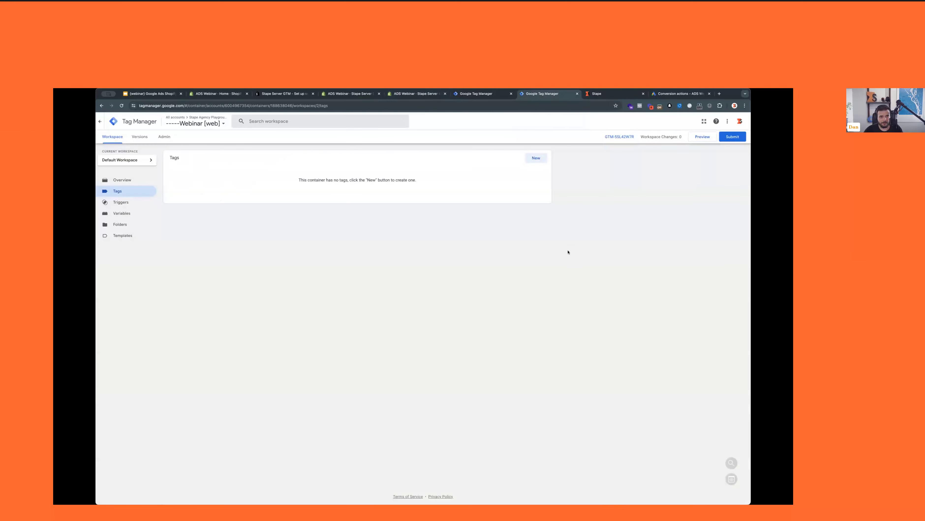
pyautogui.click(703, 137)
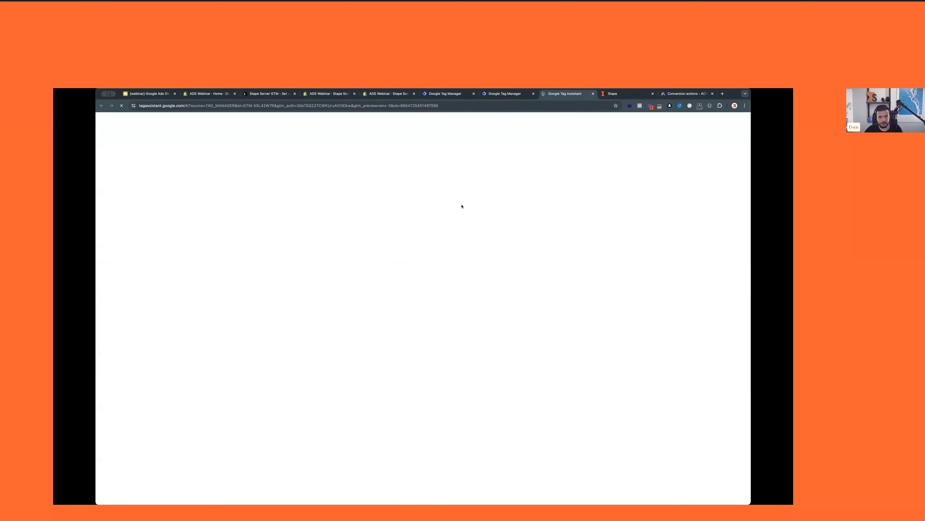
pyautogui.write('https://s')
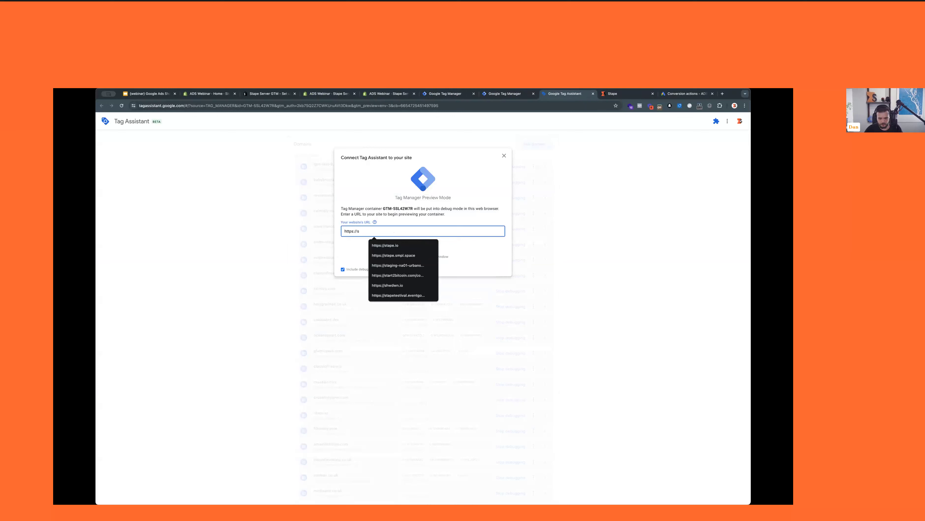
pyautogui.write('hop.styape.agen')
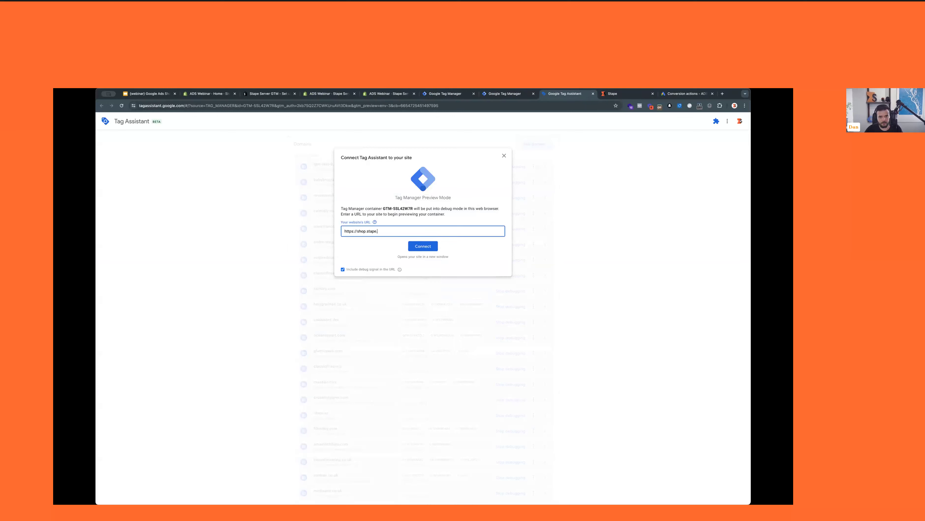
pyautogui.press('Return')
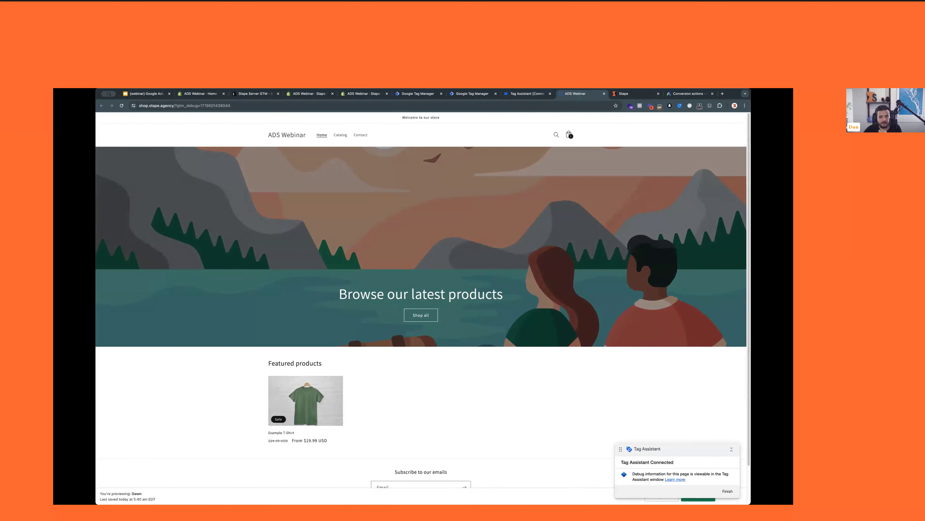
# Hide the storefront's theme preview bar and inspect the DOM Ready event in Tag Assistant
pyautogui.scroll(-1, 422, 270)
pyautogui.scroll(1, 421, 270)
pyautogui.moveTo(704, 431); pyautogui.dragTo(706, 428)
pyautogui.click(731, 498)
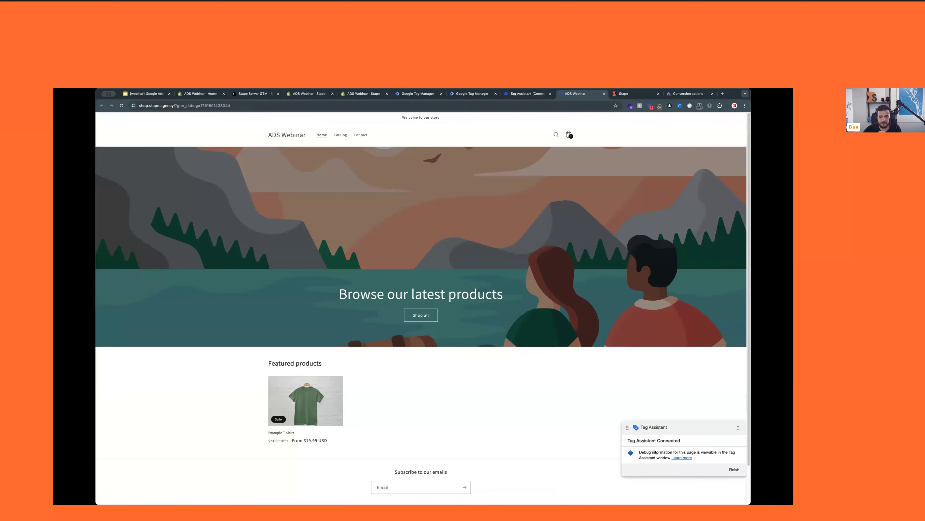
pyautogui.click(527, 96)
pyautogui.click(422, 217)
pyautogui.click(123, 188)
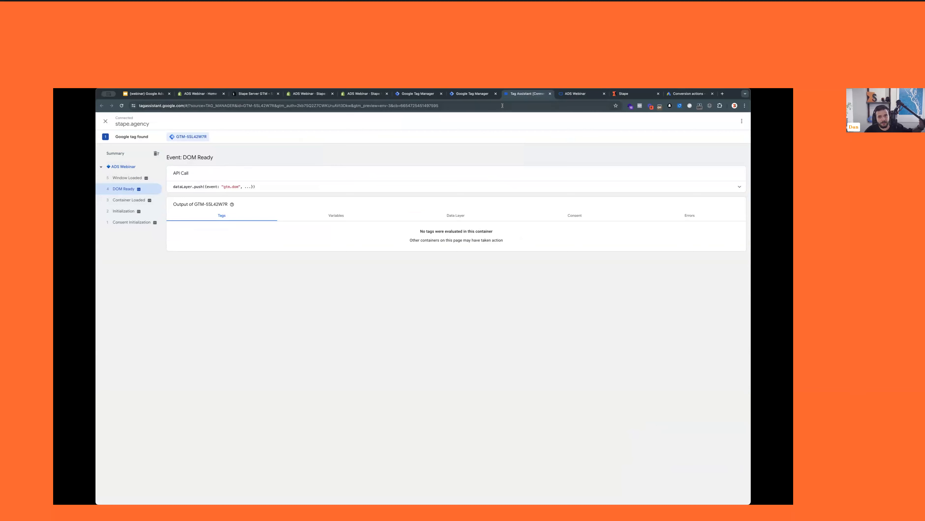
# Open the Example T-Shirt product page in the connected store to trigger its events
pyautogui.click(578, 95)
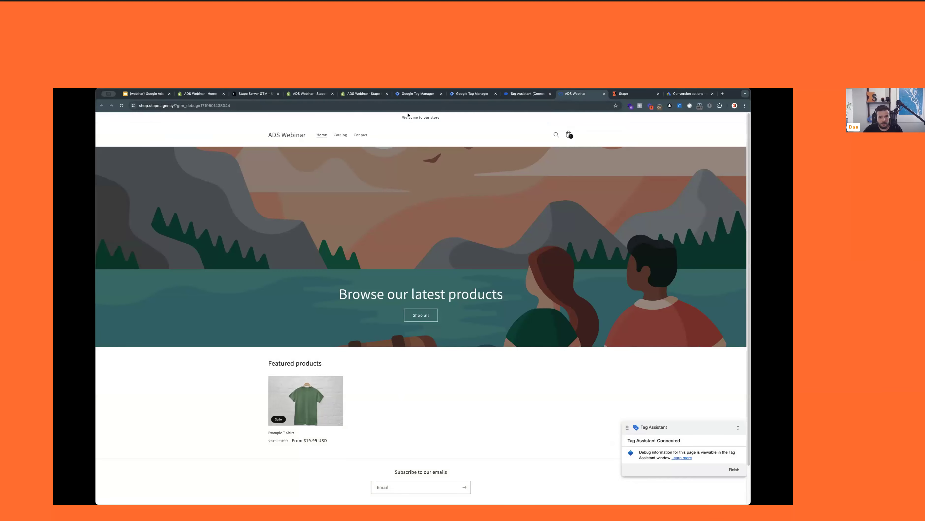
pyautogui.scroll(-1, 446, 189)
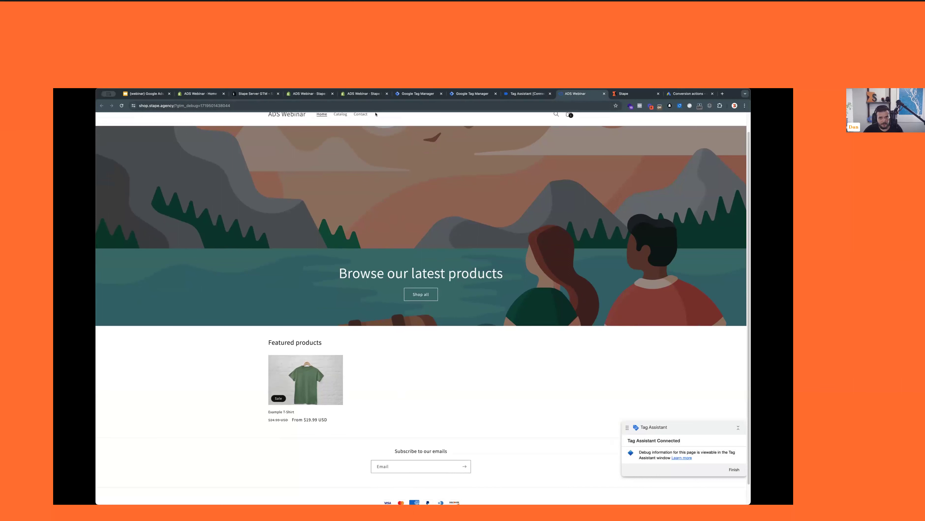
pyautogui.scroll(-1, 427, 335)
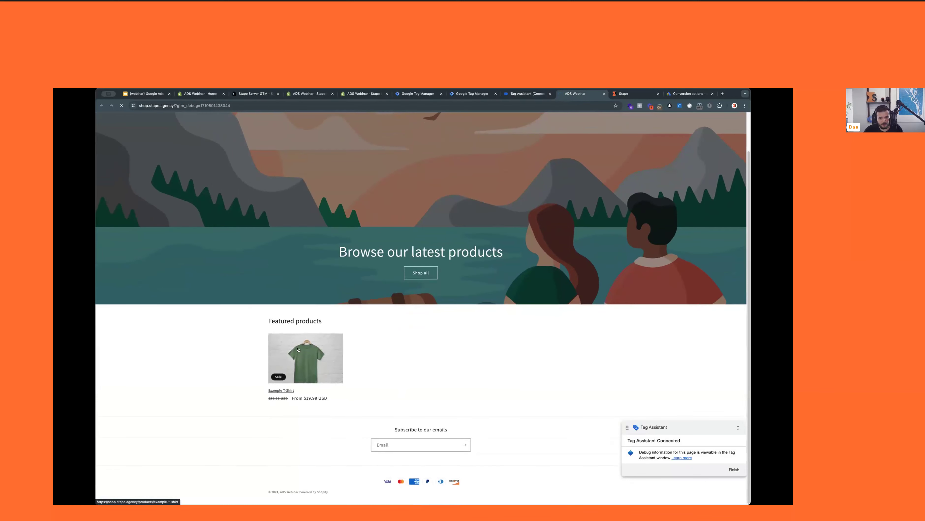
pyautogui.click(306, 359)
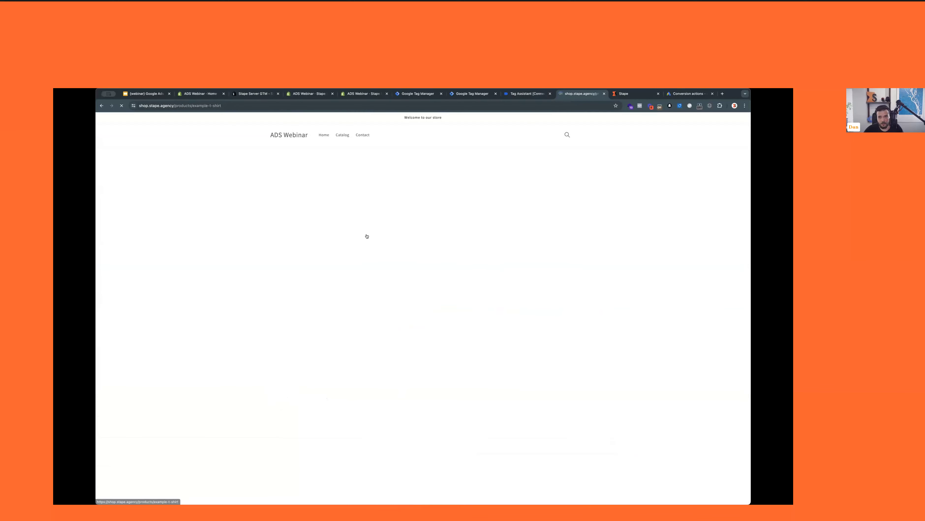
# Examine the user and ecommerce data in the view_item_stape event's API call in Tag Assistant
pyautogui.click(533, 94)
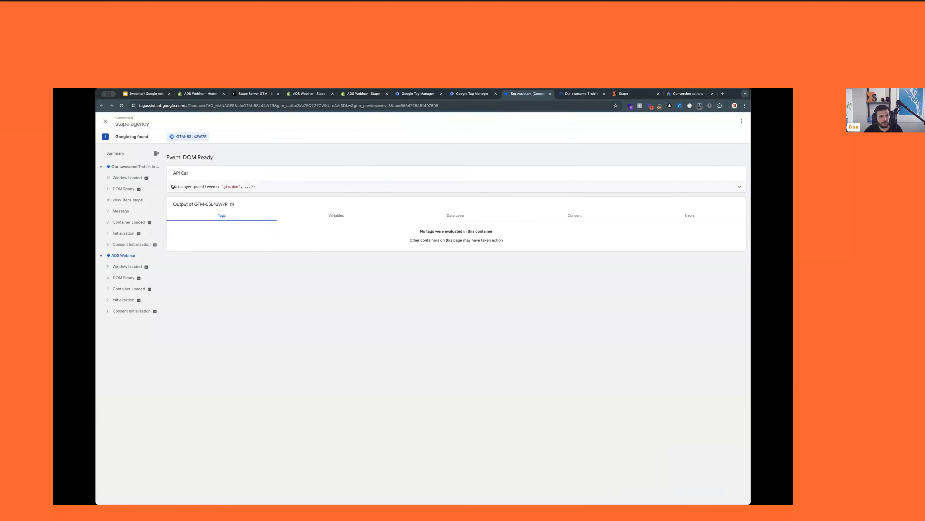
pyautogui.click(128, 200)
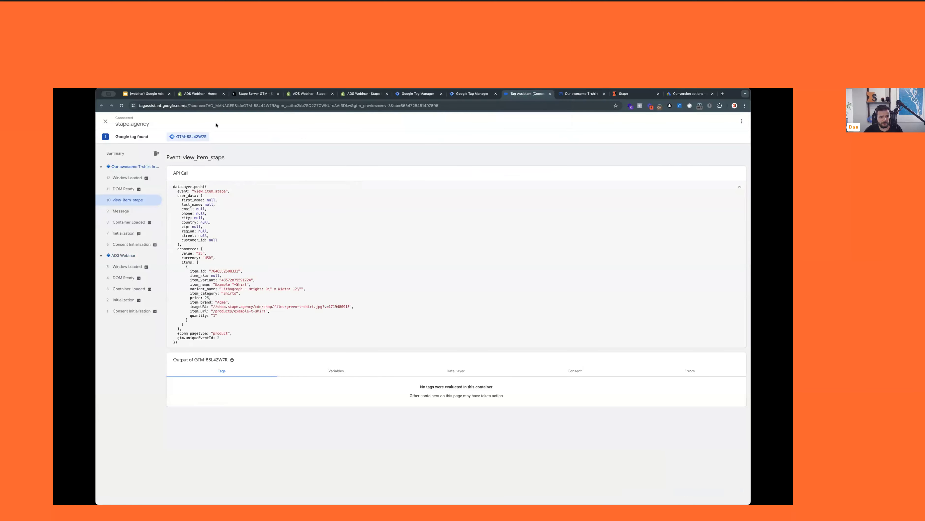
pyautogui.moveTo(187, 253); pyautogui.dragTo(200, 307)
pyautogui.click(201, 298)
pyautogui.click(287, 277)
pyautogui.moveTo(234, 311); pyautogui.dragTo(359, 379)
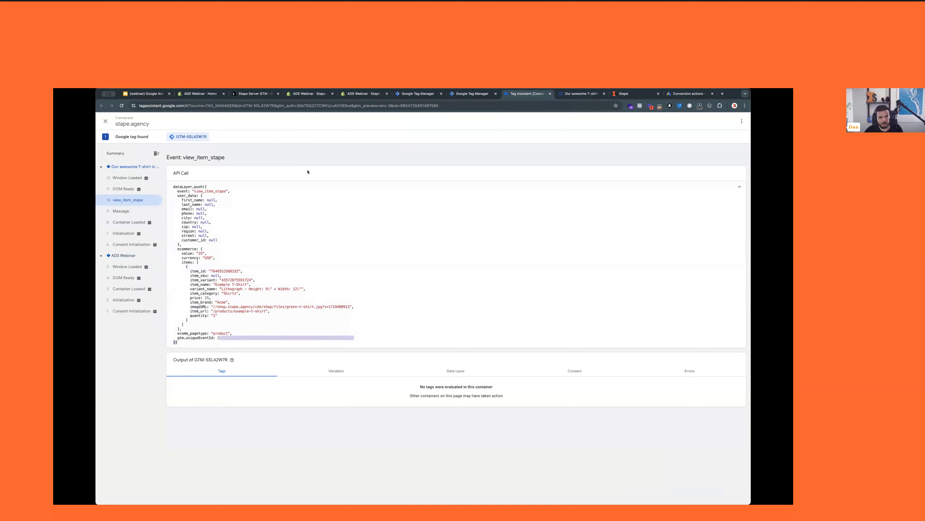
# Add the Example T-Shirt to the store's cart and check Tag Assistant for the add_to_cart_stape event
pyautogui.click(580, 94)
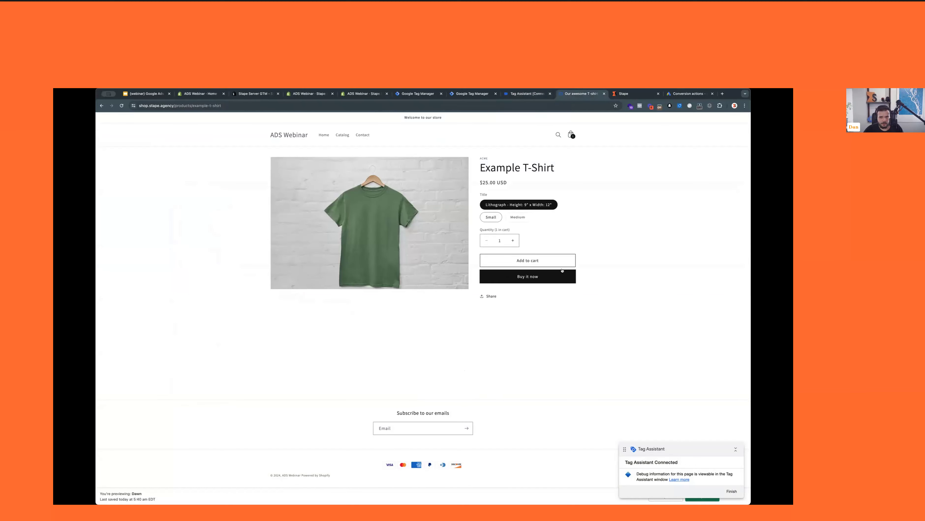
pyautogui.click(527, 261)
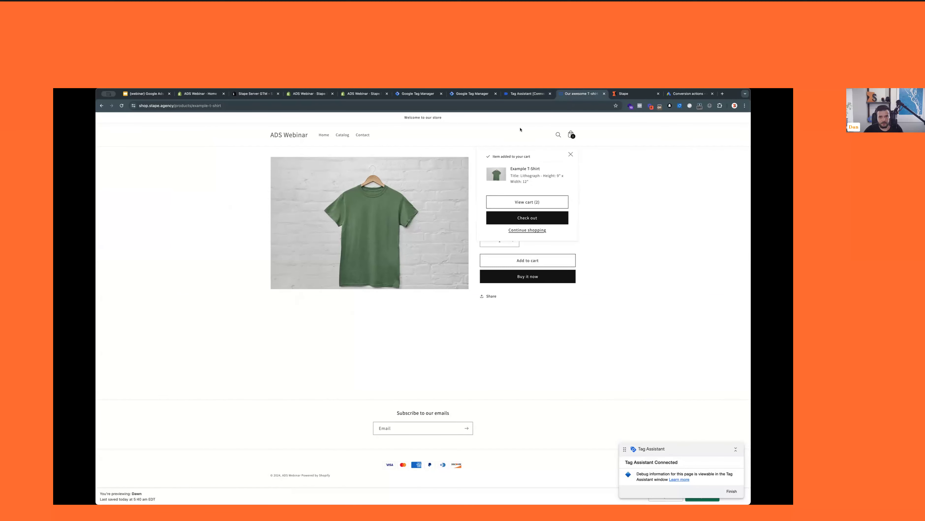
pyautogui.click(528, 94)
pyautogui.moveTo(186, 328); pyautogui.dragTo(528, 281)
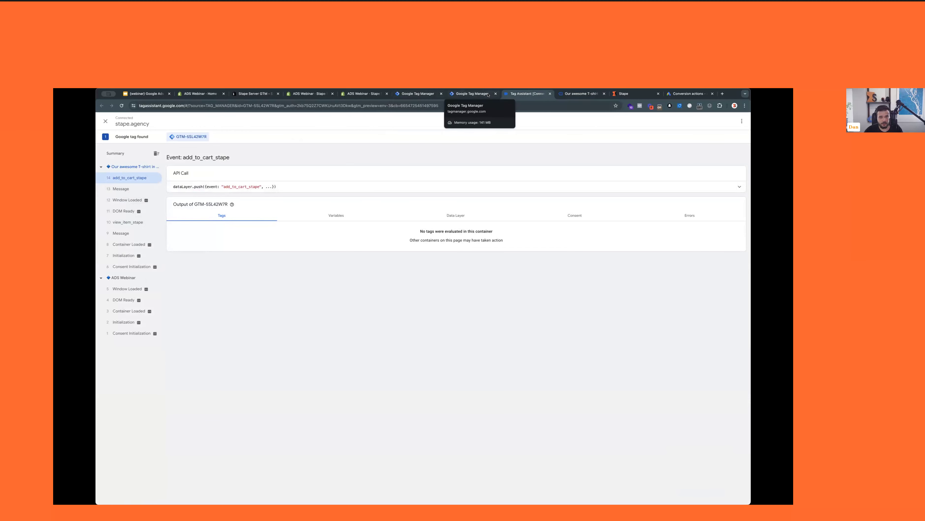
# Return to the web container in Google Tag Manager and show its list of tags
pyautogui.click(470, 94)
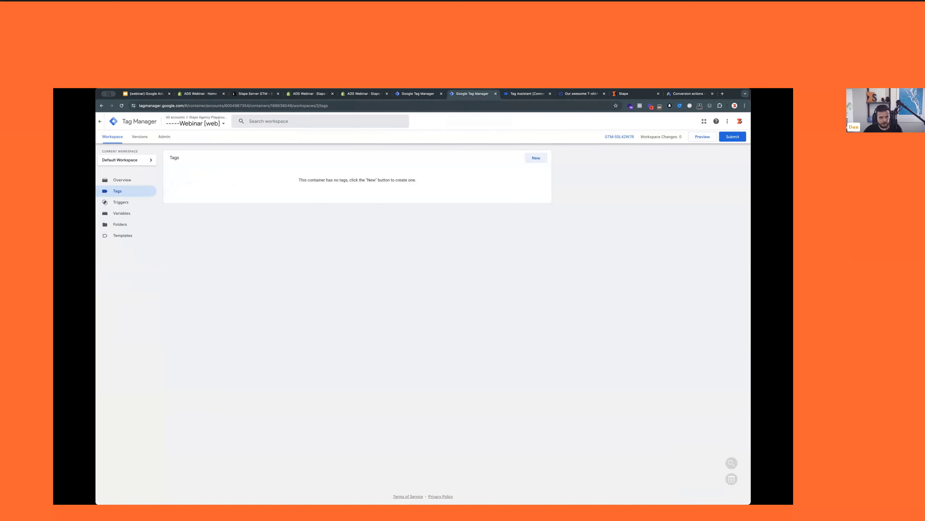
pyautogui.click(123, 223)
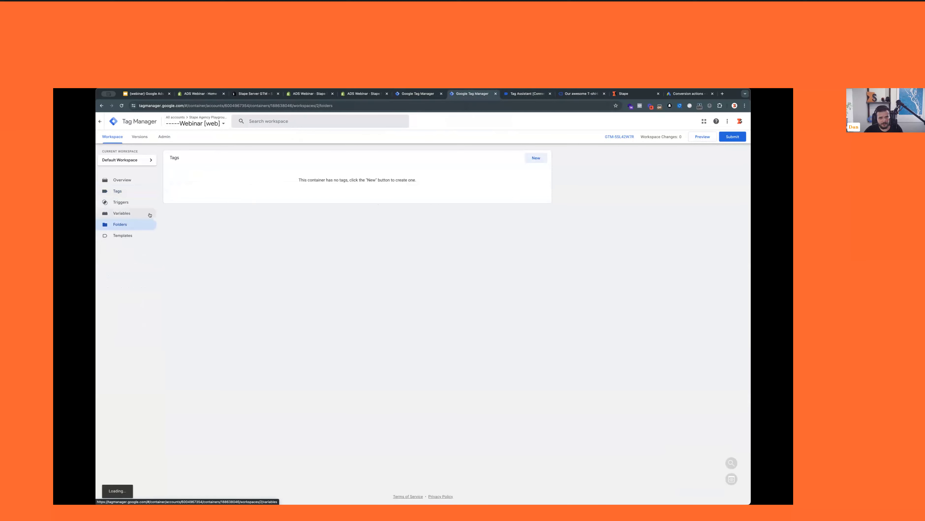
pyautogui.click(118, 190)
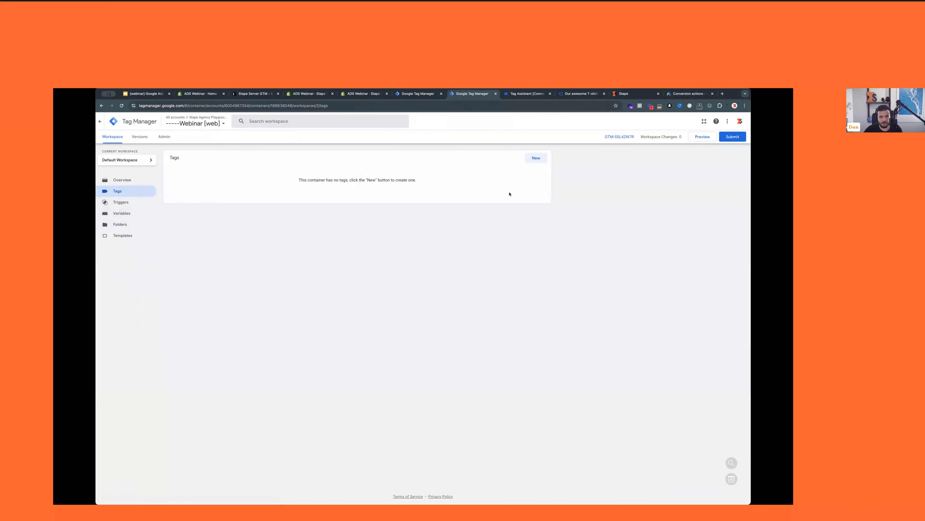
pyautogui.click(536, 157)
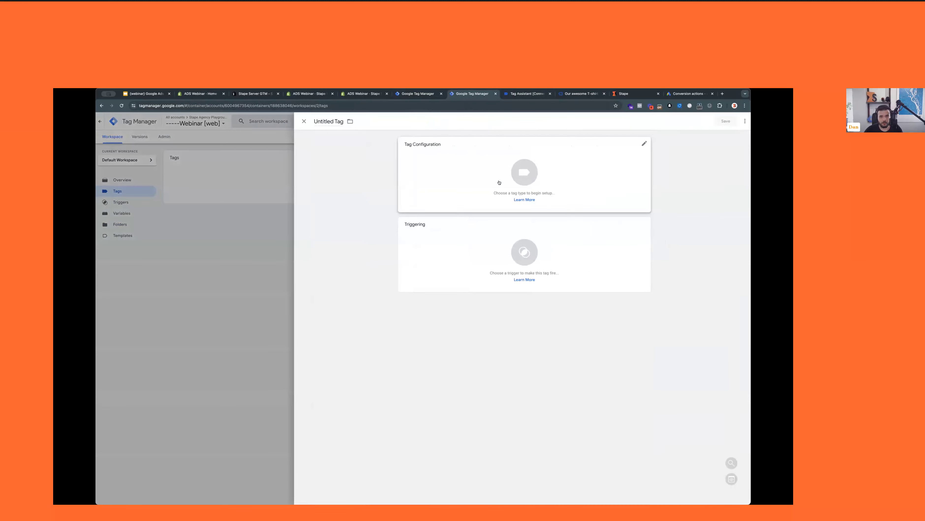
pyautogui.click(611, 178)
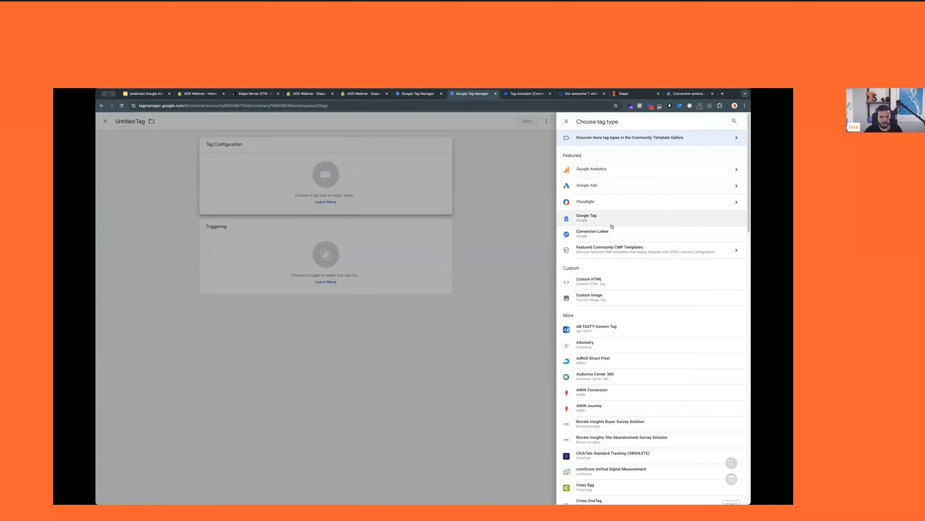
pyautogui.click(589, 216)
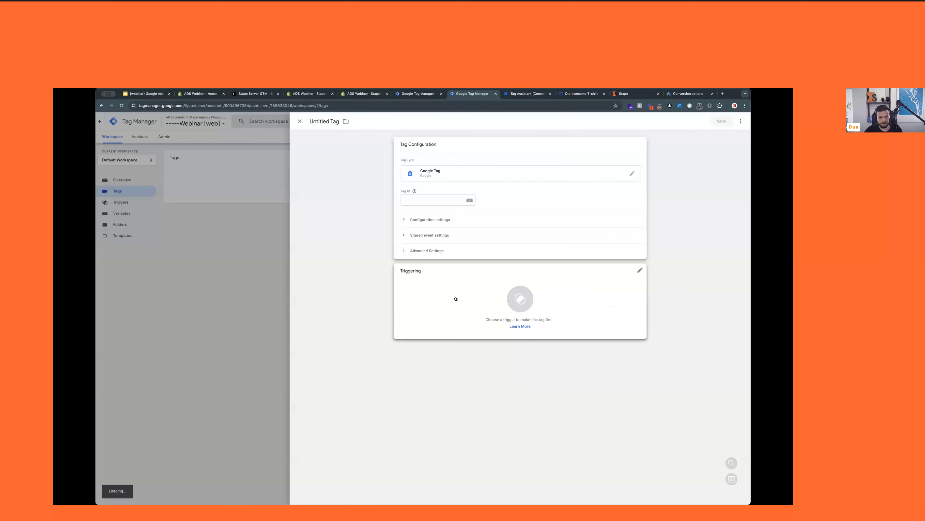
pyautogui.click(394, 252)
pyautogui.click(331, 169)
pyautogui.click(529, 145)
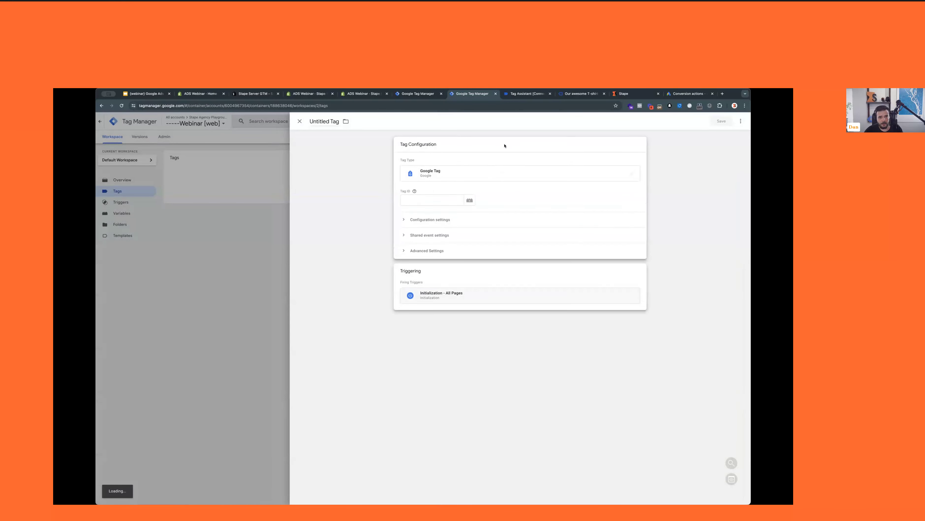
pyautogui.click(322, 121)
pyautogui.write('GA4')
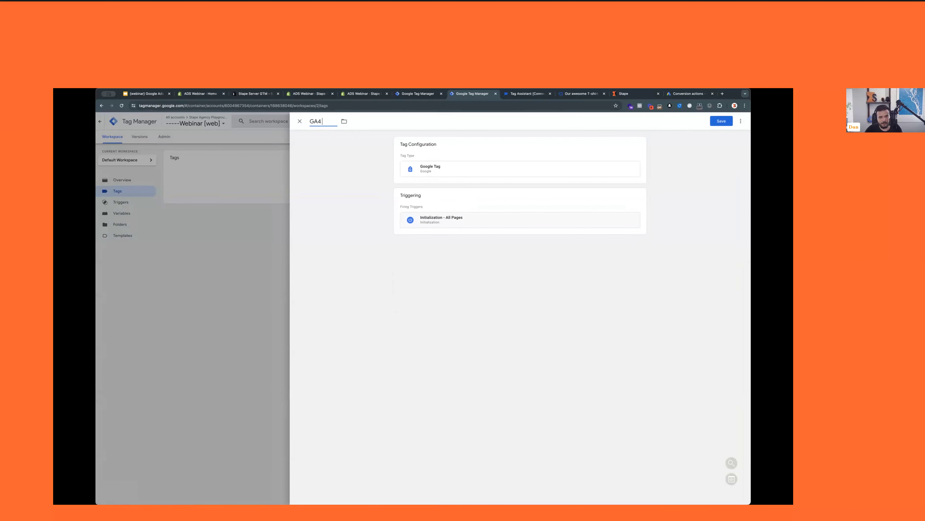
pyautogui.write(' - _Config')
pyautogui.click(503, 171)
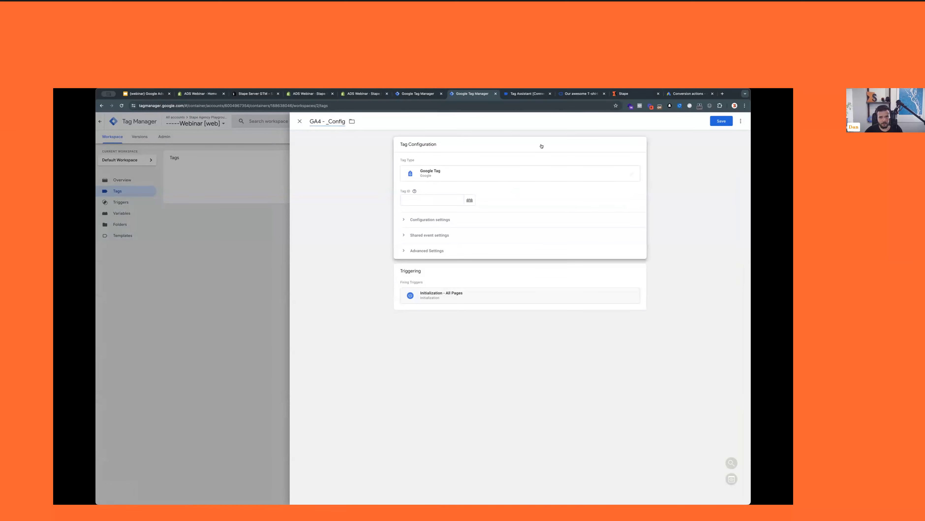
pyautogui.click(425, 203)
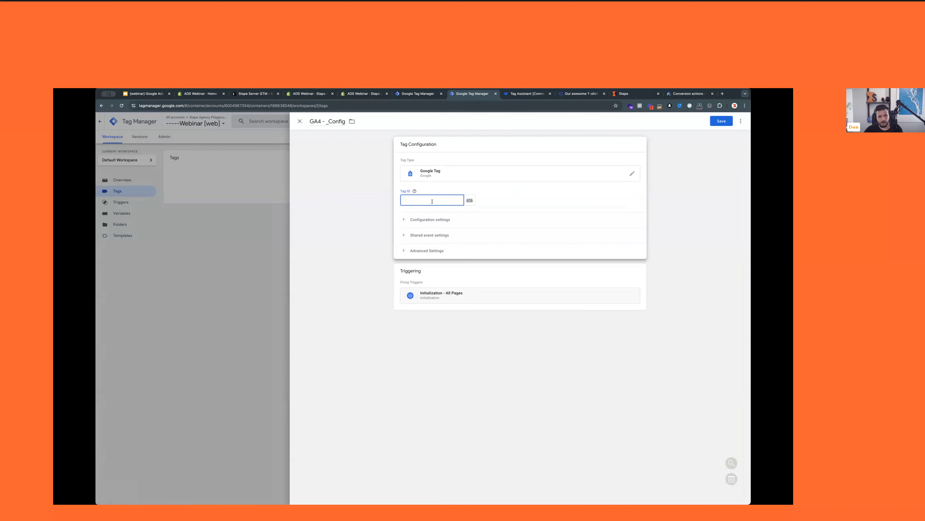
pyautogui.click(300, 122)
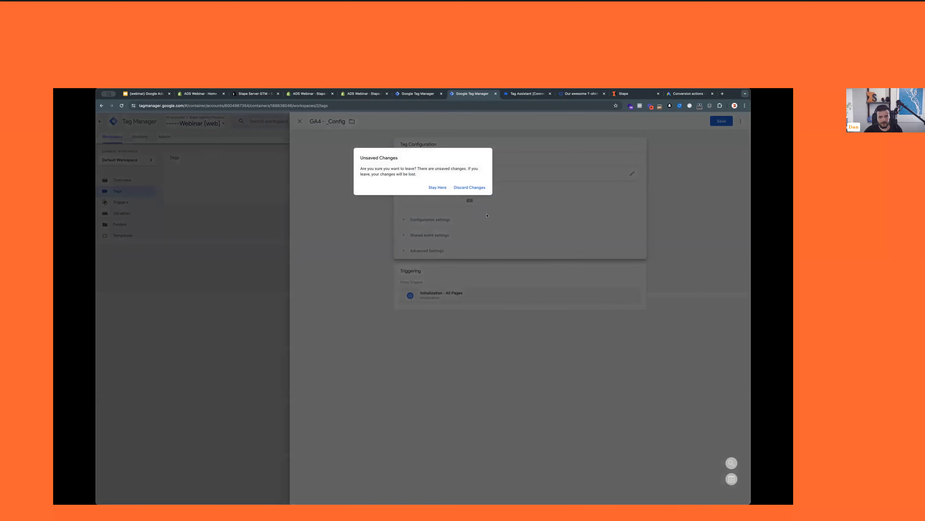
pyautogui.click(470, 188)
# Discard the unsaved GA4 tag changes and start a new user-defined variable of type Constant in the web container
pyautogui.click(129, 223)
pyautogui.click(124, 213)
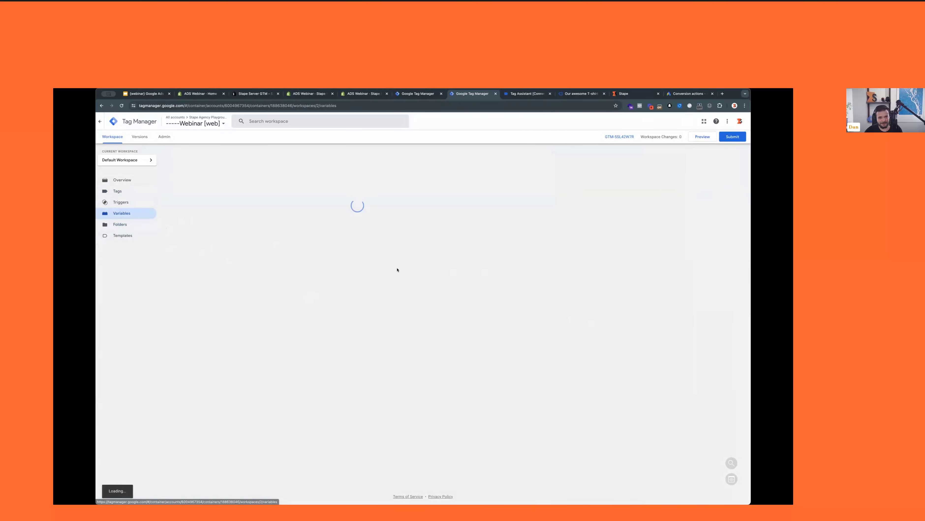
pyautogui.click(535, 245)
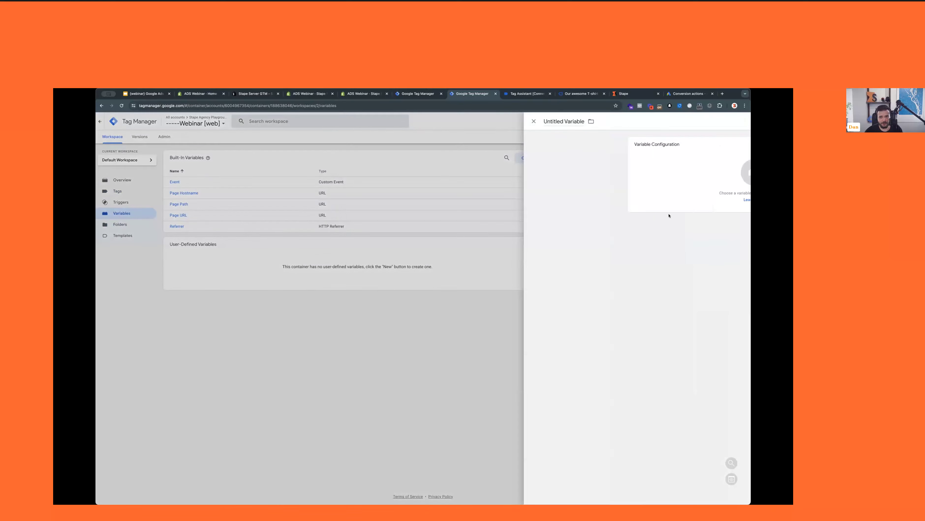
pyautogui.click(520, 160)
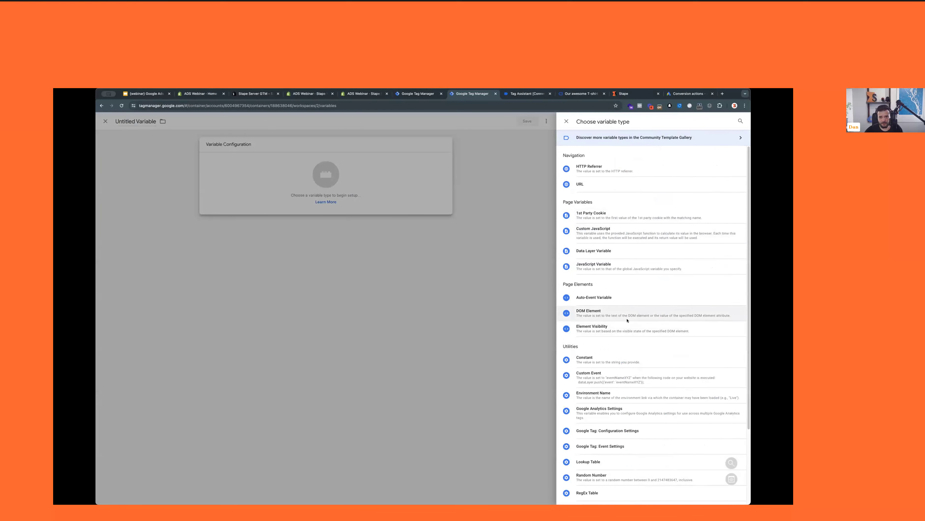
pyautogui.click(616, 362)
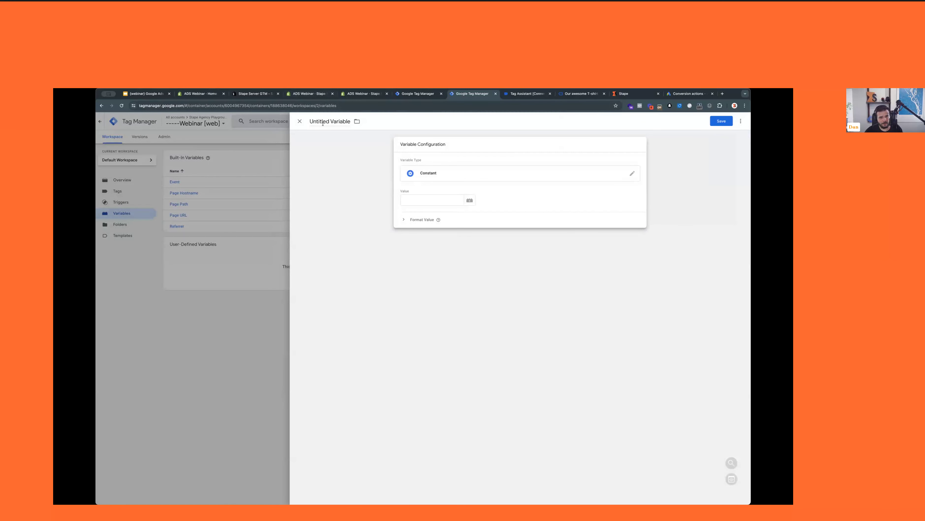
# Name the variable "const - ga4 measurement id", set its value to G-MOCK69 and save it
pyautogui.click(323, 123)
pyautogui.write('const 0')
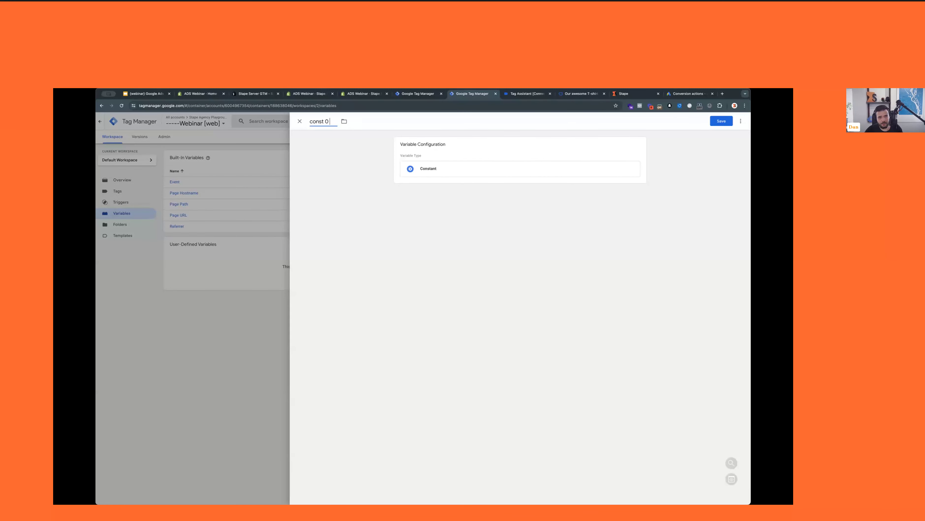
pyautogui.press('BackSpace')
pyautogui.write('- ga4 measurement id')
pyautogui.click(533, 140)
pyautogui.click(423, 199)
pyautogui.write('G-MOCK69')
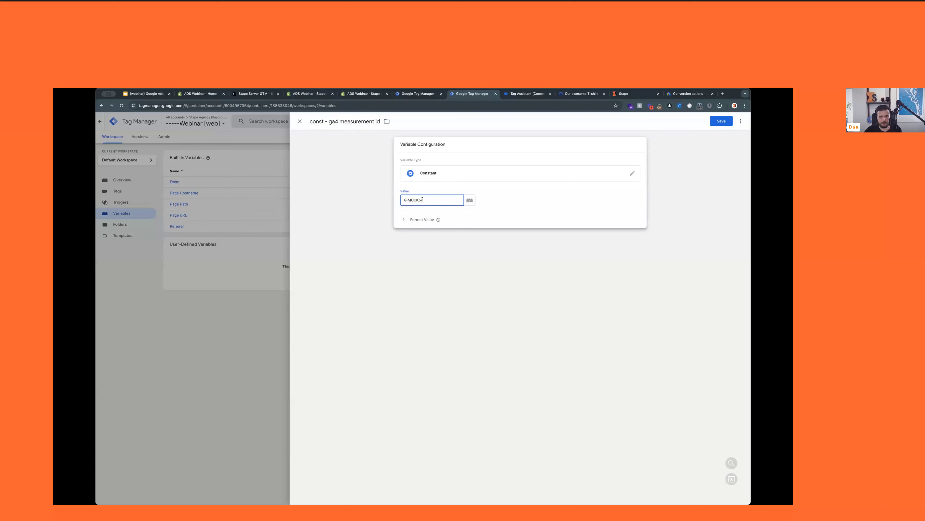
pyautogui.click(721, 121)
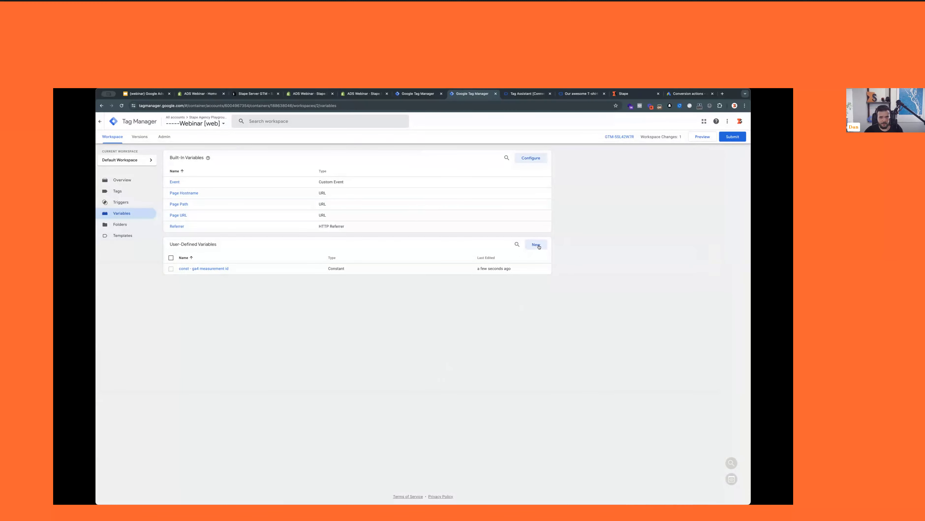
# Create a second user-defined Constant variable named "const - server_container_url"
pyautogui.click(536, 244)
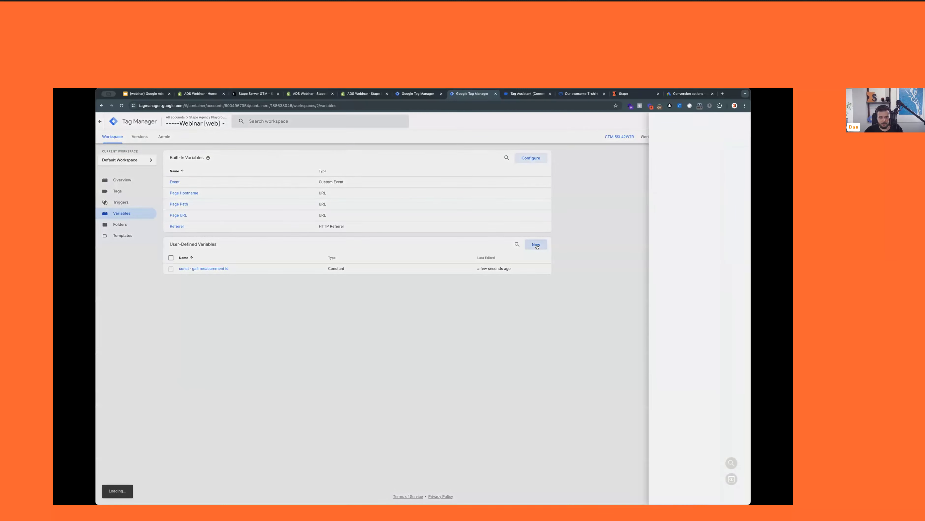
pyautogui.click(383, 174)
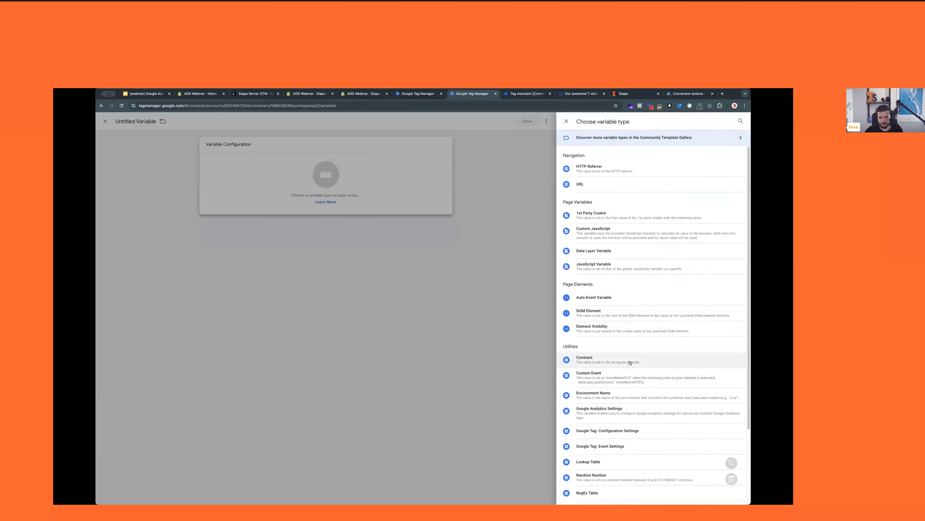
pyautogui.click(632, 360)
pyautogui.click(336, 122)
pyautogui.doubleClick(336, 123)
pyautogui.hotkey('ctrl', 'a')
pyautogui.write('const -')
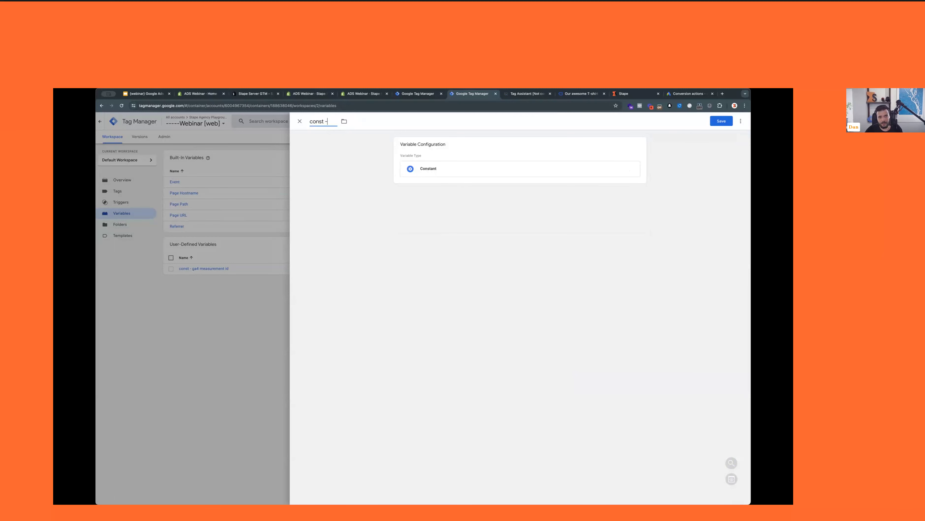
pyautogui.write(' server_container_url')
pyautogui.click(531, 146)
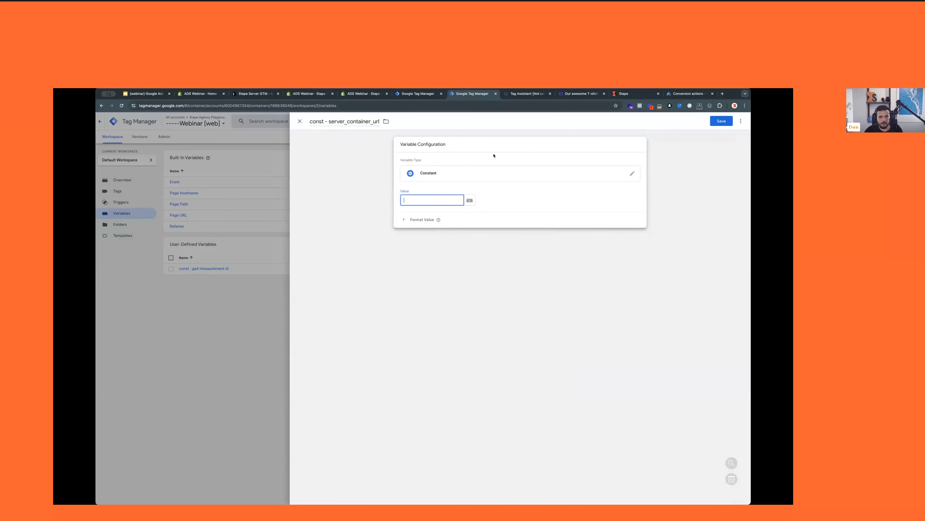
pyautogui.click(635, 93)
pyautogui.click(387, 382)
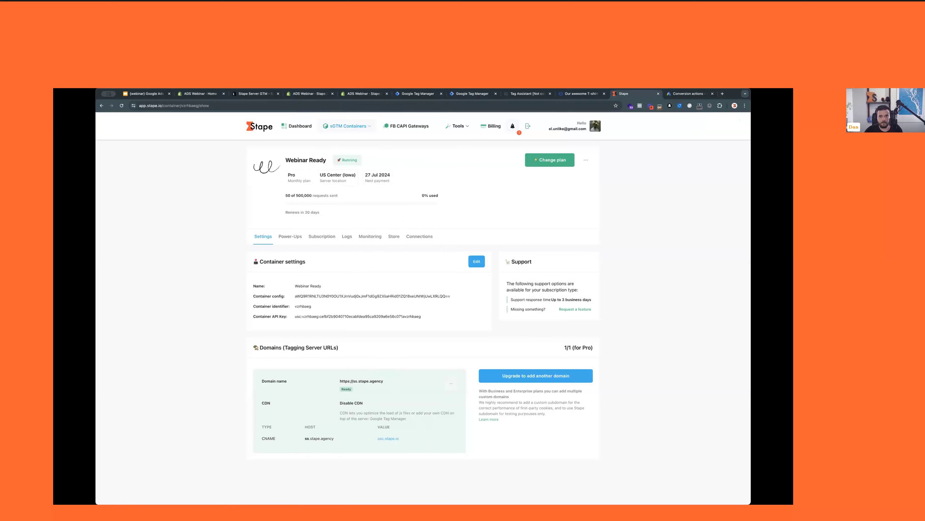
pyautogui.click(473, 93)
pyautogui.hotkey('ctrl', 'v')
pyautogui.moveTo(437, 218)
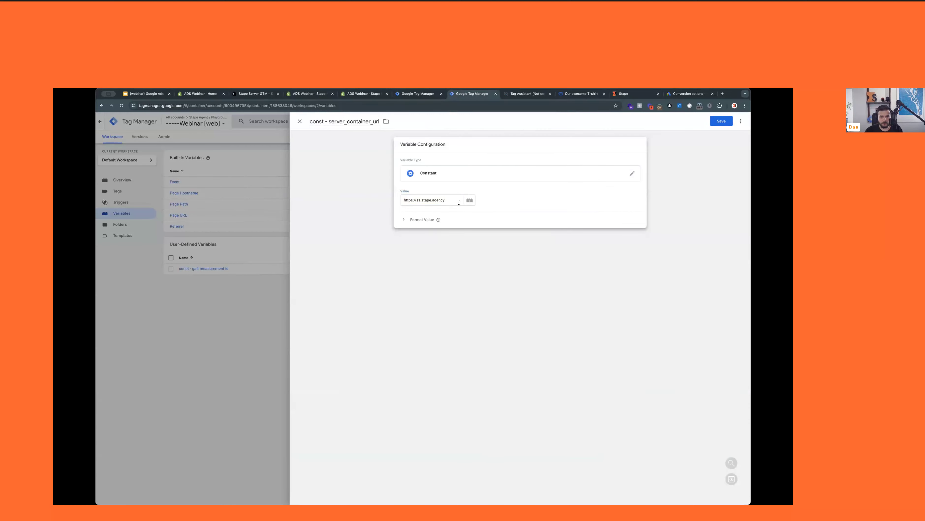
pyautogui.click(393, 200)
pyautogui.click(450, 195)
pyautogui.click(722, 120)
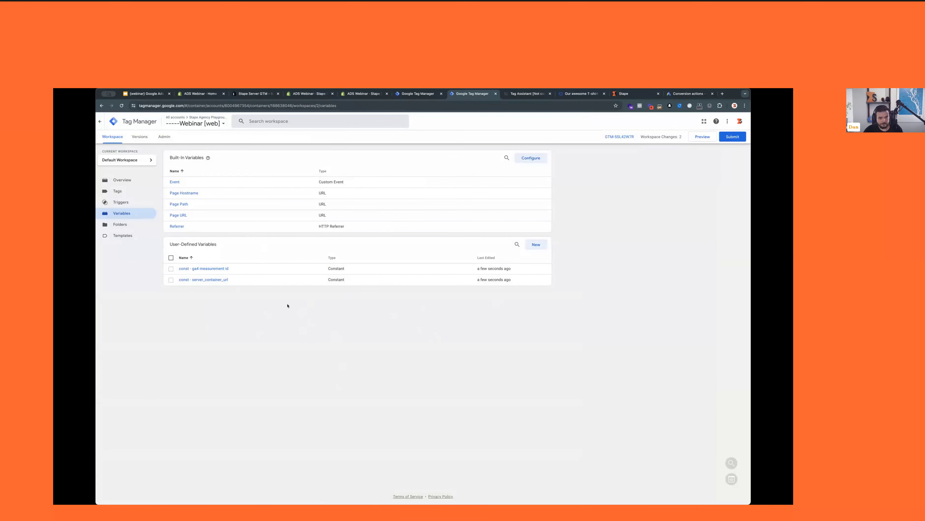
# Create a new Google Tag and use the {{const - ga4 measurement id}} variable as its tag ID
pyautogui.click(117, 191)
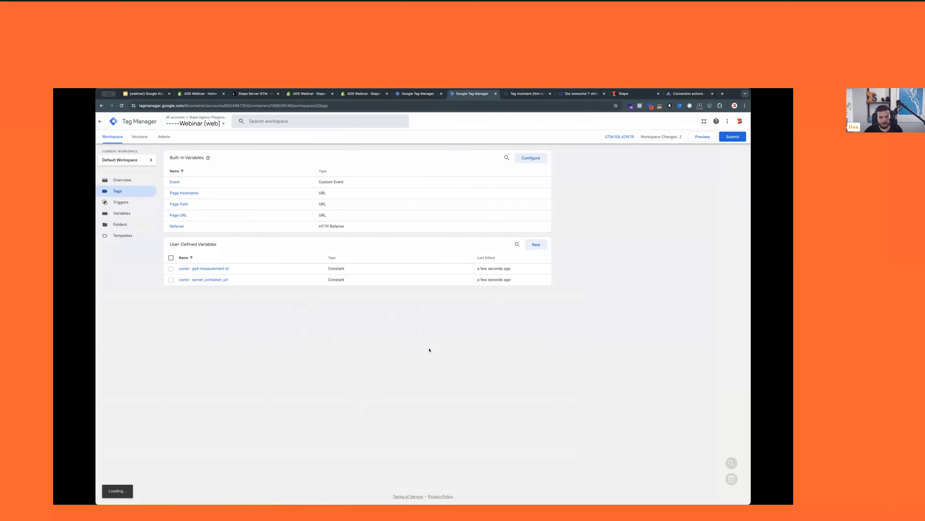
pyautogui.click(538, 163)
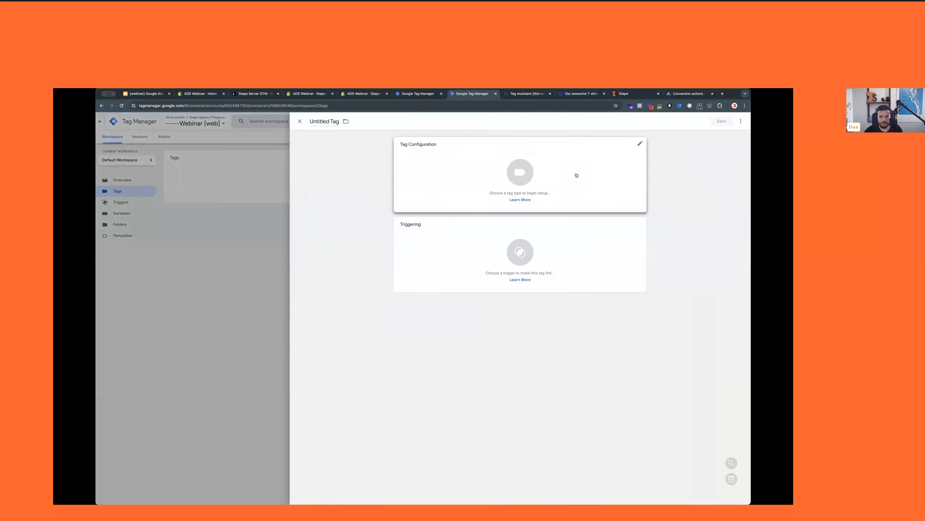
pyautogui.click(574, 177)
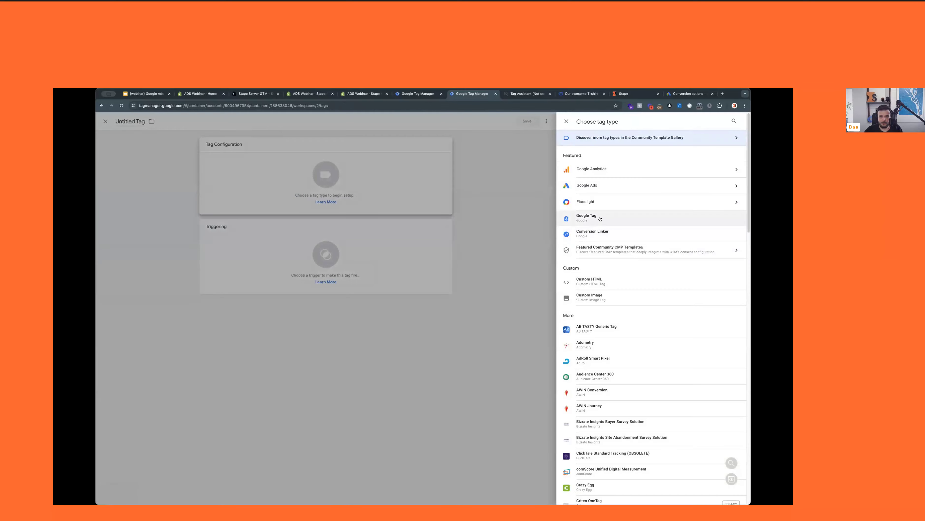
pyautogui.click(575, 213)
pyautogui.click(428, 201)
pyautogui.click(471, 200)
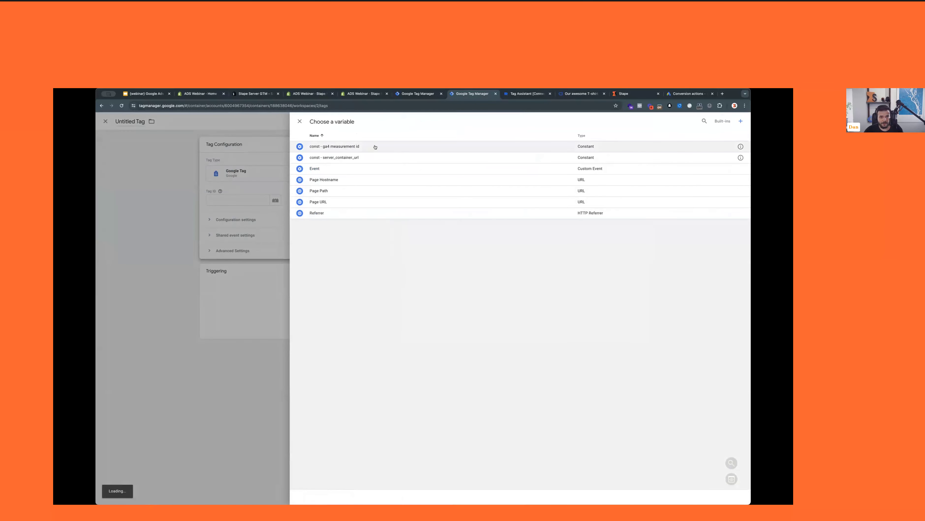
pyautogui.click(375, 147)
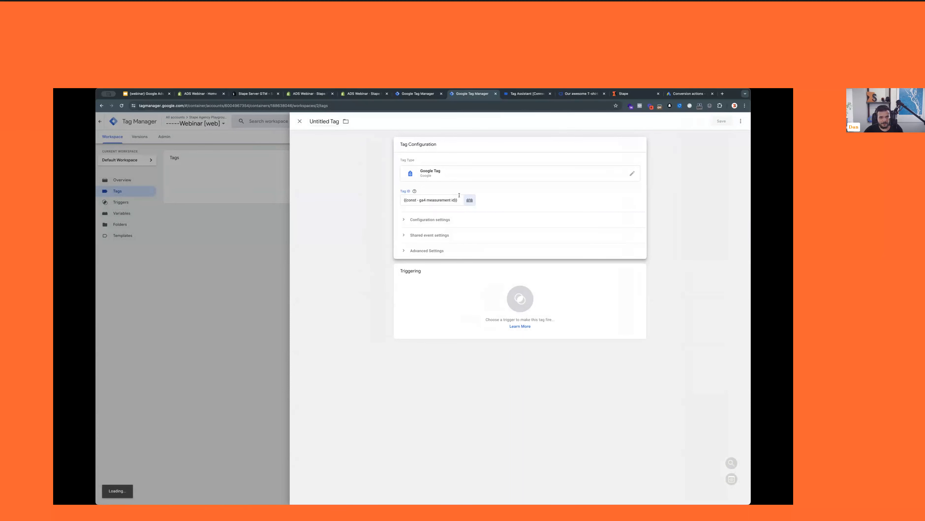
pyautogui.tripleClick(437, 200)
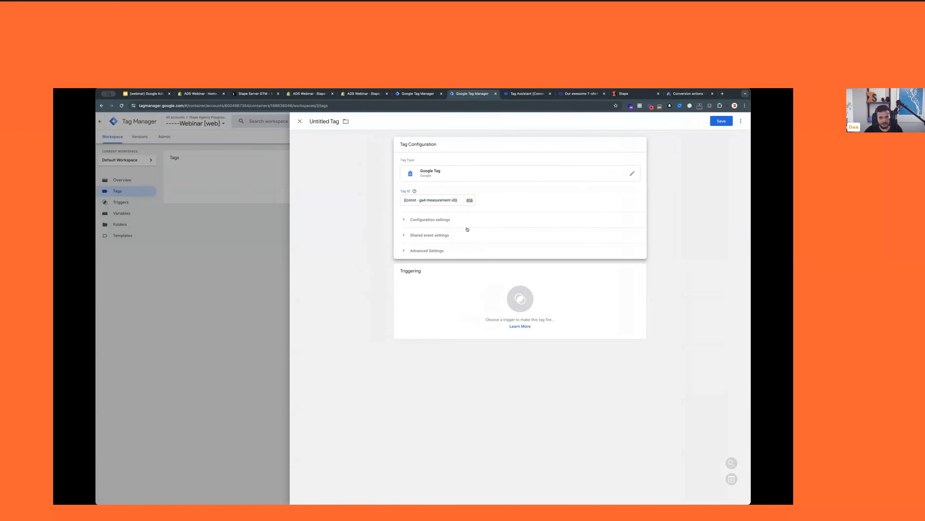
# Expand the tag's configuration settings and name the tag "GA4 - _Config"
pyautogui.click(430, 220)
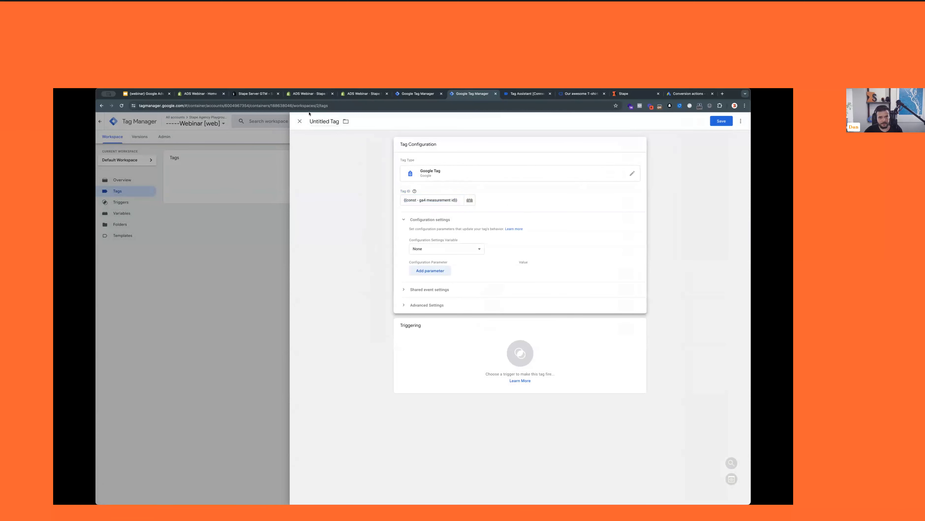
pyautogui.click(314, 121)
pyautogui.write('GA4')
pyautogui.write(' - ')
pyautogui.write('Cop')
pyautogui.write('fig')
pyautogui.click(456, 188)
# Add the configuration parameter server_container_url with the variable {{const - server_container_url}} as its value
pyautogui.click(442, 271)
pyautogui.write('server_contain')
pyautogui.click(479, 285)
pyautogui.click(567, 276)
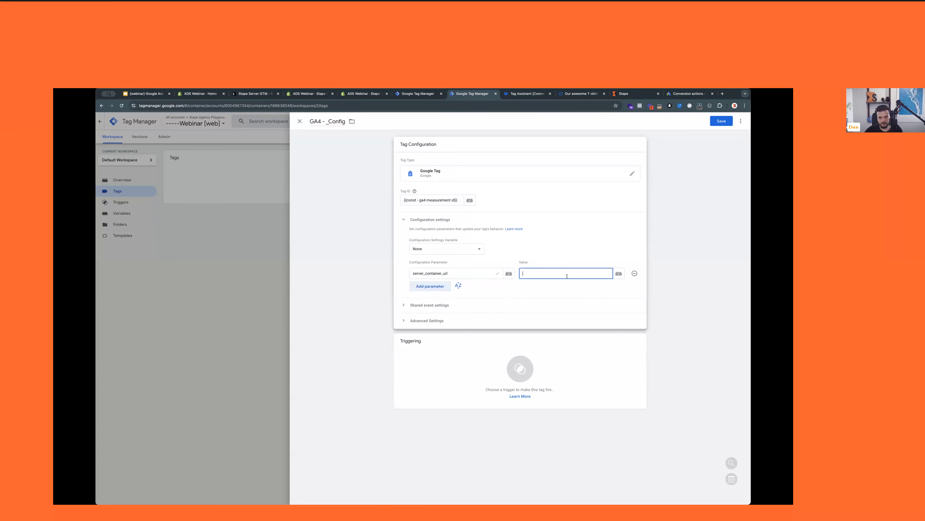
pyautogui.write('{{')
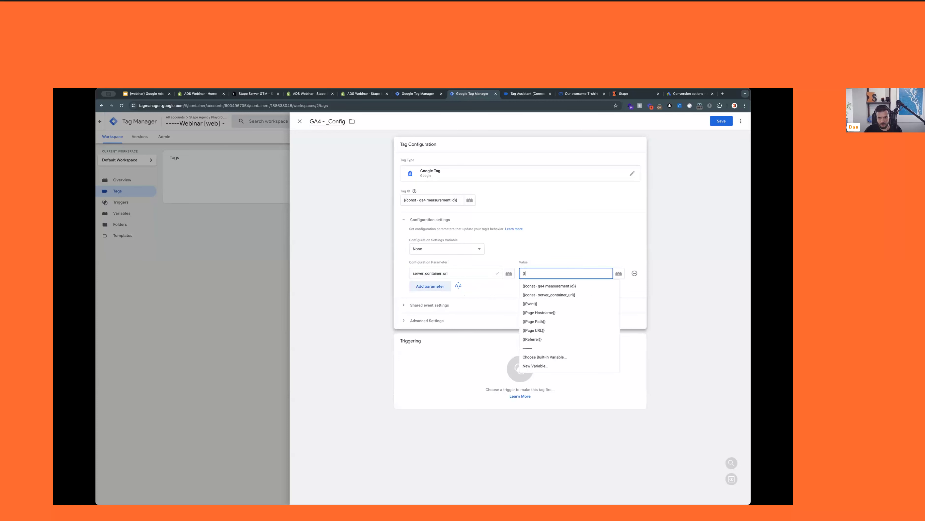
pyautogui.press('BackSpace')
pyautogui.press('BackSpace')
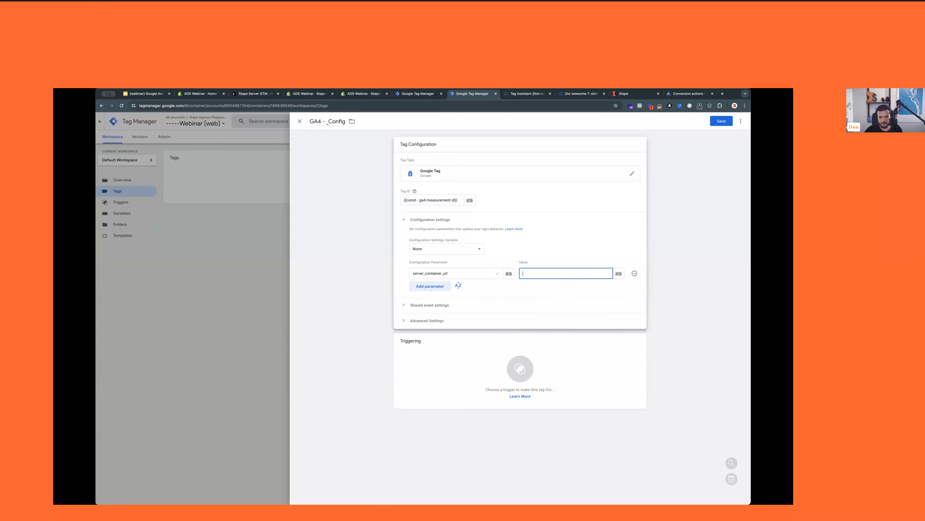
pyautogui.click(619, 274)
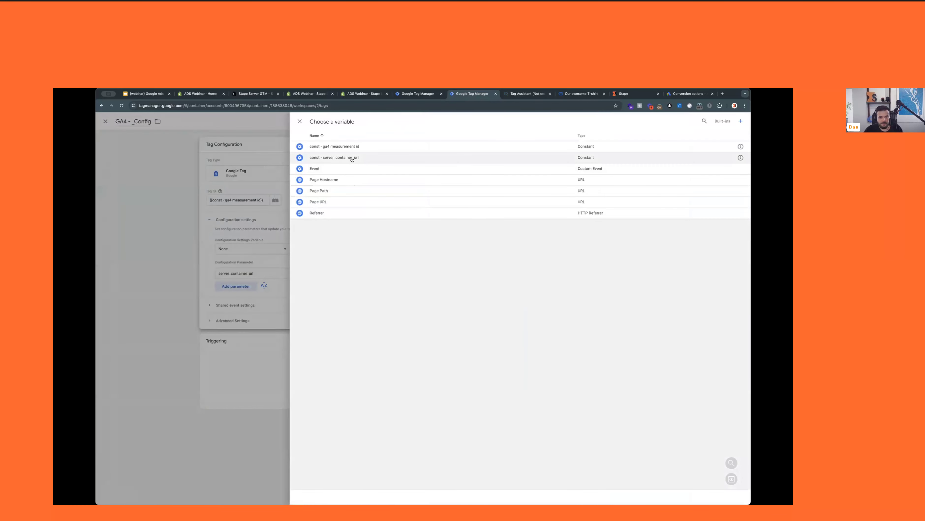
pyautogui.click(352, 159)
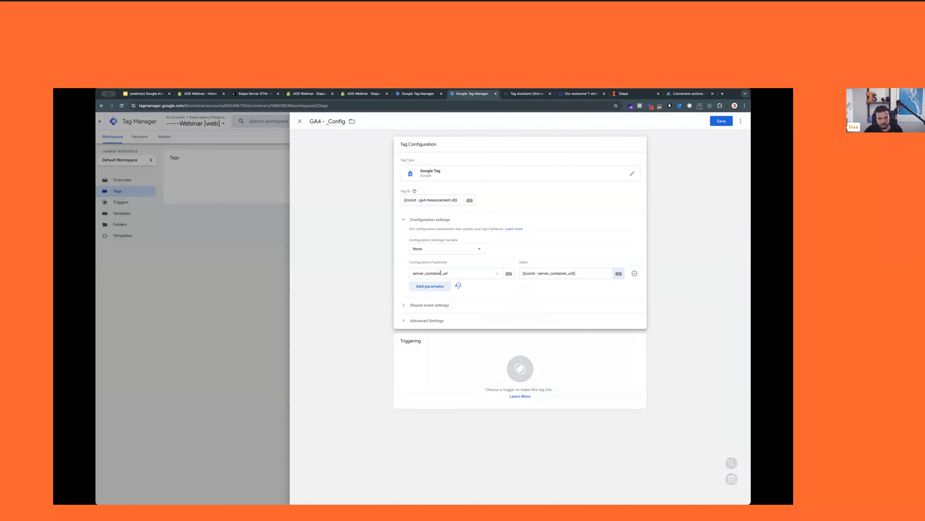
# Add a send_page_view parameter set to true and make the tag fire on Initialization - All Pages
pyautogui.click(430, 286)
pyautogui.write('send_pafg')
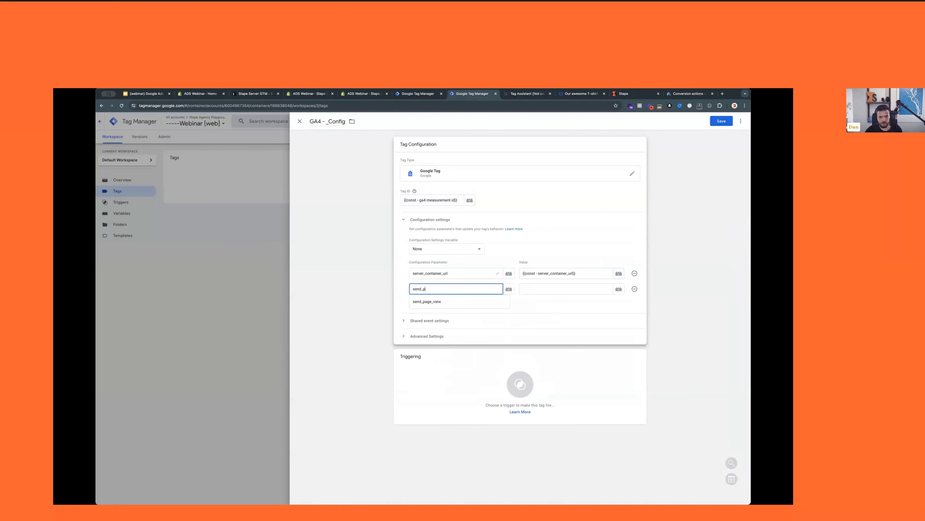
pyautogui.press('BackSpace')
pyautogui.press('BackSpace')
pyautogui.write('gev-')
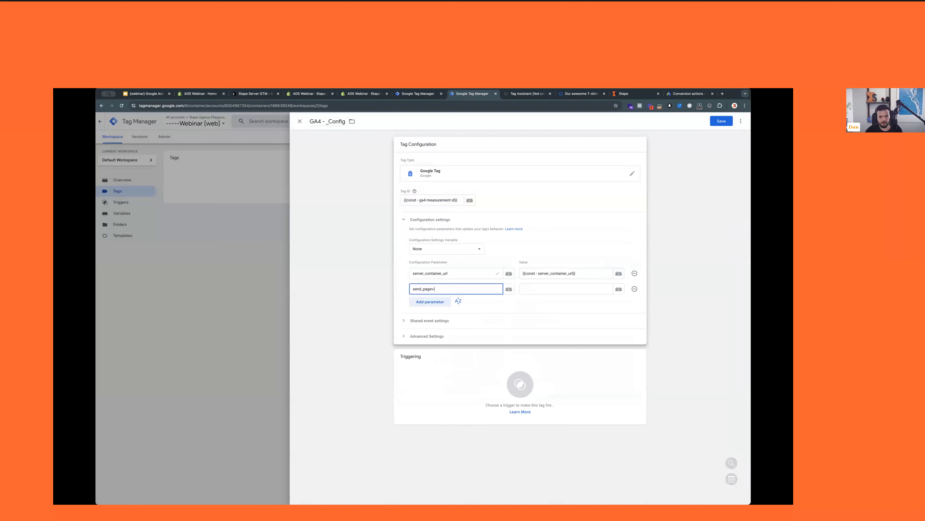
pyautogui.write('_view')
pyautogui.click(549, 285)
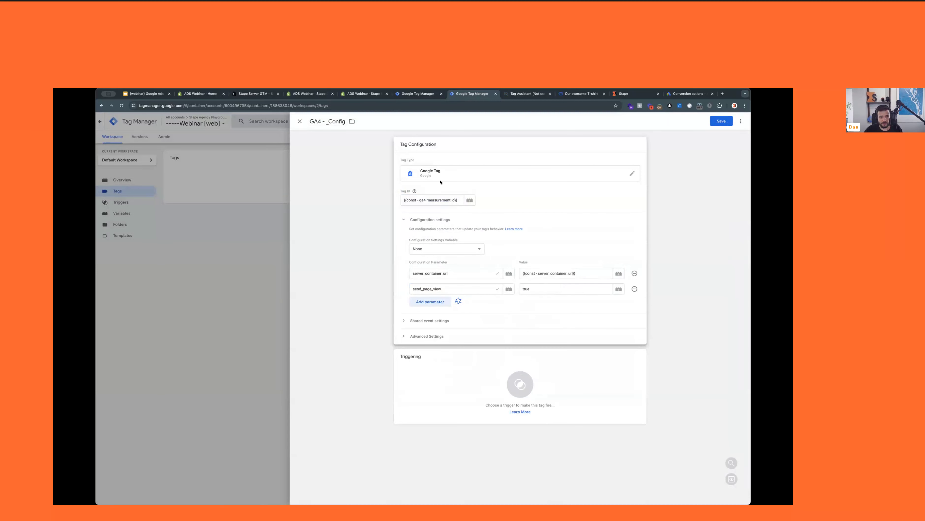
pyautogui.click(603, 389)
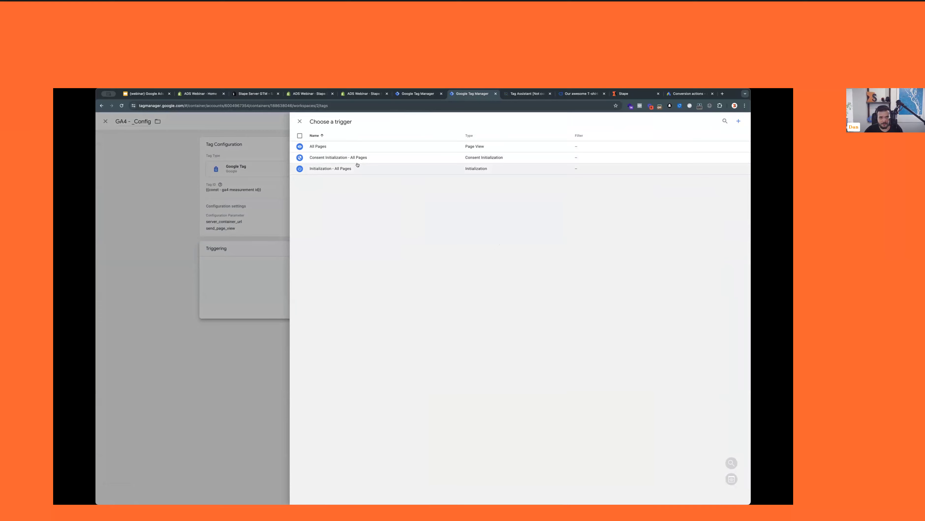
pyautogui.click(358, 173)
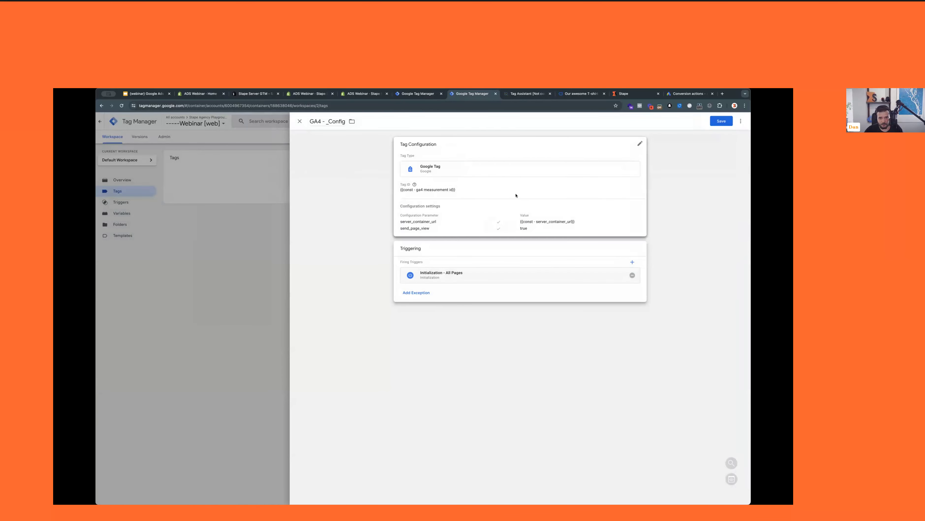
# Examine the GA4 - _Config tag's configuration parameters and its shared event settings
pyautogui.click(516, 196)
pyautogui.moveTo(460, 282); pyautogui.dragTo(471, 265)
pyautogui.click(470, 281)
pyautogui.click(466, 274)
pyautogui.click(570, 273)
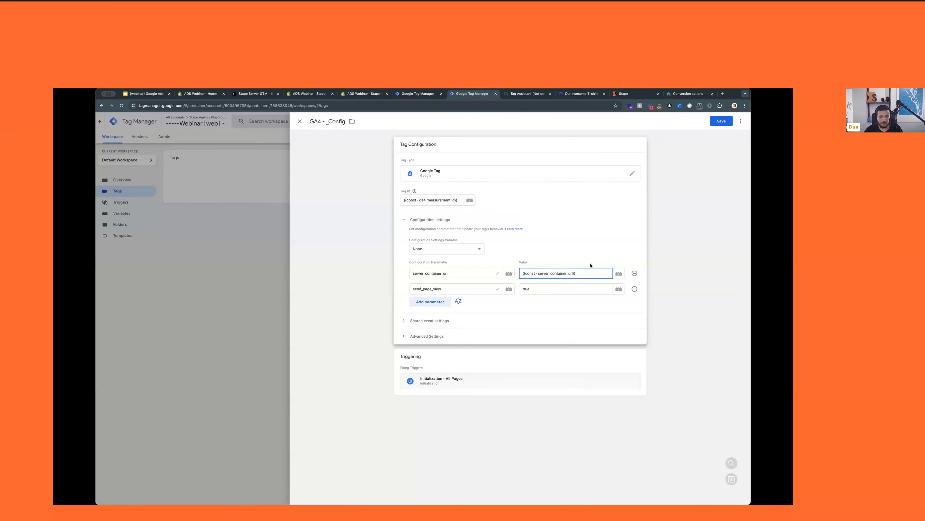
pyautogui.click(582, 275)
pyautogui.click(543, 320)
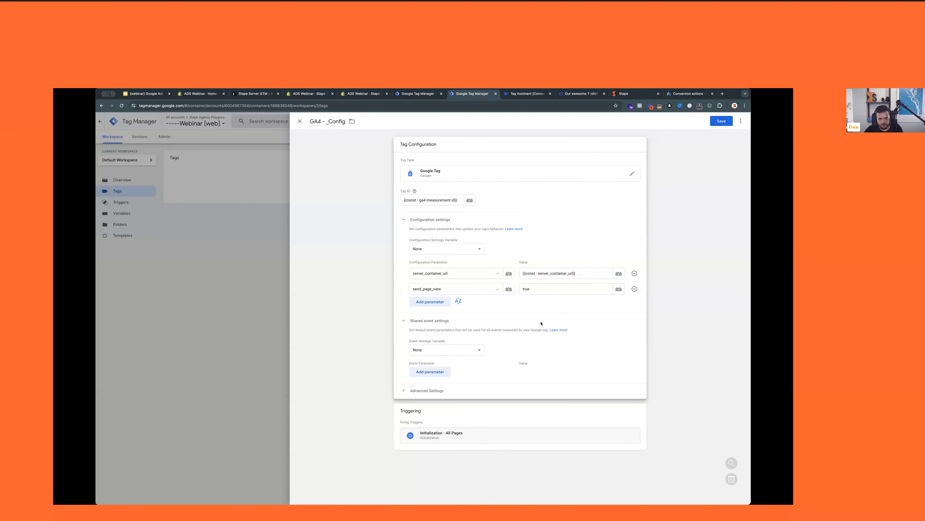
pyautogui.click(522, 321)
# Save the GA4 - _Config tag and open the web container's list of triggers
pyautogui.click(721, 121)
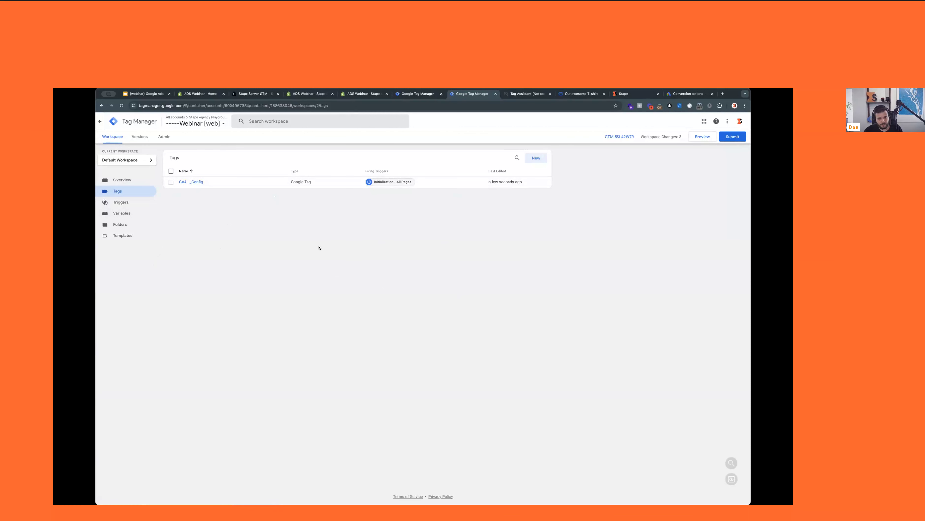
pyautogui.click(121, 203)
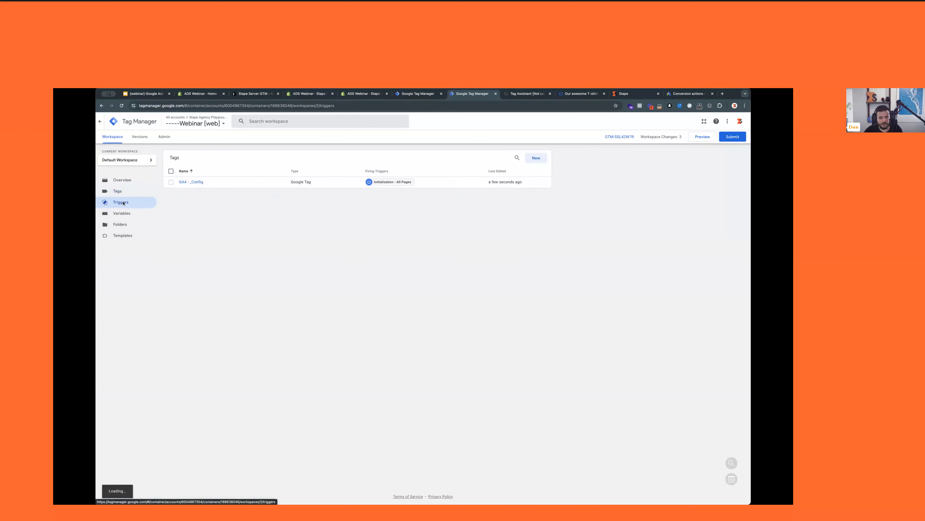
# Create a Custom Event trigger for the event name add_to_cart_stape, checking the event's name in Tag Assistant
pyautogui.click(534, 159)
pyautogui.click(542, 170)
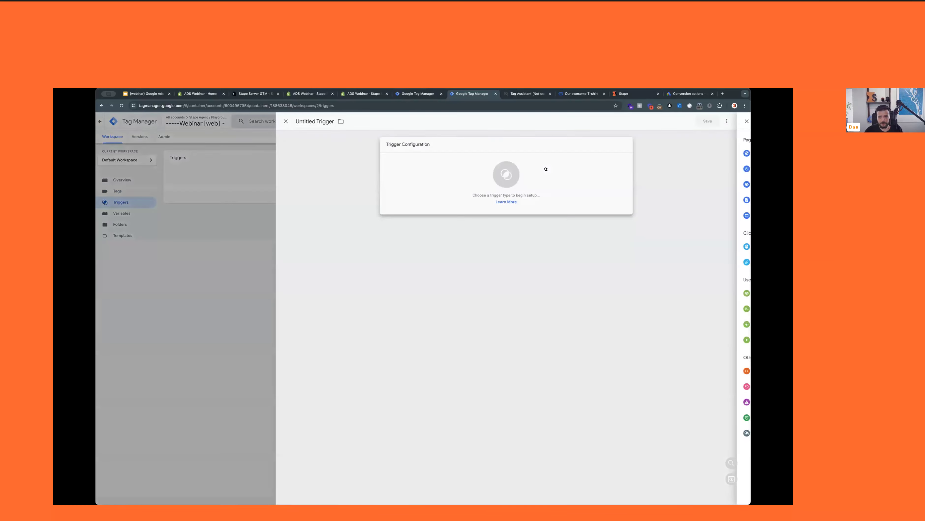
pyautogui.click(587, 371)
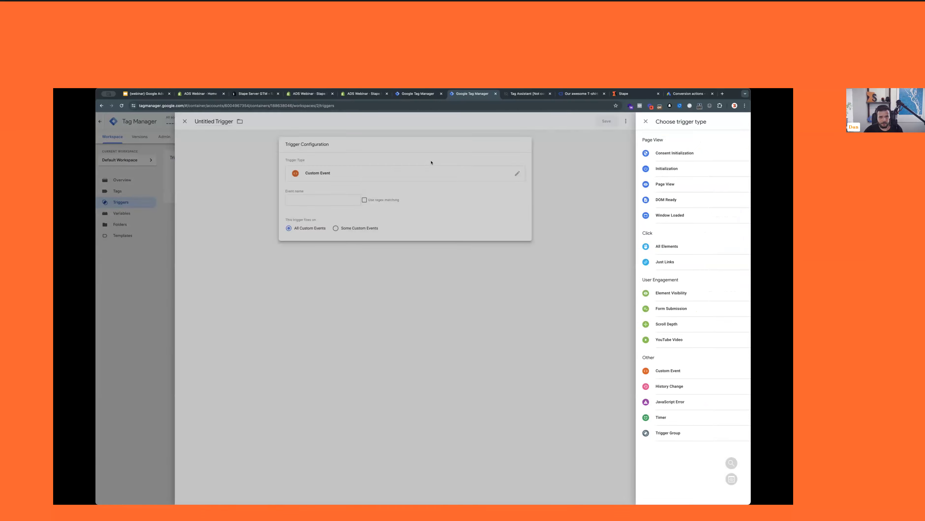
pyautogui.click(445, 199)
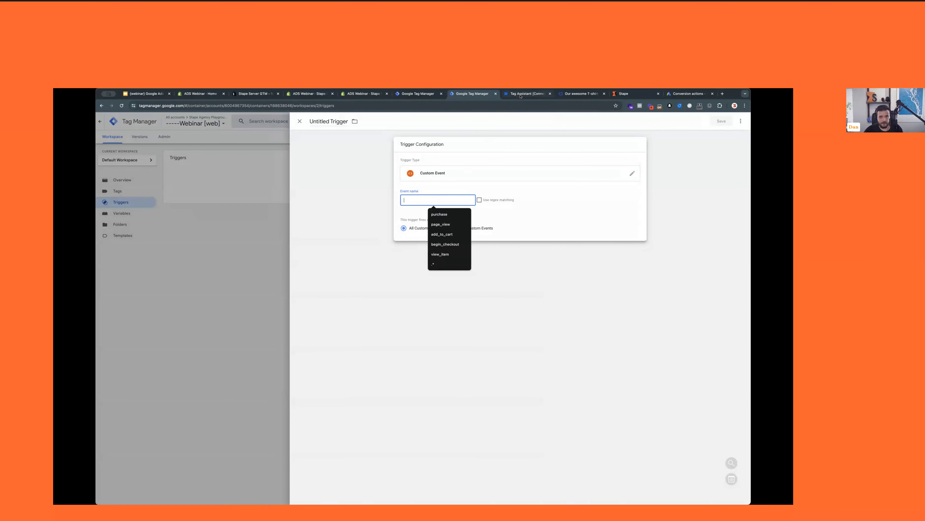
pyautogui.click(527, 93)
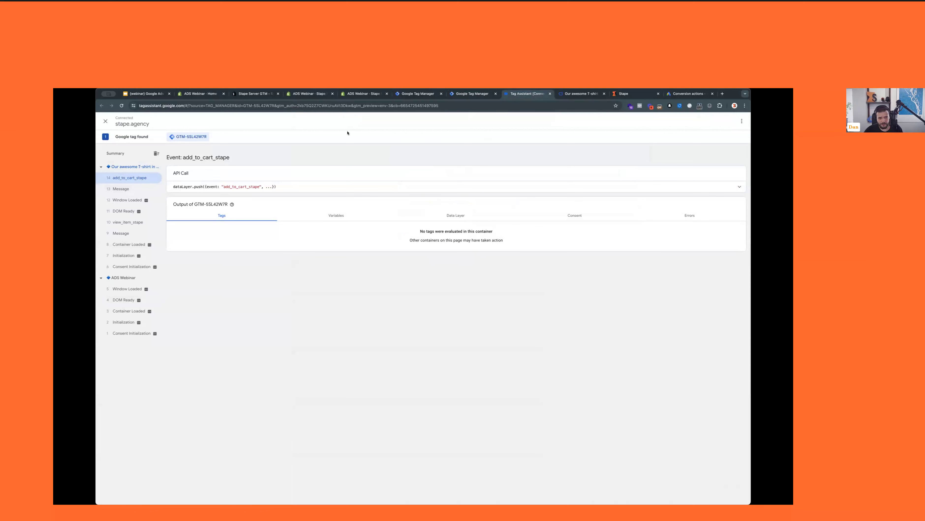
pyautogui.click(472, 93)
pyautogui.write('add_to_cart_stape')
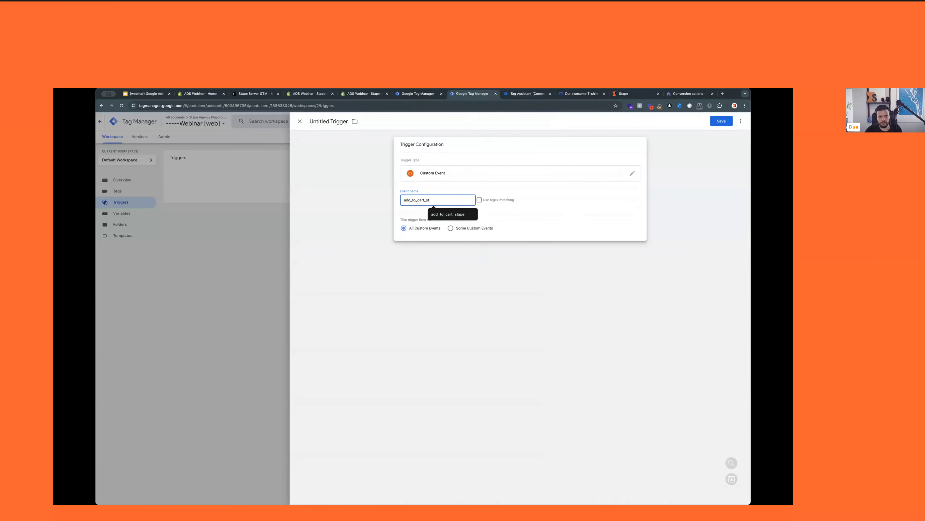
# Name the trigger ce - add_to_cart_stape and save it
pyautogui.click(335, 120)
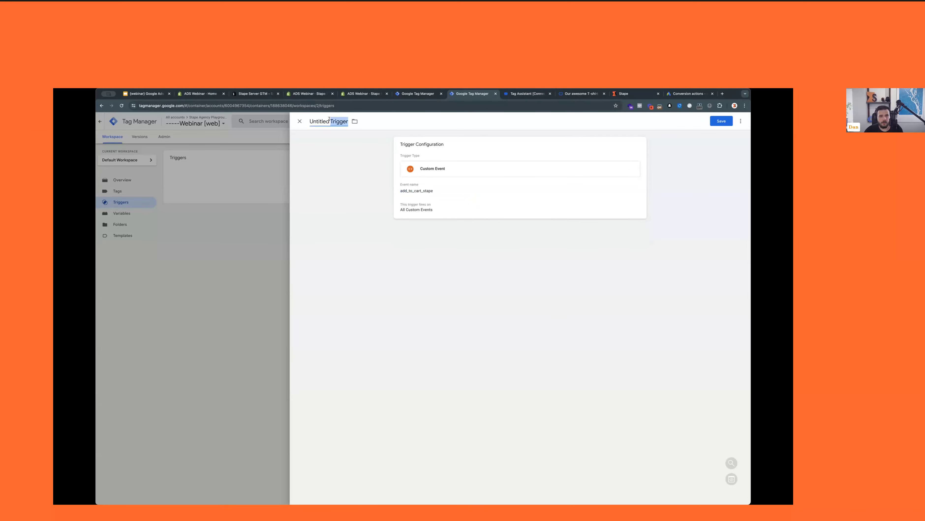
pyautogui.write('ce - ad')
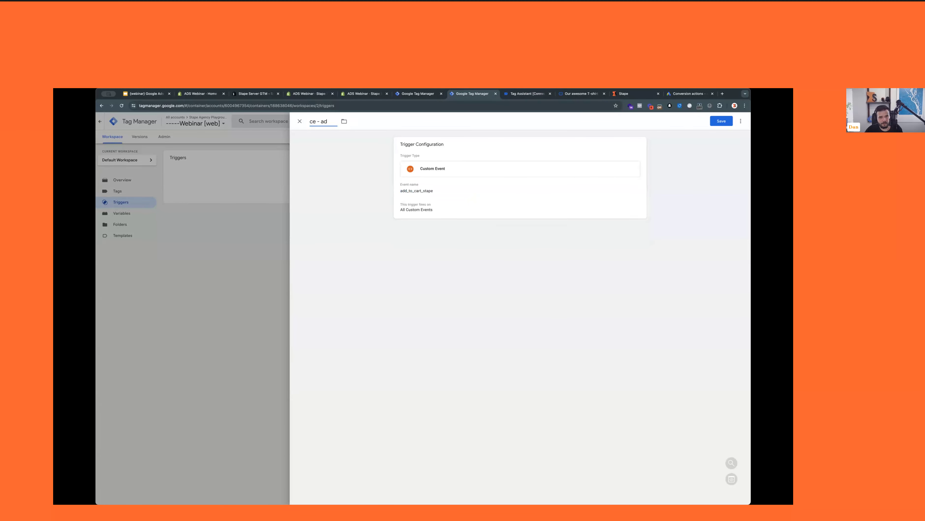
pyautogui.write('d_ti')
pyautogui.write('_cart_sta')
pyautogui.write('pe')
pyautogui.click(720, 121)
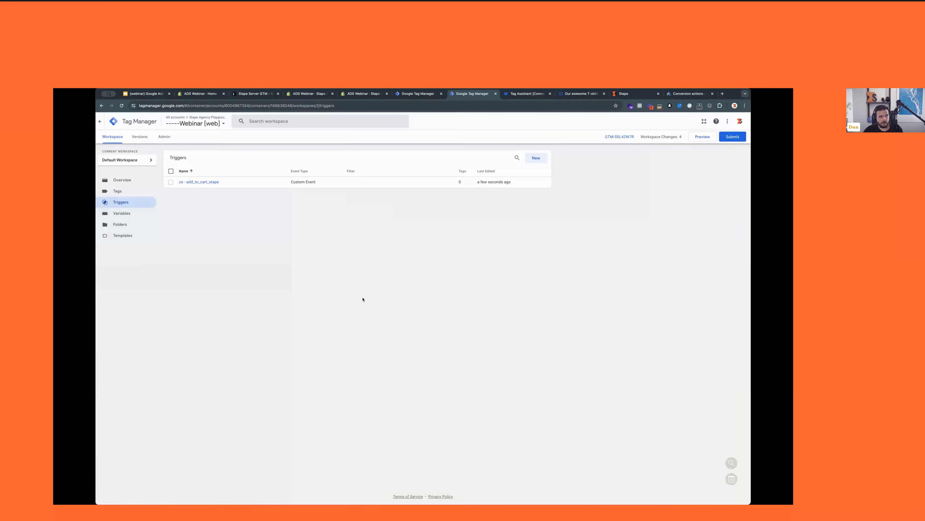
# Create a Google Analytics: GA4 Event tag with the variable {{const - ga4 measurement id}} as its measurement ID
pyautogui.click(130, 191)
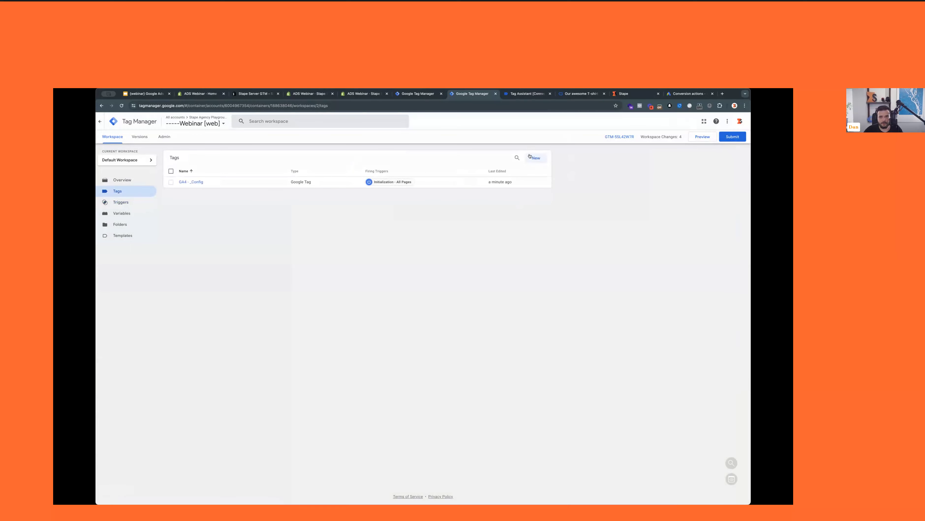
pyautogui.click(537, 159)
pyautogui.click(572, 176)
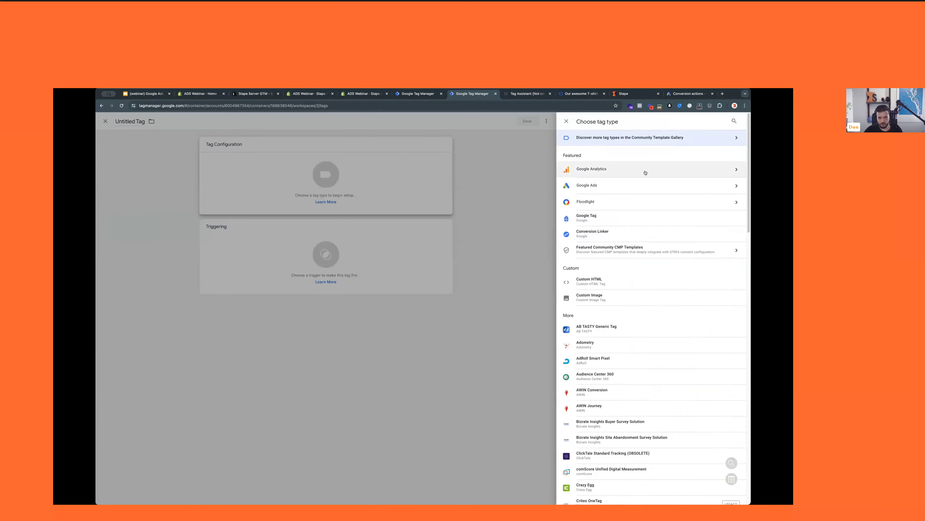
pyautogui.click(645, 173)
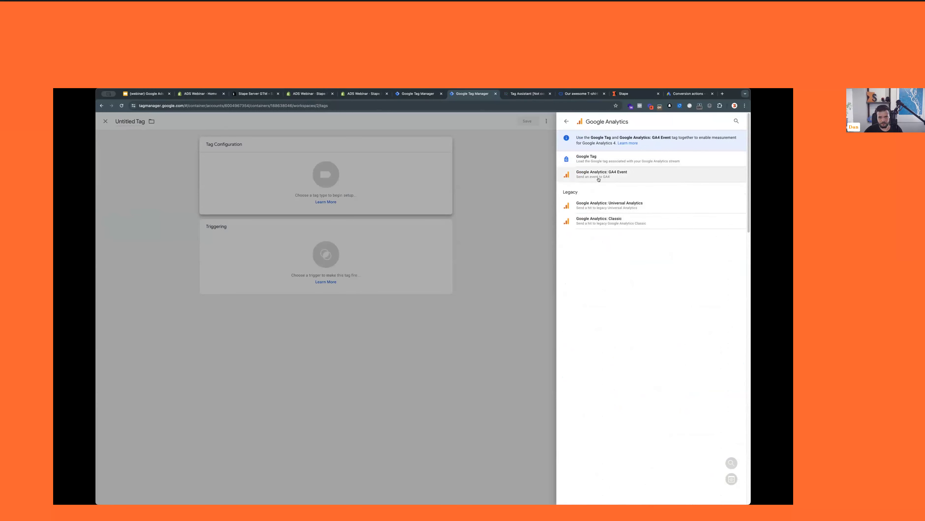
pyautogui.click(627, 178)
pyautogui.click(438, 203)
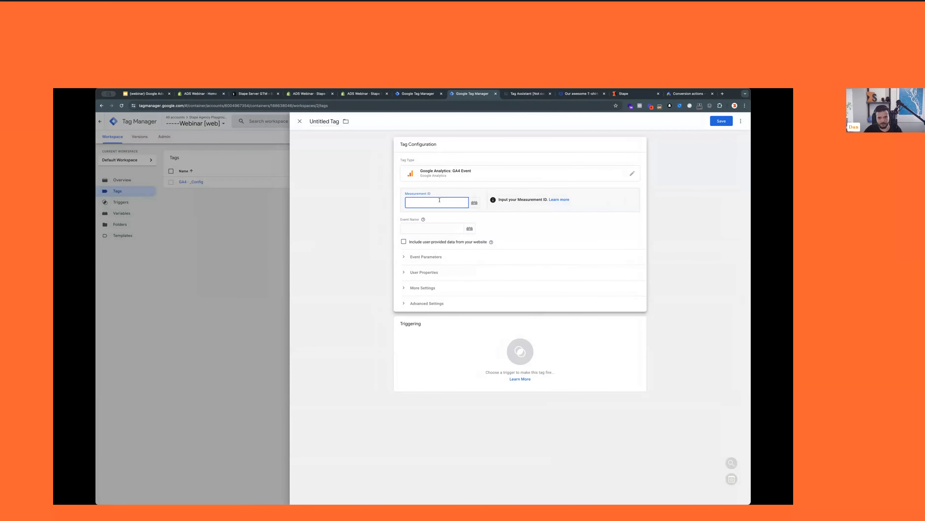
pyautogui.click(473, 203)
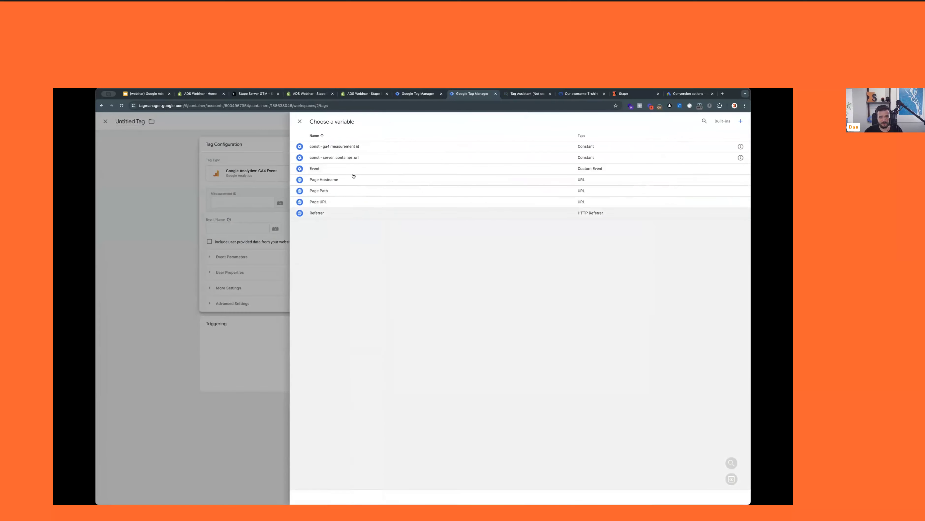
pyautogui.click(372, 146)
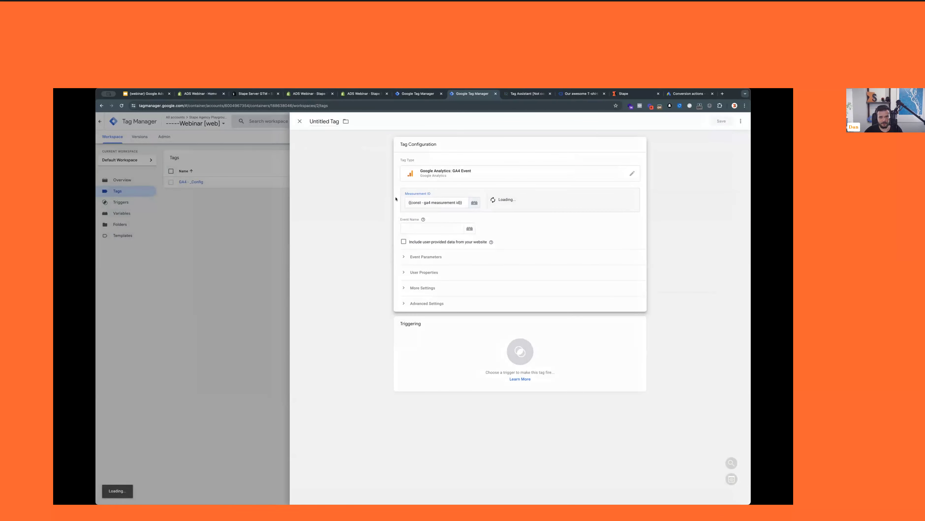
# Set the tag's event name to add_to_cart and make it fire on the ce - add_to_cart_stape trigger
pyautogui.click(437, 233)
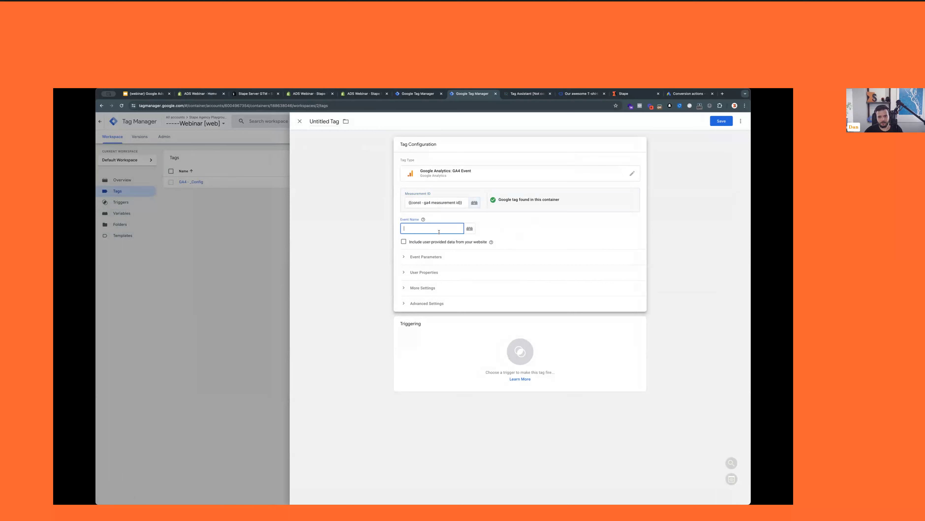
pyautogui.write('add_to_cart')
pyautogui.click(541, 352)
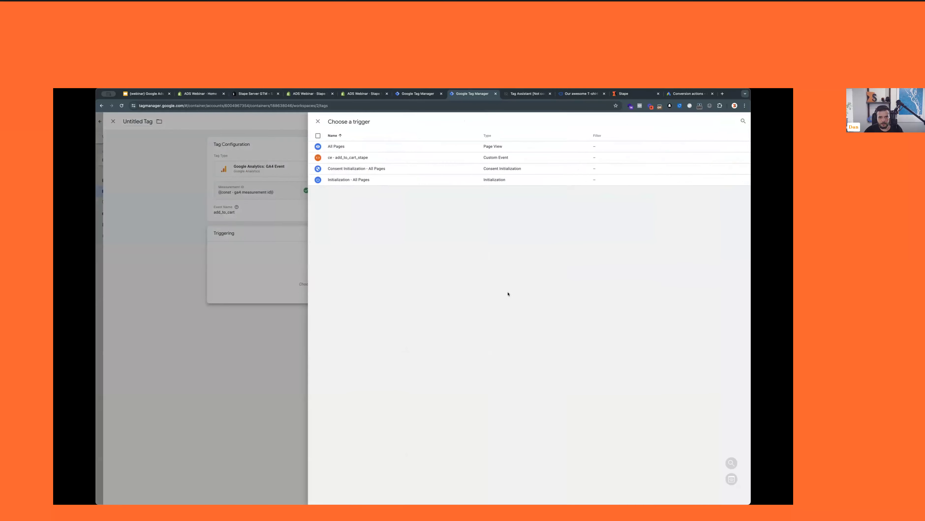
pyautogui.click(384, 157)
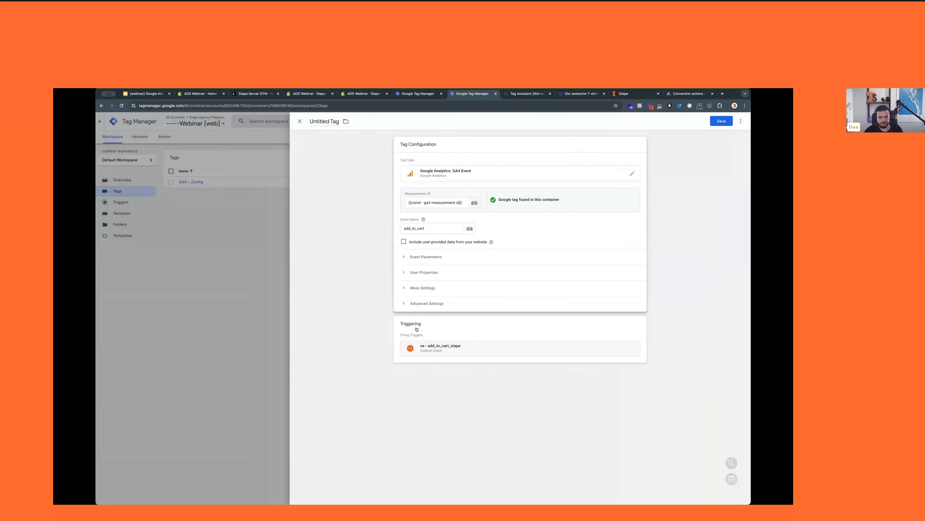
# Look over the tag's event parameter, user property and ecommerce settings, and save it as GA4 - add_to_cart
pyautogui.click(425, 257)
pyautogui.click(425, 257)
pyautogui.click(430, 288)
pyautogui.click(450, 275)
pyautogui.click(444, 255)
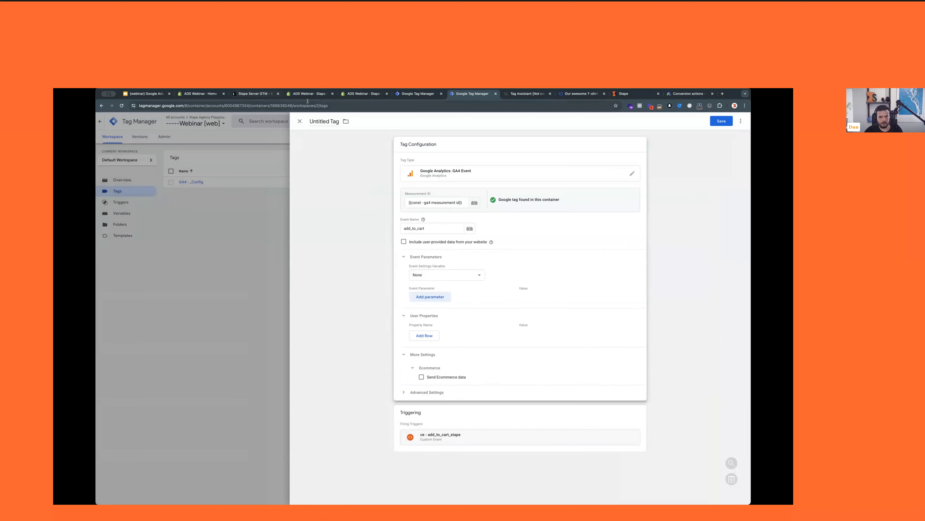
pyautogui.click(323, 121)
pyautogui.write('GA4 -')
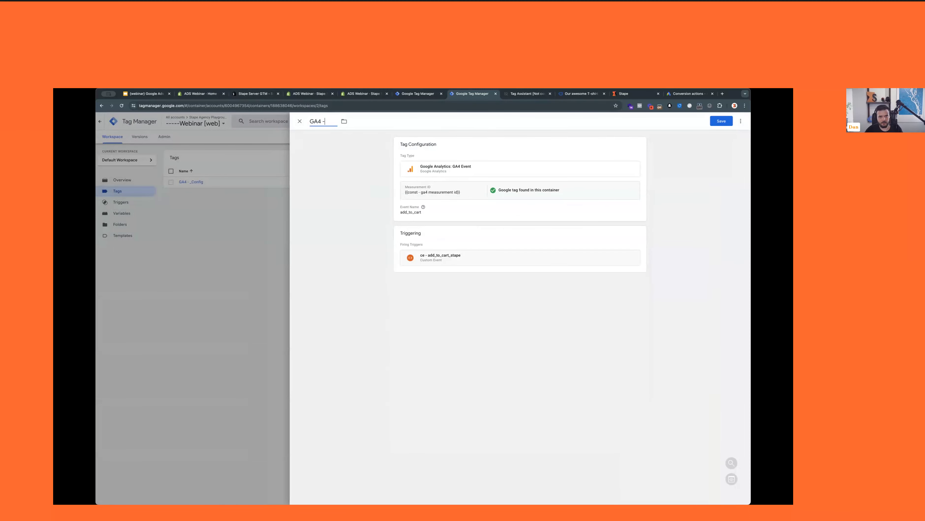
pyautogui.write(' add_to_cart')
pyautogui.click(485, 211)
pyautogui.moveTo(427, 228)
pyautogui.mouseDown()
pyautogui.moveTo(399, 229)
pyautogui.moveTo(413, 229)
pyautogui.mouseUp()
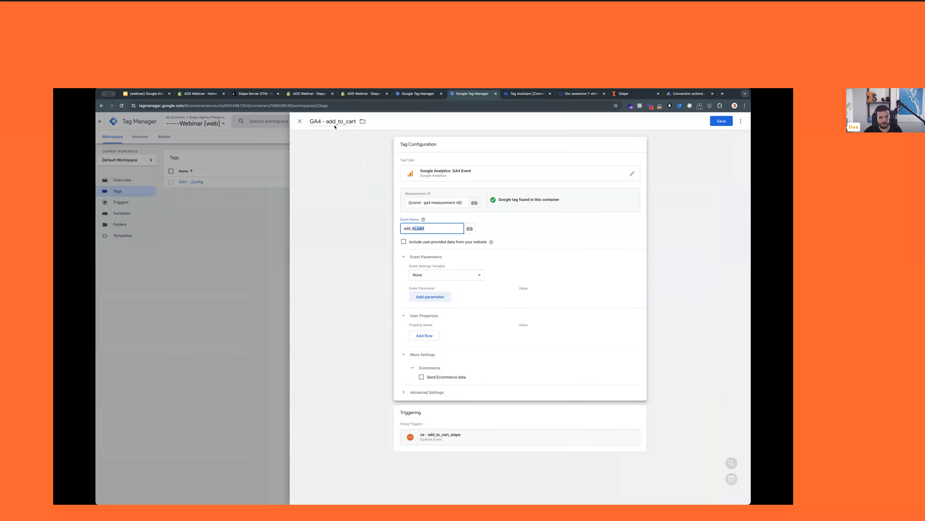
pyautogui.click(335, 127)
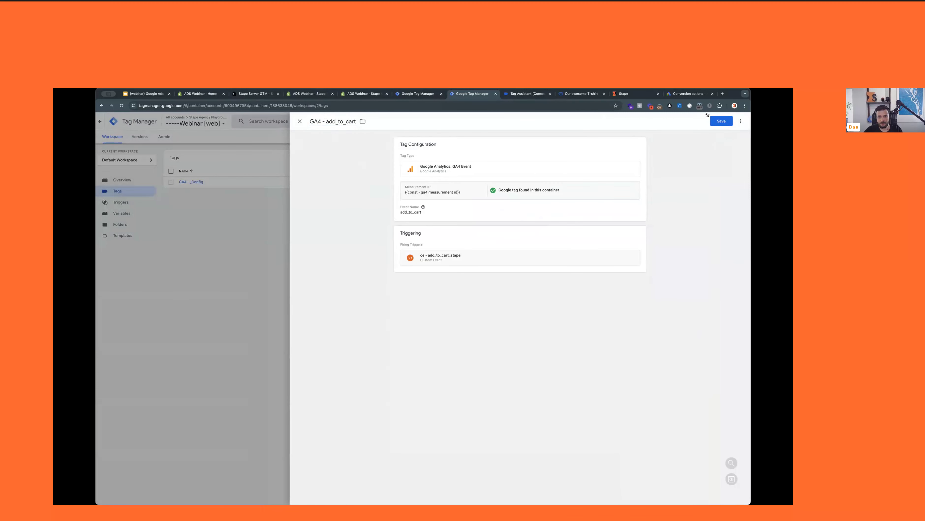
pyautogui.click(721, 121)
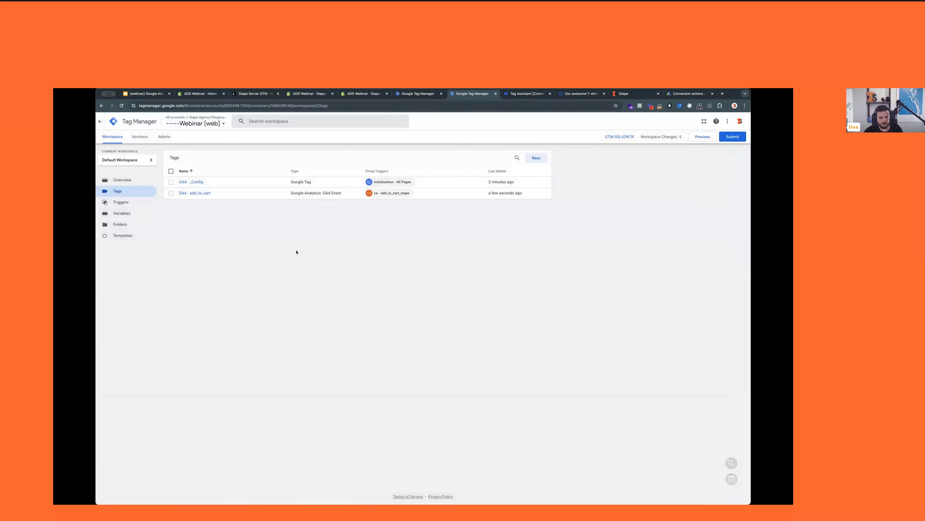
# Open the container's variables, and examine the ecommerce data layer values of the add_to_cart_stape event in Tag Assistant
pyautogui.click(121, 213)
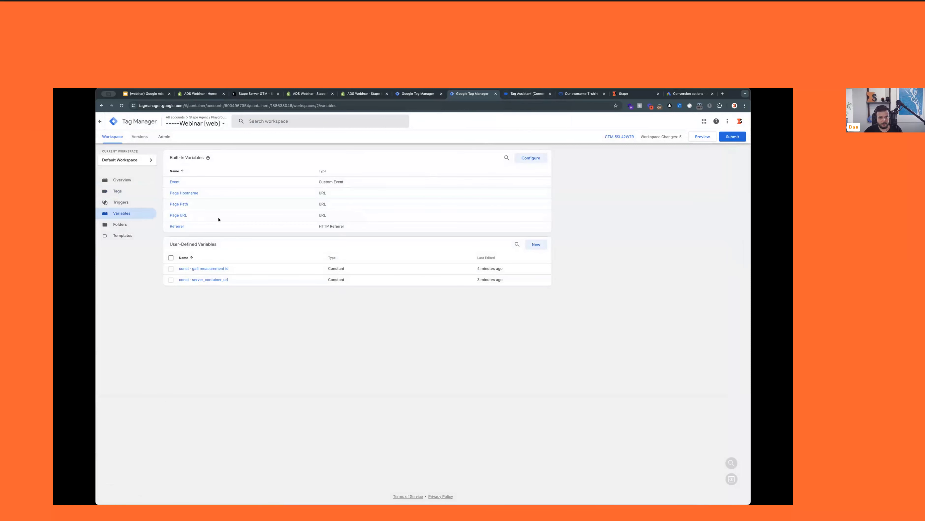
pyautogui.click(523, 96)
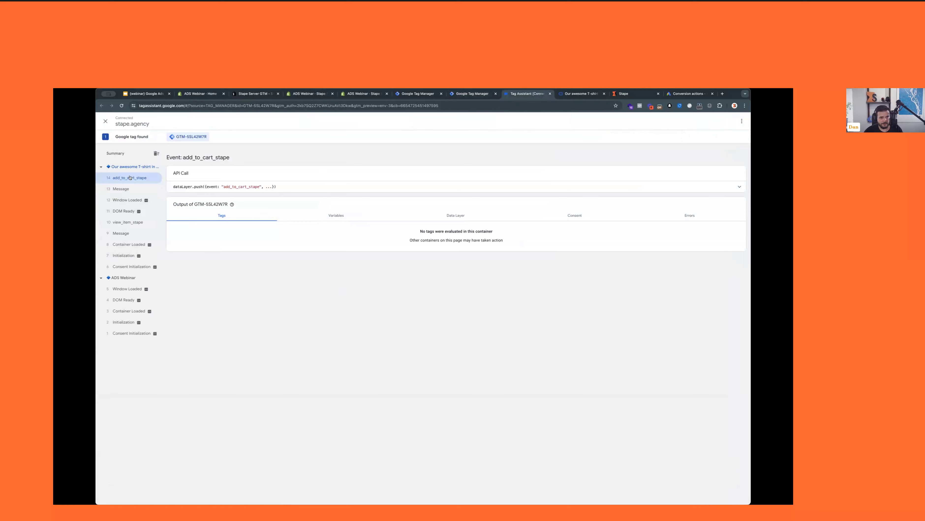
pyautogui.click(455, 215)
pyautogui.moveTo(299, 401); pyautogui.dragTo(177, 229)
pyautogui.moveTo(213, 342); pyautogui.dragTo(183, 253)
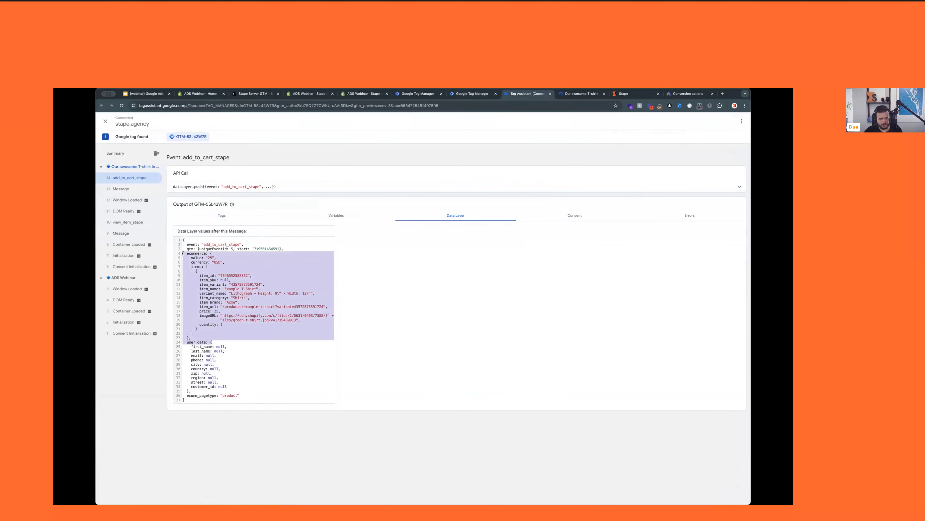
pyautogui.click(262, 305)
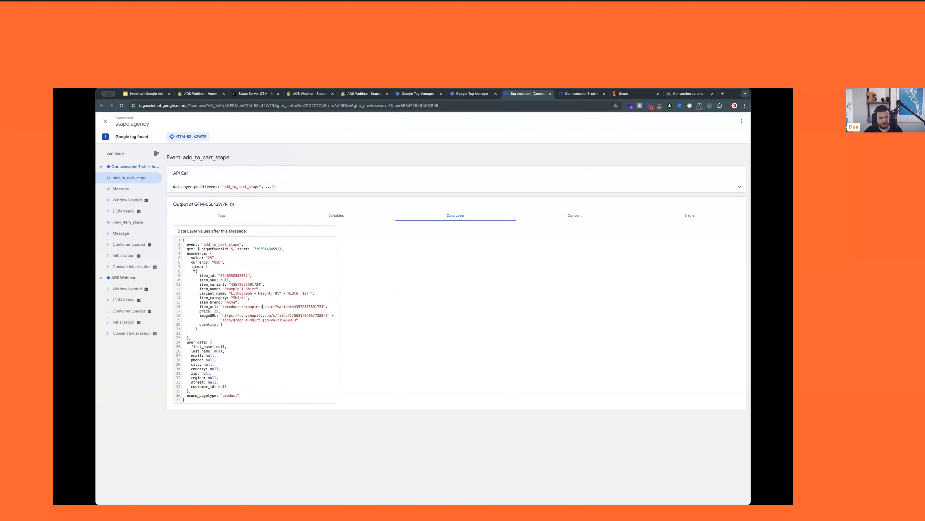
pyautogui.click(201, 262)
pyautogui.moveTo(237, 319); pyautogui.dragTo(178, 256)
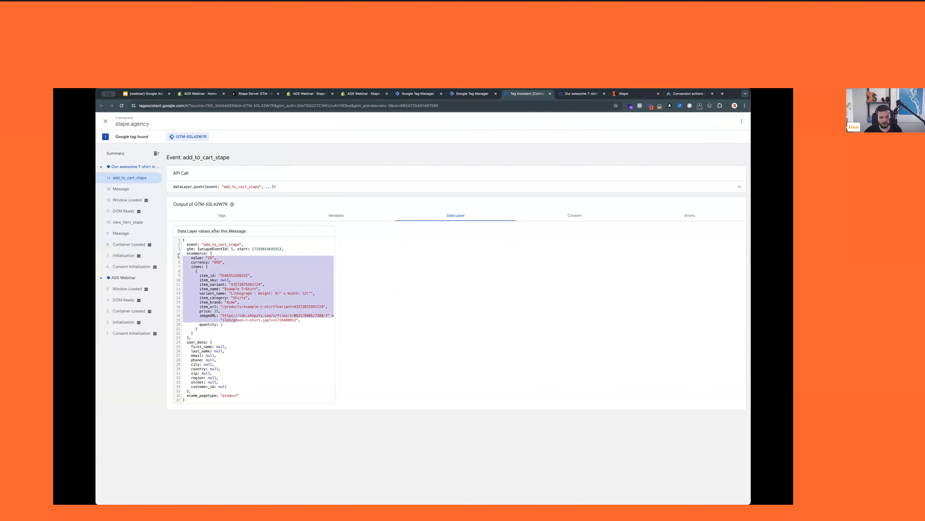
# Back in the Tag Manager web container, create a Data Layer Variable that reads ecommerce.value
pyautogui.click(472, 94)
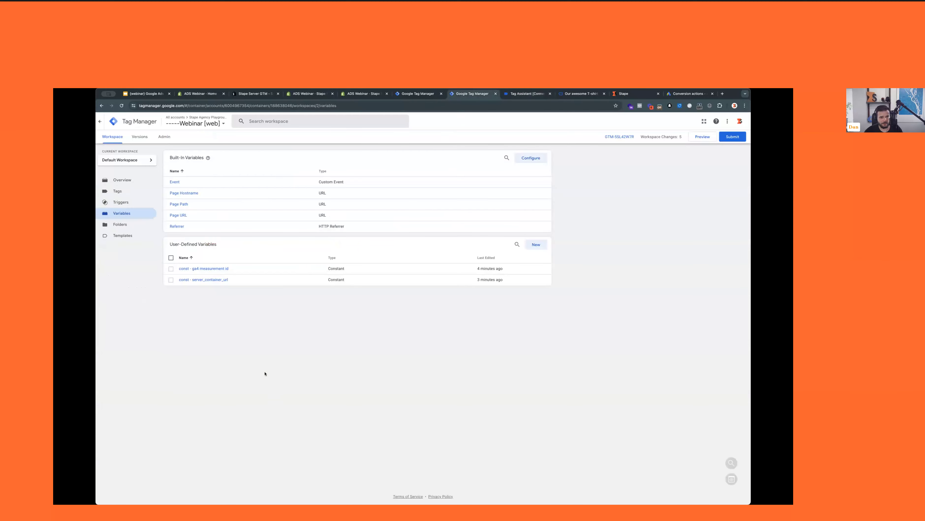
pyautogui.click(537, 244)
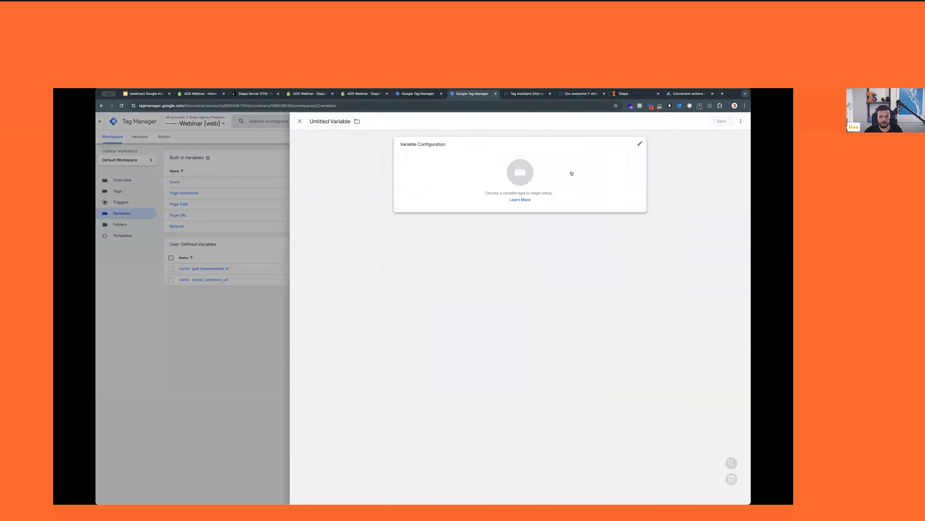
pyautogui.click(573, 173)
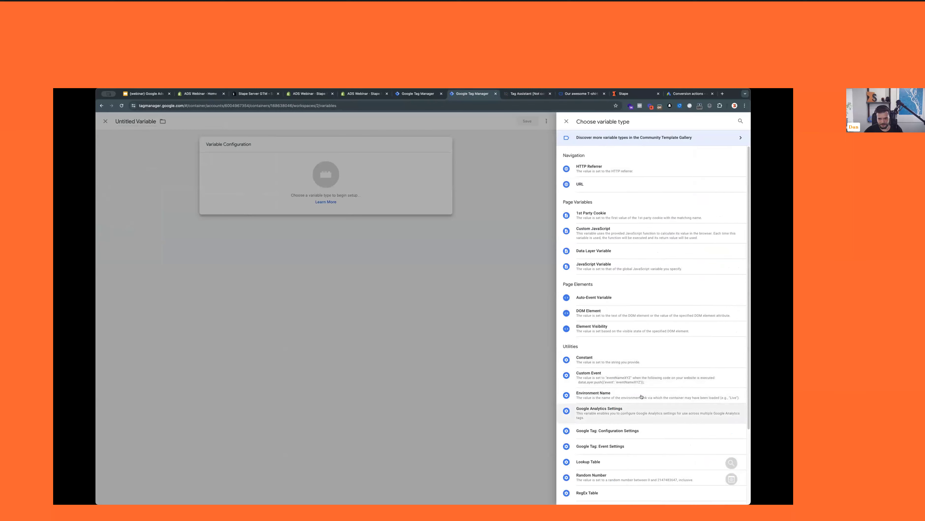
pyautogui.scroll(-2, 624, 401)
pyautogui.scroll(2, 641, 255)
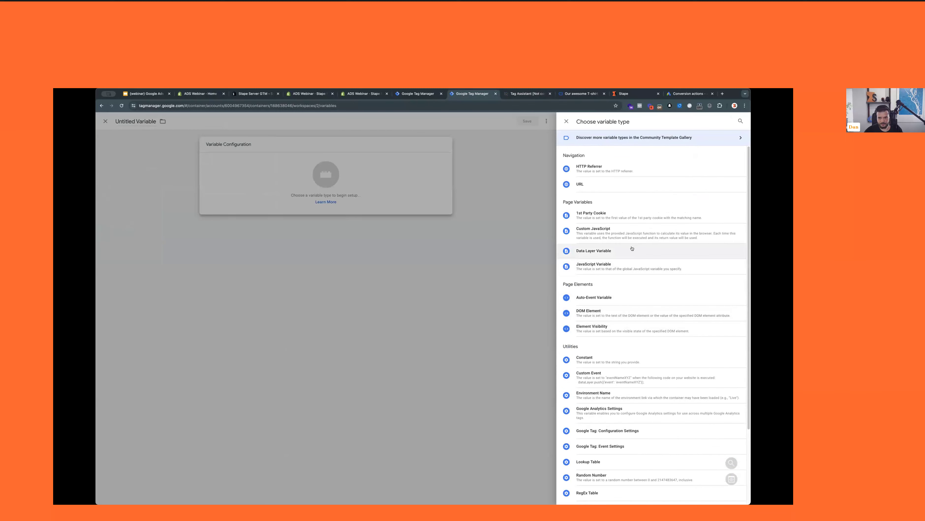
pyautogui.click(581, 251)
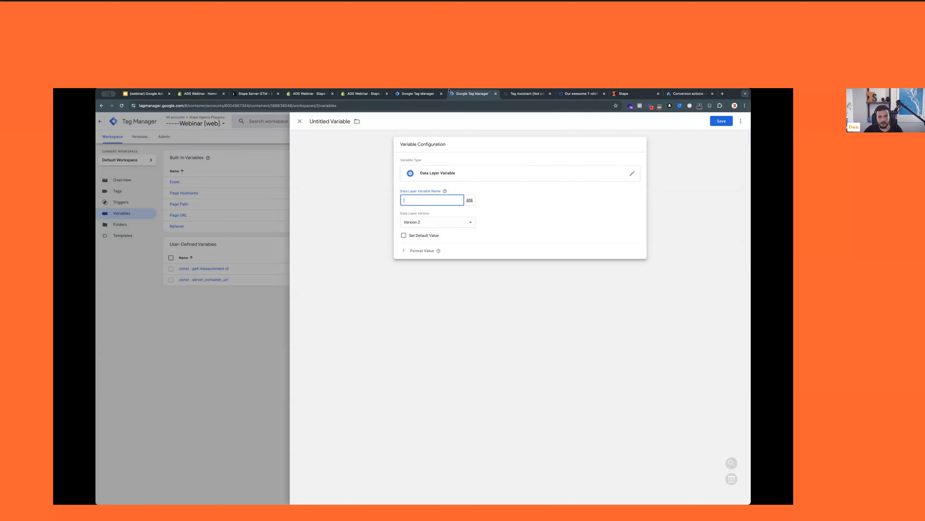
pyautogui.click(529, 94)
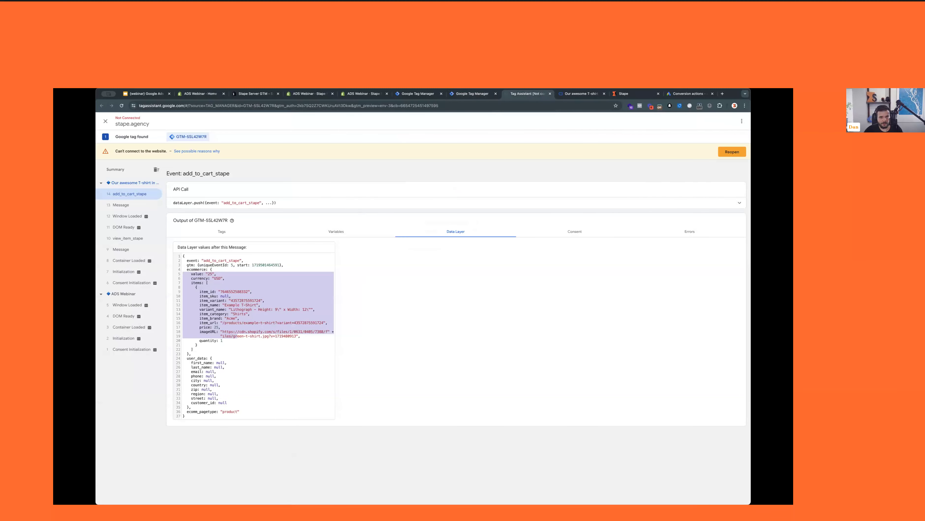
pyautogui.click(471, 94)
pyautogui.write('ecommerce.value')
# Name the variable dlv - ecommerce.value and save it
pyautogui.hotkey('ctrl', 'a')
pyautogui.hotkey('ctrl', 'c')
pyautogui.click(321, 121)
pyautogui.write('dlv -')
pyautogui.hotkey('ctrl', 'v')
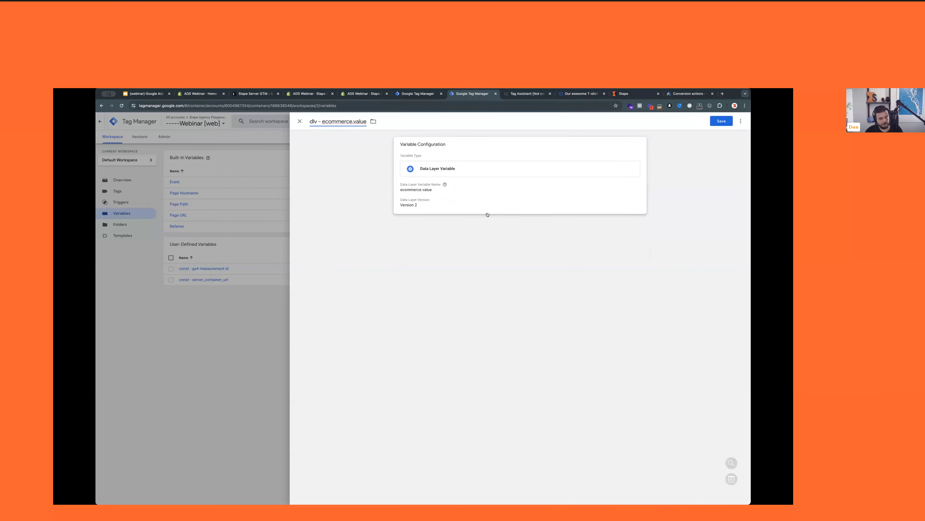
pyautogui.click(508, 186)
pyautogui.click(721, 122)
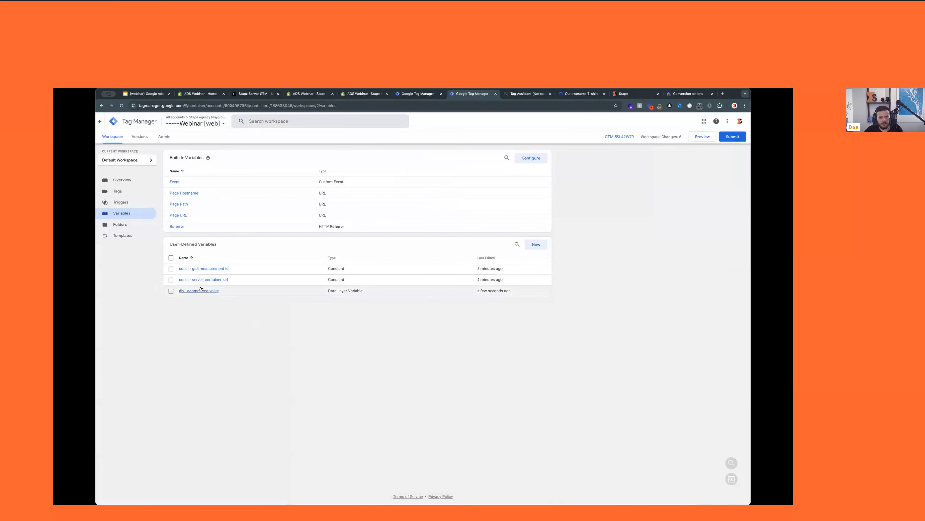
# Copy the dlv - ecommerce.value variable, make the copy read ecommerce.currency, and save it as dlv - ecommerce.currency
pyautogui.click(187, 291)
pyautogui.click(740, 121)
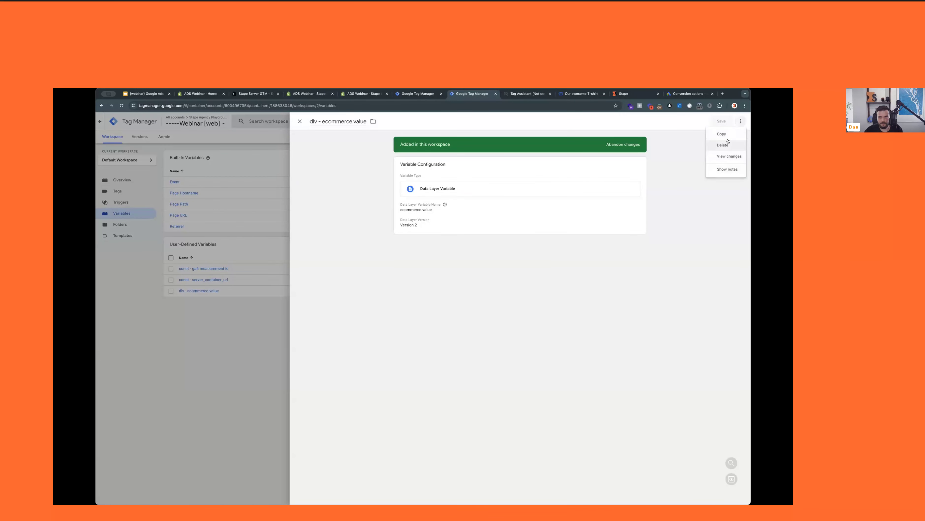
pyautogui.click(724, 136)
pyautogui.click(474, 204)
pyautogui.click(445, 201)
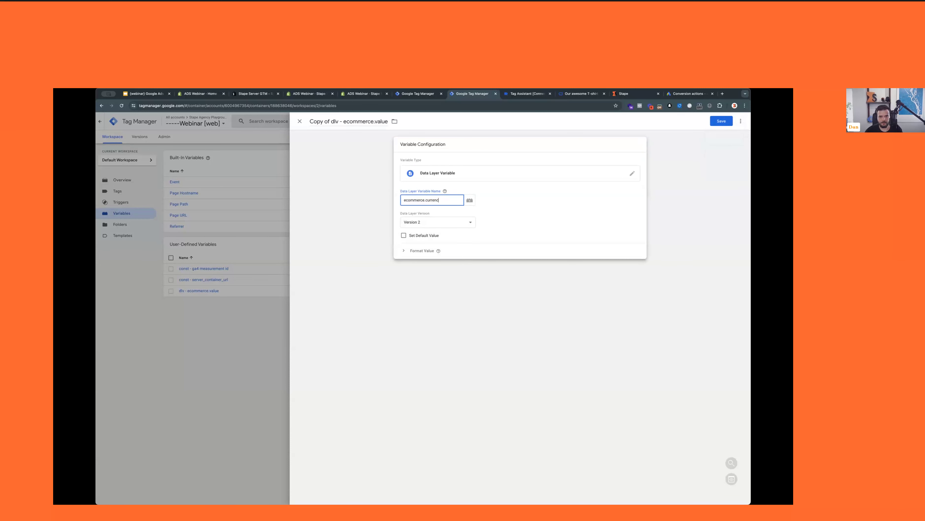
pyautogui.press('super+a')
pyautogui.press('super+c')
pyautogui.click(368, 121)
pyautogui.write('dlv -')
pyautogui.press('super+v')
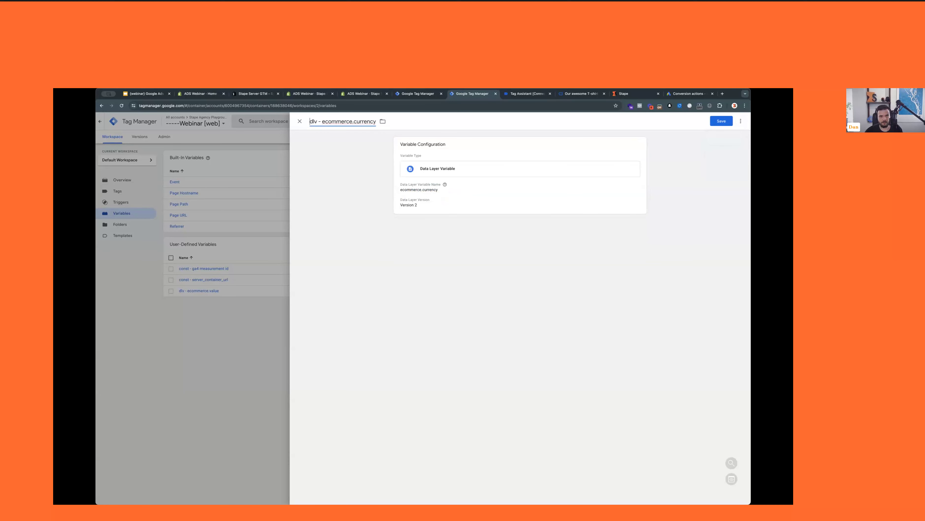
pyautogui.click(722, 122)
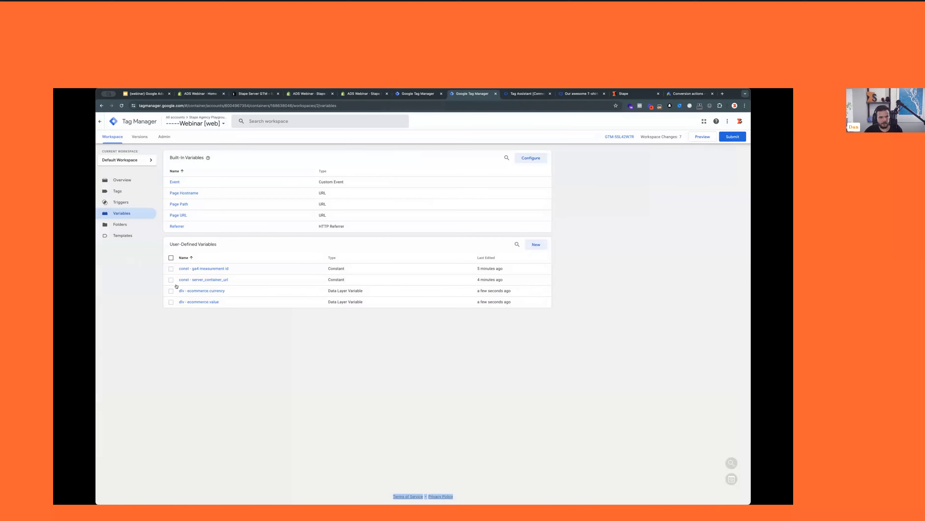
# Copy the dlv - ecommerce.currency variable, make the copy read ecommerce.items, and save it as dlv - ecommerce.items
pyautogui.click(221, 291)
pyautogui.click(740, 122)
pyautogui.click(723, 136)
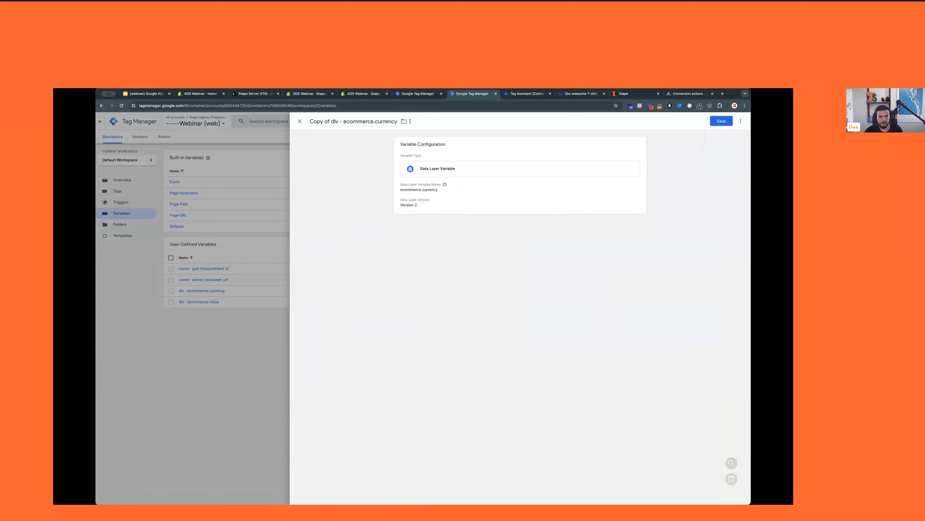
pyautogui.click(372, 121)
pyautogui.write('dlv -')
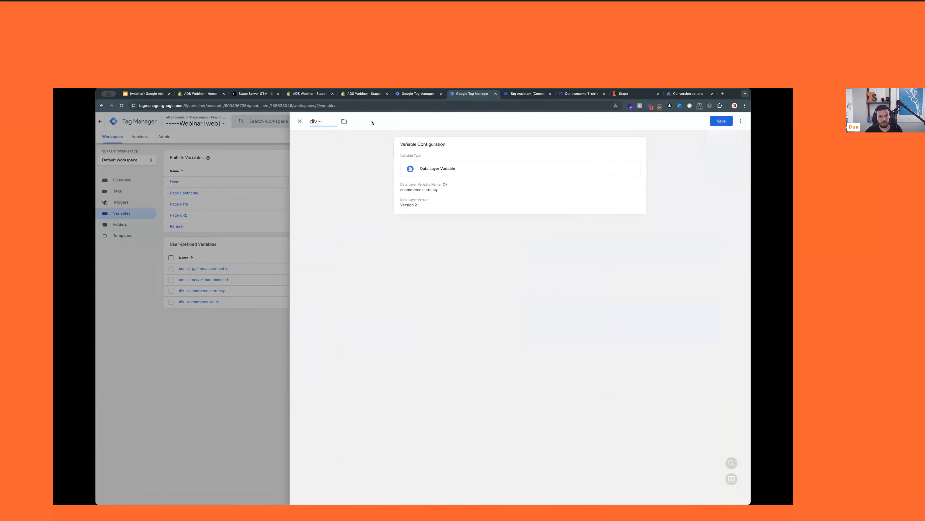
pyautogui.write(' ecommerce.items')
pyautogui.click(452, 201)
pyautogui.click(452, 202)
pyautogui.press('BackSpace')
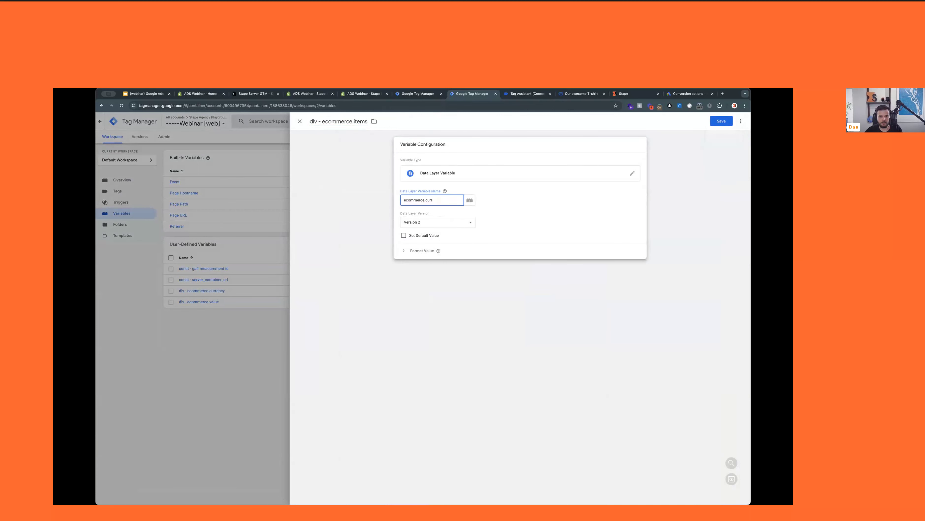
pyautogui.write('items')
pyautogui.click(715, 123)
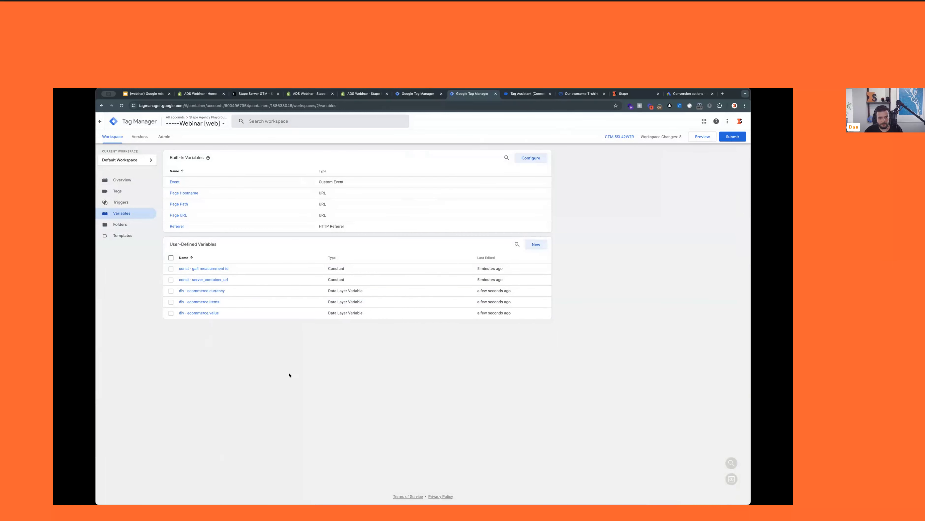
# Open the GA4 - add_to_cart tag for editing and add three empty rows to its event parameters
pyautogui.click(117, 191)
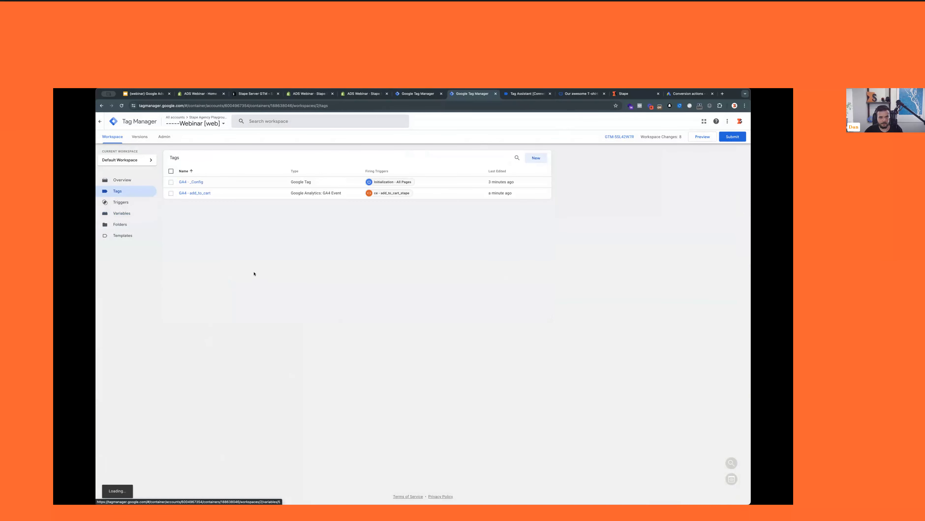
pyautogui.click(195, 193)
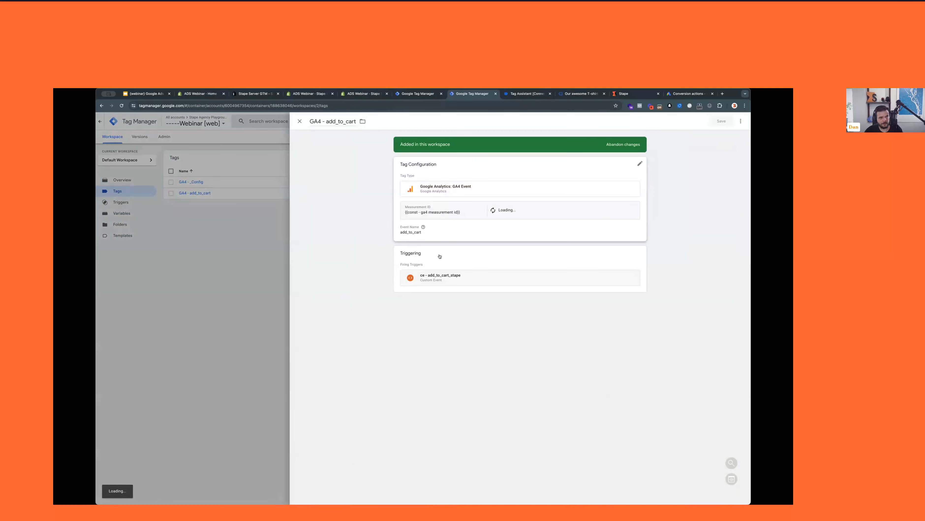
pyautogui.click(510, 231)
pyautogui.click(443, 276)
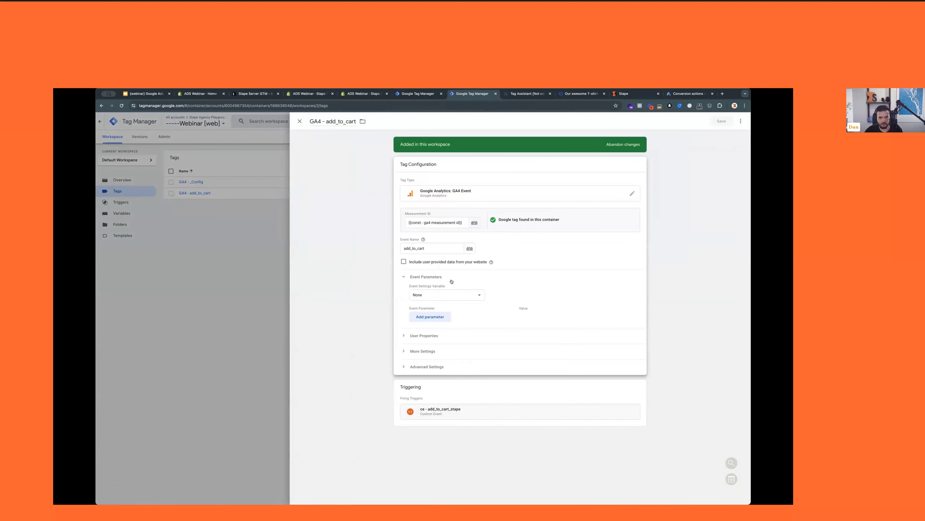
pyautogui.click(430, 317)
pyautogui.click(433, 331)
pyautogui.click(434, 348)
# Name the tag's three event parameters value, currency and items
pyautogui.click(443, 319)
pyautogui.write('value')
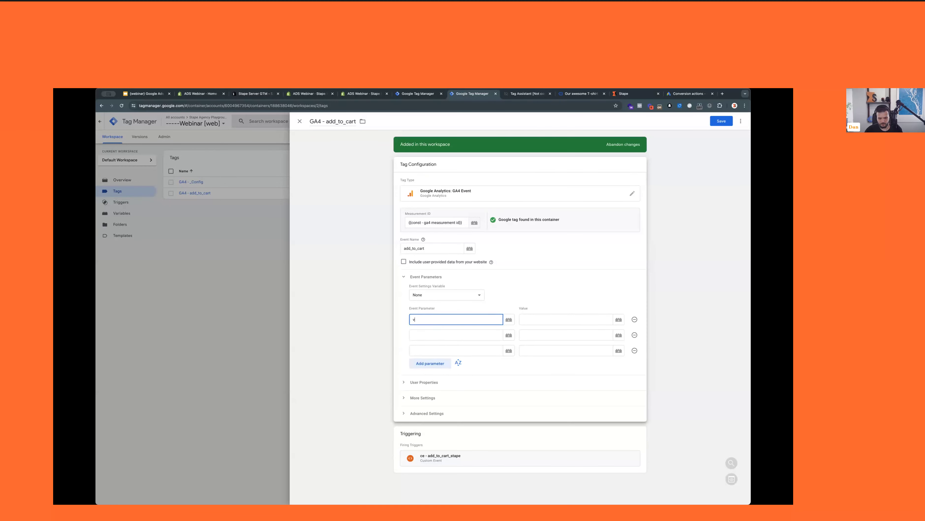
pyautogui.click(480, 339)
pyautogui.write('currency')
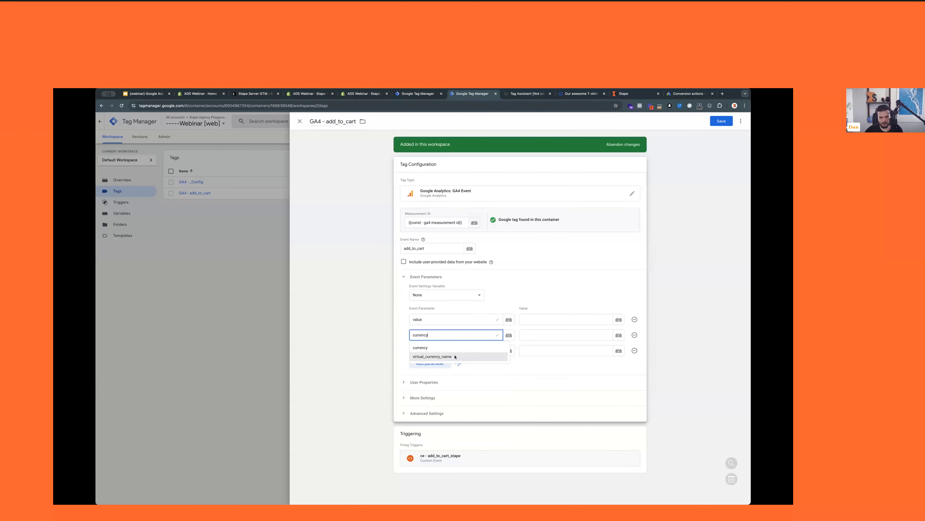
pyautogui.click(488, 348)
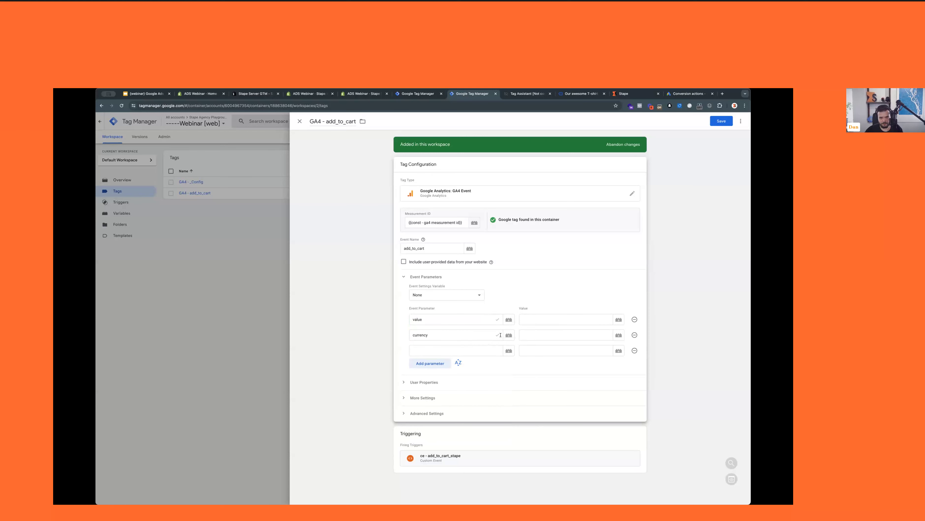
pyautogui.click(488, 348)
pyautogui.write('items')
# Map the event parameters to {{dlv - ecommerce.value}}, {{dlv - ecommerce.currency}} and {{dlv - ecommerce.items}}, and save the tag
pyautogui.click(561, 316)
pyautogui.write('{{valu')
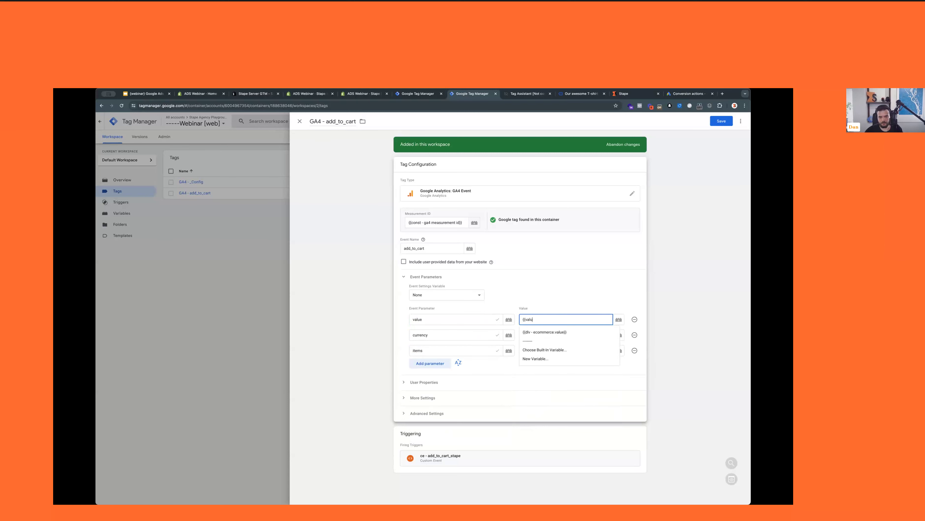
pyautogui.click(558, 332)
pyautogui.click(560, 330)
pyautogui.write('{{currency')
pyautogui.click(550, 348)
pyautogui.click(561, 351)
pyautogui.write('{{items')
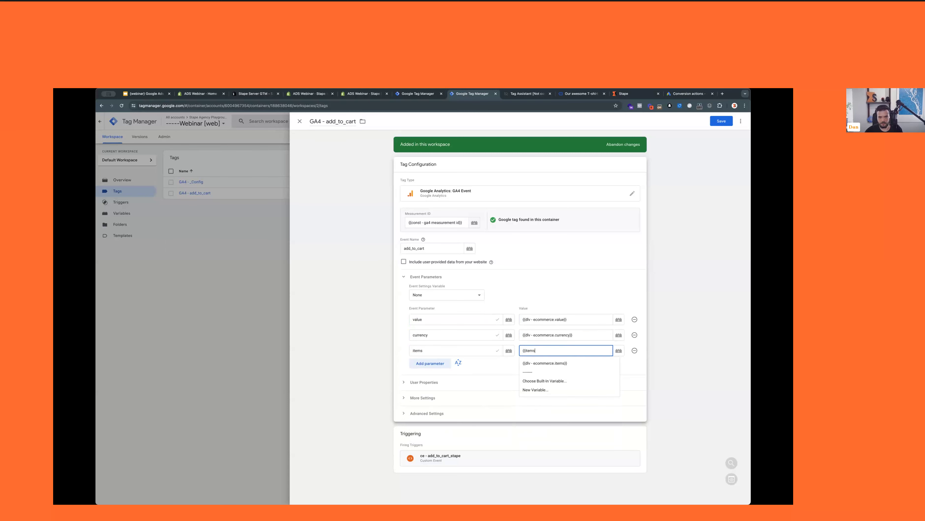
pyautogui.click(556, 367)
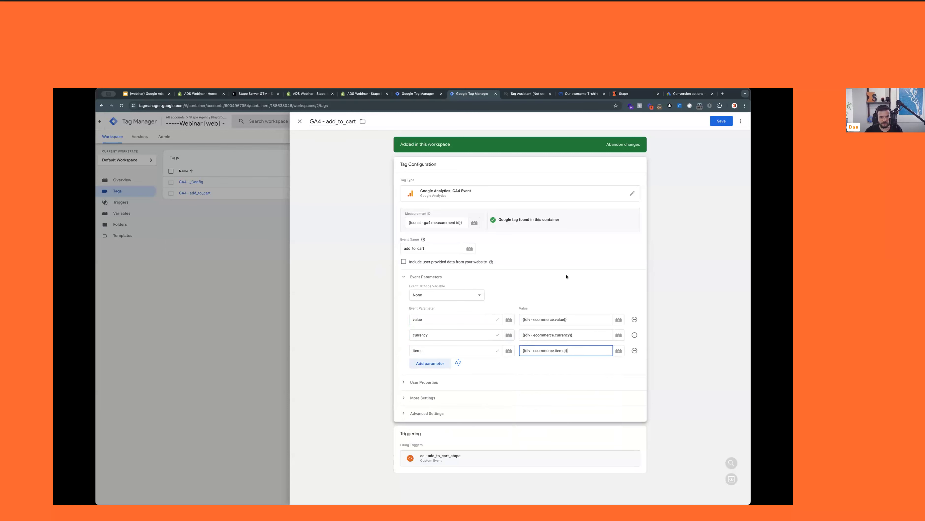
pyautogui.click(472, 383)
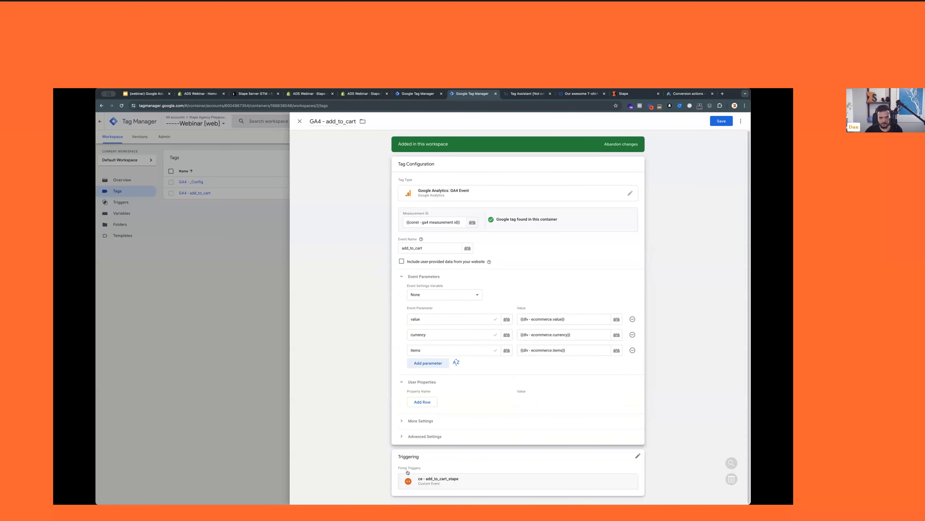
pyautogui.click(470, 386)
pyautogui.click(721, 121)
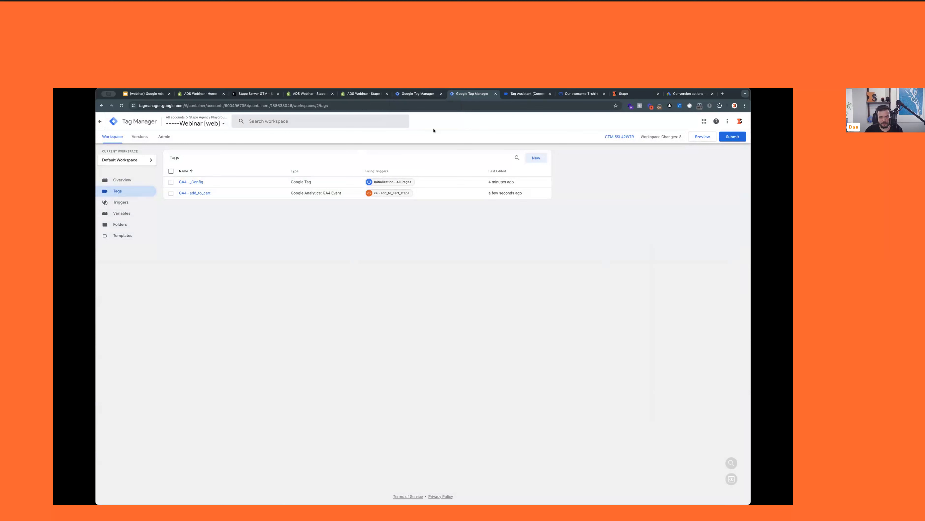
# Switch to the Webinar [server] container, check its clients, and create a new trigger of type Custom
pyautogui.click(422, 94)
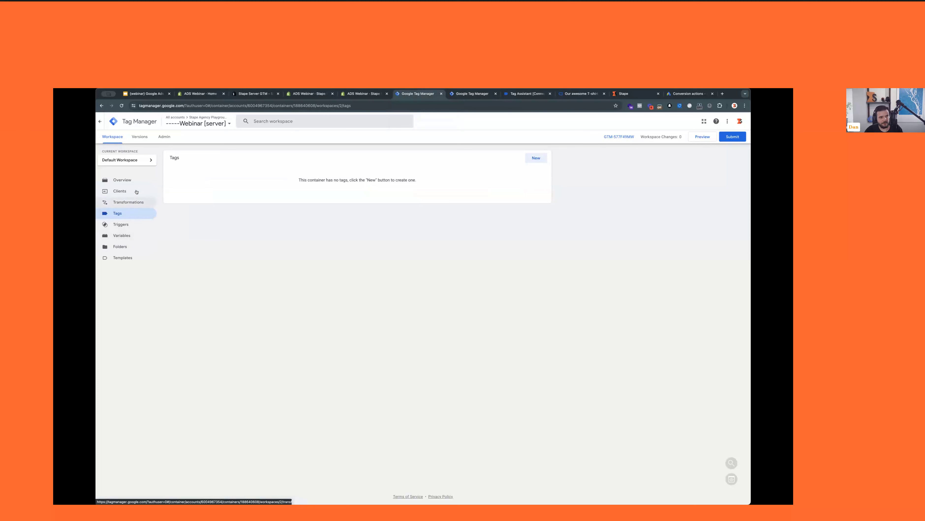
pyautogui.click(128, 190)
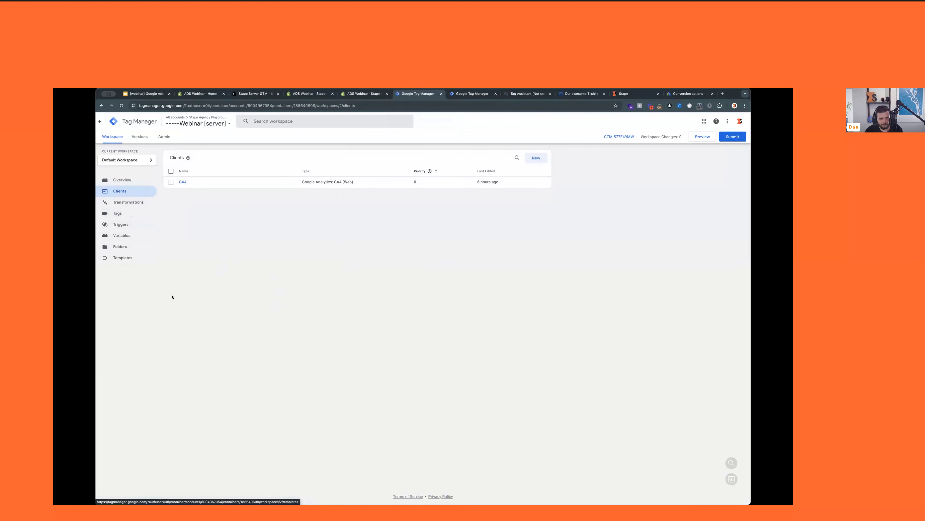
pyautogui.click(126, 224)
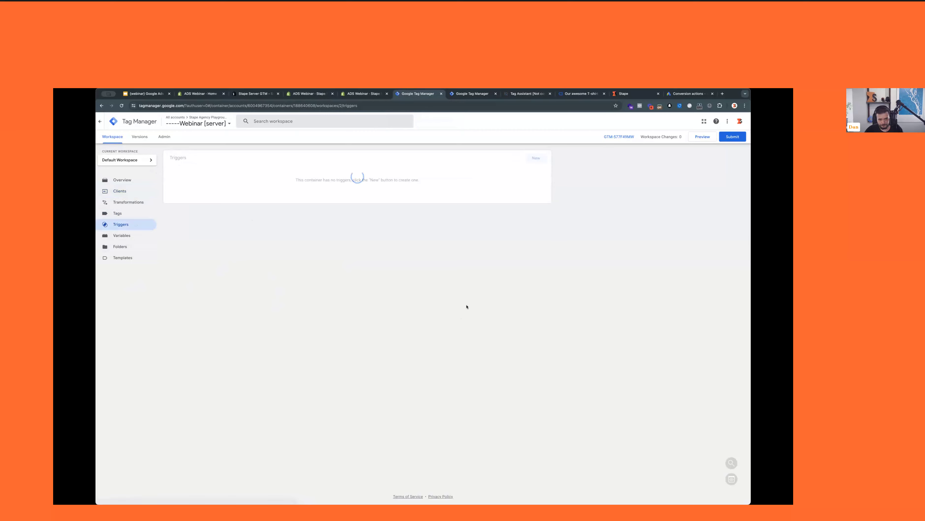
pyautogui.click(536, 158)
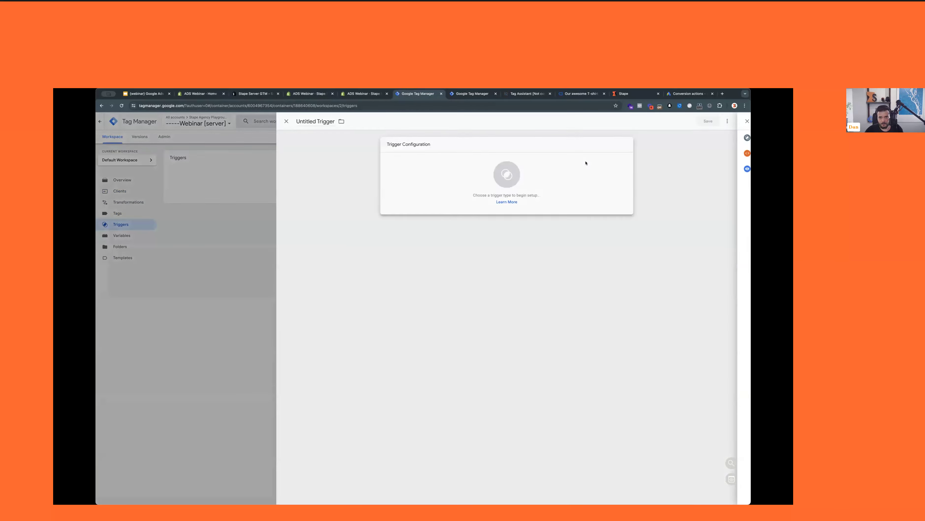
pyautogui.click(586, 163)
pyautogui.click(604, 136)
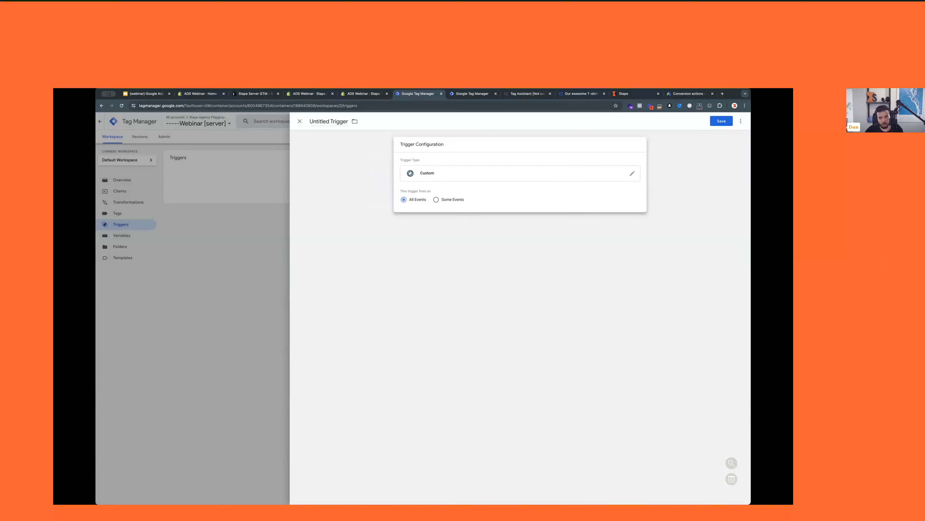
# Restrict the trigger to some events where the built-in variable Client Name contains GA4
pyautogui.click(439, 200)
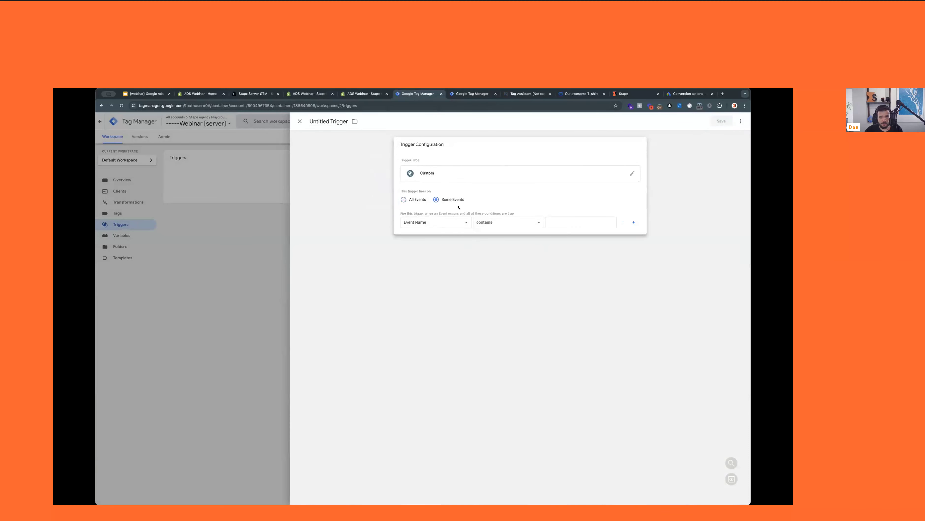
pyautogui.click(459, 222)
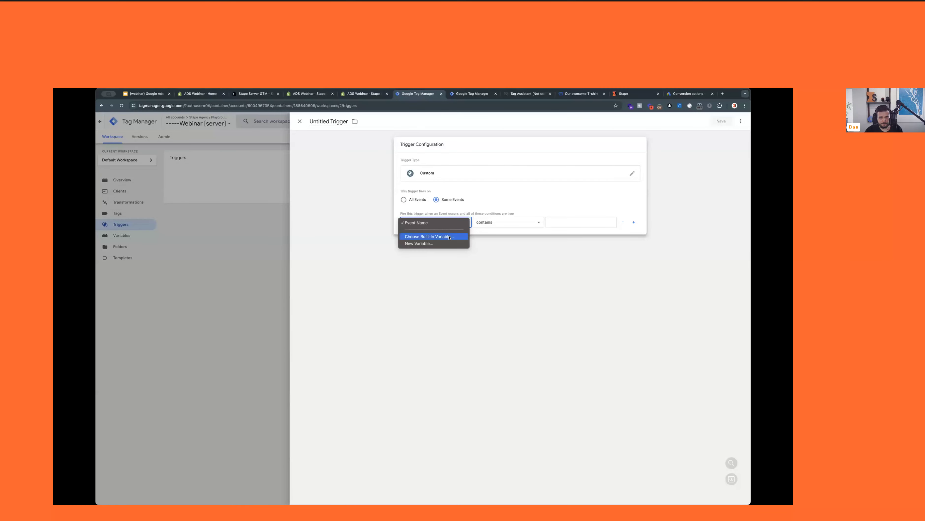
pyautogui.click(449, 237)
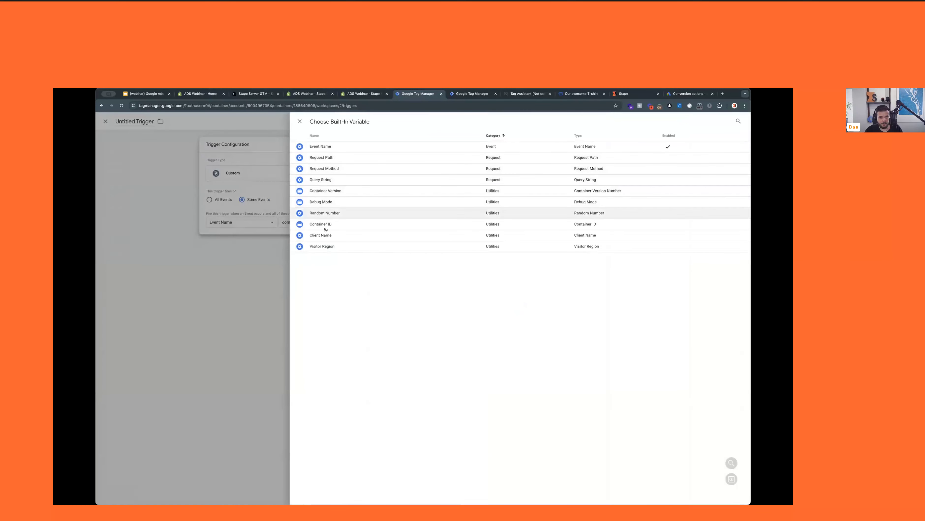
pyautogui.click(325, 235)
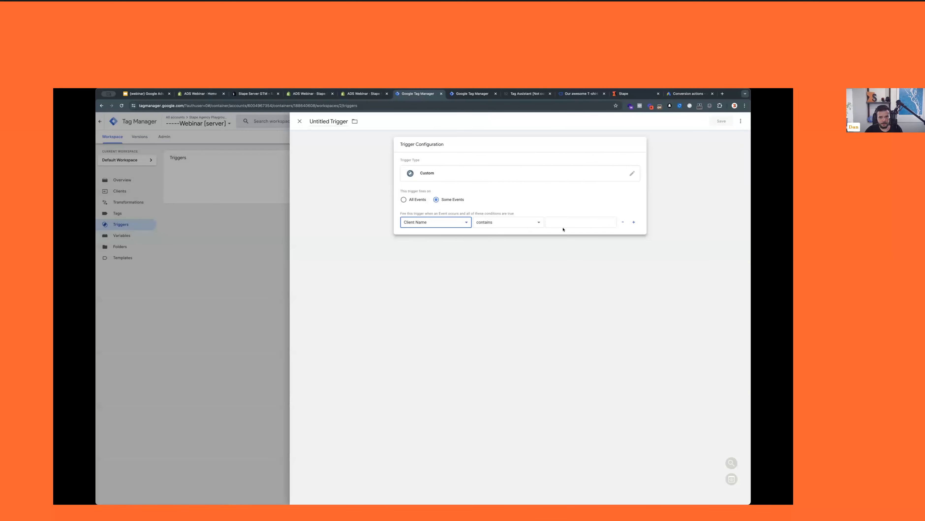
pyautogui.click(568, 222)
pyautogui.write('GA4')
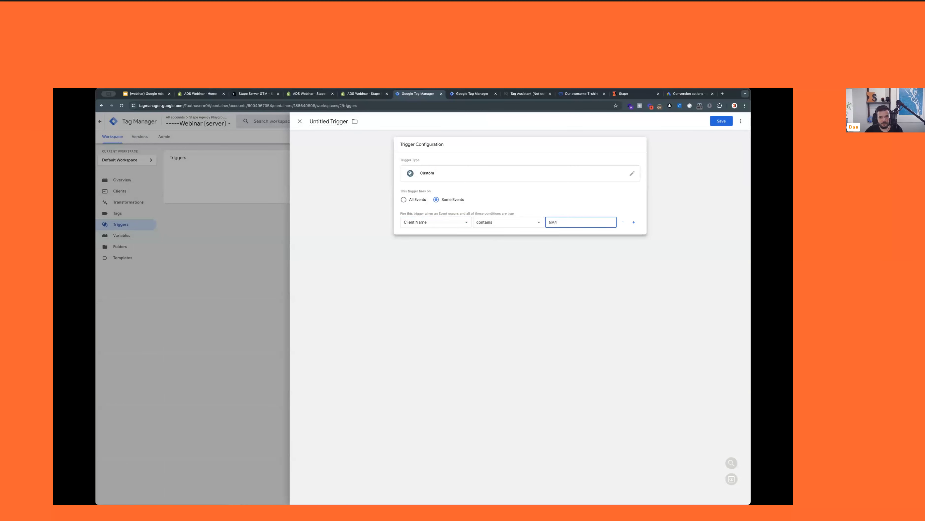
# Name the trigger clientName - GA4 and save it
pyautogui.click(337, 121)
pyautogui.write('clientName - GA4')
pyautogui.click(551, 195)
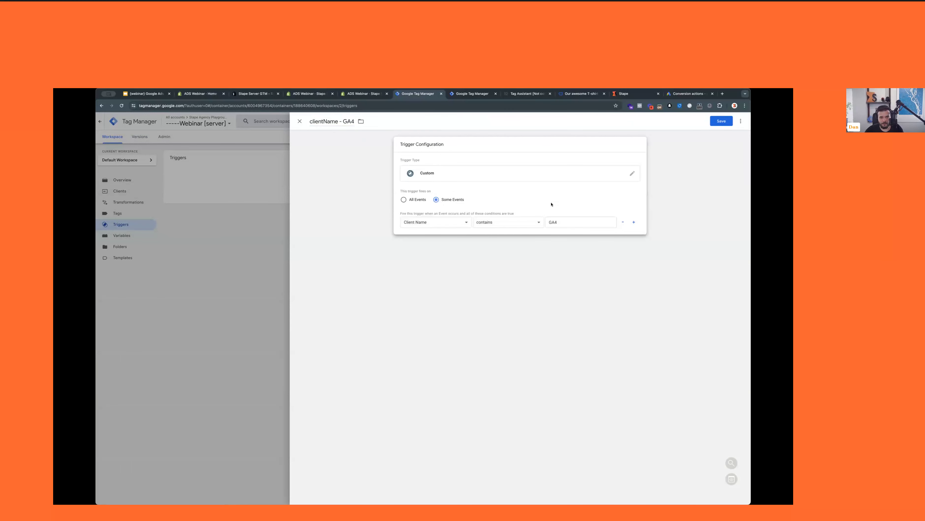
pyautogui.click(717, 122)
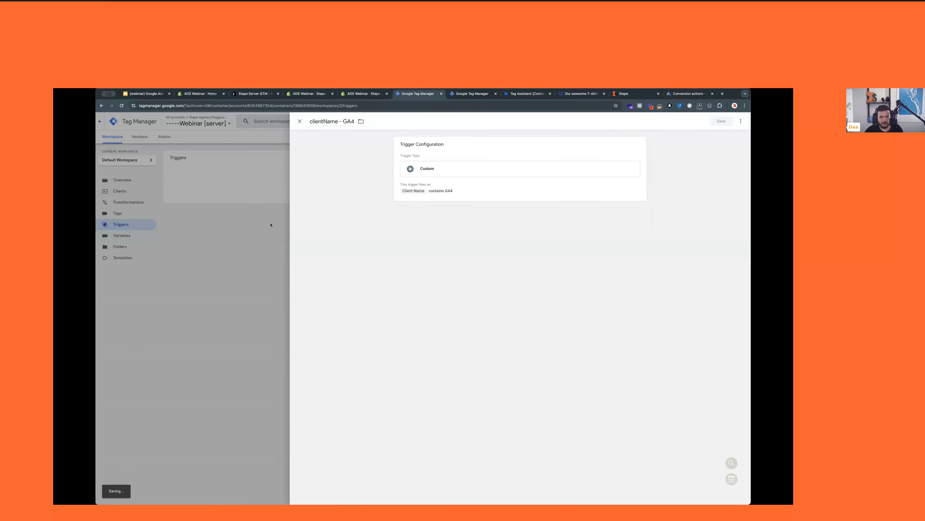
# Compare the server container's client list with the clientName - GA4 trigger's condition, and open the container's tags
pyautogui.click(119, 190)
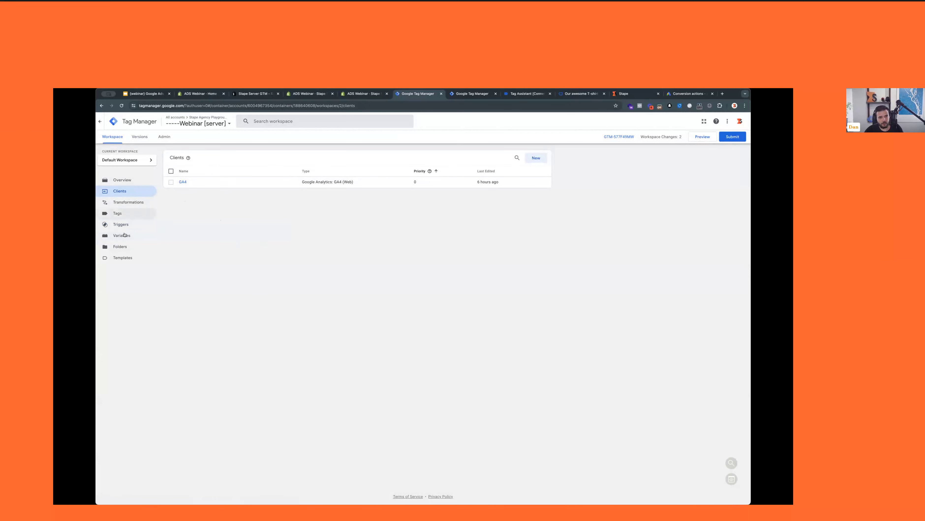
pyautogui.click(122, 224)
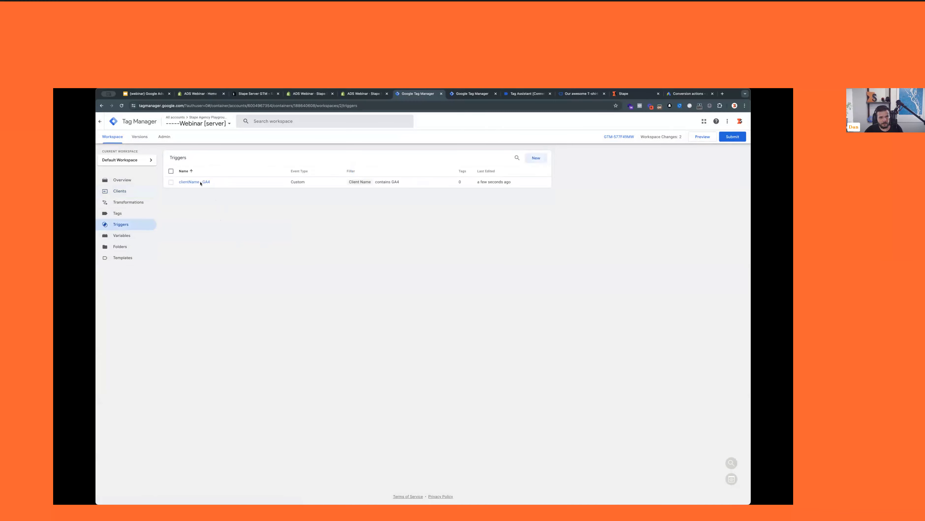
pyautogui.click(200, 181)
pyautogui.click(455, 197)
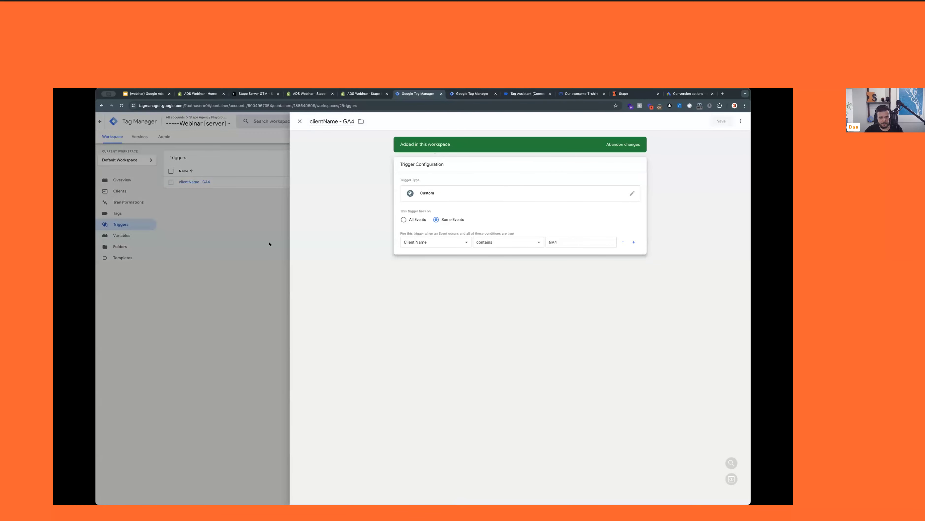
pyautogui.click(222, 222)
pyautogui.click(117, 213)
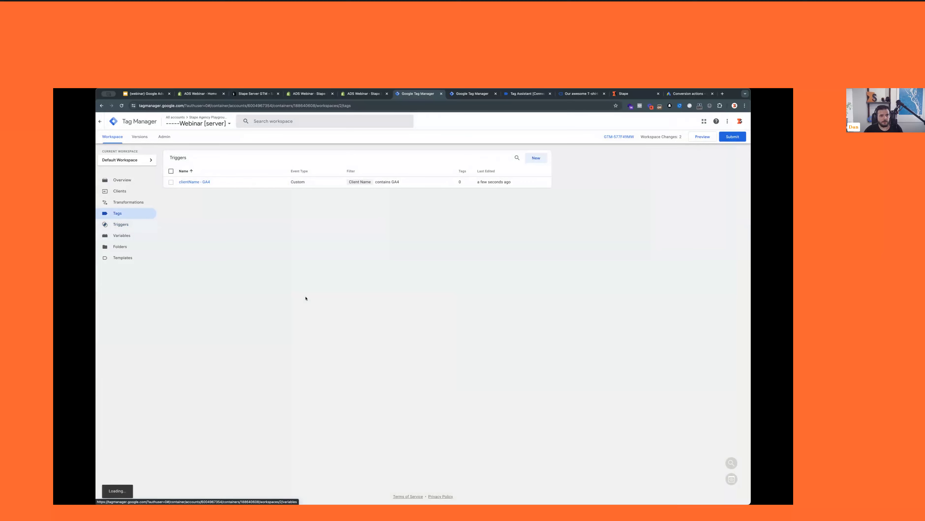
# Create a new tag of type Google Analytics: GA4 in the server container
pyautogui.click(537, 158)
pyautogui.click(572, 171)
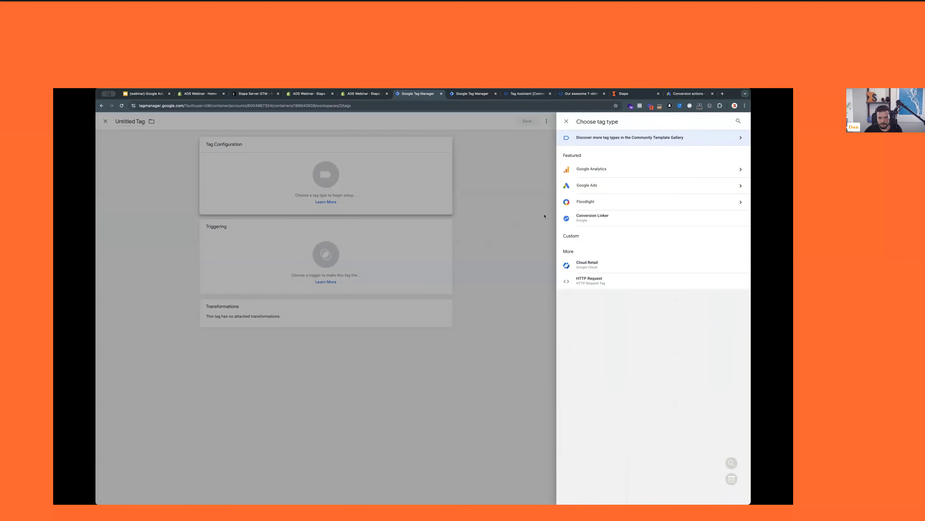
pyautogui.click(646, 168)
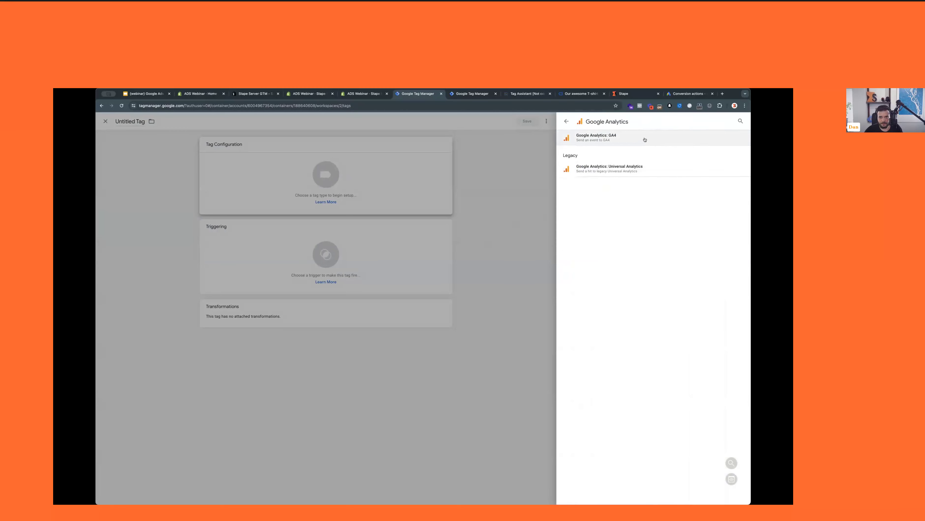
pyautogui.click(645, 140)
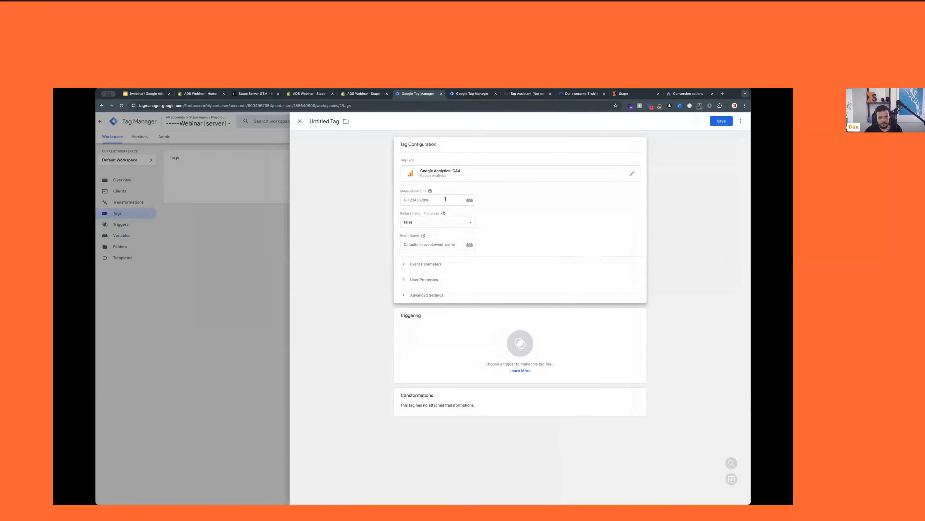
# Review the GA4 tag's Measurement ID, event parameter and user property settings, and compare with the web container's tag list
pyautogui.click(421, 199)
pyautogui.moveTo(431, 191)
pyautogui.press('Tab')
pyautogui.click(434, 272)
pyautogui.click(447, 359)
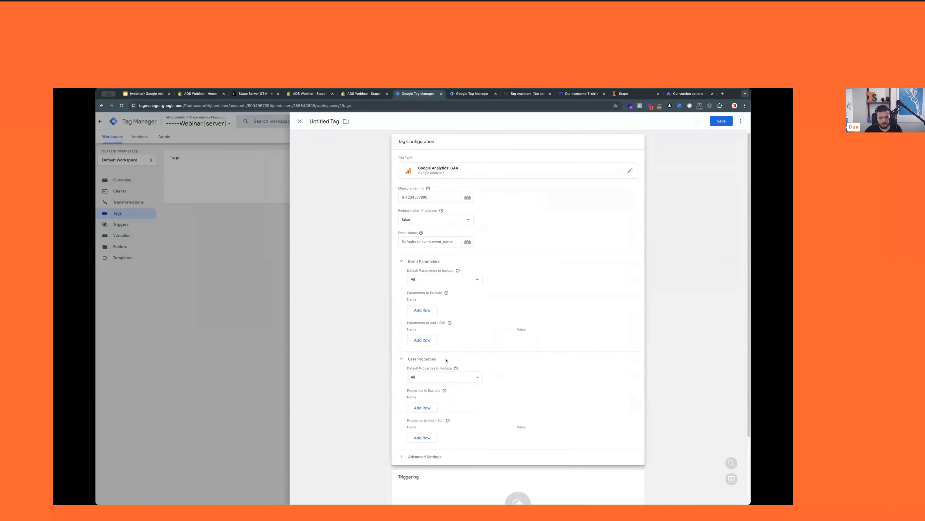
pyautogui.click(438, 261)
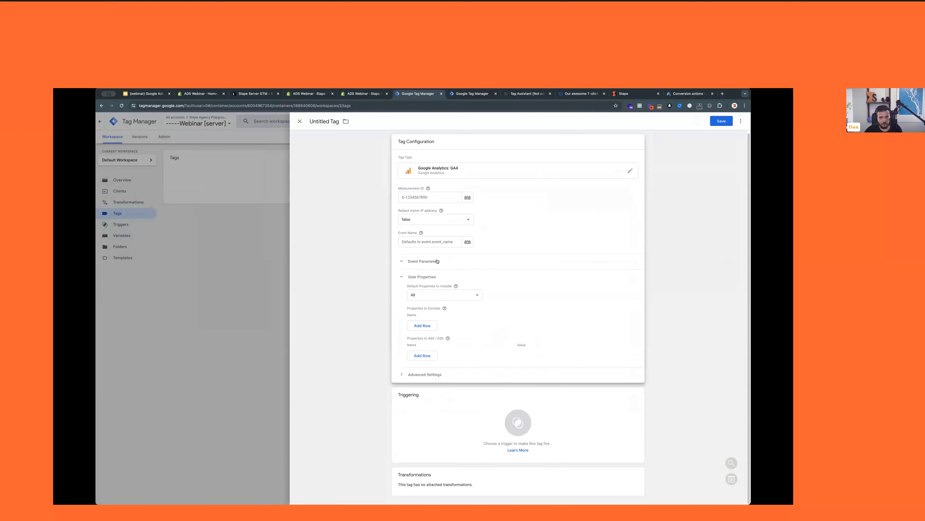
pyautogui.click(423, 274)
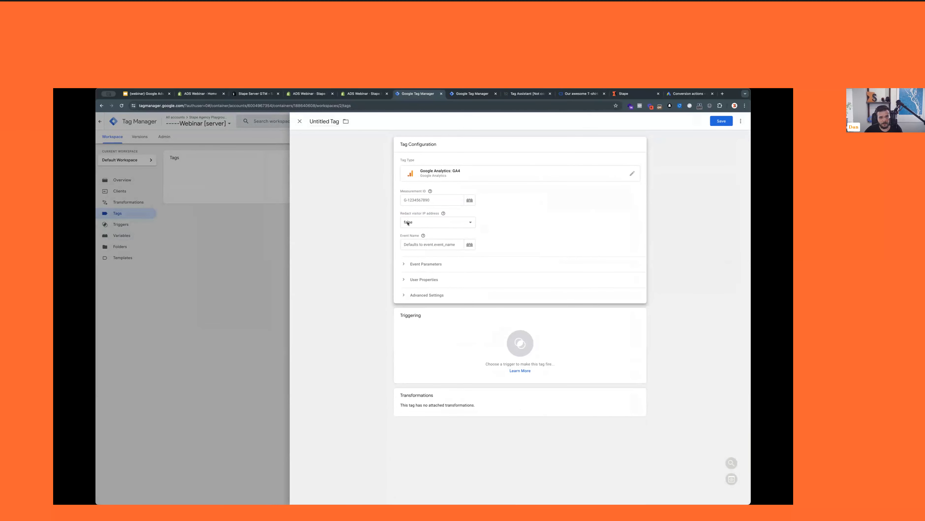
pyautogui.click(428, 200)
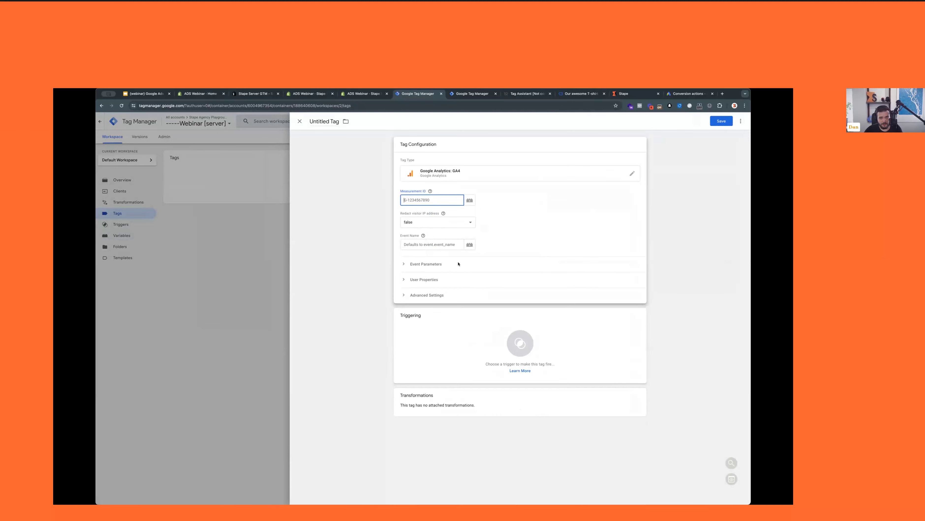
pyautogui.hotkey('ctrl', 'Tab')
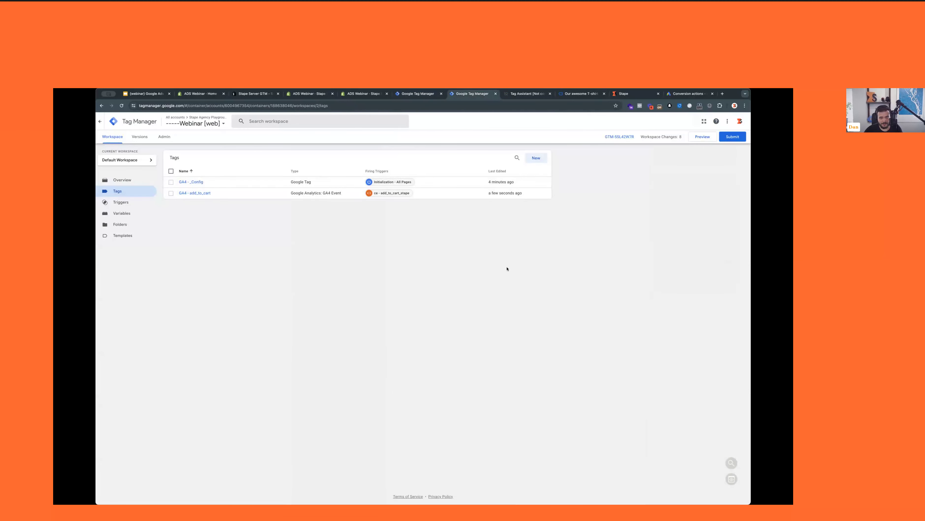
pyautogui.click(419, 94)
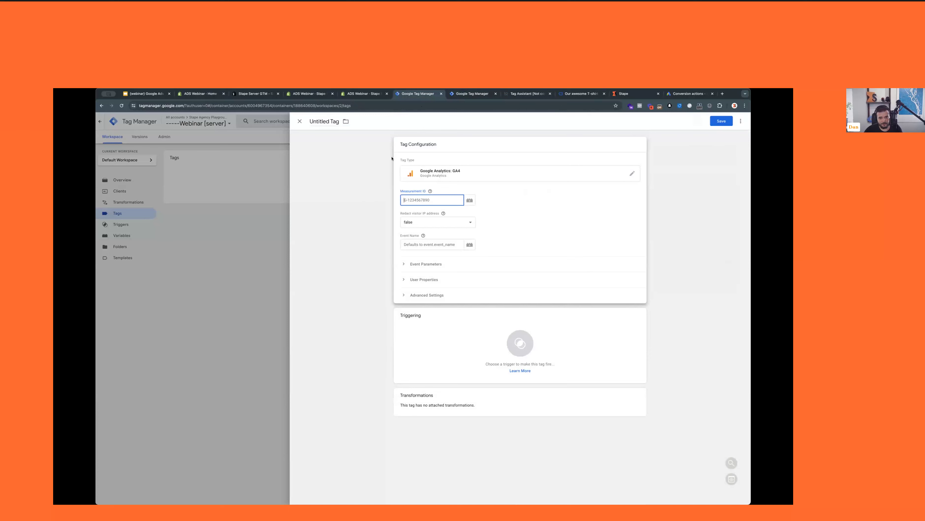
# Name the tag GA4 - Base, assign the clientName - GA4 trigger to it, and save it
pyautogui.click(327, 122)
pyautogui.write('GA4 - Base')
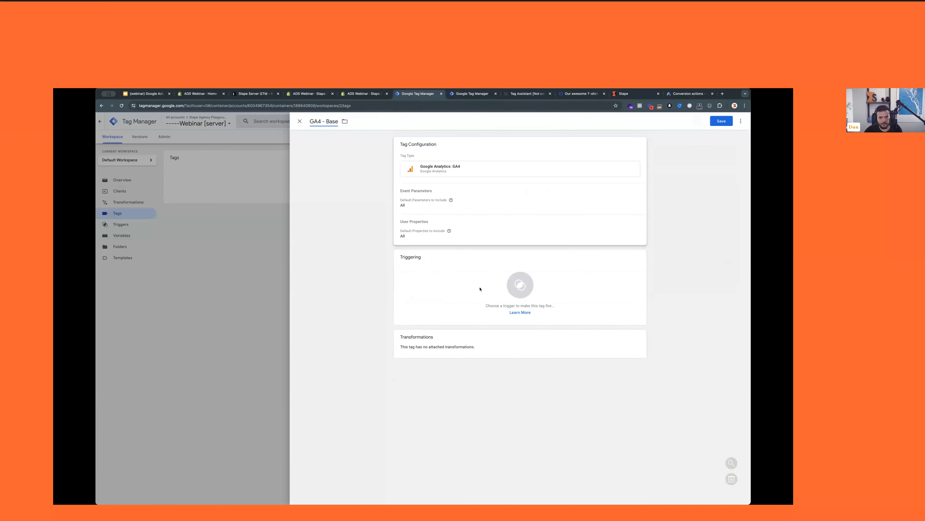
pyautogui.click(521, 286)
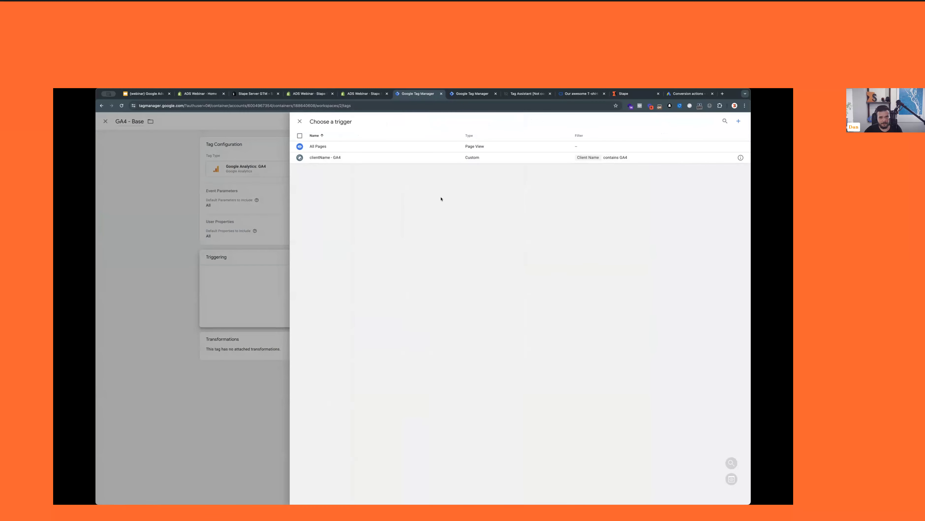
pyautogui.click(370, 157)
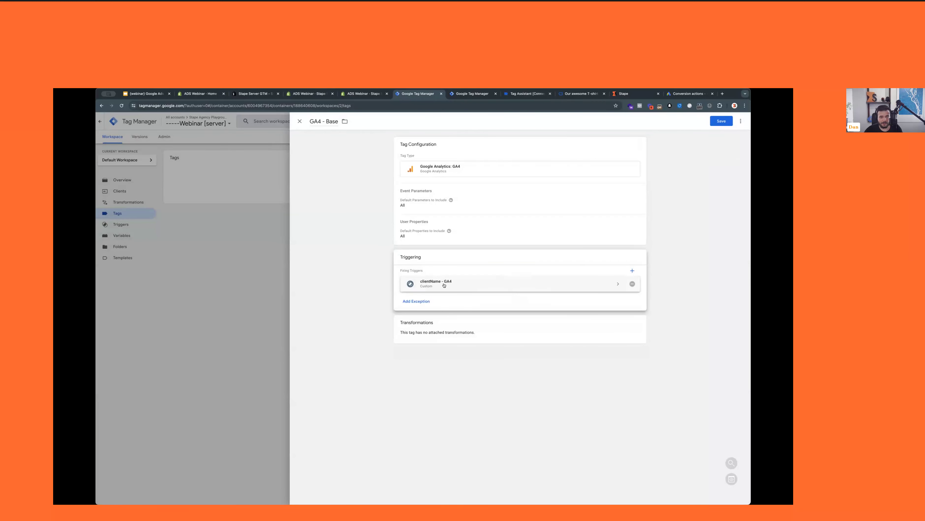
pyautogui.click(721, 121)
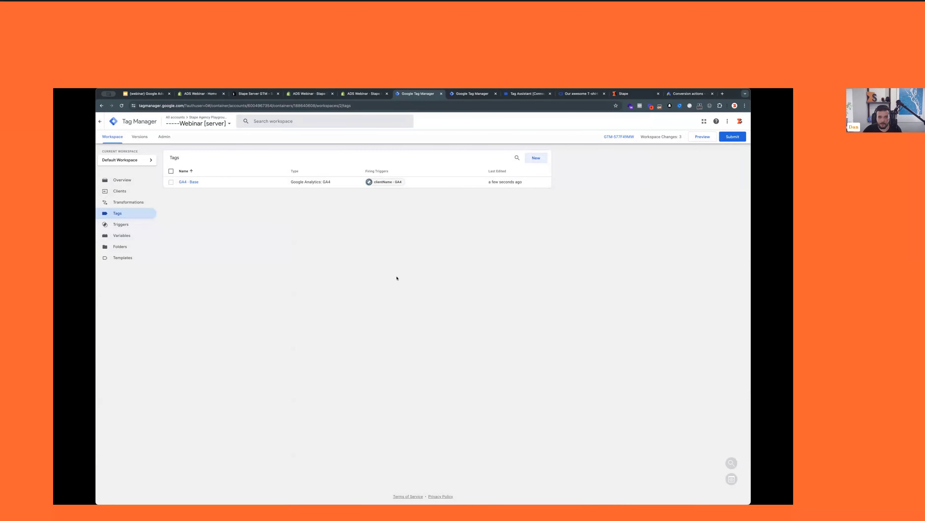
# Open the Webinar [server] container's settings and add an empty server container URL entry
pyautogui.click(474, 94)
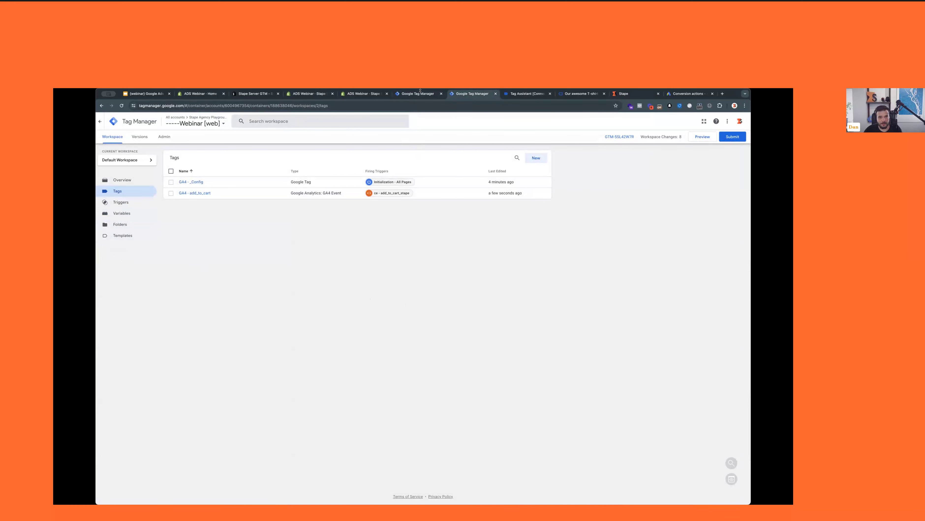
pyautogui.hotkey('ctrl', 'shift', 'Tab')
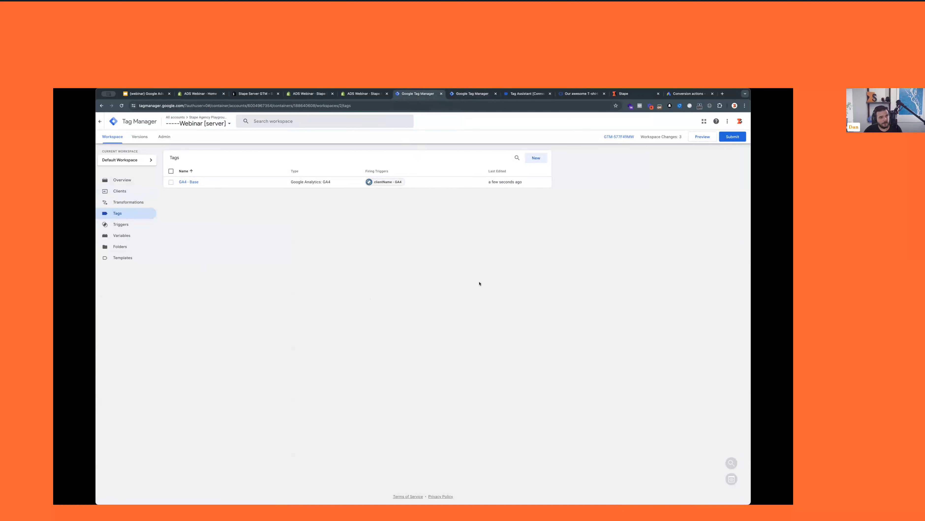
pyautogui.click(165, 137)
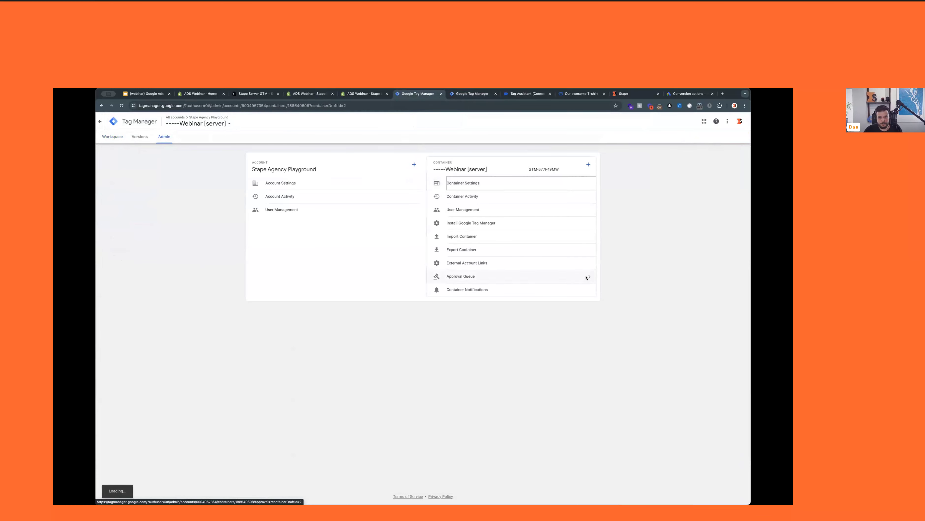
pyautogui.click(463, 182)
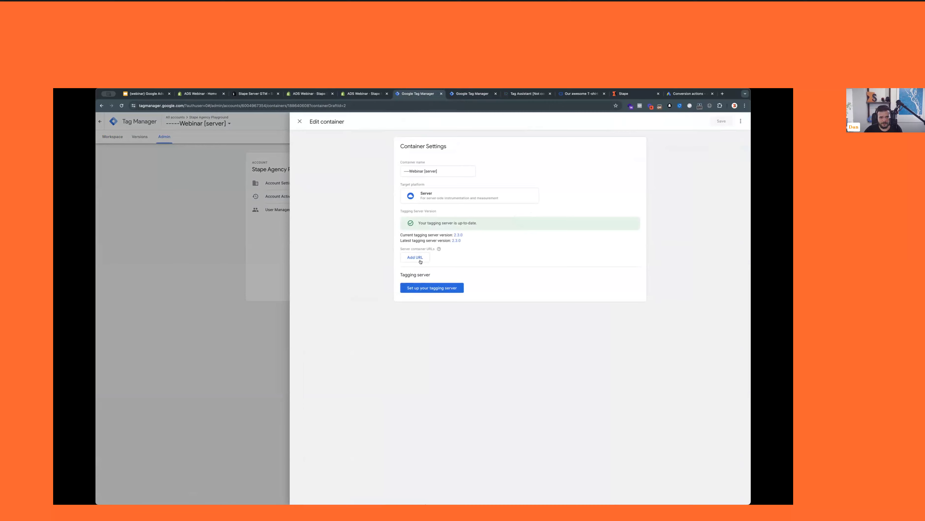
pyautogui.click(421, 261)
pyautogui.click(420, 260)
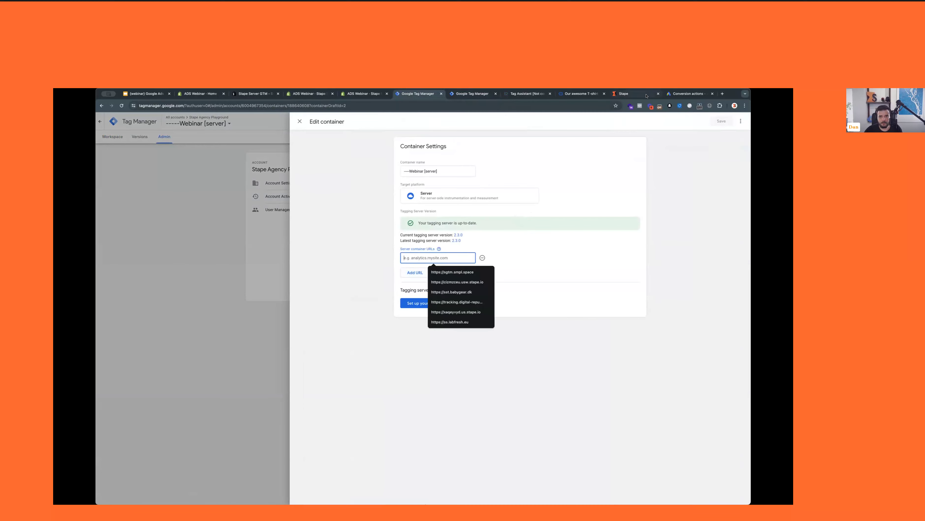
pyautogui.click(647, 96)
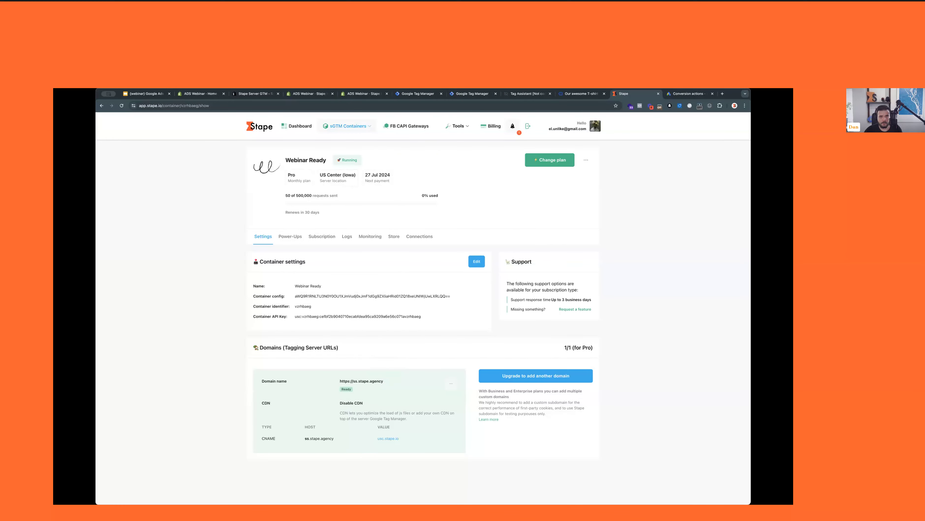
pyautogui.click(406, 95)
pyautogui.write('https://ss.stape.agency')
pyautogui.click(606, 183)
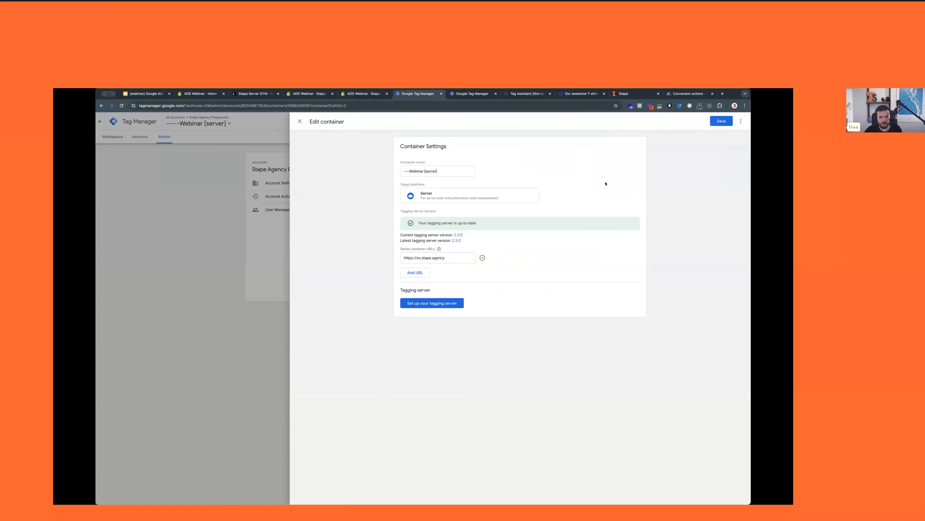
pyautogui.click(717, 120)
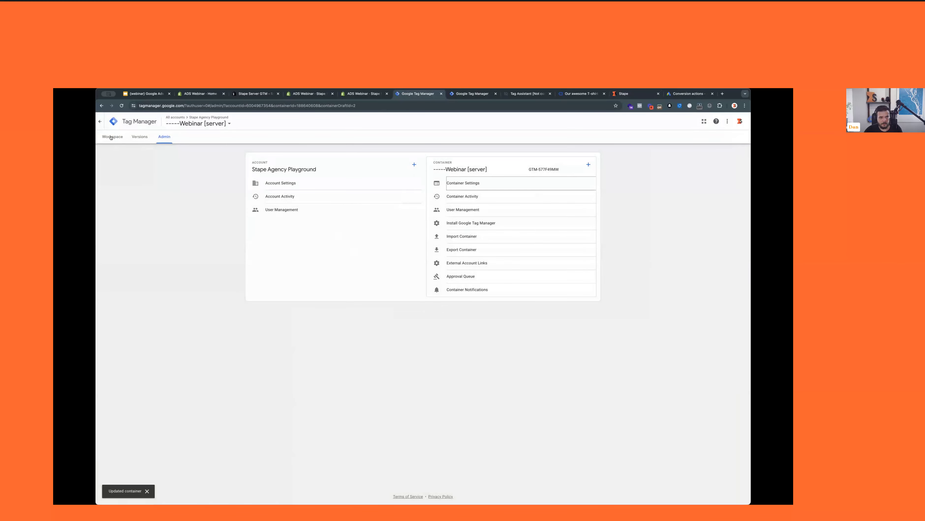
# Start preview mode for the server container and check the domain in the debug page's address
pyautogui.click(112, 137)
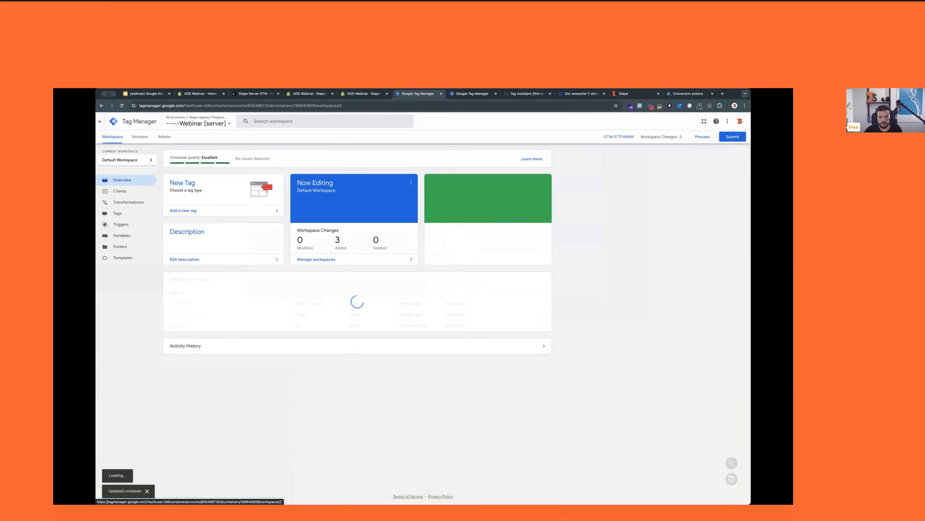
pyautogui.click(698, 137)
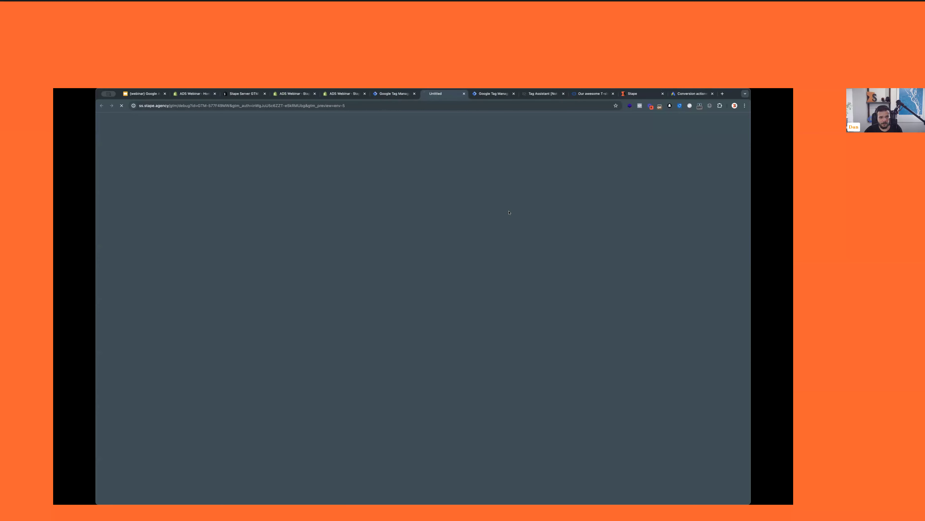
pyautogui.click(159, 105)
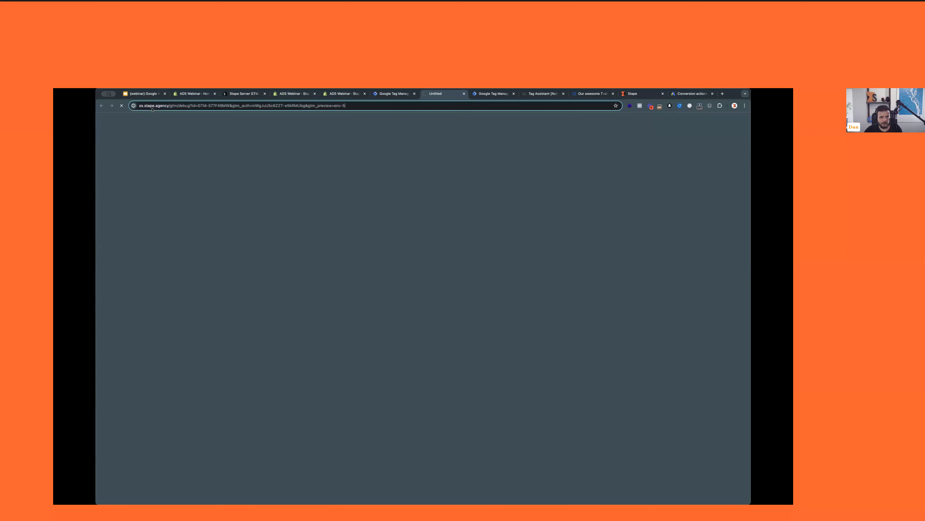
pyautogui.moveTo(164, 107); pyautogui.dragTo(152, 106)
pyautogui.click(489, 351)
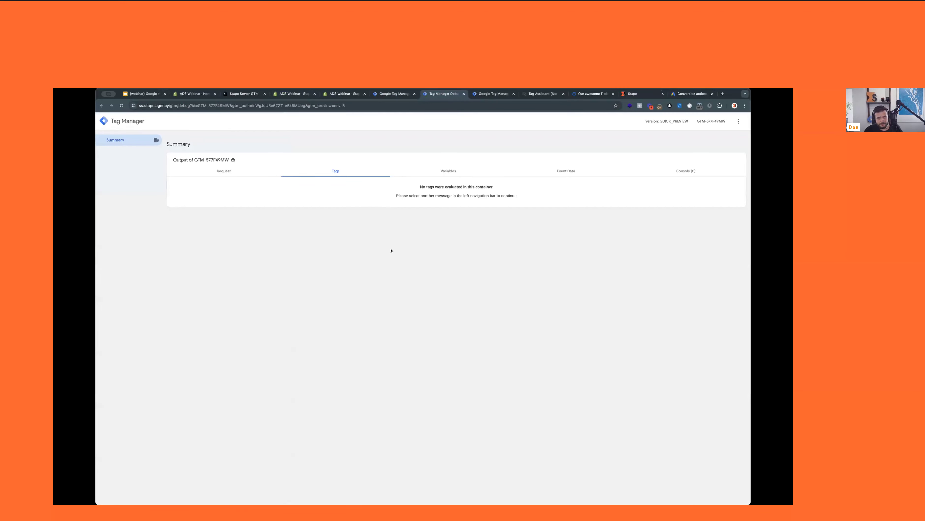
pyautogui.click(551, 94)
pyautogui.click(564, 94)
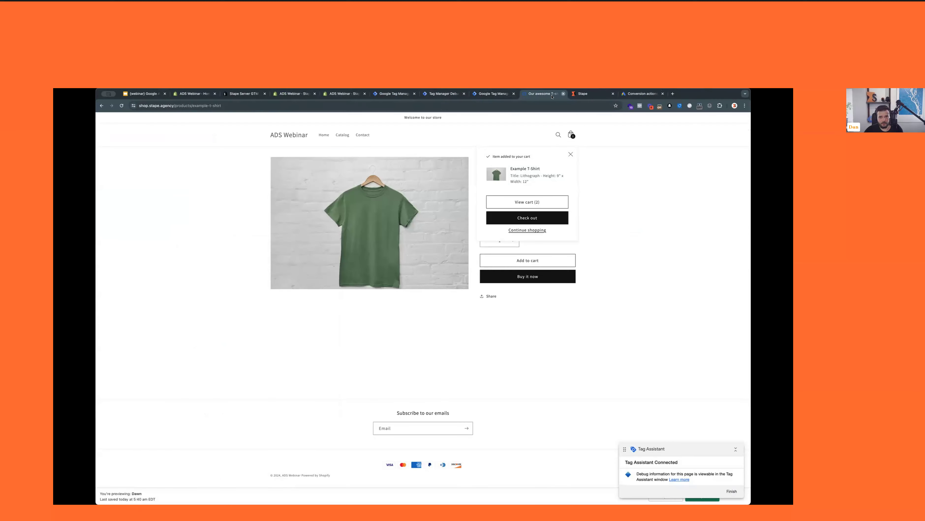
pyautogui.click(564, 94)
pyautogui.click(494, 94)
pyautogui.click(703, 135)
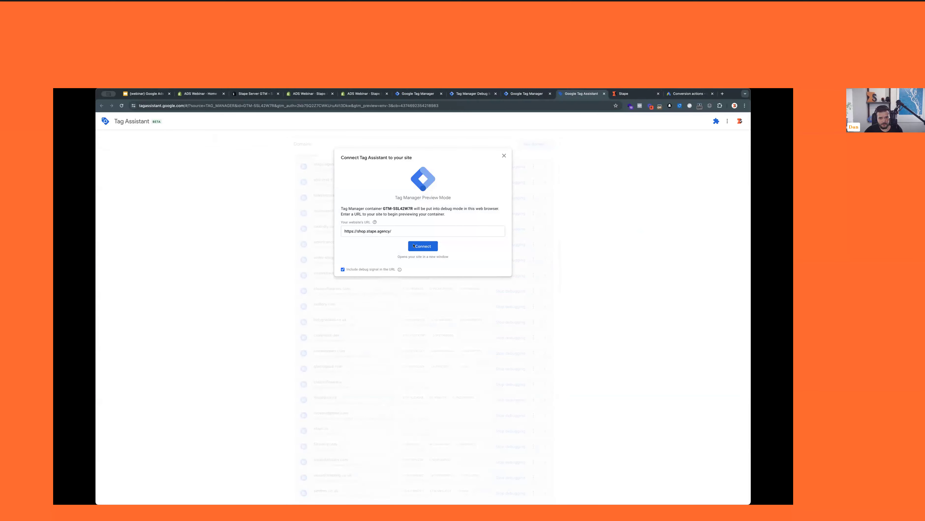
pyautogui.click(416, 246)
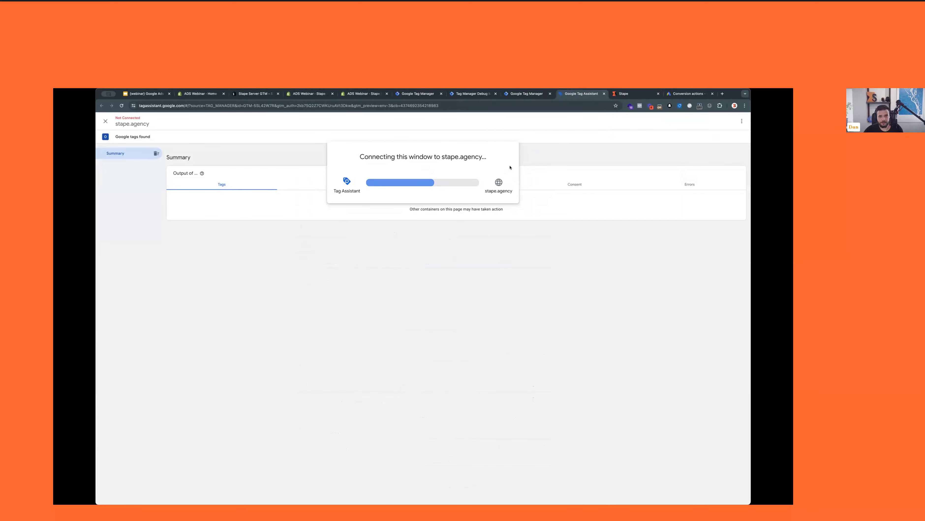
# Inspect the GA4 - _Config tag's details under the Initialization event in the web container's Tag Assistant session
pyautogui.scroll(-1, 339, 223)
pyautogui.scroll(2, 339, 224)
pyautogui.hotkey('ctrl', 'shift', 'Tab')
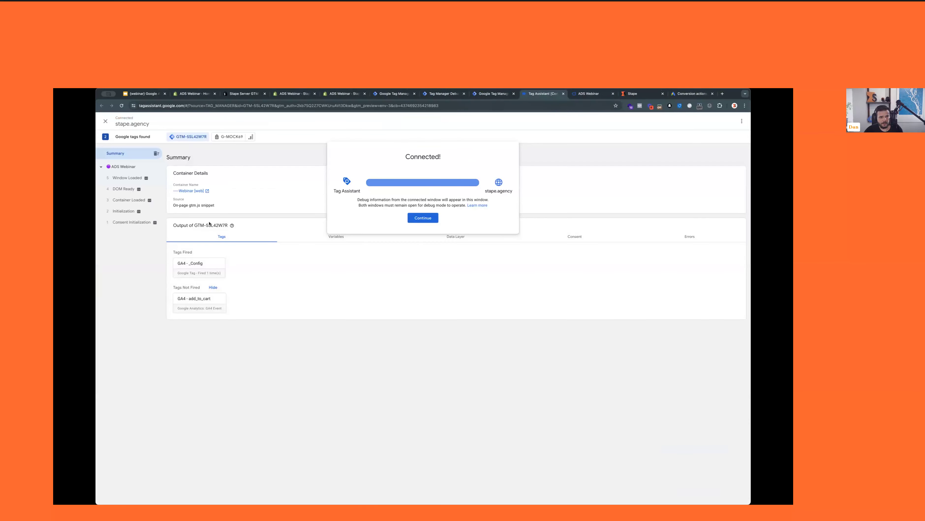
pyautogui.click(139, 229)
pyautogui.click(123, 211)
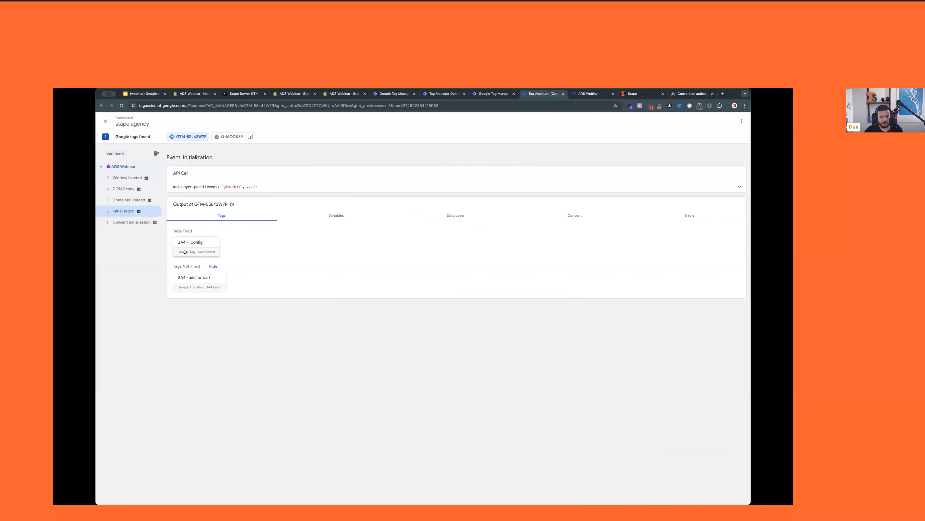
pyautogui.click(209, 245)
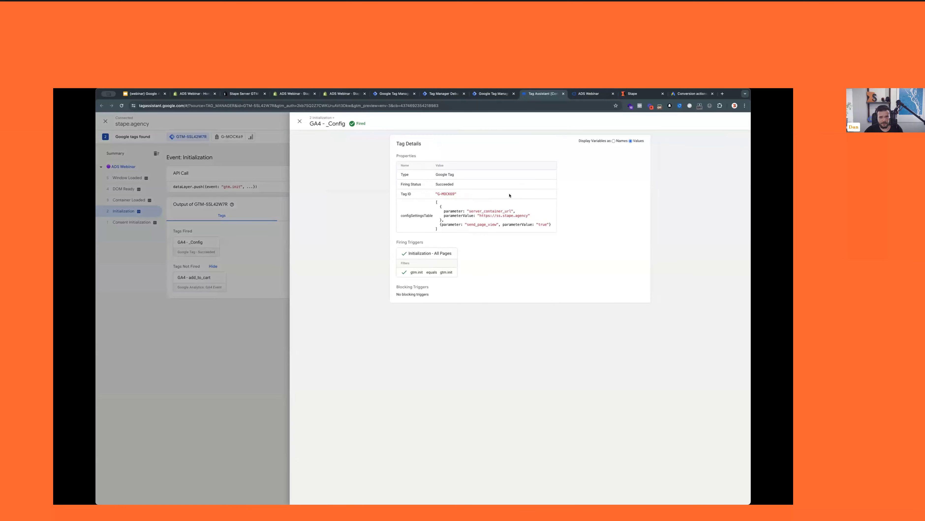
pyautogui.click(192, 257)
# Inspect the GA4 - Base tag's outgoing Google Analytics request for the page_view event in the server container's preview
pyautogui.click(435, 93)
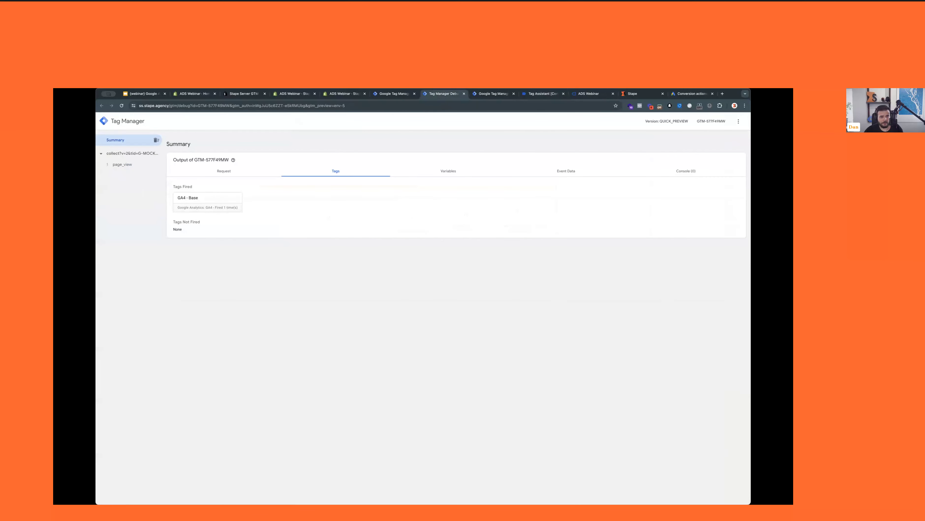
pyautogui.click(142, 164)
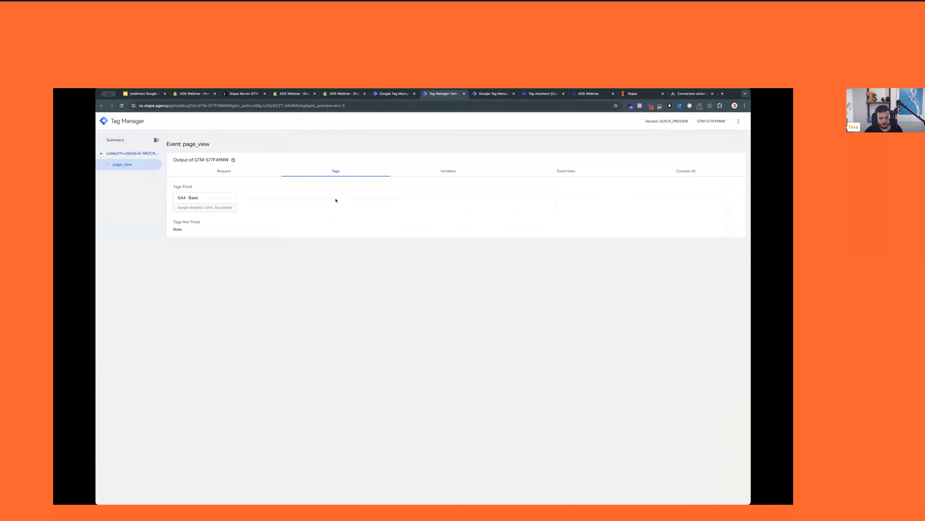
pyautogui.click(214, 207)
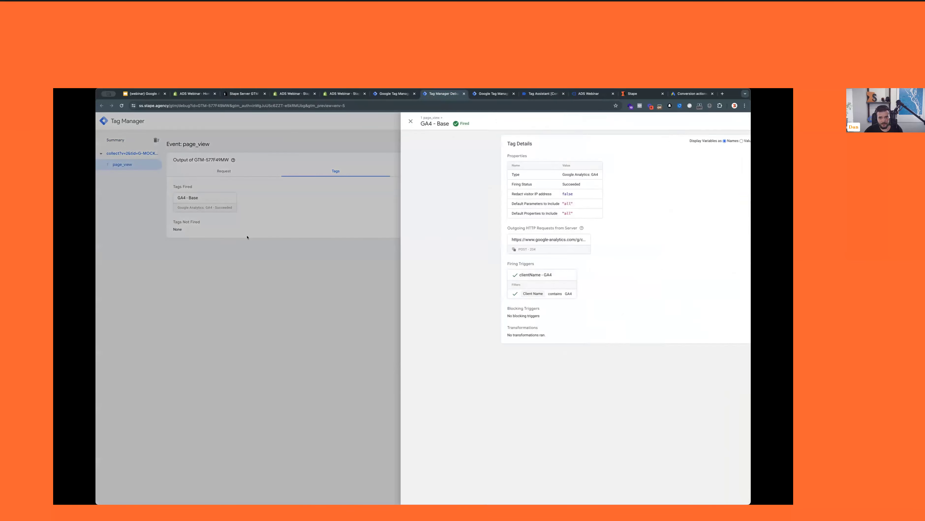
pyautogui.click(419, 243)
pyautogui.moveTo(496, 199); pyautogui.dragTo(404, 185)
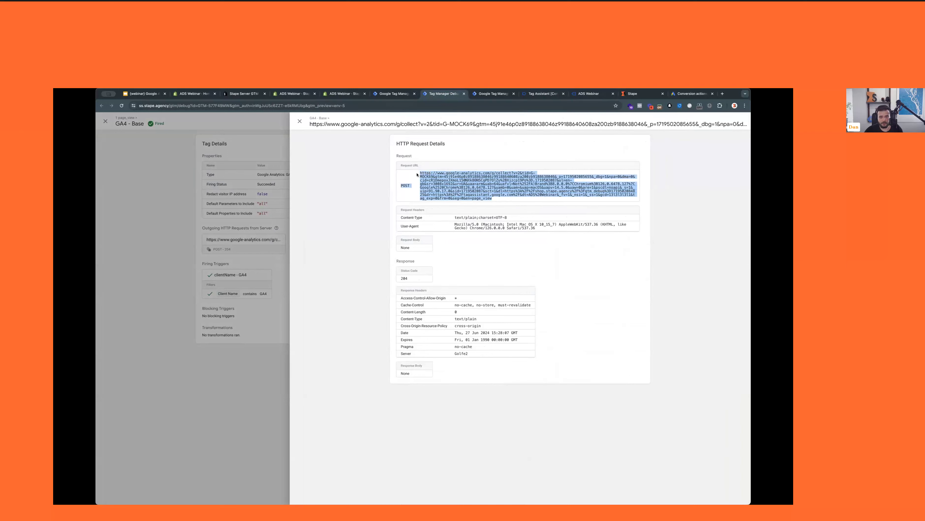
# Close the GA4 - Base request and tag details, and check the Initialization event in the web container's Tag Assistant session
pyautogui.click(520, 193)
pyautogui.click(190, 198)
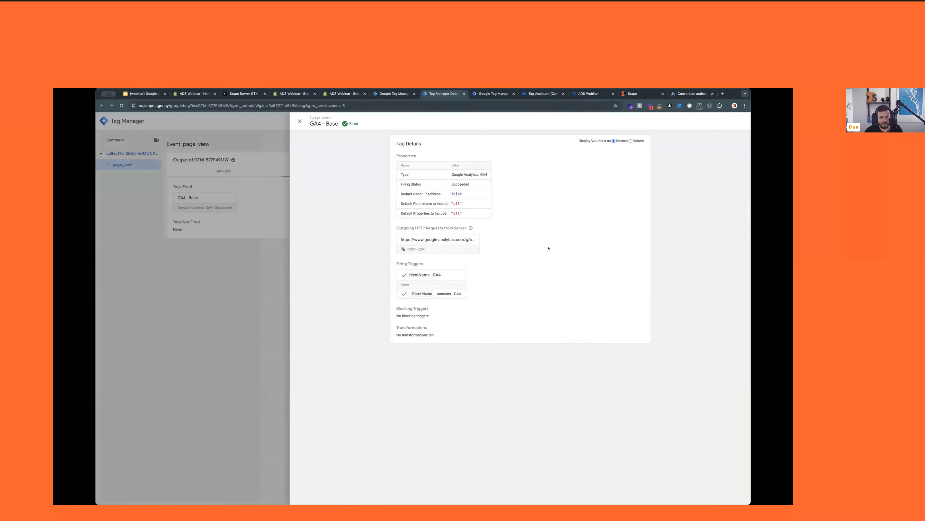
pyautogui.click(224, 240)
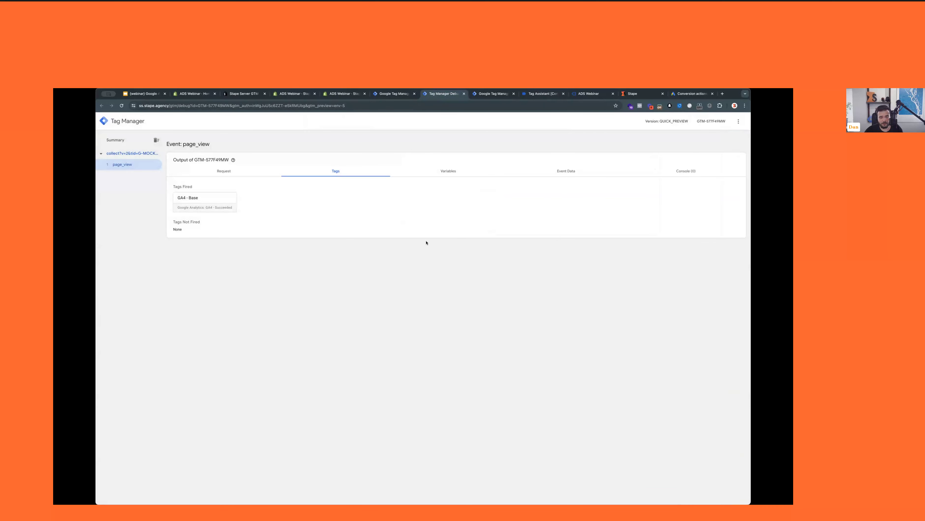
pyautogui.click(549, 93)
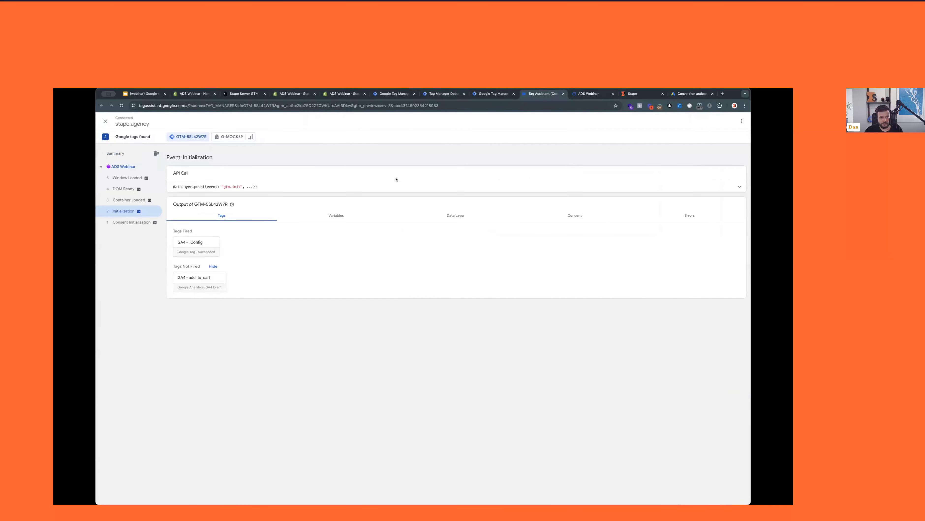
pyautogui.click(451, 94)
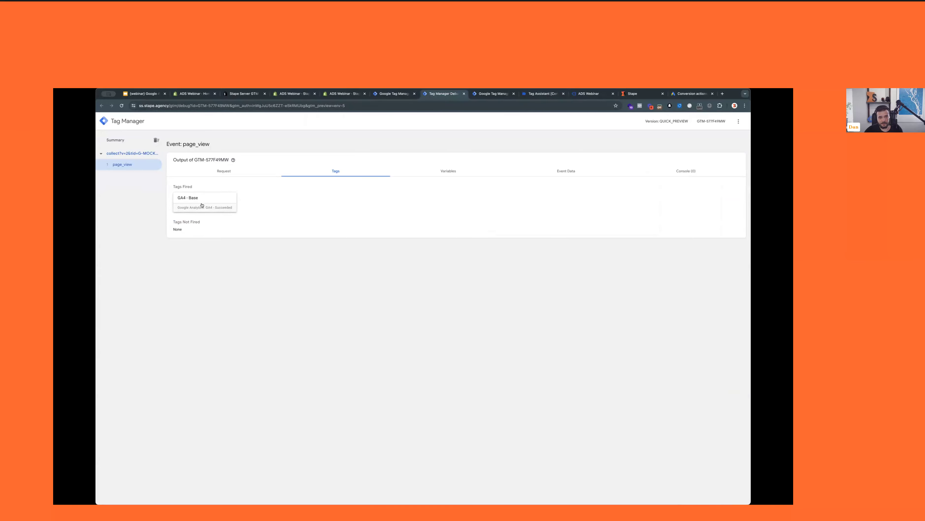
# Examine the request URL that the server container's GA4 - Base tag sends to Google Analytics for page_view, and close the details
pyautogui.click(201, 206)
pyautogui.click(430, 240)
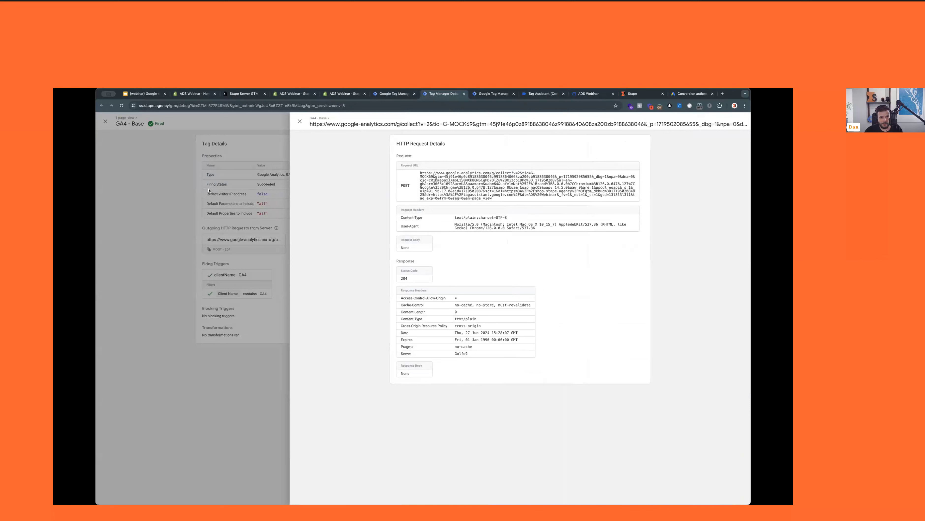
pyautogui.moveTo(444, 176); pyautogui.dragTo(532, 171)
pyautogui.click(517, 173)
pyautogui.click(433, 179)
pyautogui.moveTo(434, 178); pyautogui.dragTo(529, 173)
pyautogui.click(217, 210)
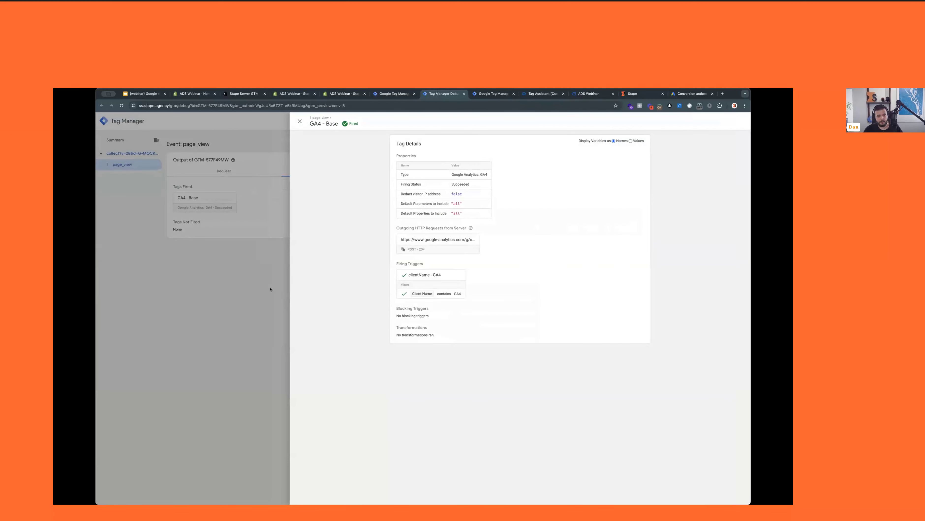
pyautogui.click(270, 289)
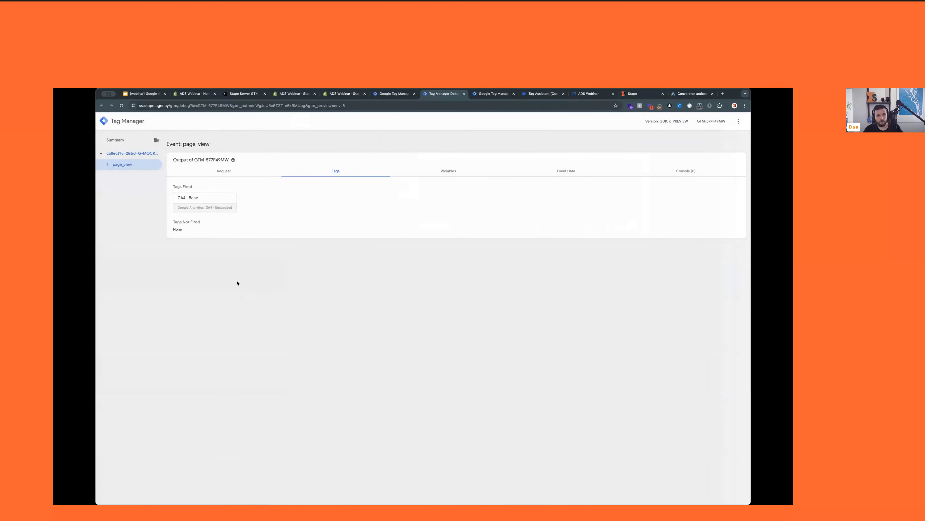
# Compare the tag lists of the server and web containers in Tag Manager
pyautogui.click(402, 95)
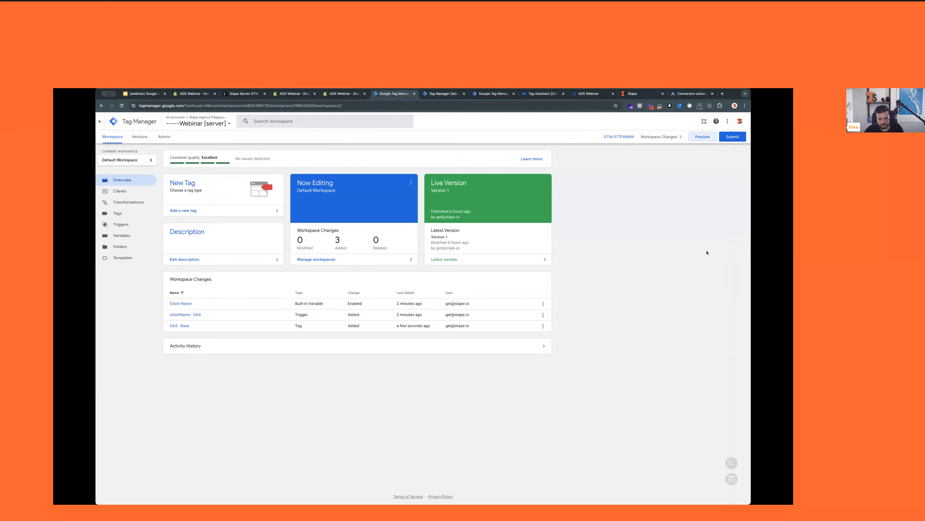
pyautogui.click(126, 217)
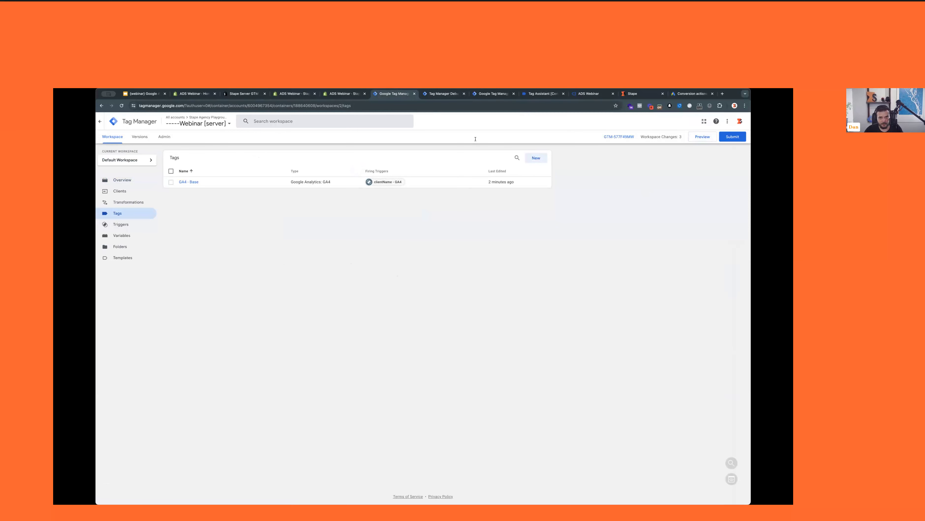
pyautogui.click(490, 93)
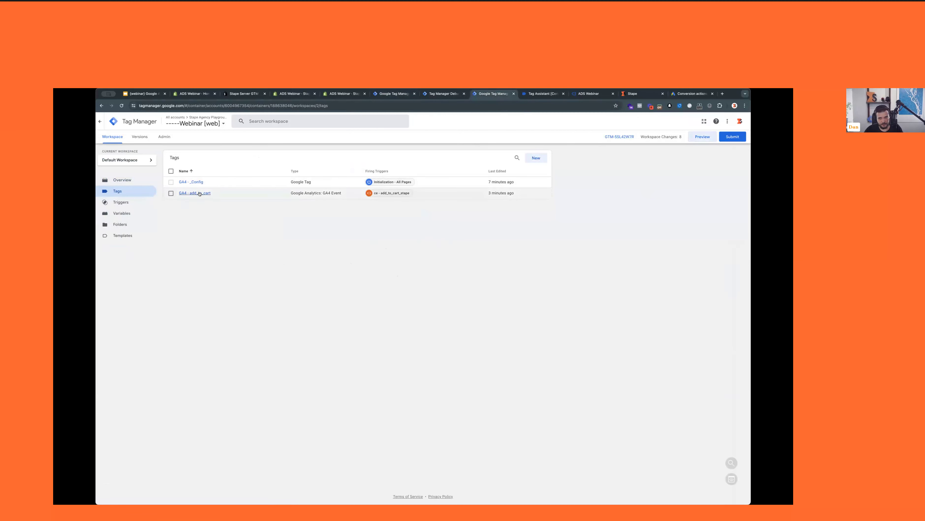
pyautogui.click(395, 94)
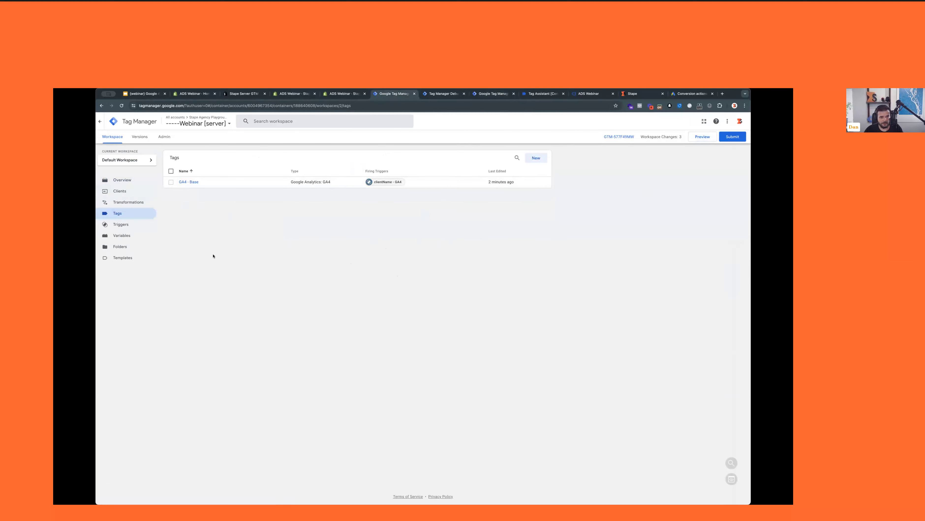
# Create a Custom Event trigger in the server container for page_view, limited to events whose Client Name contains GA4
pyautogui.click(536, 157)
pyautogui.click(129, 217)
pyautogui.click(129, 223)
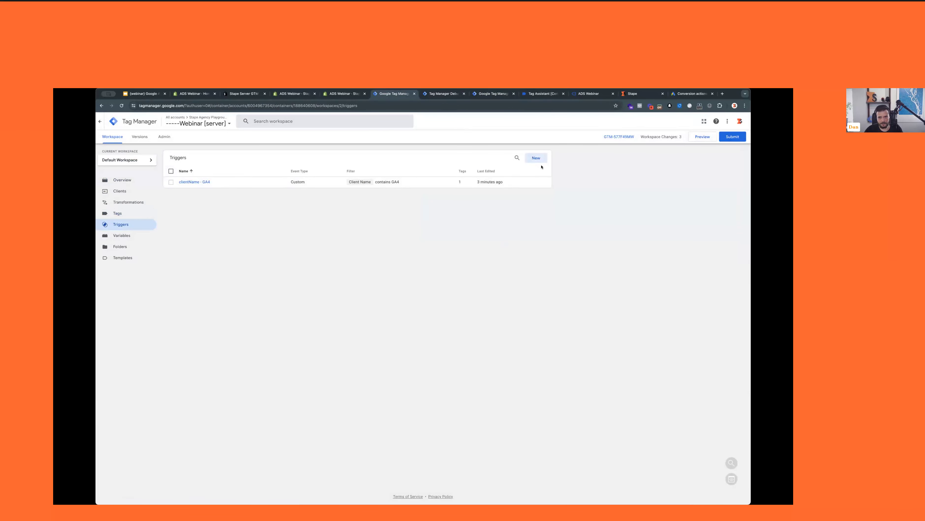
pyautogui.click(536, 157)
pyautogui.click(487, 146)
pyautogui.click(636, 155)
pyautogui.write('page_view')
pyautogui.click(530, 218)
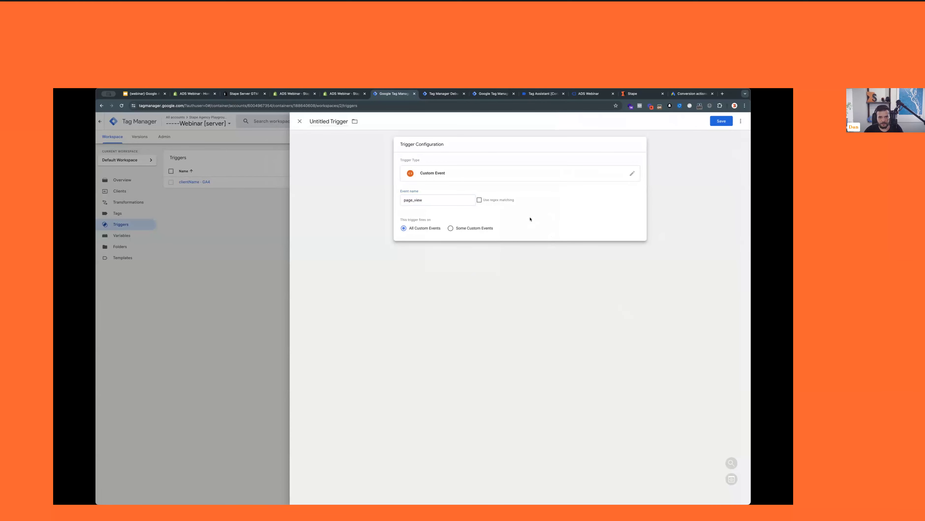
pyautogui.click(466, 231)
pyautogui.click(563, 258)
pyautogui.write('GA4')
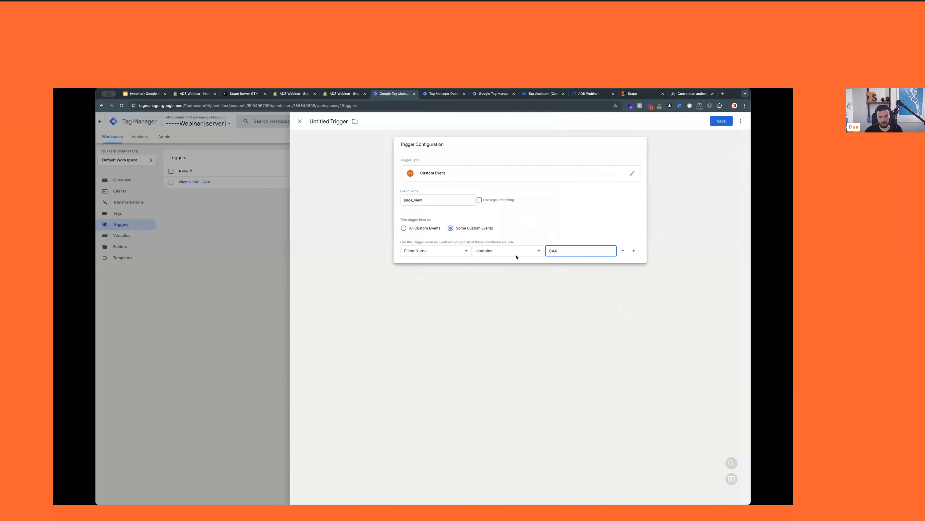
# Name the page_view trigger "ga4 - page_view" and save it
pyautogui.click(556, 216)
pyautogui.click(366, 135)
pyautogui.click(558, 223)
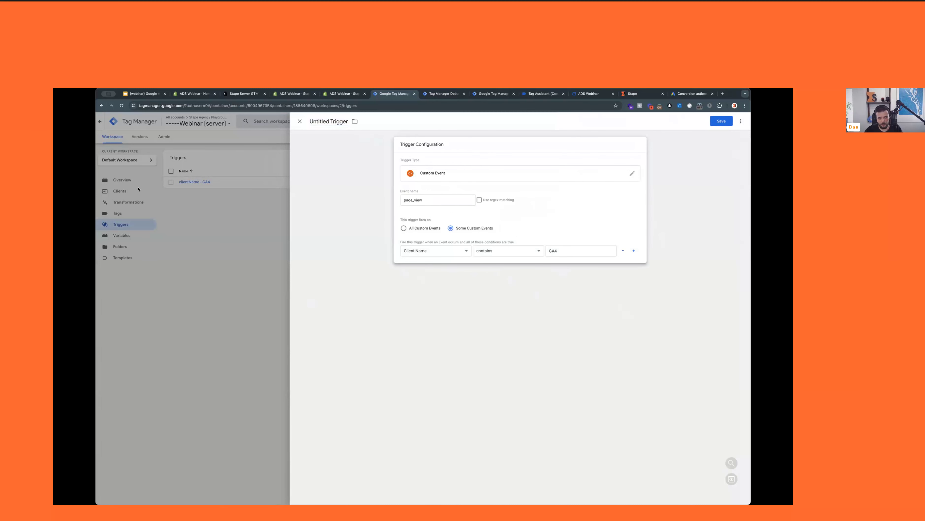
pyautogui.click(342, 128)
pyautogui.write('ga4 - page_view')
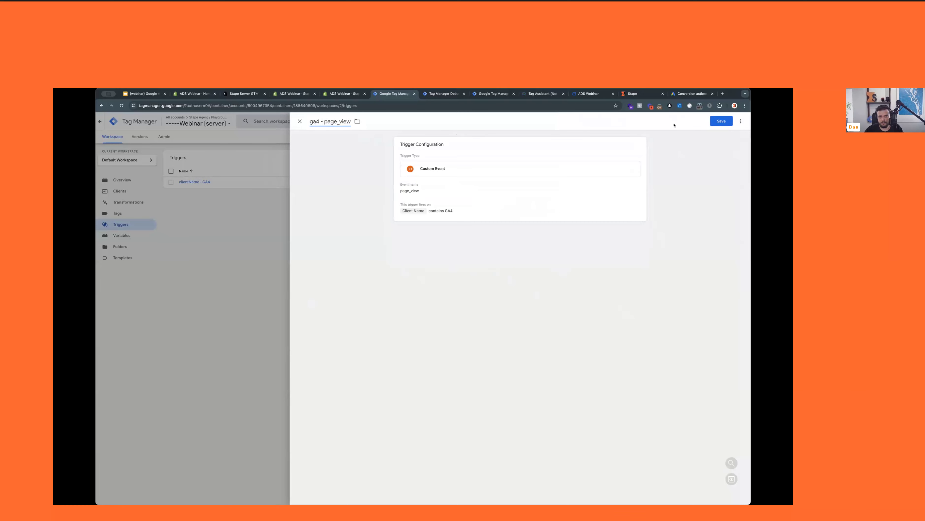
pyautogui.click(721, 121)
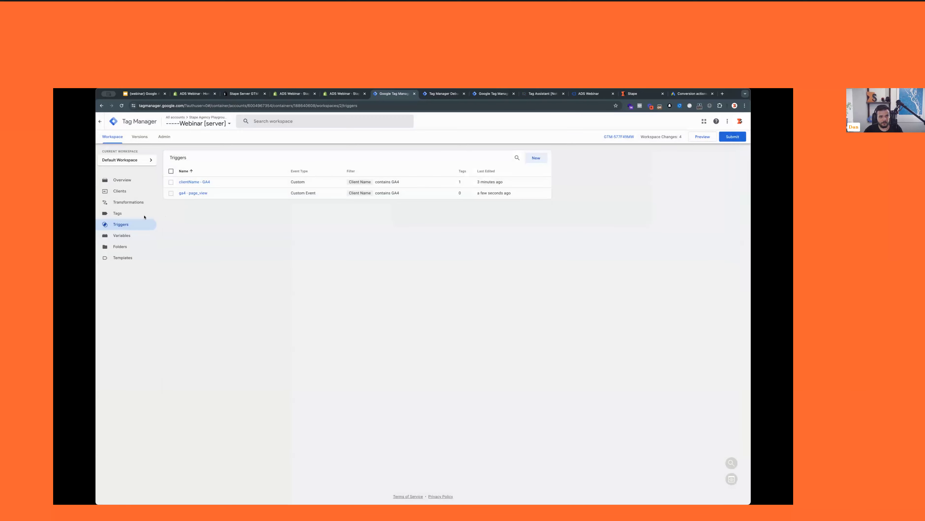
# Create a Conversion Linker tag in the server container that fires on the ga4 - page_view trigger
pyautogui.click(140, 215)
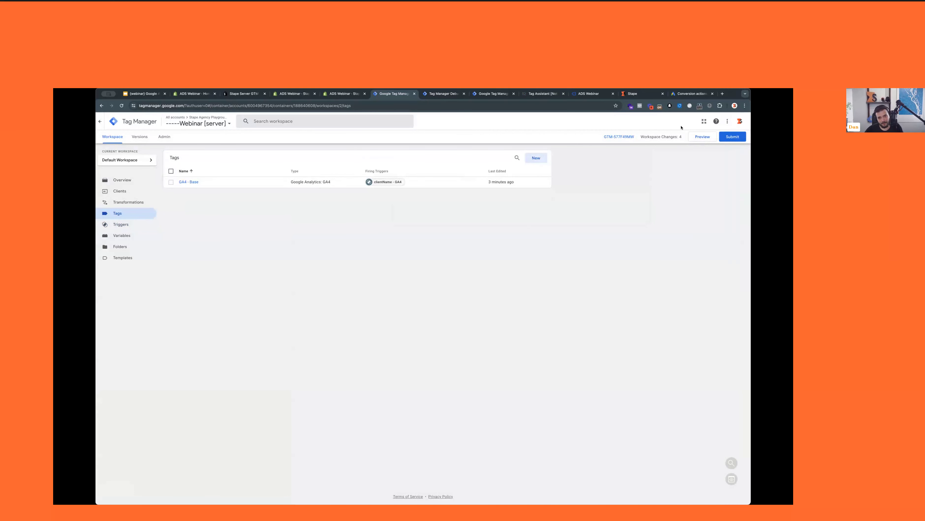
pyautogui.click(535, 157)
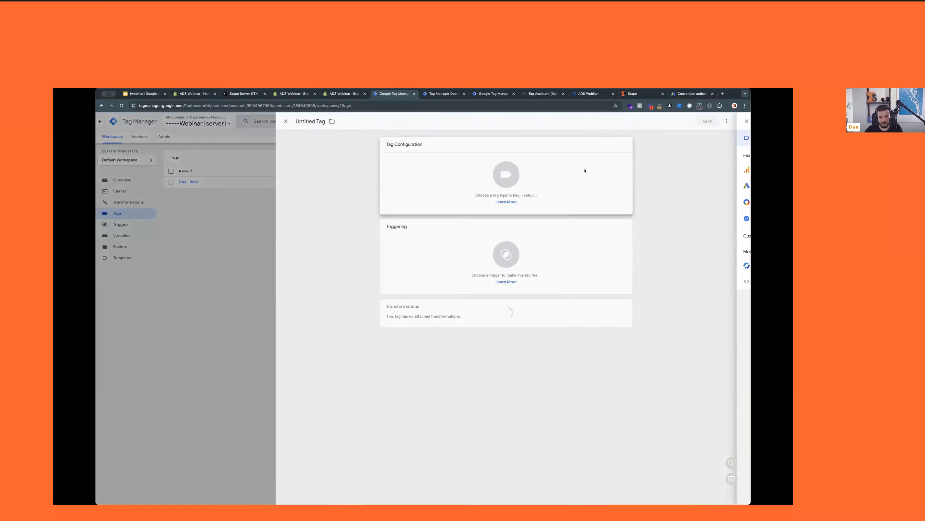
pyautogui.click(584, 172)
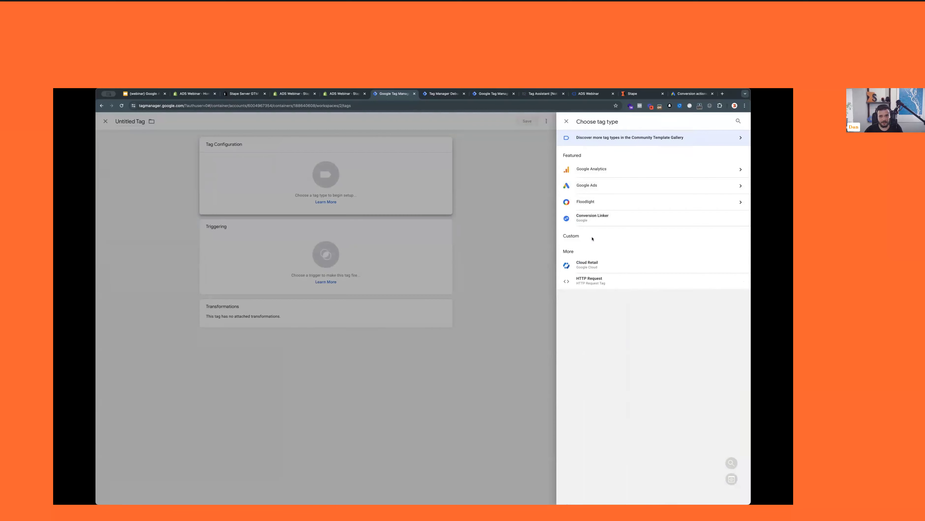
pyautogui.click(625, 215)
pyautogui.click(474, 252)
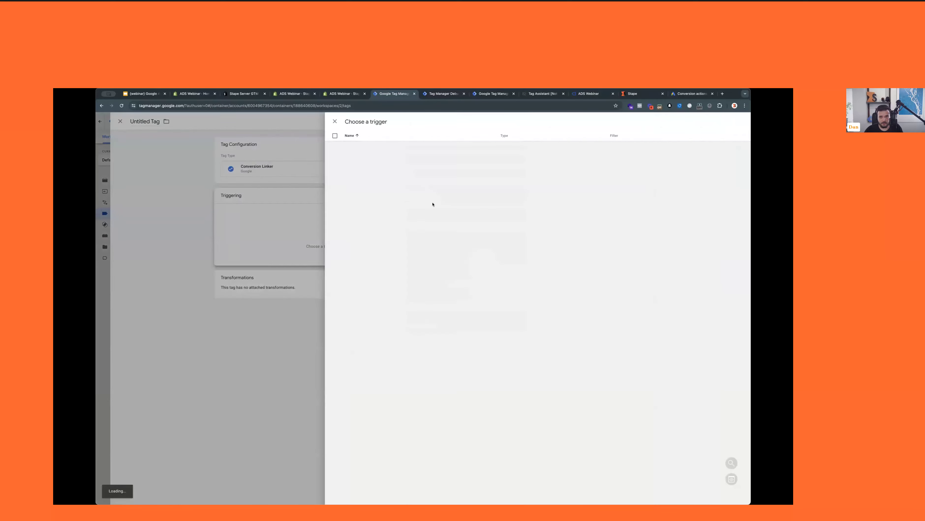
pyautogui.click(343, 168)
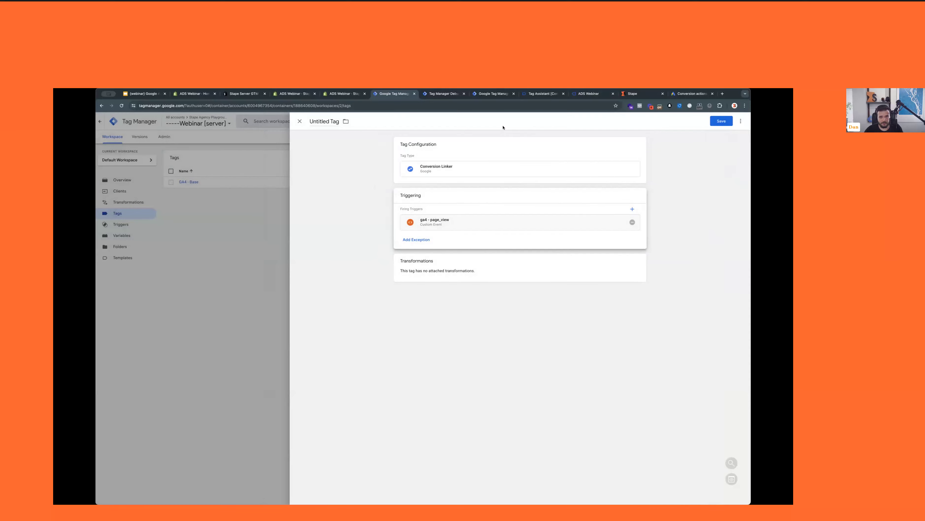
# Review the linker tag's configuration options, name the tag "Conversion Linker" and save it
pyautogui.click(470, 155)
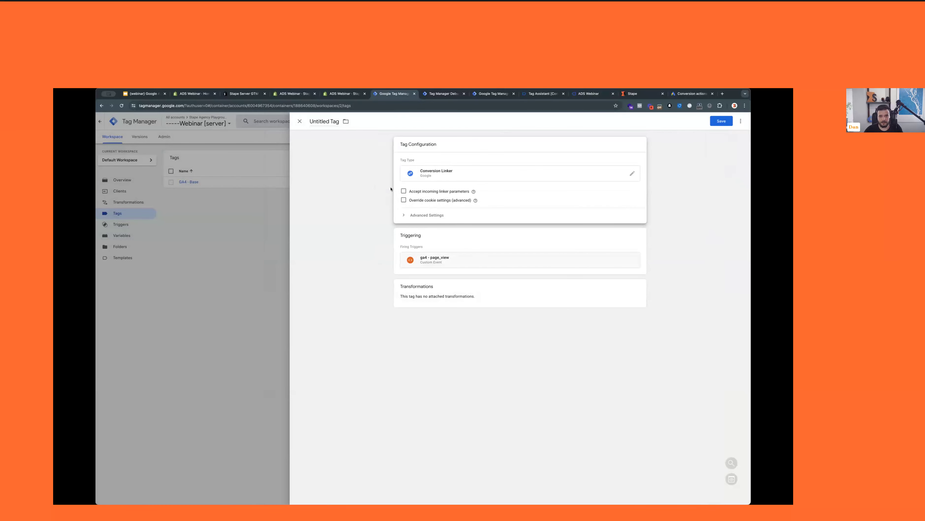
pyautogui.click(318, 121)
pyautogui.write('Conversion Linker')
pyautogui.click(721, 121)
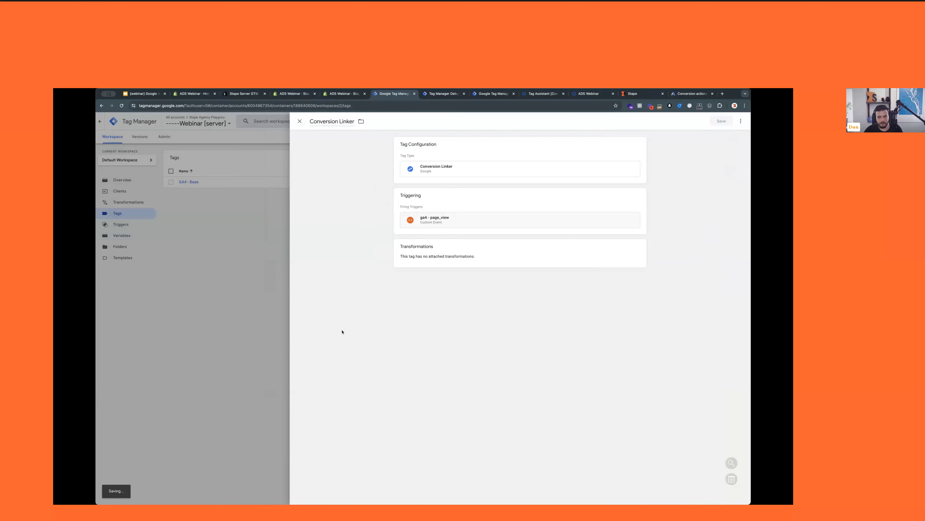
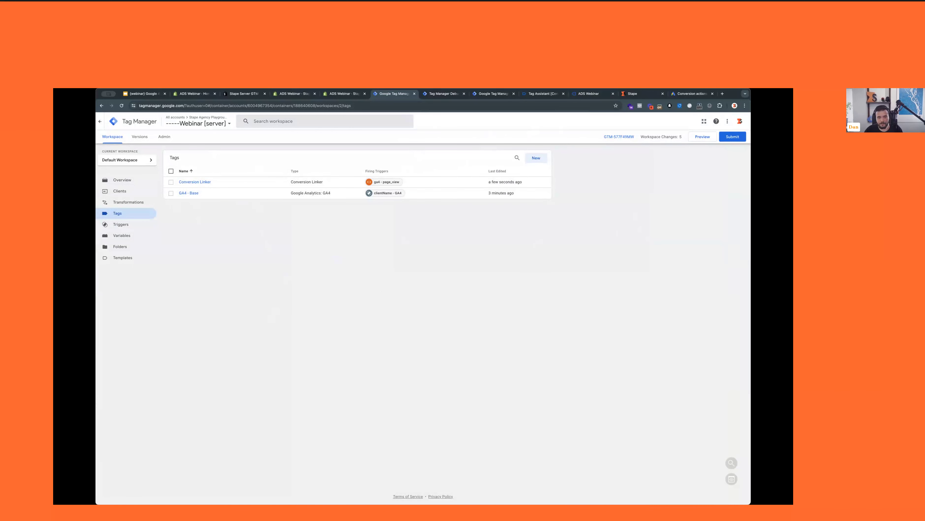
# Add a server Custom Event trigger for add_to_cart and check that event name in the web container's GA4 - add_to_cart tag
pyautogui.click(121, 224)
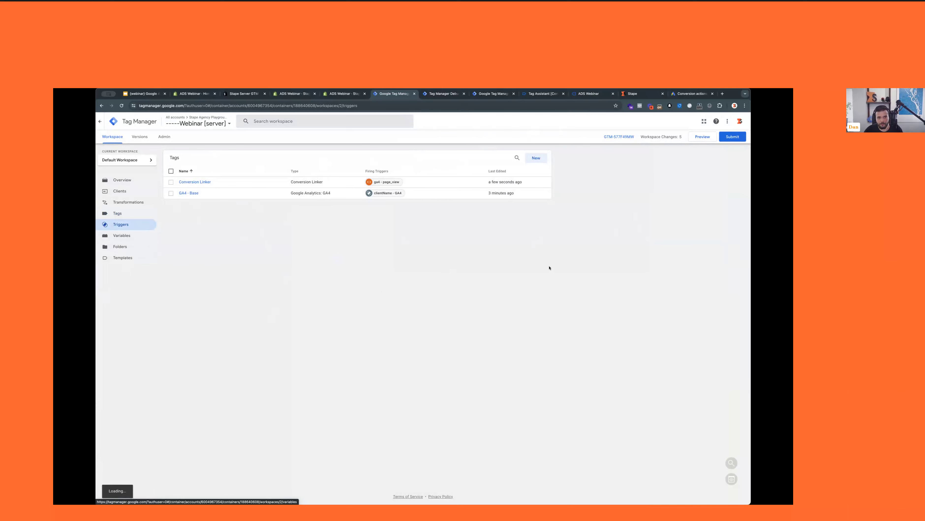
pyautogui.click(534, 158)
pyautogui.click(575, 168)
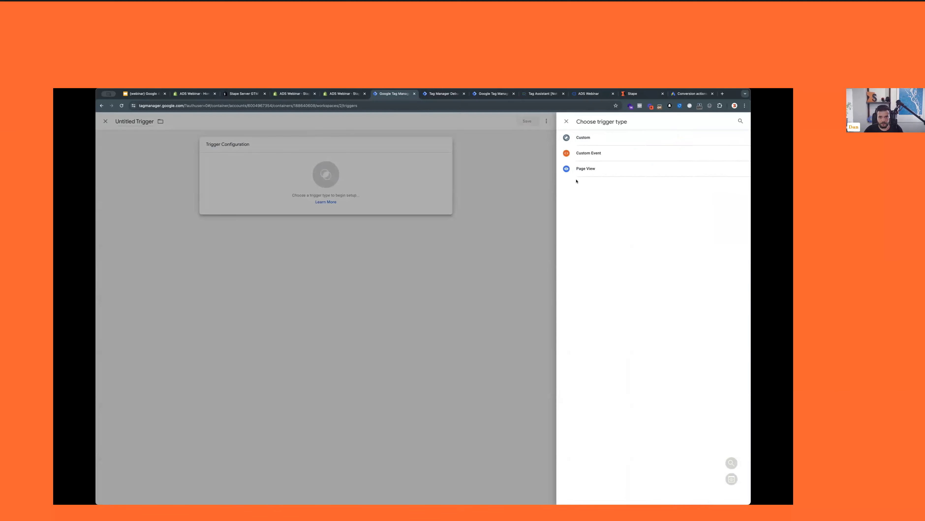
pyautogui.click(589, 154)
pyautogui.write('add_to_cart')
pyautogui.click(499, 94)
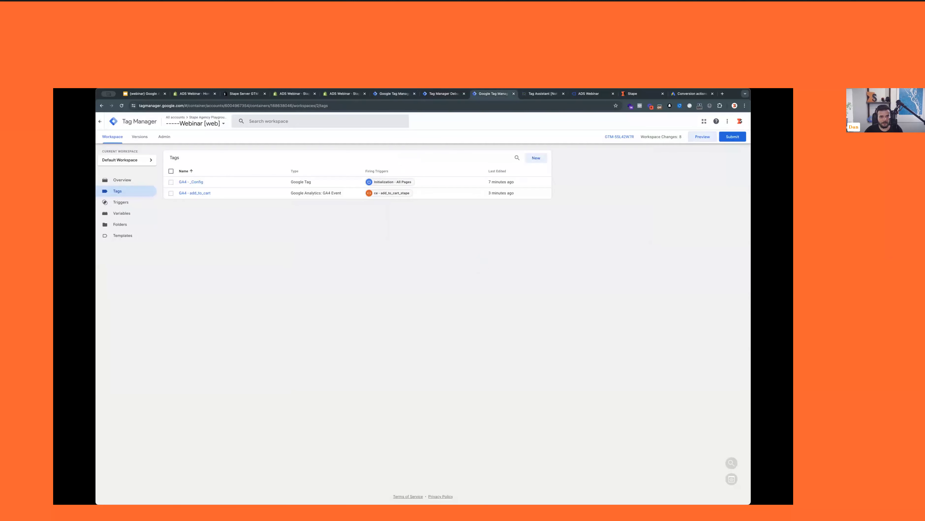
pyautogui.click(194, 191)
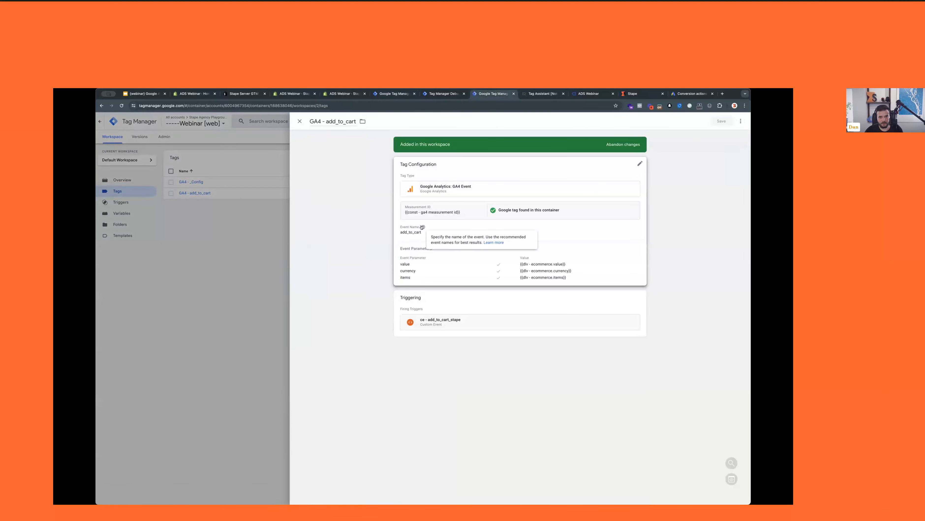
# Limit the add_to_cart trigger to events whose Client Name contains GA4, and save it as "ga4 - add_to_cart"
pyautogui.click(397, 94)
pyautogui.click(481, 228)
pyautogui.click(584, 251)
pyautogui.write('Ga4')
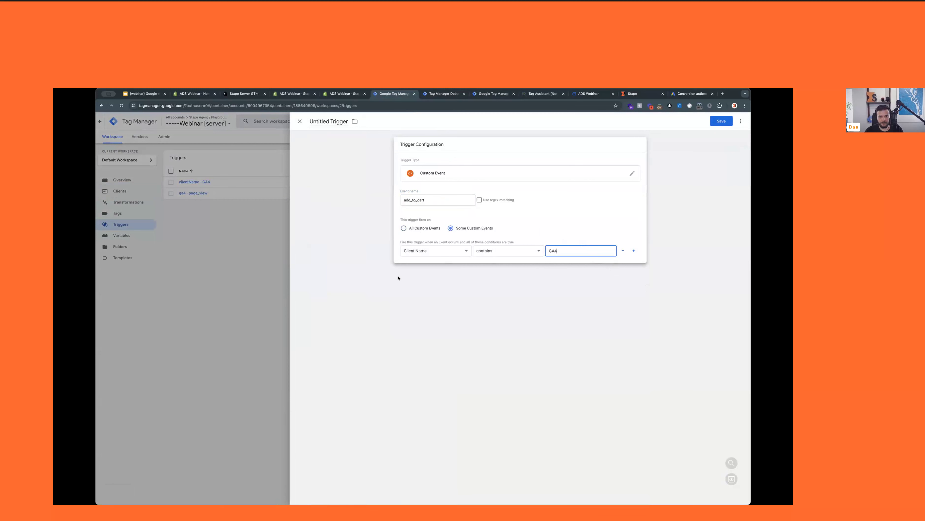
pyautogui.tripleClick(324, 121)
pyautogui.write('ga4 - add_to')
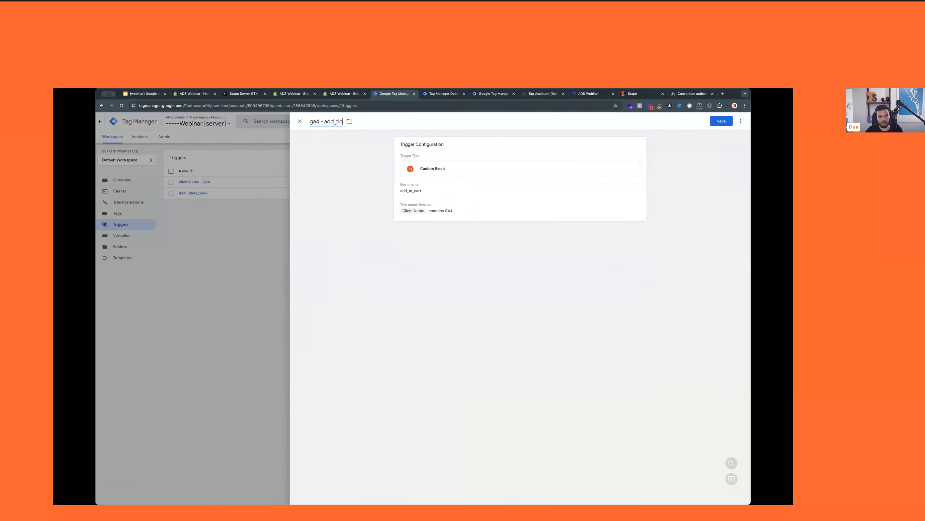
pyautogui.write('_cart')
pyautogui.click(722, 121)
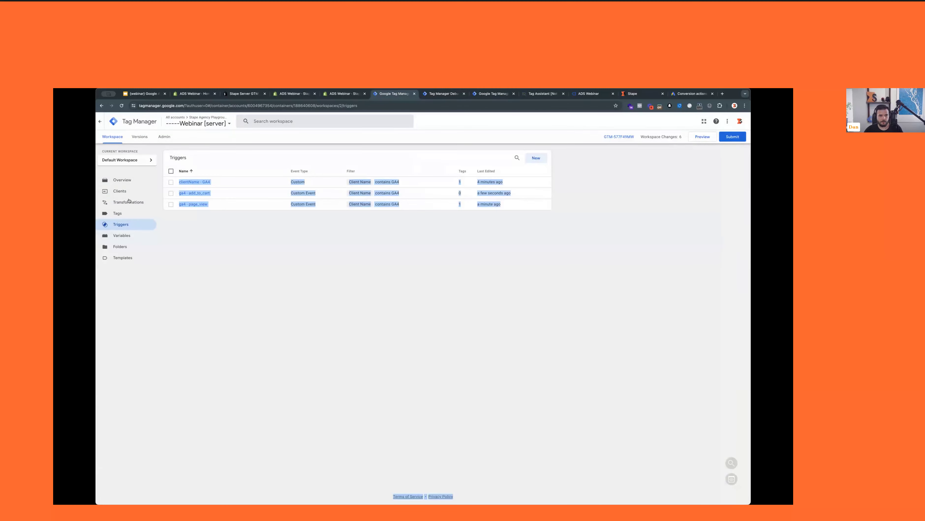
# Create a Google Ads Conversion Tracking tag in the server container that fires on the ga4 - add_to_cart trigger
pyautogui.click(117, 213)
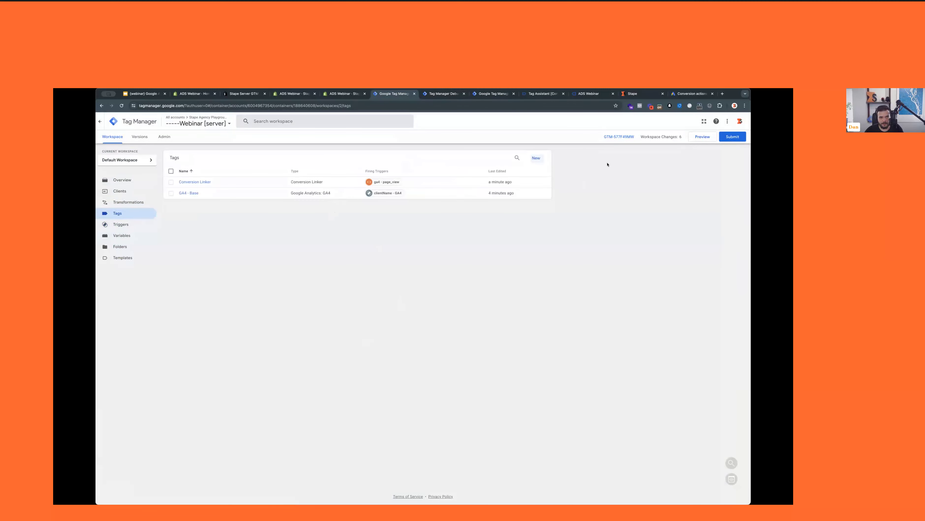
pyautogui.click(539, 159)
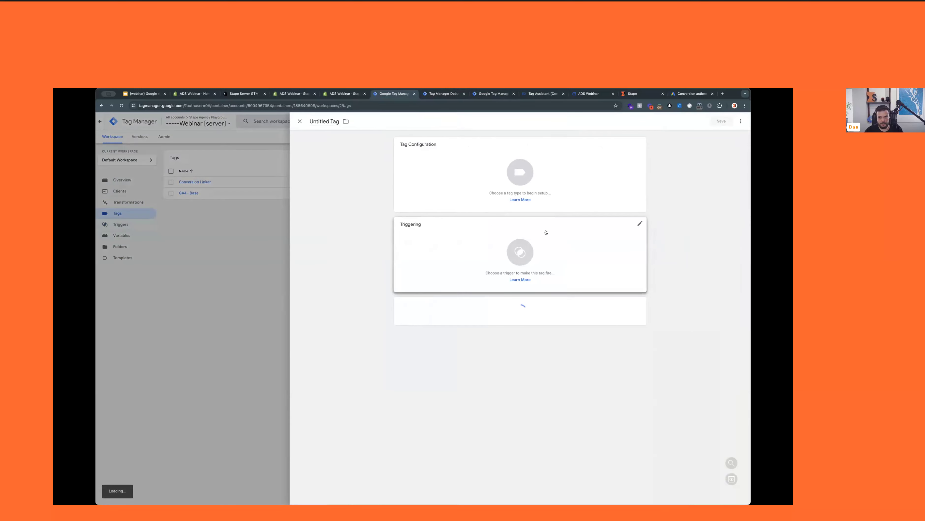
pyautogui.click(587, 161)
pyautogui.click(621, 186)
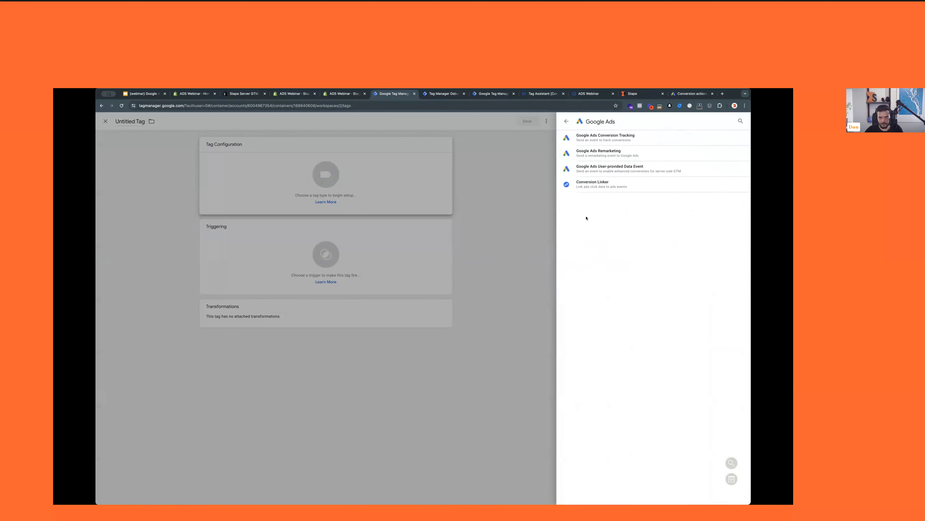
pyautogui.click(647, 135)
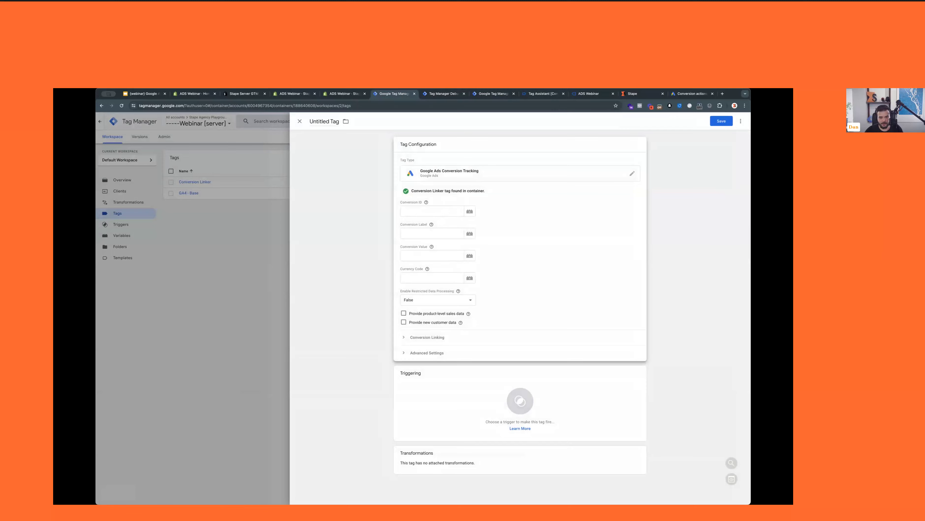
pyautogui.click(572, 410)
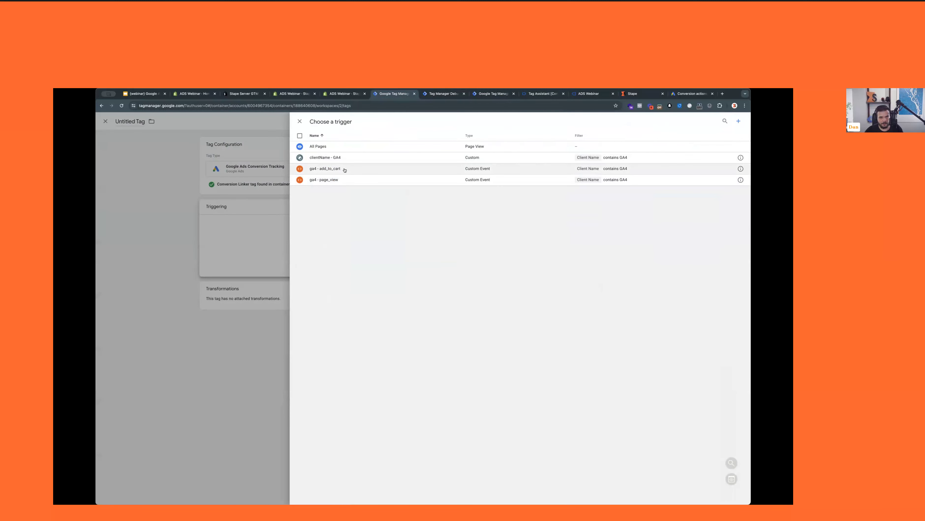
pyautogui.click(339, 168)
pyautogui.click(574, 150)
# Name the tag "ADS - add_to_cart" and have it provide product-level sales data from Event data
pyautogui.click(324, 121)
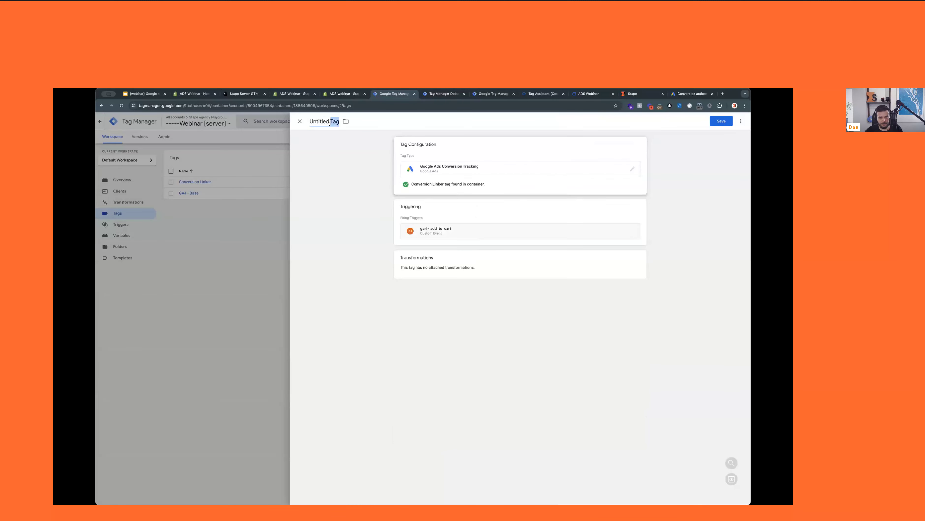
pyautogui.write('ADS - add_to_ca')
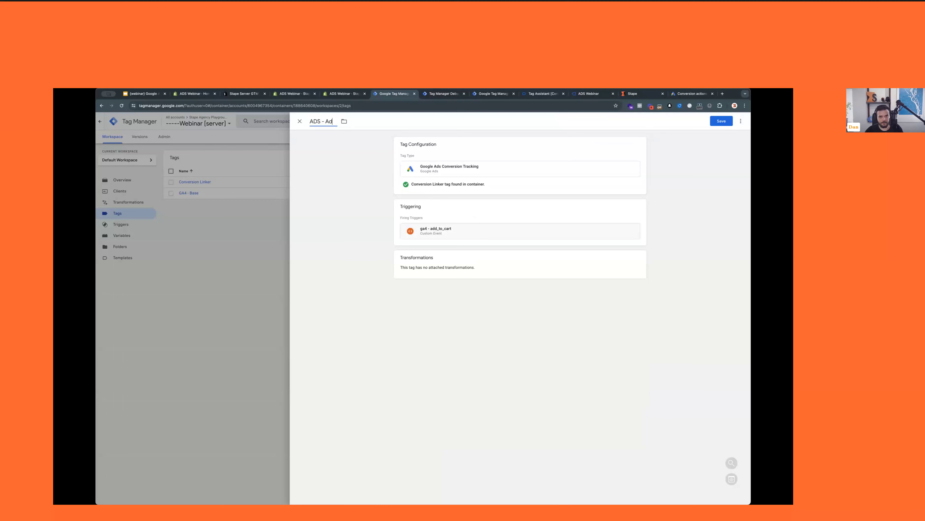
pyautogui.write('rt')
pyautogui.click(551, 157)
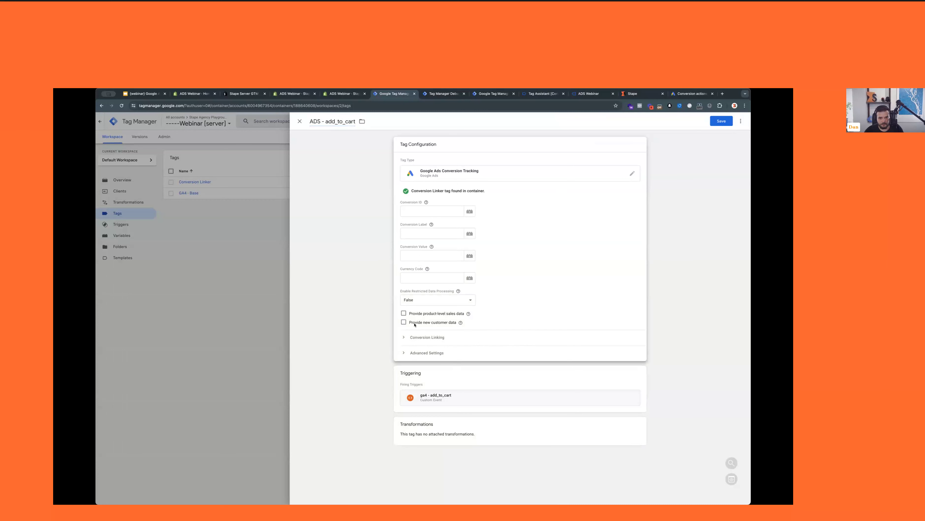
pyautogui.click(403, 313)
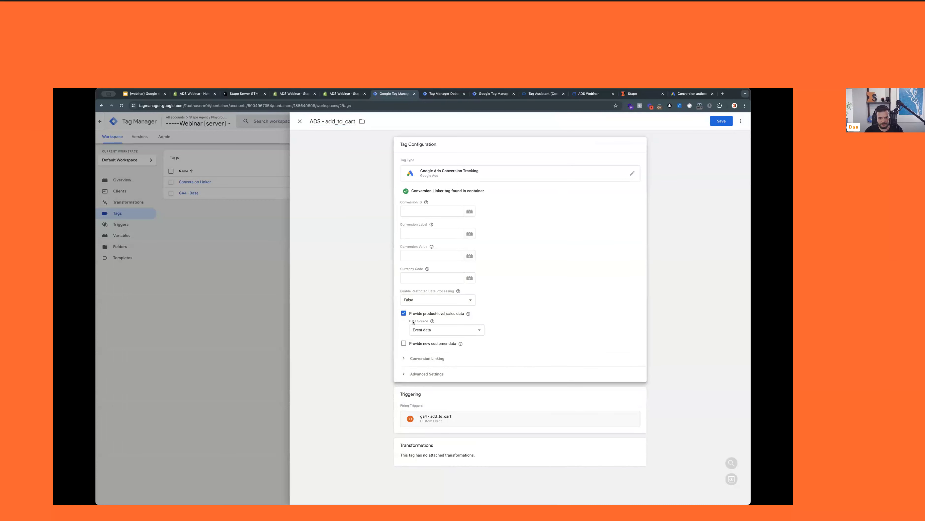
pyautogui.click(407, 211)
pyautogui.click(428, 237)
# Switch to Google Ads, start a new website conversion action and scan the domain shop.stape.agency
pyautogui.click(690, 93)
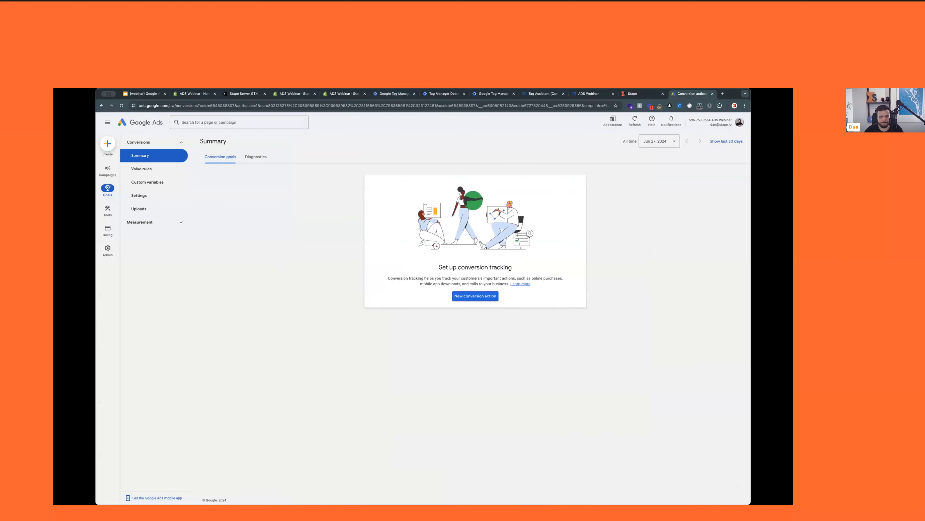
pyautogui.click(474, 297)
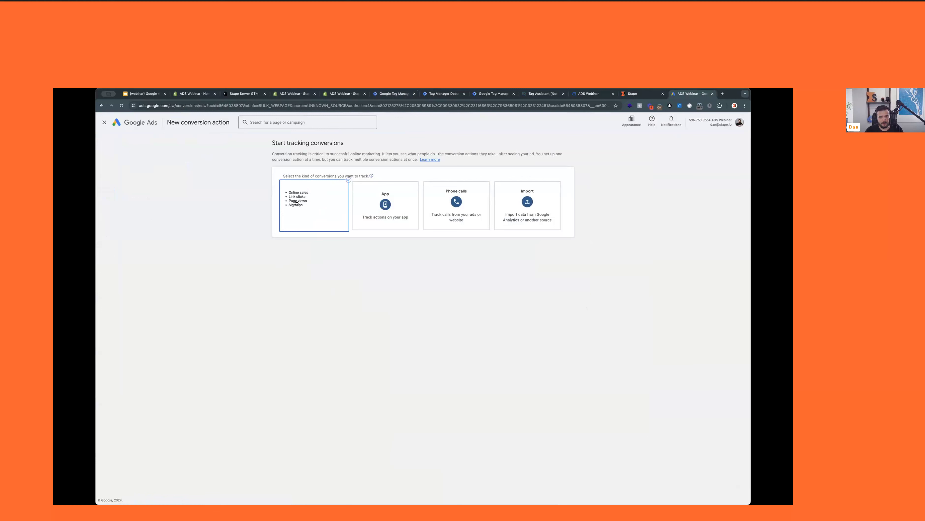
pyautogui.click(344, 205)
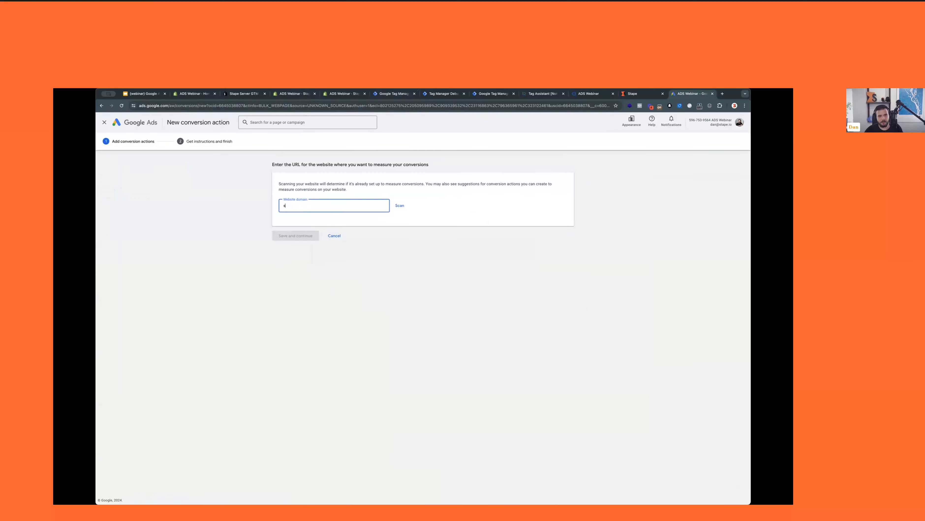
pyautogui.write('shop.stape.agency')
pyautogui.click(400, 205)
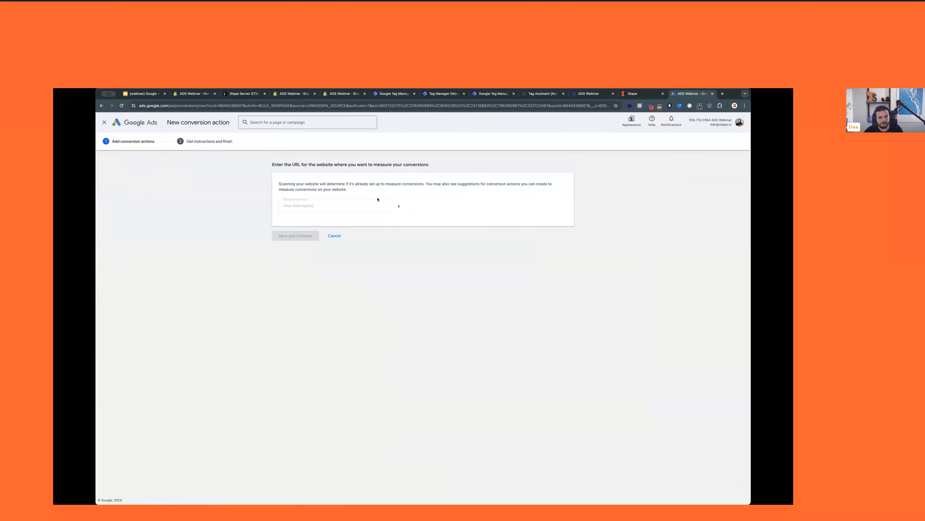
pyautogui.scroll(-5, 218, 216)
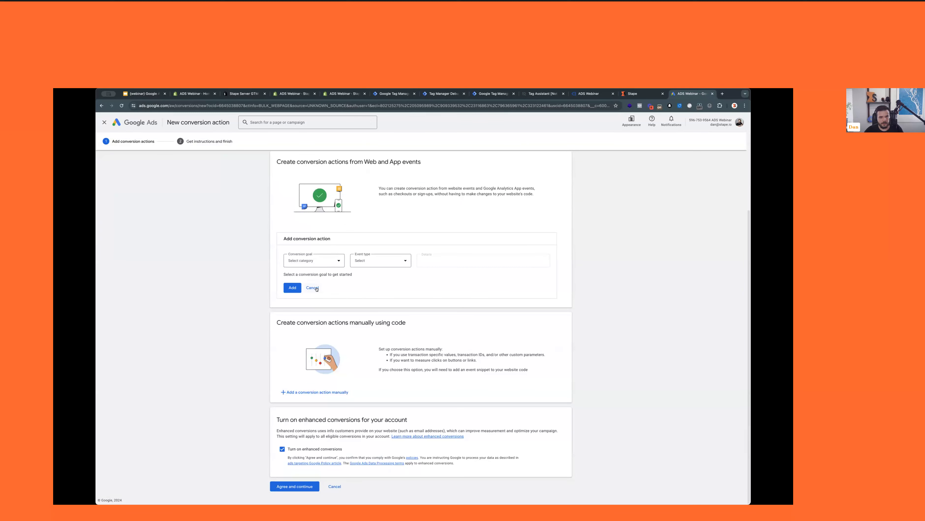
# Dismiss the event-based conversion form, add a conversion action manually with the Add to cart goal category and expand its optimization options
pyautogui.click(312, 288)
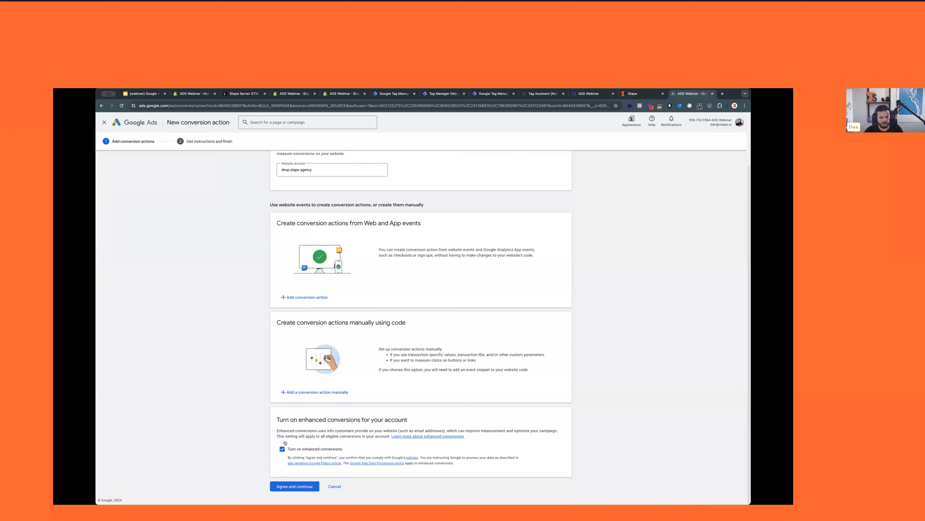
pyautogui.scroll(2, 250, 213)
pyautogui.scroll(-2, 287, 322)
pyautogui.click(309, 393)
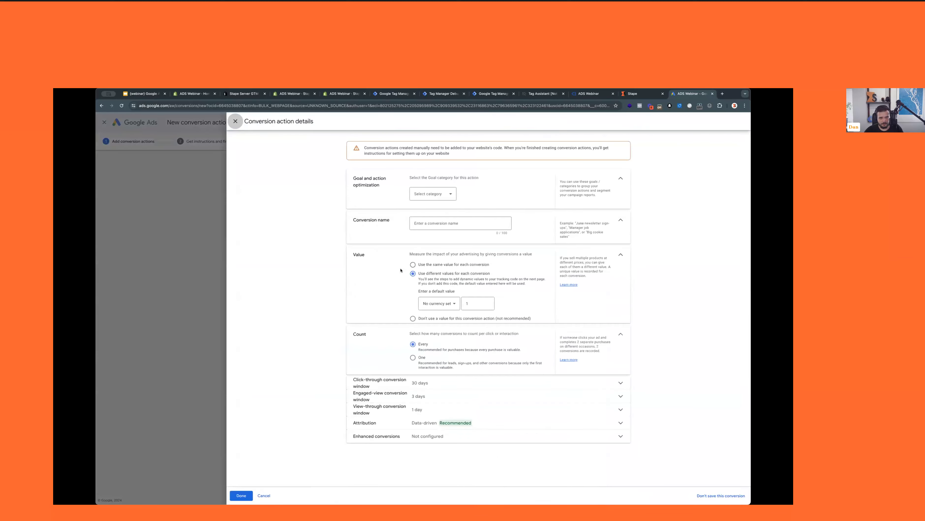
pyautogui.click(449, 193)
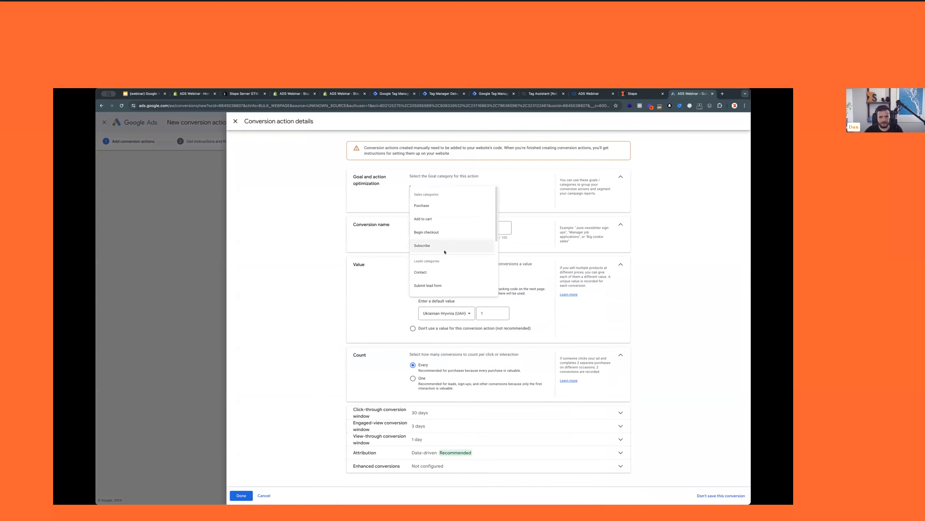
pyautogui.click(445, 218)
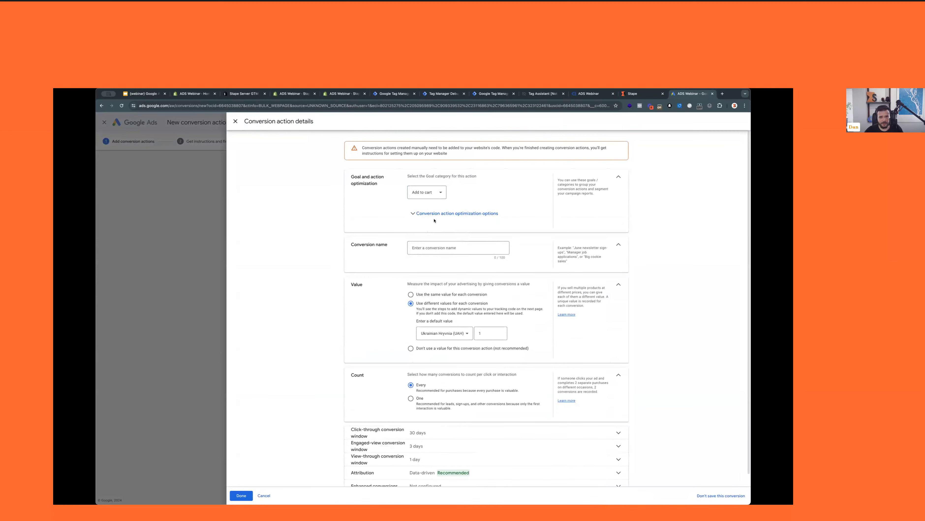
pyautogui.click(456, 218)
pyautogui.scroll(-2, 452, 230)
# Name the conversion "sGTM - AddToCart", check its currency and enhanced conversions options, and finish the action
pyautogui.click(448, 235)
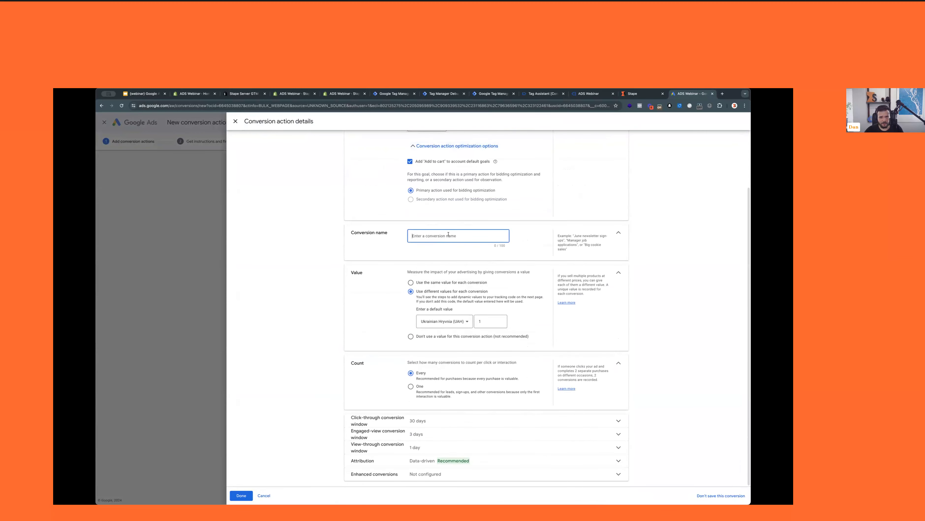
pyautogui.write('sGTM - AddToCart')
pyautogui.click(444, 321)
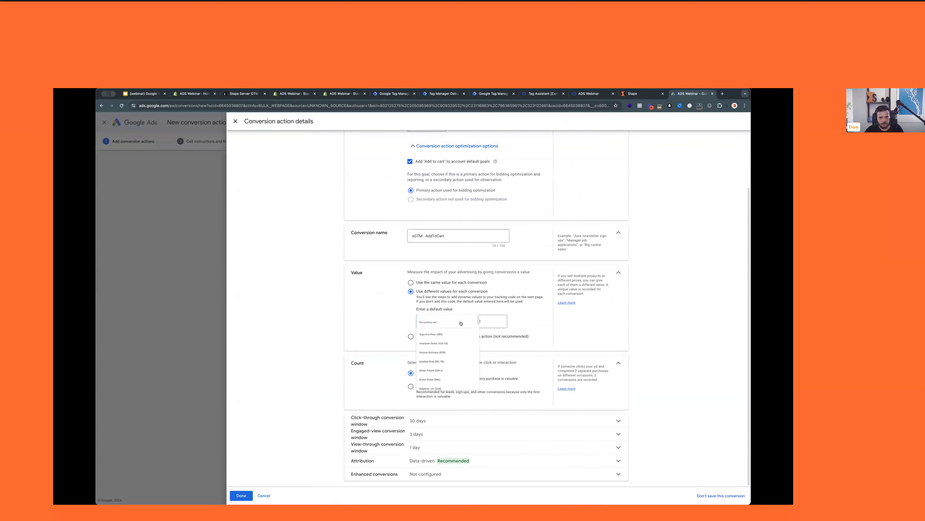
pyautogui.click(621, 294)
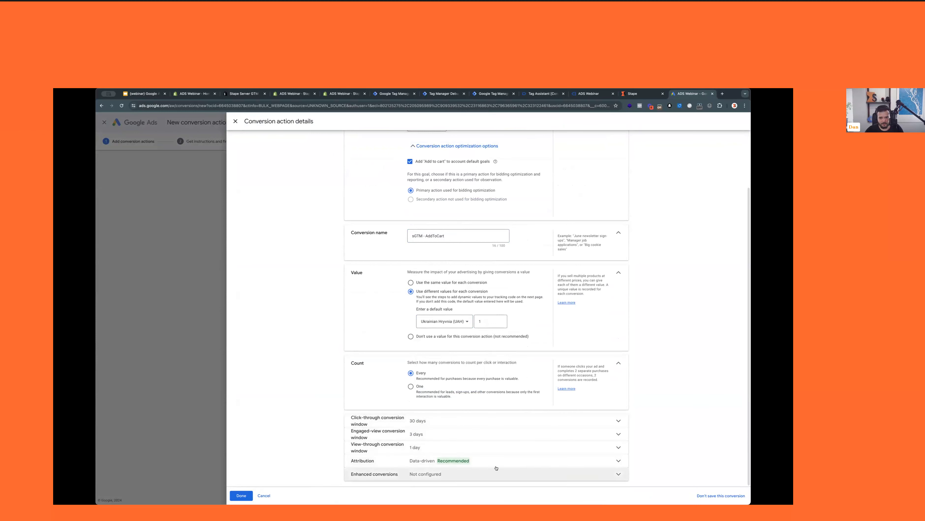
pyautogui.click(474, 474)
pyautogui.scroll(-1, 547, 479)
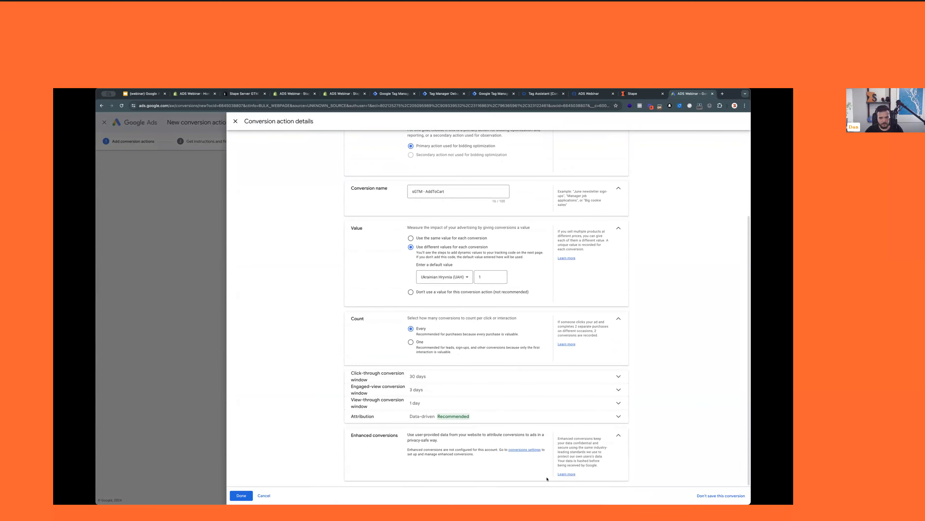
pyautogui.click(603, 440)
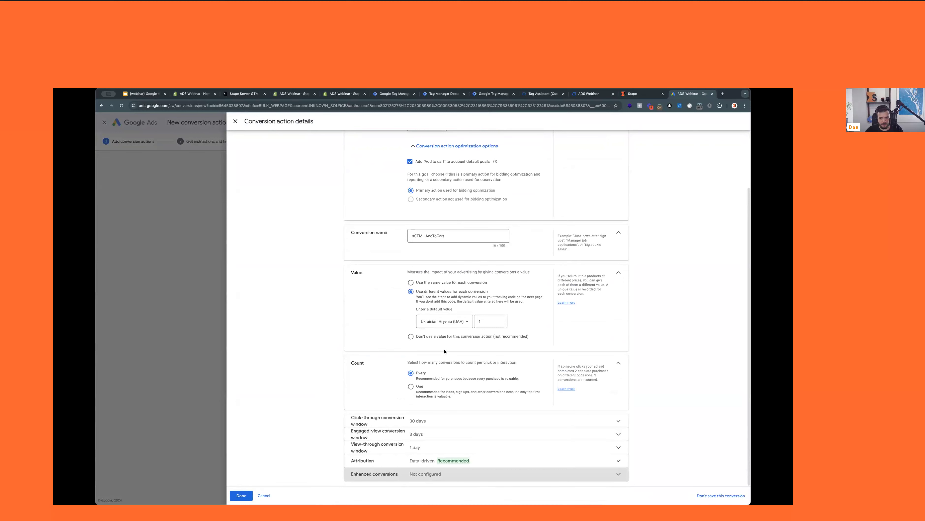
pyautogui.click(241, 495)
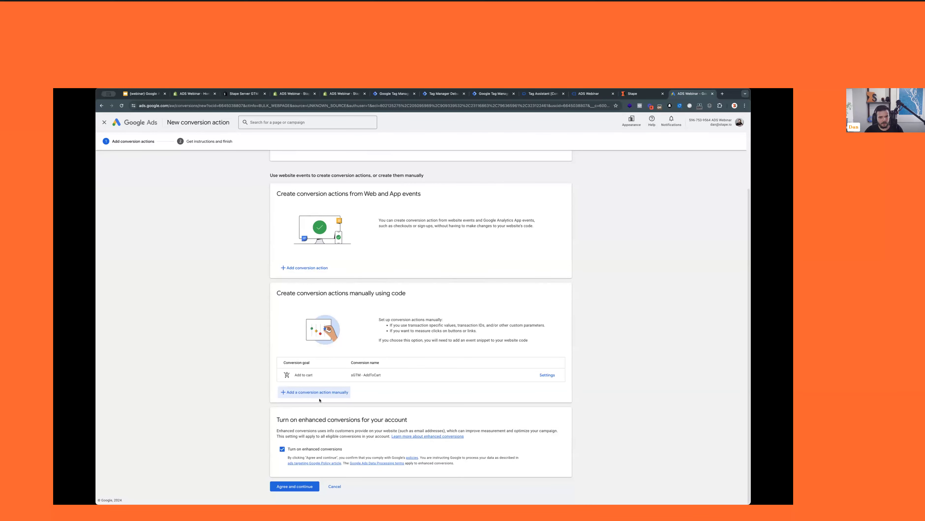
# Add a second manual conversion action in the Purchase category named "sGTM - Purchase"
pyautogui.click(328, 392)
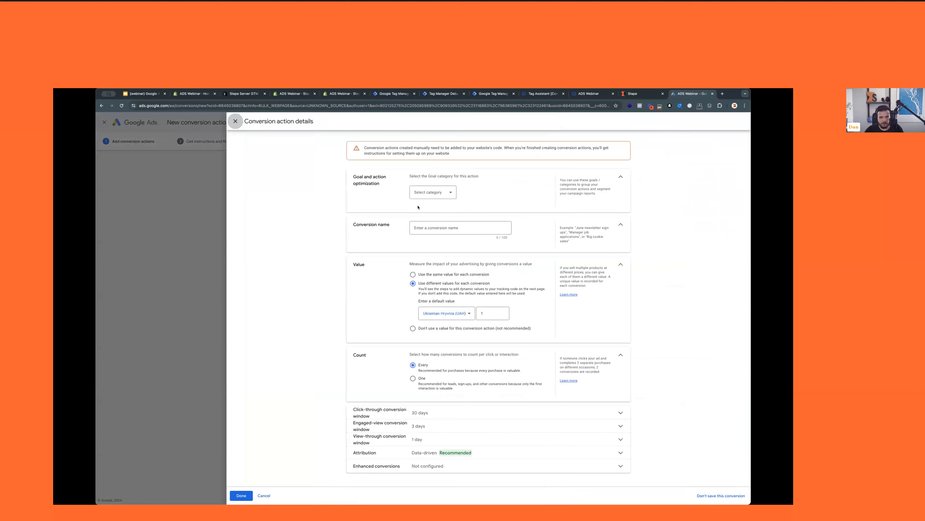
pyautogui.click(426, 192)
pyautogui.click(435, 205)
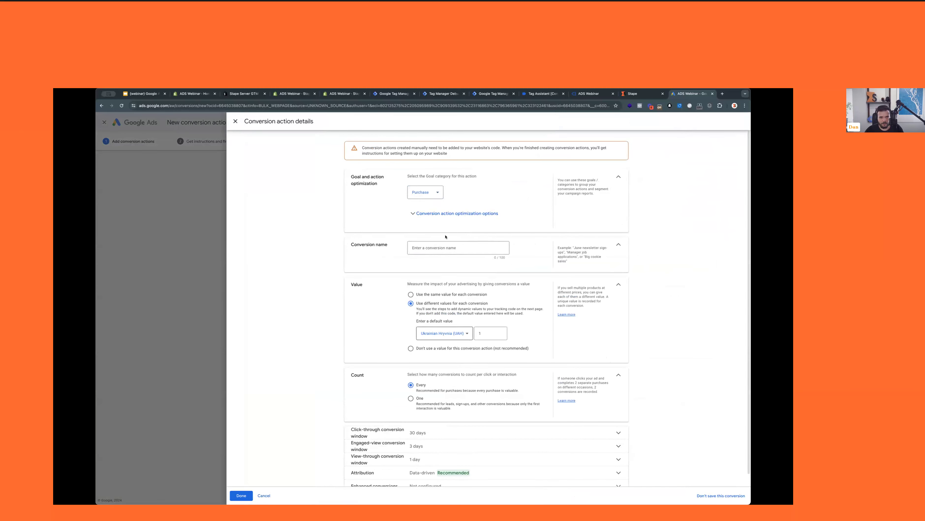
pyautogui.click(442, 215)
pyautogui.click(452, 303)
pyautogui.write('sGTM - Purchase')
pyautogui.scroll(-2, 437, 289)
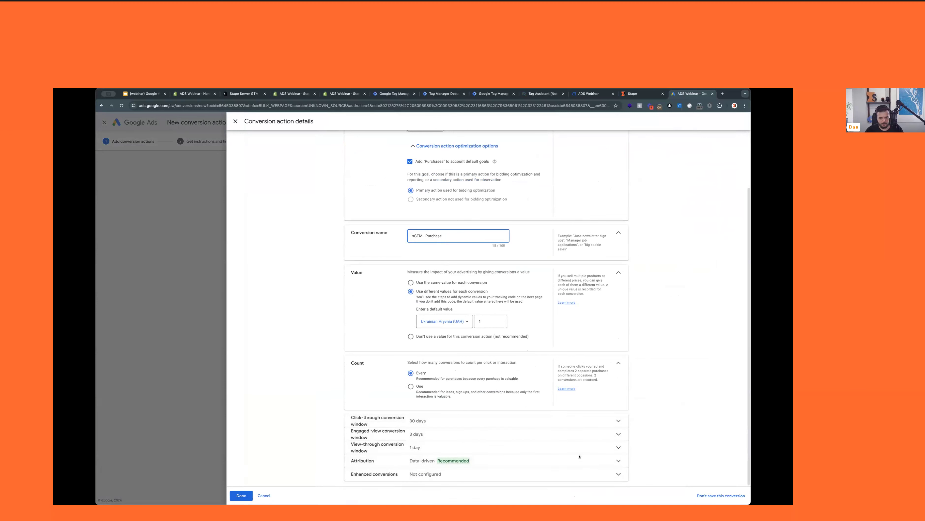
pyautogui.click(240, 495)
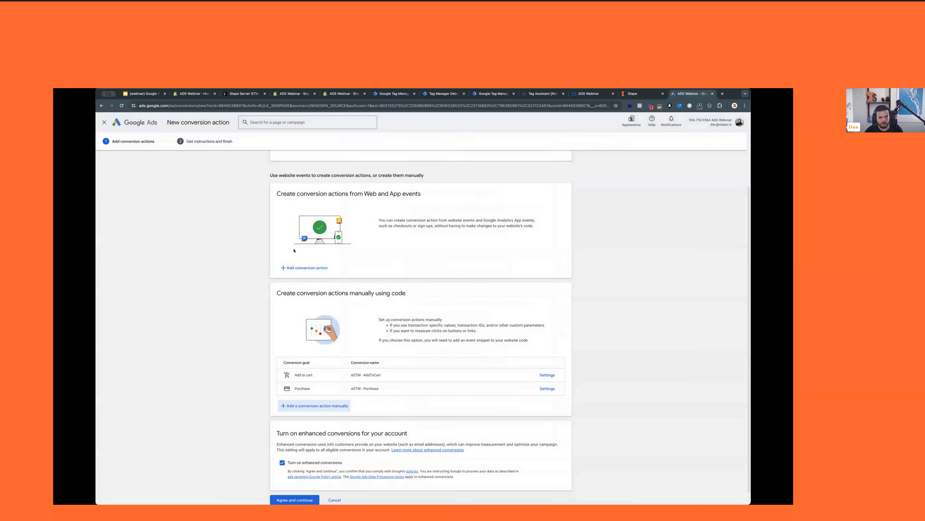
# Agree to the conversion setup with enhanced conversions on, and copy the Conversion ID from the Google Tag Manager instructions
pyautogui.scroll(-1, 294, 251)
pyautogui.click(294, 486)
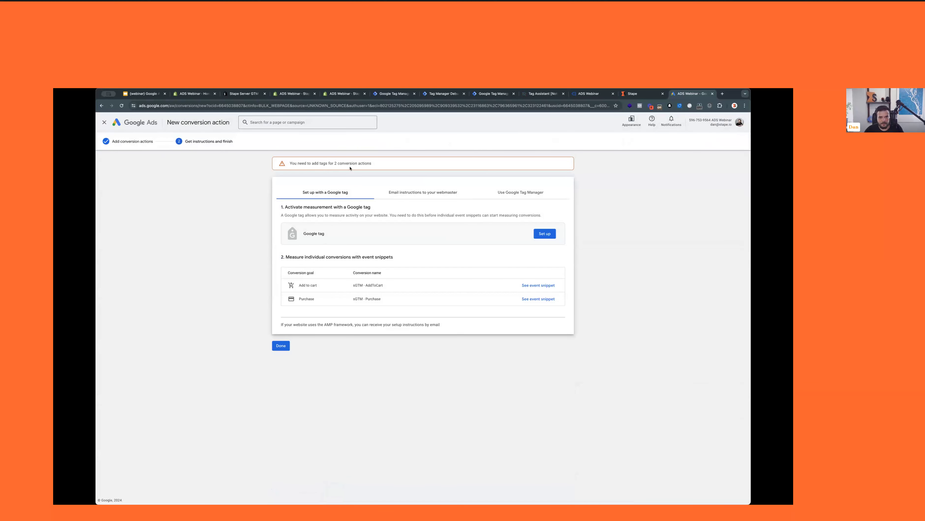
pyautogui.click(521, 195)
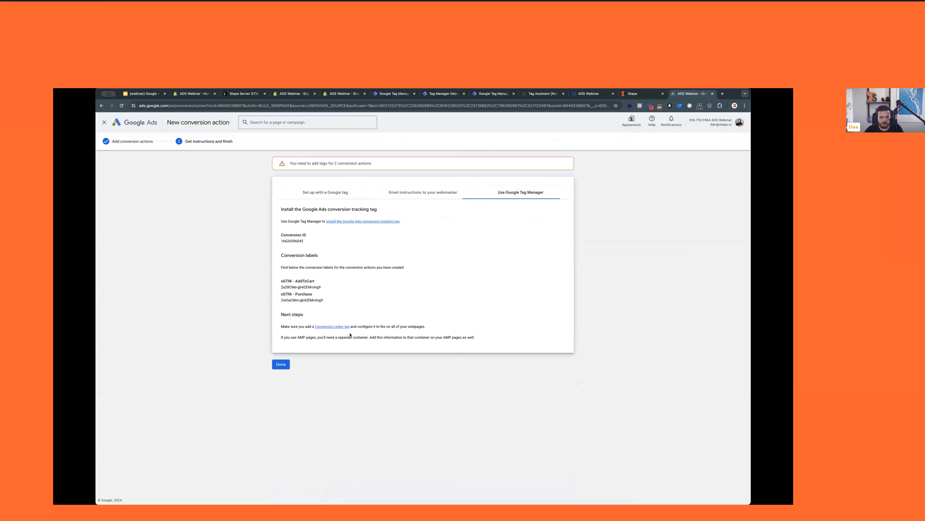
pyautogui.doubleClick(292, 241)
pyautogui.tripleClick(308, 288)
pyautogui.click(365, 290)
pyautogui.doubleClick(290, 241)
pyautogui.hotkey('ctrl', 'c')
# Try to save the ADS - add_to_cart tag with "tmp" as Conversion ID and Conversion Label, and reload the server container page
pyautogui.click(403, 93)
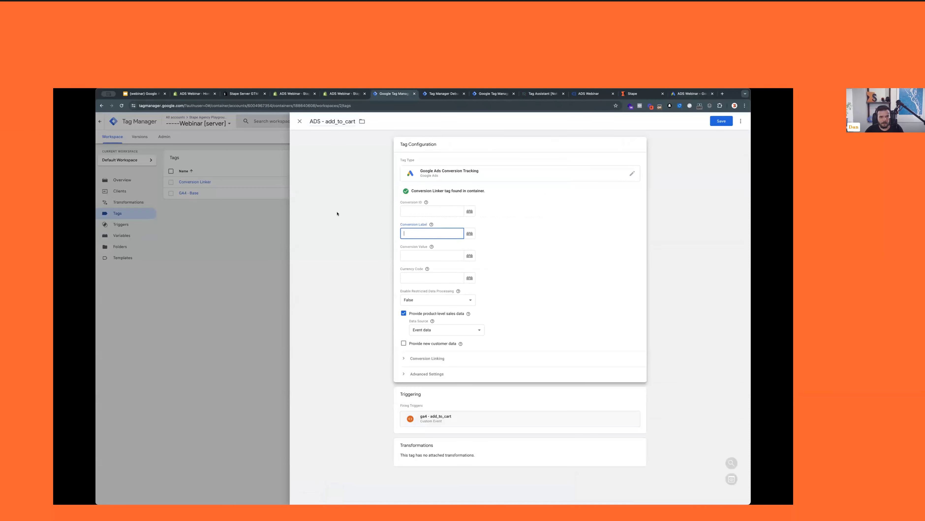
pyautogui.click(425, 214)
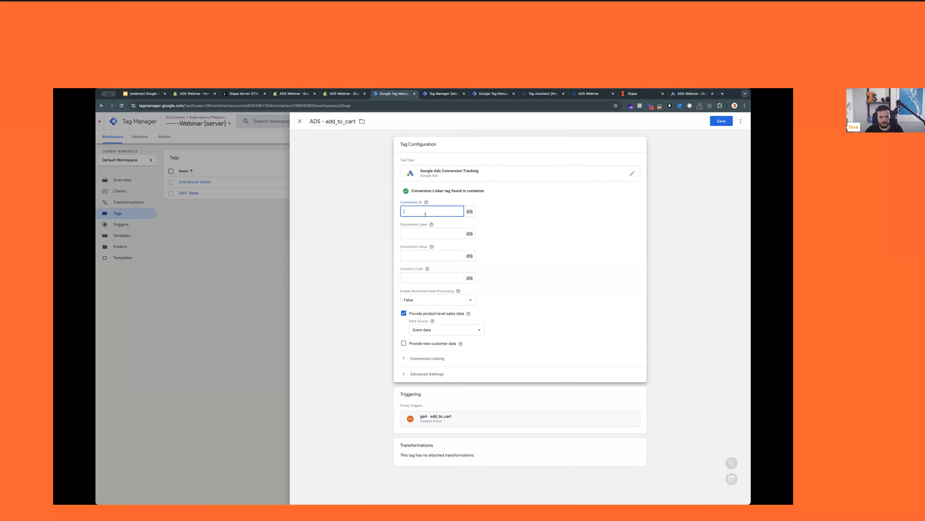
pyautogui.write('tmp')
pyautogui.click(457, 235)
pyautogui.write('tmp')
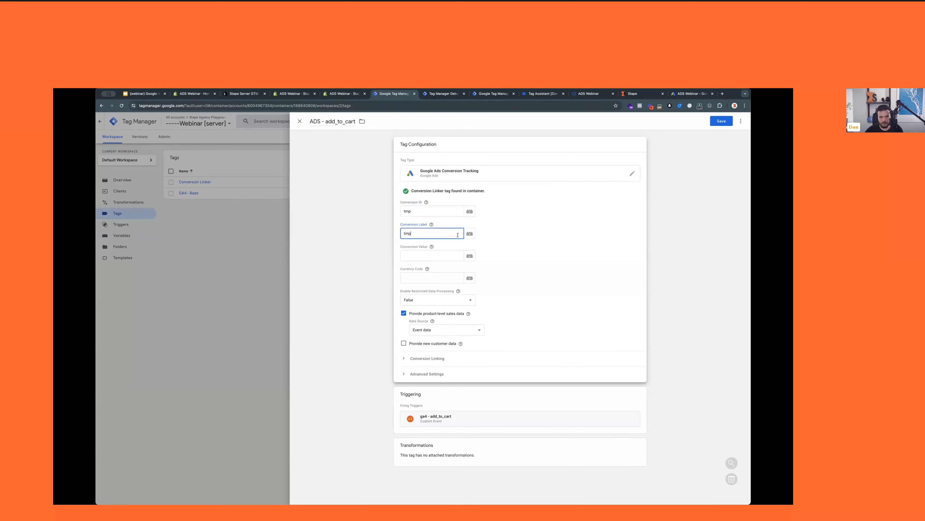
pyautogui.click(721, 121)
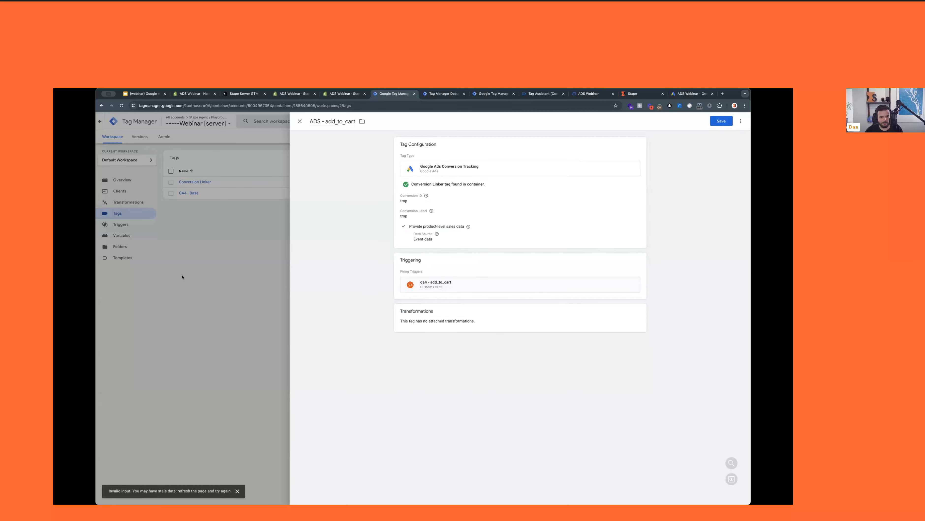
pyautogui.press('super+r')
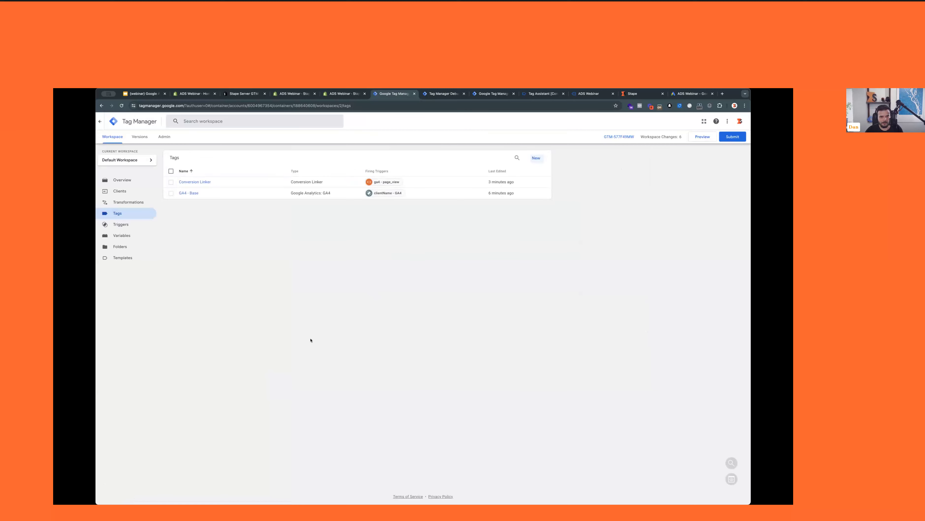
# Create a new user-defined variable of type Constant and paste the copied Google Ads conversion ID as its value
pyautogui.click(135, 235)
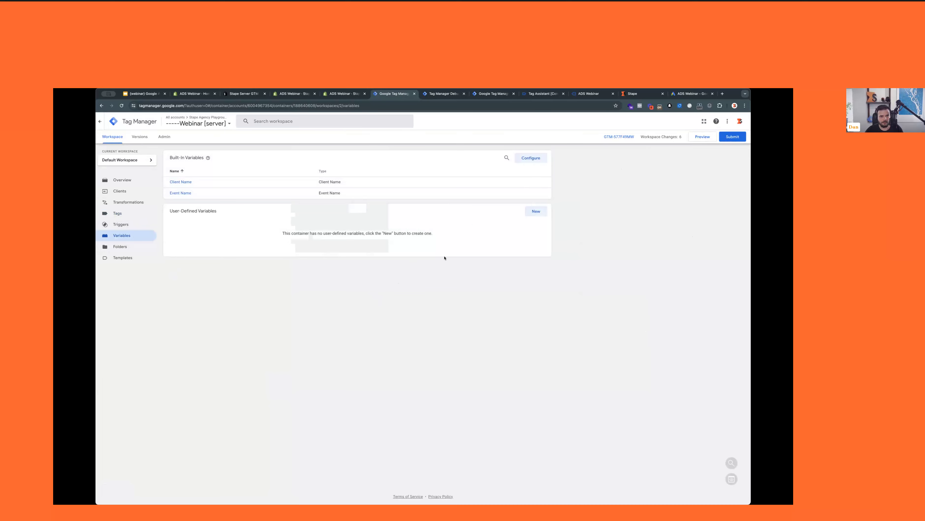
pyautogui.click(548, 211)
pyautogui.click(520, 162)
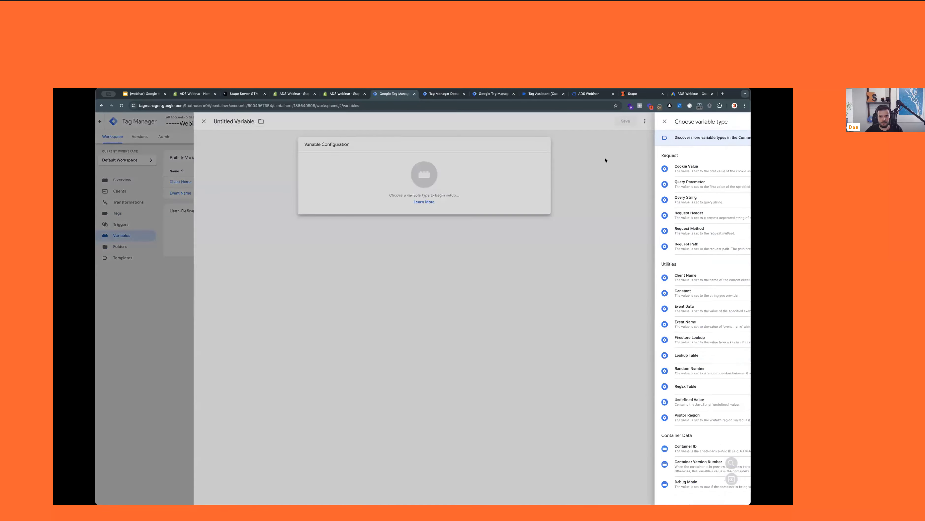
pyautogui.click(596, 292)
pyautogui.click(412, 197)
pyautogui.hotkey('ctrl', 'v')
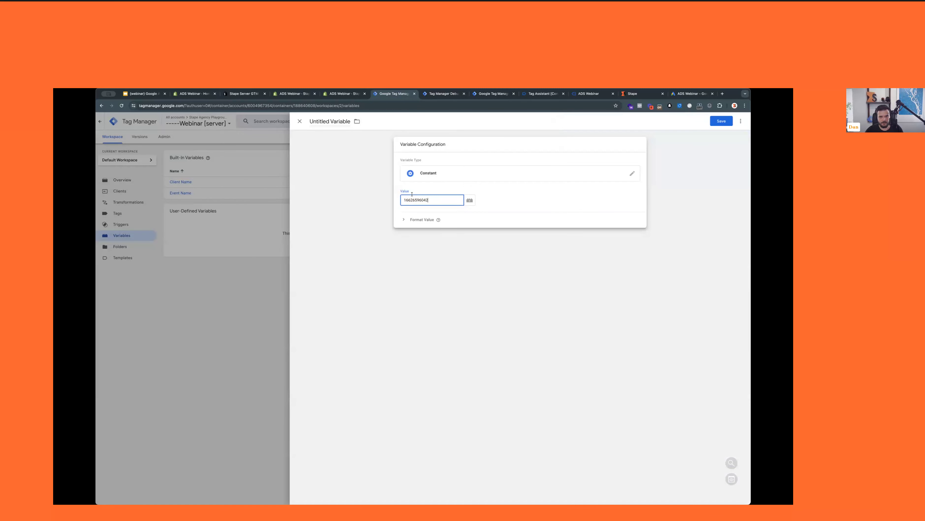
# Name the constant variable "const - ads conversion id" and save it
pyautogui.click(323, 122)
pyautogui.write('consrt')
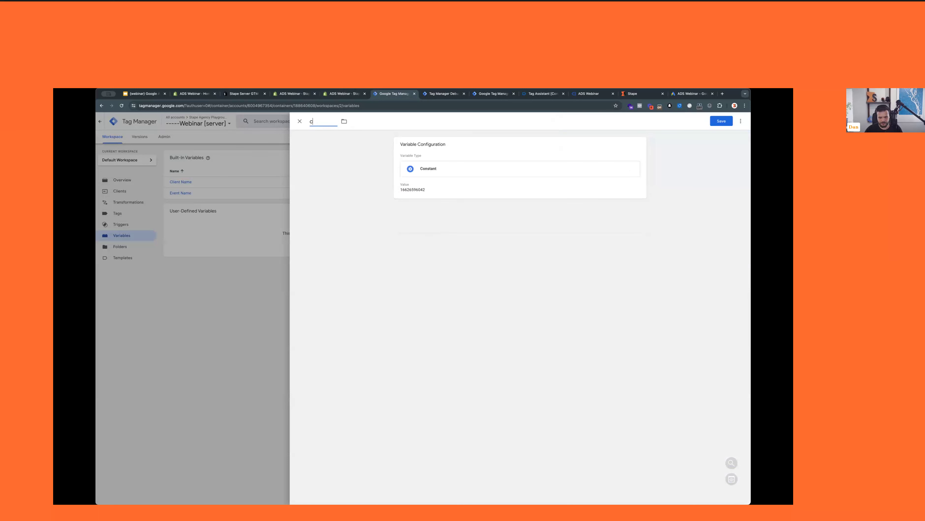
pyautogui.press('BackSpace')
pyautogui.press('BackSpace')
pyautogui.write('t - ads conversion id')
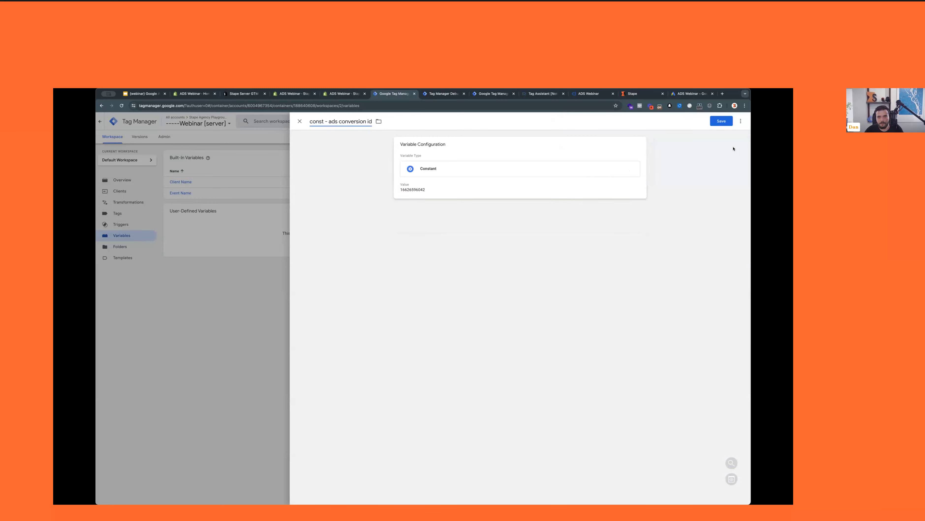
pyautogui.click(722, 122)
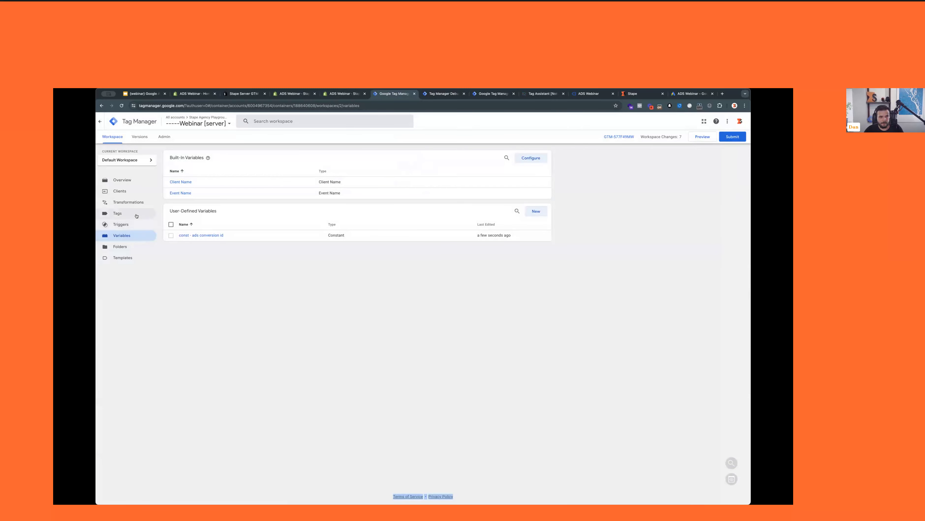
# Create a new tag in the server container with the Google Ads Conversion Tracking type
pyautogui.click(136, 213)
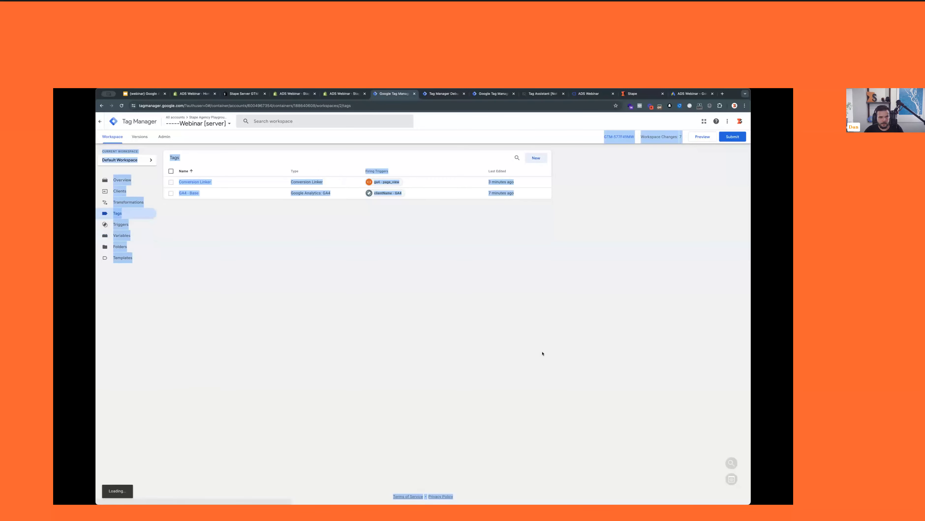
pyautogui.click(531, 162)
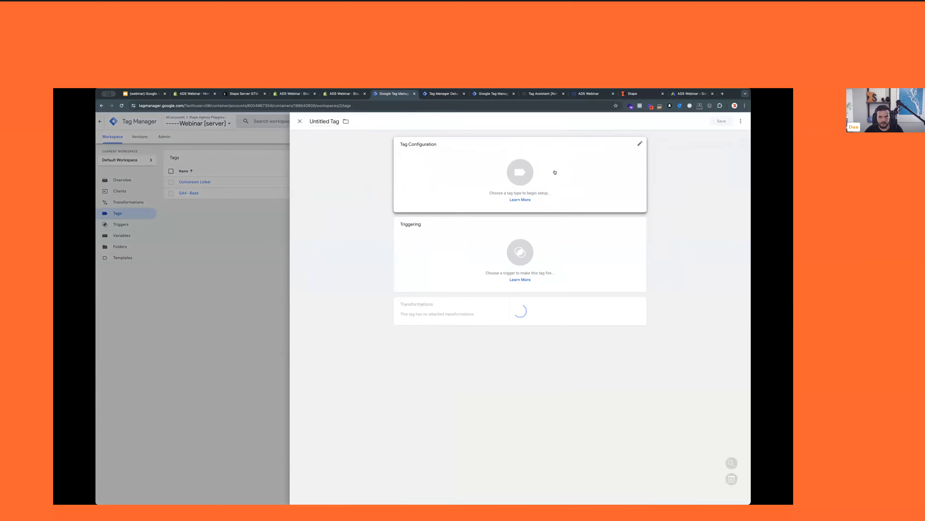
pyautogui.click(554, 171)
pyautogui.click(655, 187)
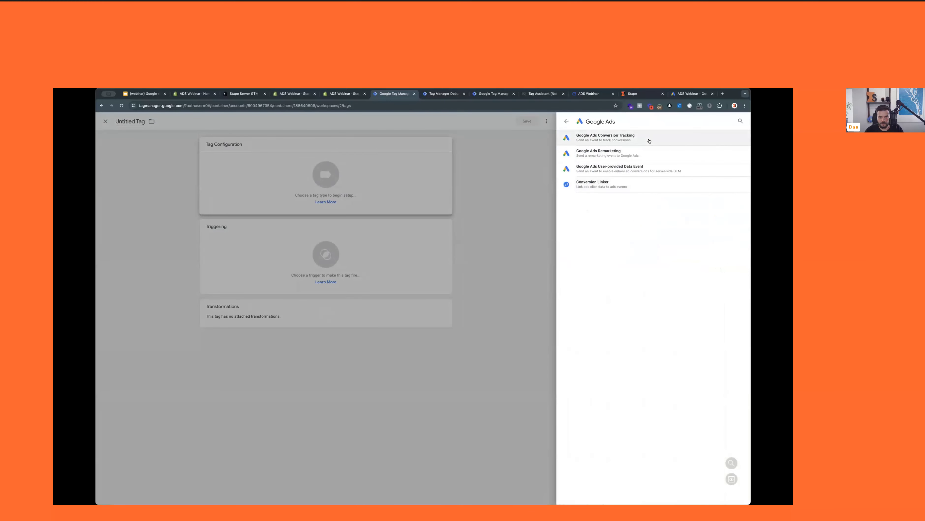
pyautogui.click(651, 140)
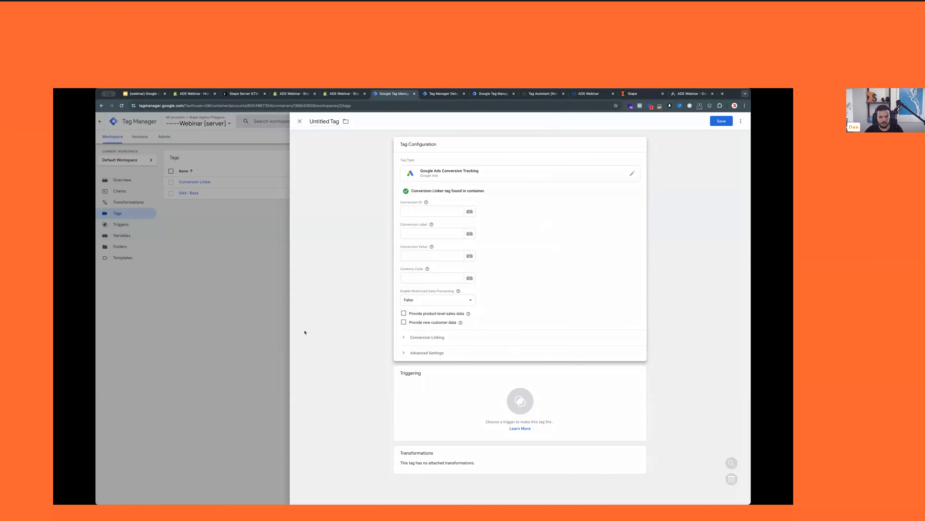
# Enable product-level sales data for the tag and assign the "ga4 - add_to_cart" trigger to it
pyautogui.click(403, 314)
pyautogui.click(522, 438)
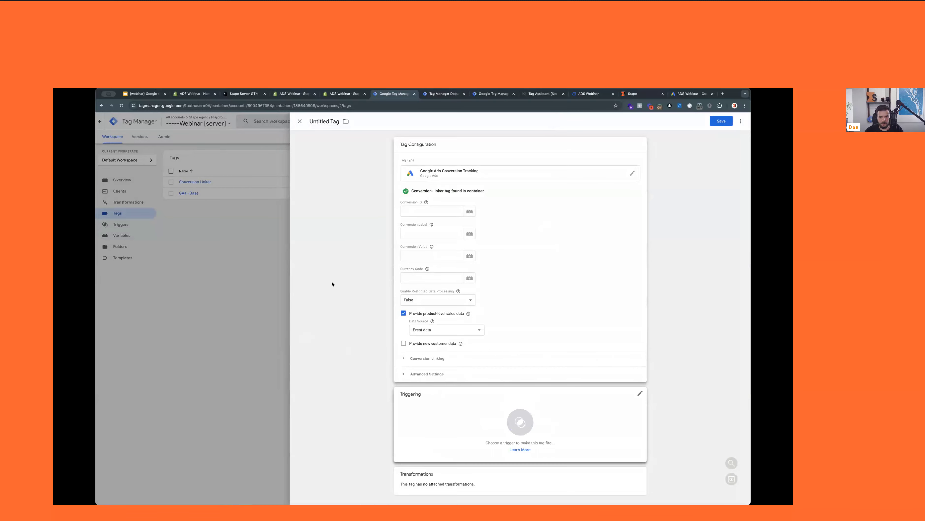
pyautogui.click(328, 168)
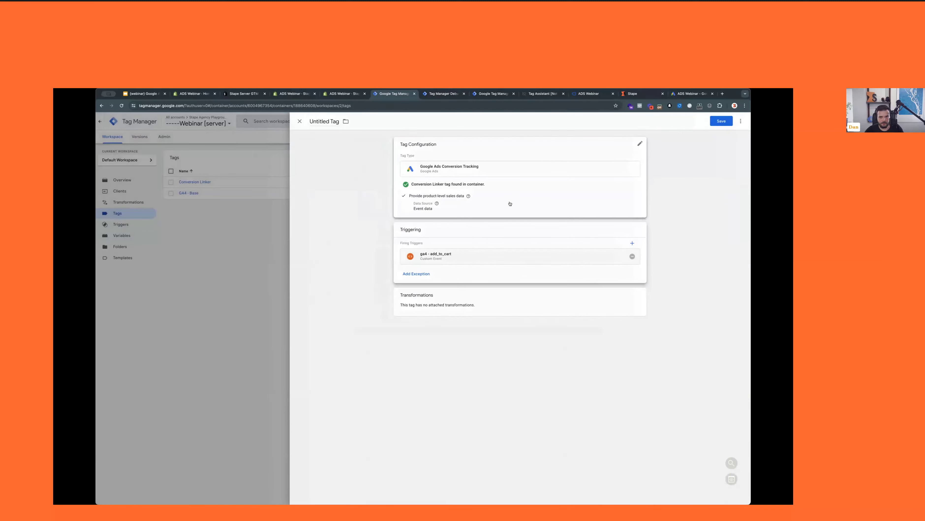
# Set the tag's Conversion ID to the variable "const - ads conversion id"
pyautogui.click(438, 211)
pyautogui.click(469, 211)
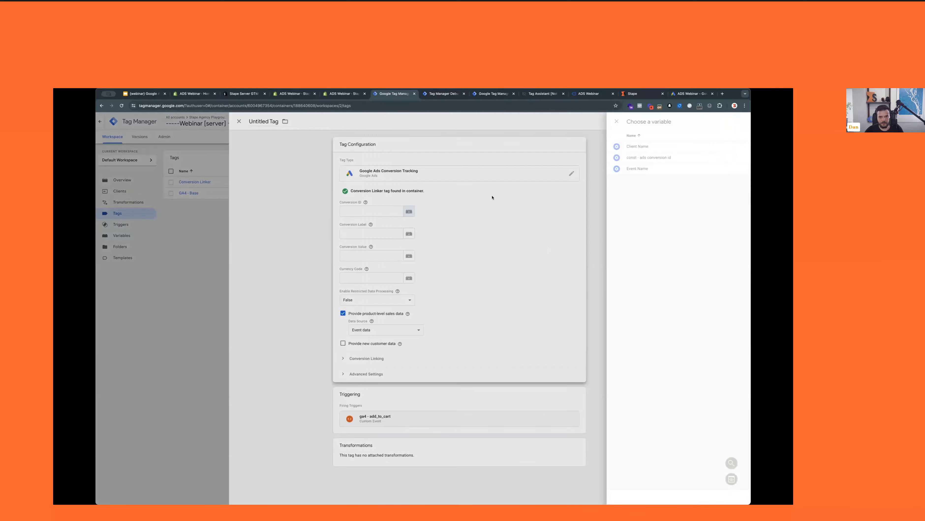
pyautogui.click(354, 157)
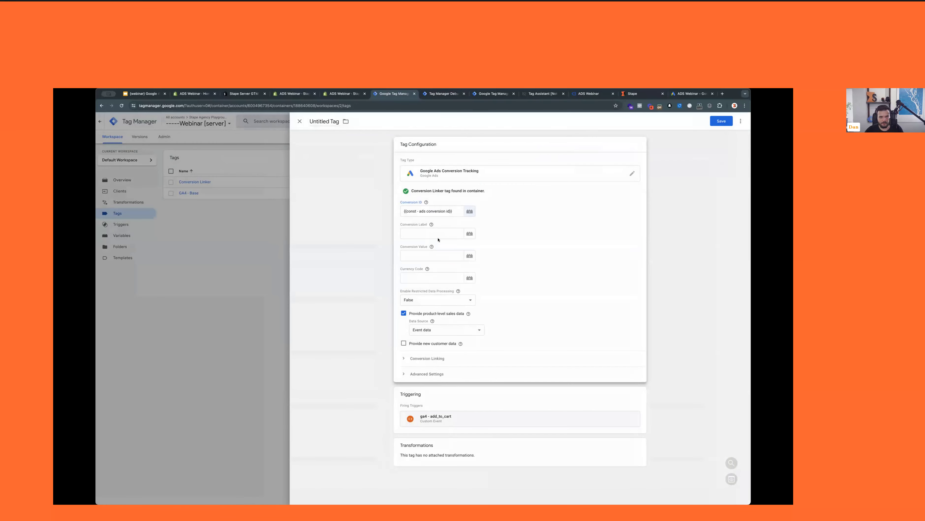
# Copy the "sGTM - AddToCart" conversion label from Google Ads and paste it as the tag's Conversion Label in Tag Manager
pyautogui.click(680, 93)
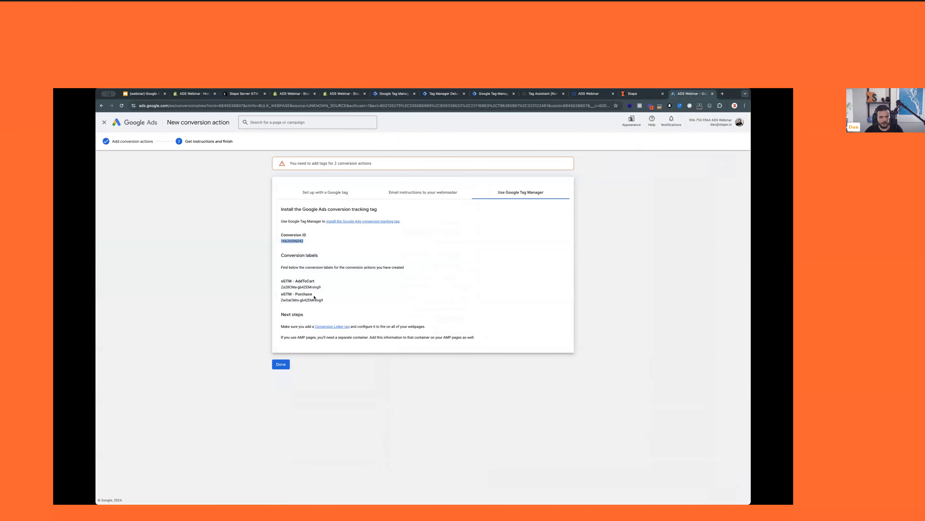
pyautogui.tripleClick(309, 287)
pyautogui.click(437, 95)
pyautogui.click(392, 95)
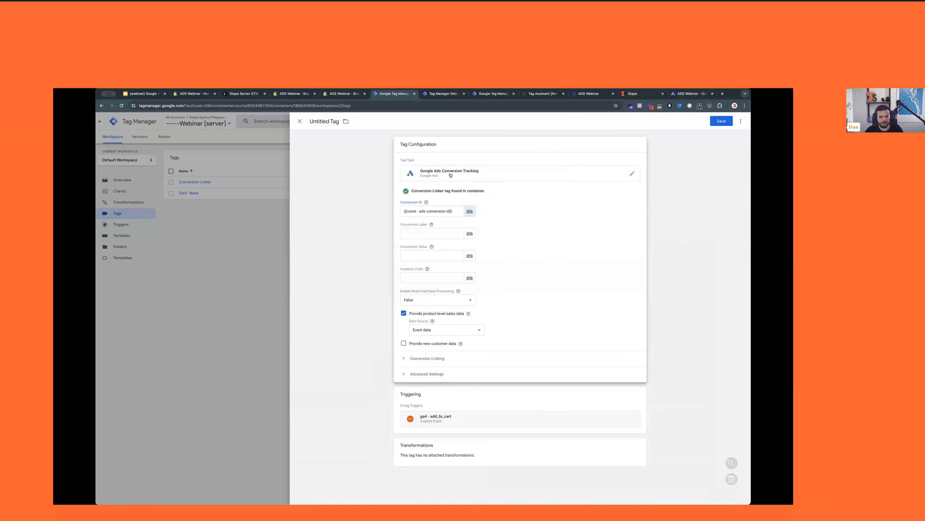
pyautogui.click(433, 233)
pyautogui.hotkey('ctrl', 'v')
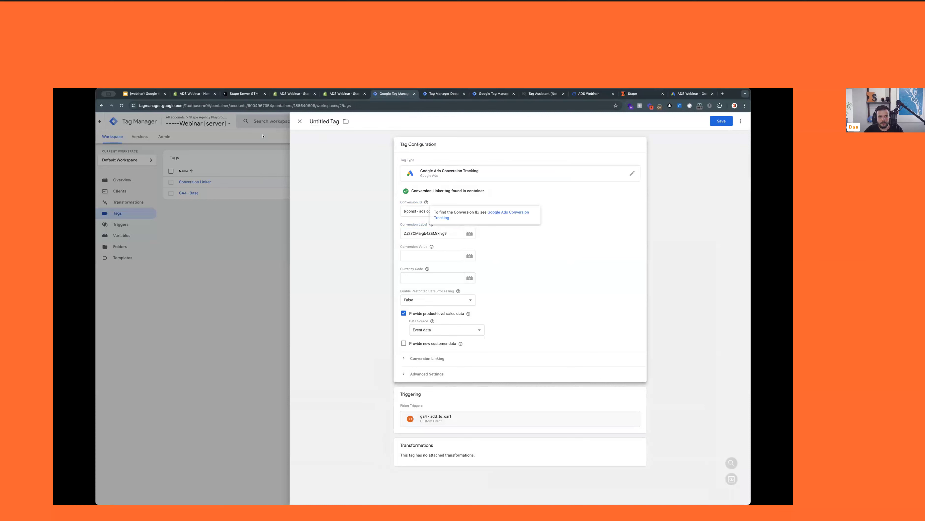
# Name the conversion tag "ADS - add_to_cart" and save it
pyautogui.click(318, 121)
pyautogui.write('ADS - add_to_carty')
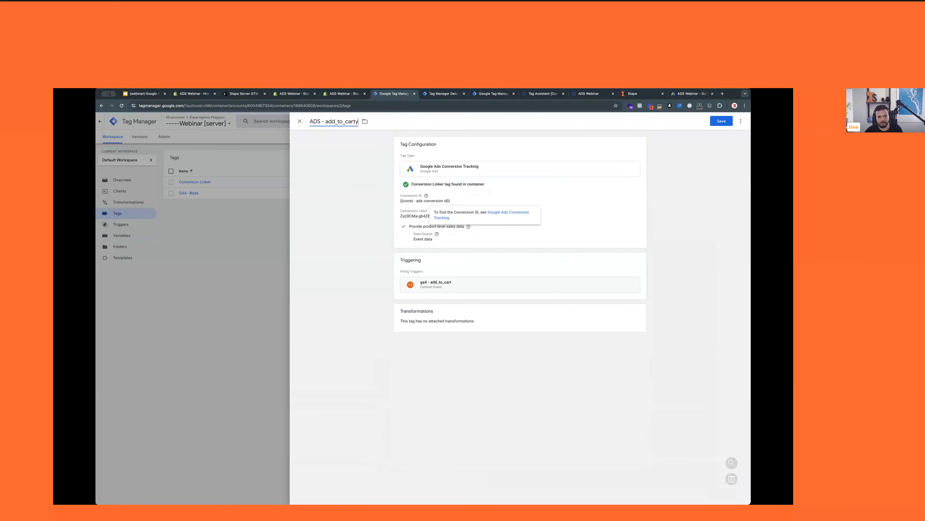
pyautogui.press('BackSpace')
pyautogui.click(721, 122)
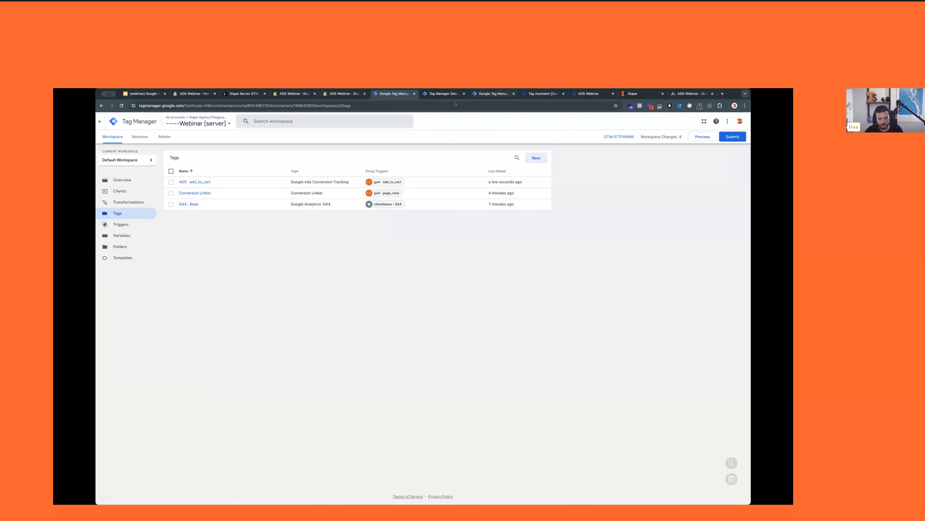
# Close the browser pages of the old preview session: the server debug page, Tag Assistant and the shop
pyautogui.click(448, 97)
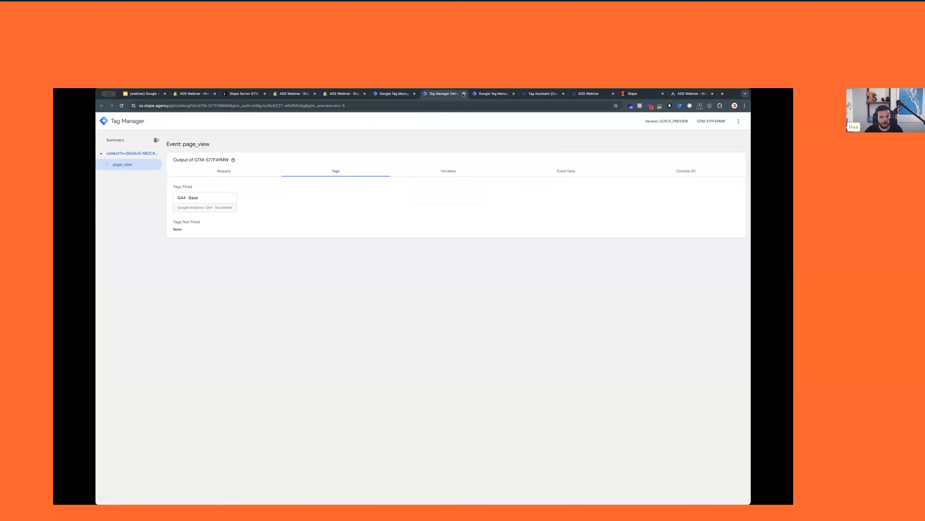
pyautogui.click(463, 94)
pyautogui.click(496, 94)
pyautogui.click(513, 94)
pyautogui.click(513, 94)
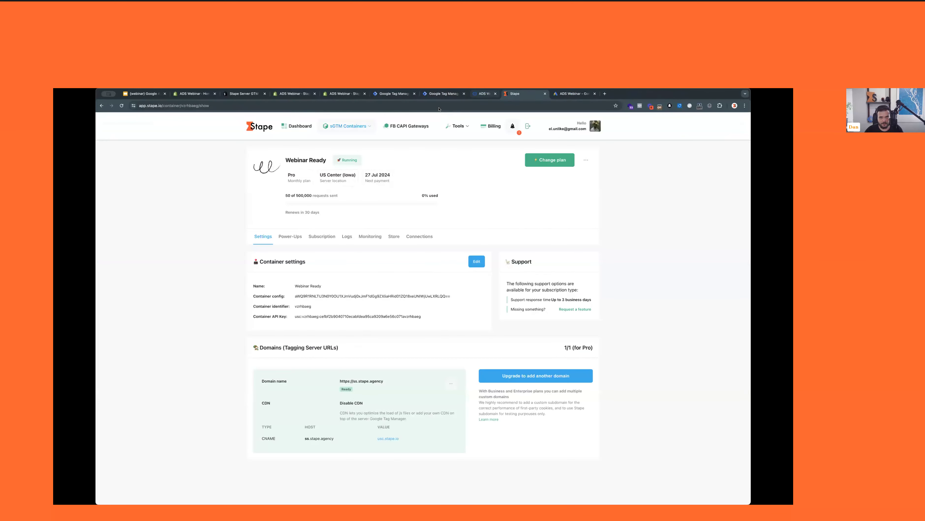
pyautogui.click(394, 93)
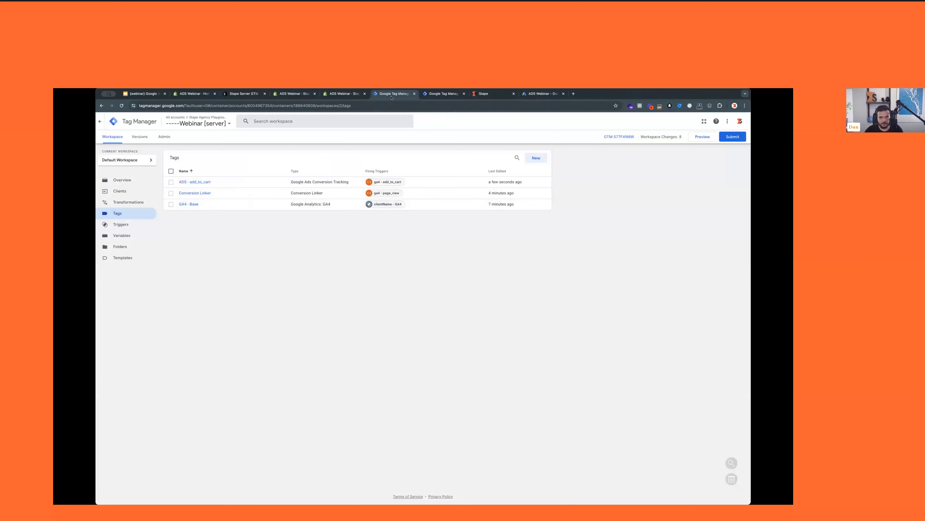
pyautogui.click(698, 139)
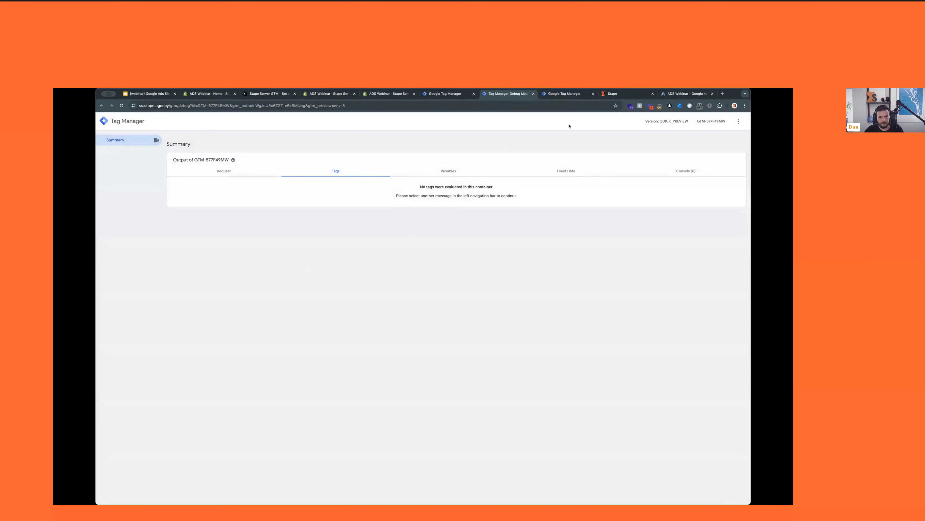
pyautogui.click(569, 94)
pyautogui.press('Escape')
pyautogui.click(701, 137)
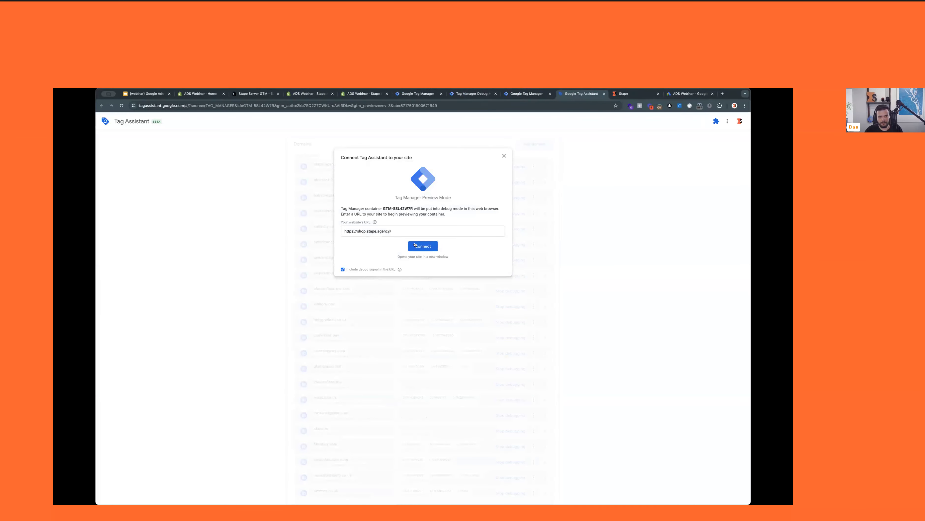
pyautogui.click(422, 247)
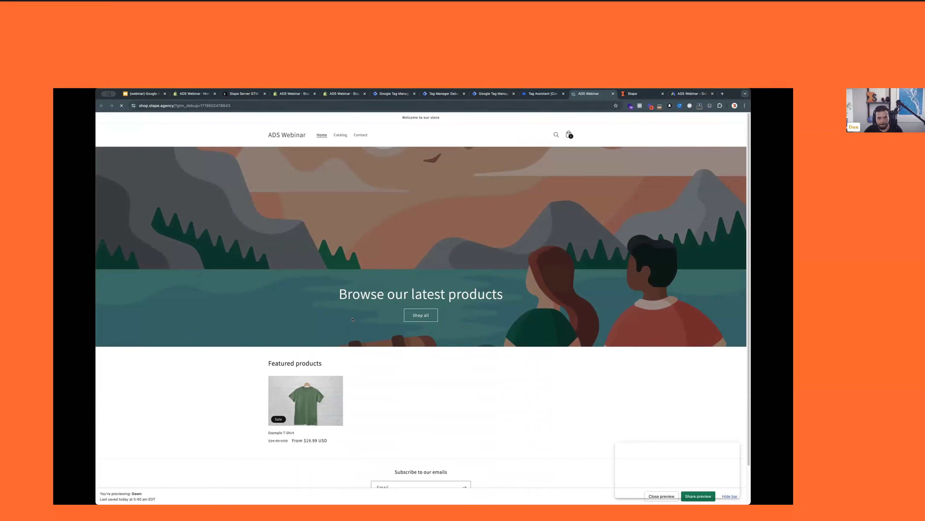
# Open the Example T-Shirt product in the previewed shop and add it to the cart
pyautogui.scroll(-2, 359, 375)
pyautogui.click(303, 357)
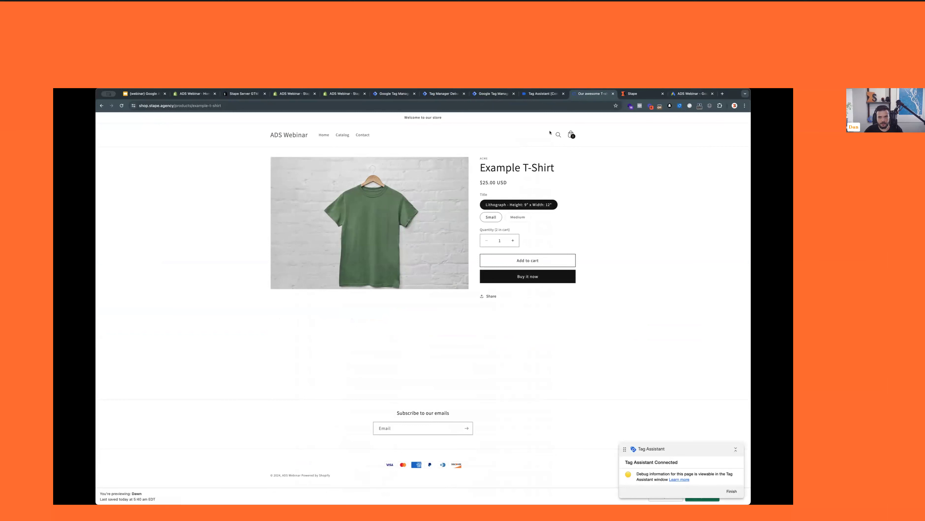
pyautogui.click(539, 260)
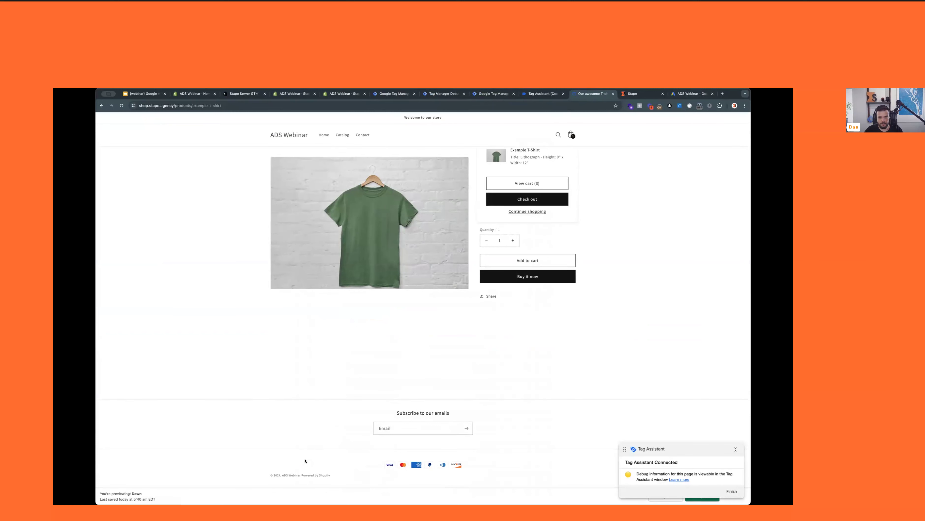
# Examine the details of the "GA4 - add_to_cart" tag for the add_to_cart_stape event in Tag Assistant
pyautogui.hotkey('ctrl', 'shift', 'Tab')
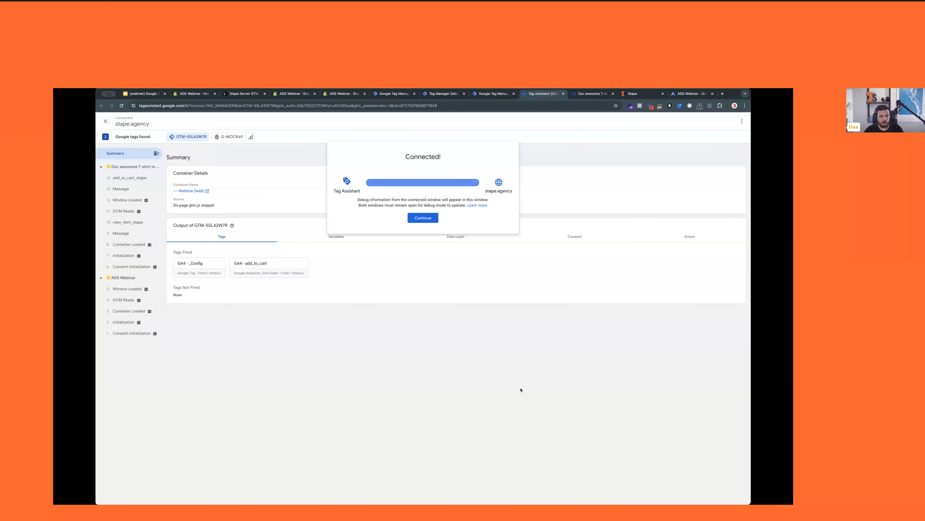
pyautogui.click(144, 180)
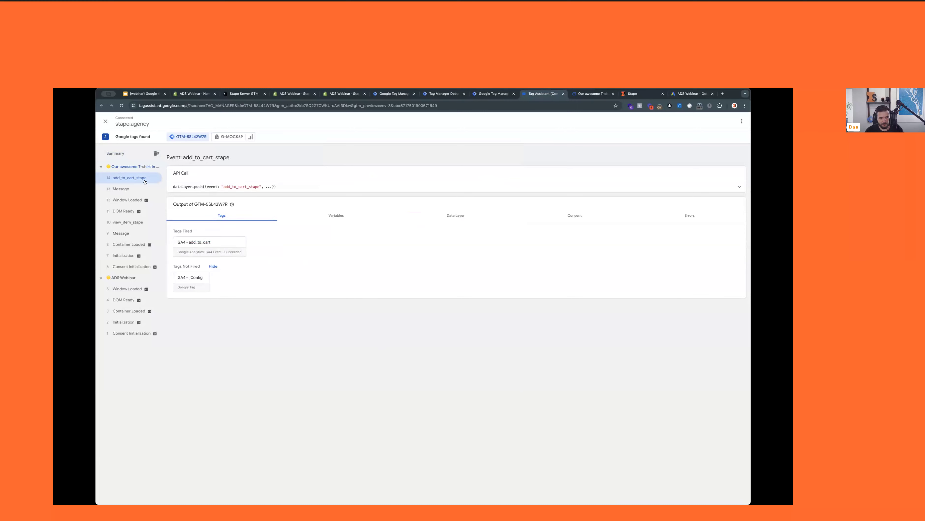
pyautogui.click(195, 246)
pyautogui.tripleClick(527, 223)
pyautogui.click(533, 225)
pyautogui.tripleClick(518, 247)
pyautogui.click(518, 248)
pyautogui.click(514, 327)
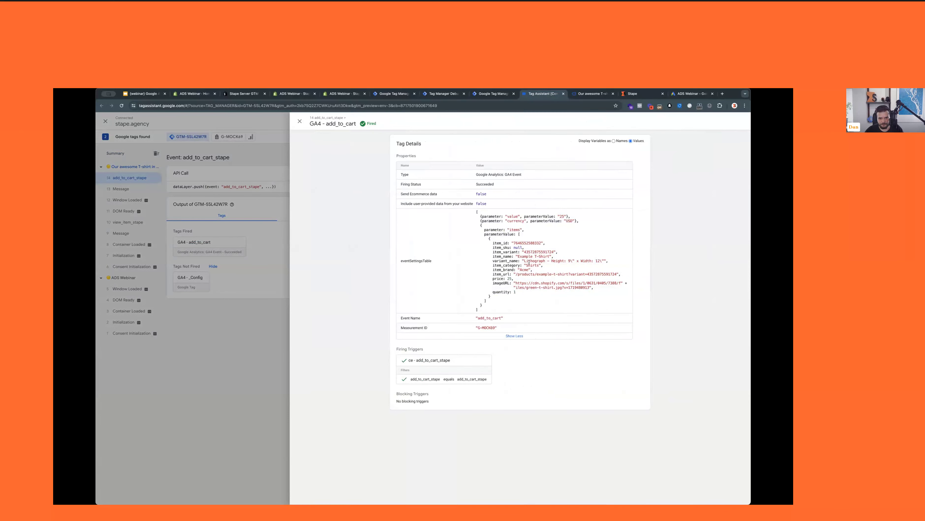
pyautogui.click(287, 306)
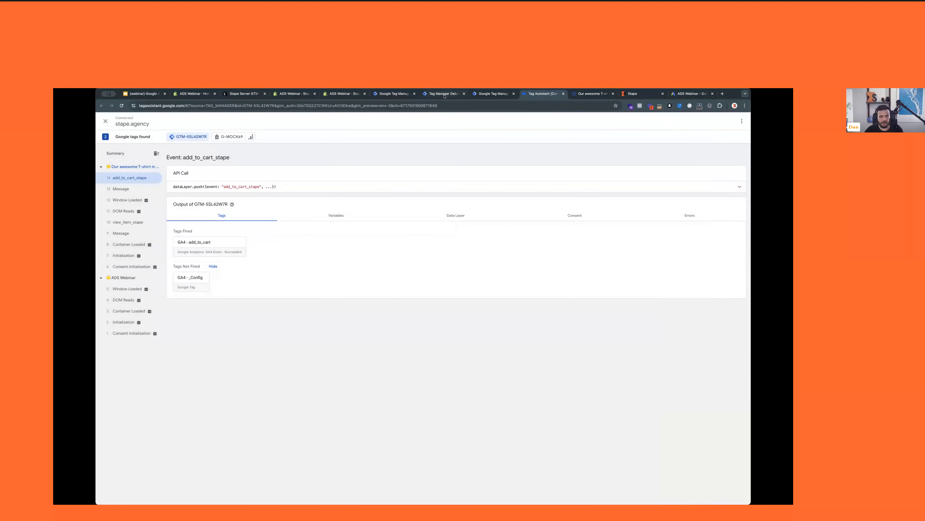
# Examine the items, value and currency in the add_to_cart event data of the server container preview, then return to its tags
pyautogui.click(443, 94)
pyautogui.click(124, 164)
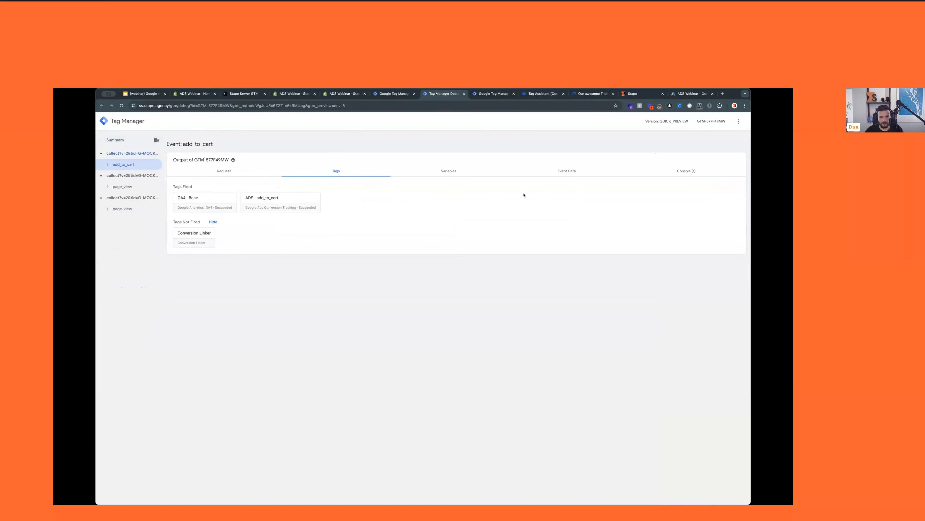
pyautogui.click(567, 171)
pyautogui.scroll(-3, 241, 286)
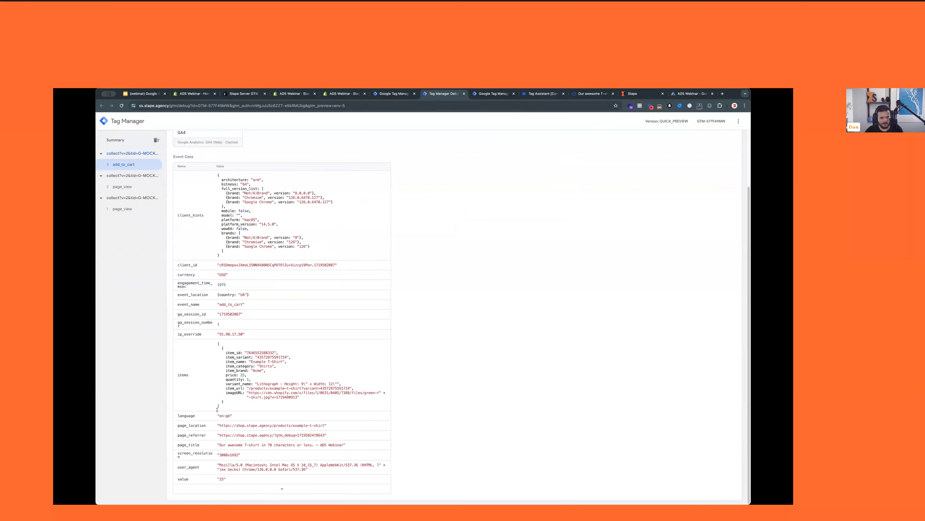
pyautogui.moveTo(300, 397); pyautogui.dragTo(225, 353)
pyautogui.click(263, 368)
pyautogui.moveTo(227, 479); pyautogui.dragTo(195, 480)
pyautogui.scroll(3, 206, 391)
pyautogui.scroll(-3, 247, 288)
pyautogui.moveTo(229, 275); pyautogui.dragTo(178, 274)
pyautogui.scroll(3, 649, 205)
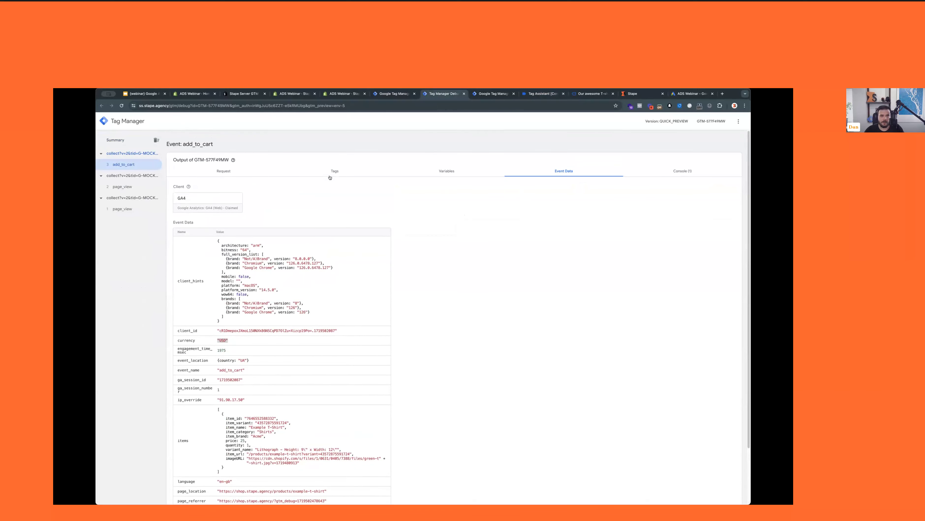
pyautogui.click(336, 170)
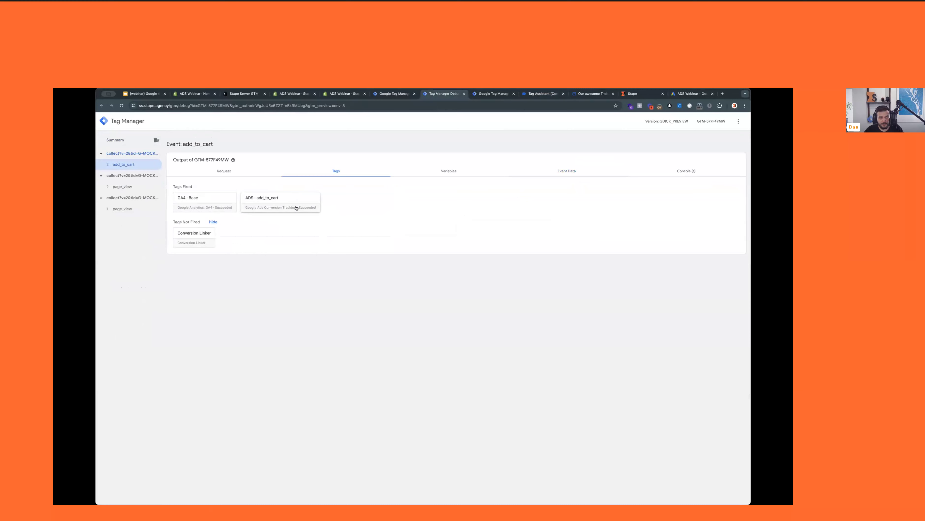
# Examine the full details of the "ADS - add_to_cart" tag with variables shown as values, focusing on the conversion ID and label
pyautogui.click(263, 198)
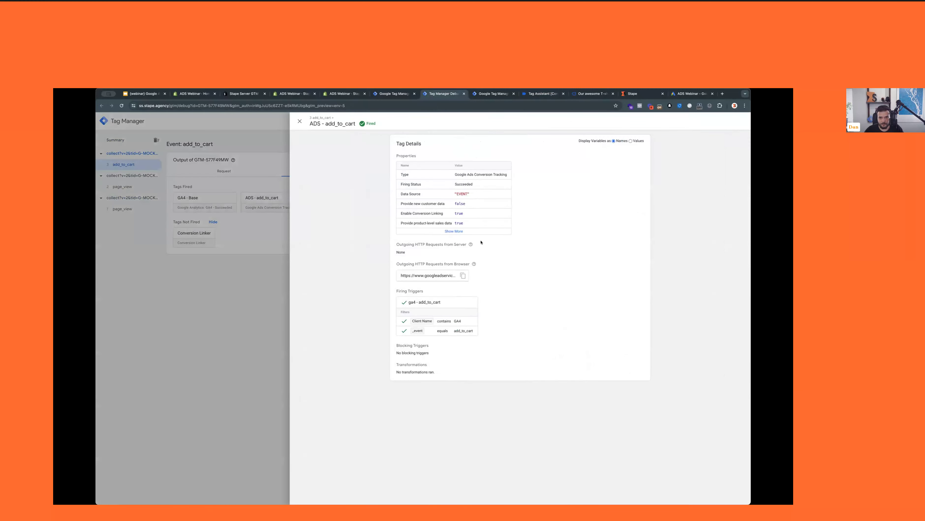
pyautogui.click(453, 231)
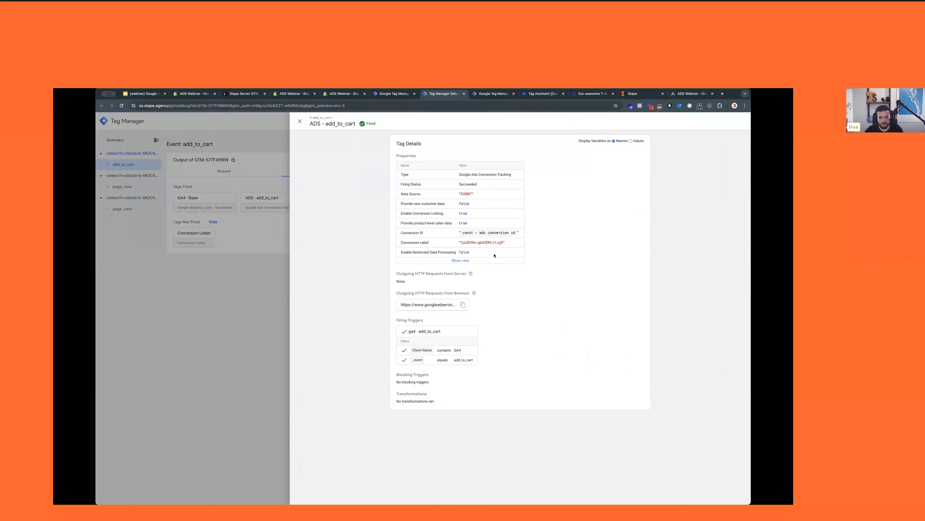
pyautogui.click(630, 141)
pyautogui.moveTo(465, 233); pyautogui.dragTo(512, 246)
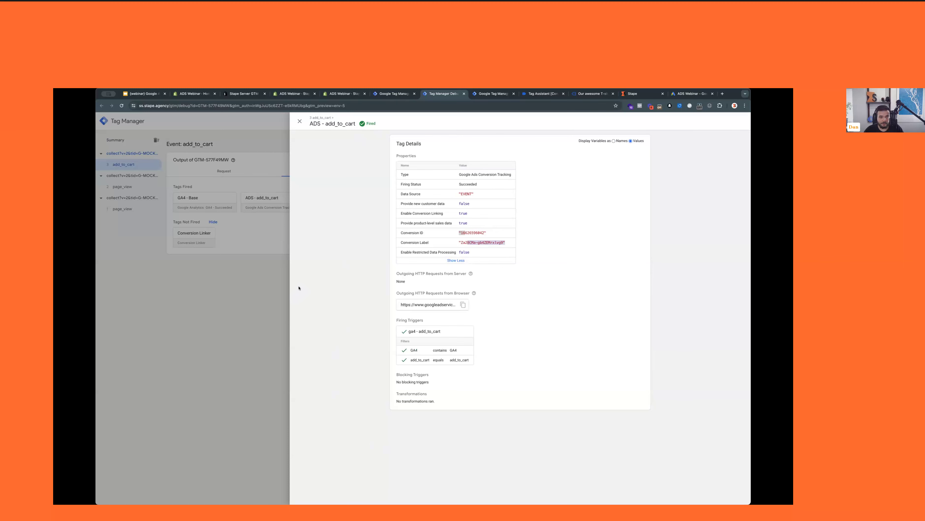
pyautogui.click(272, 316)
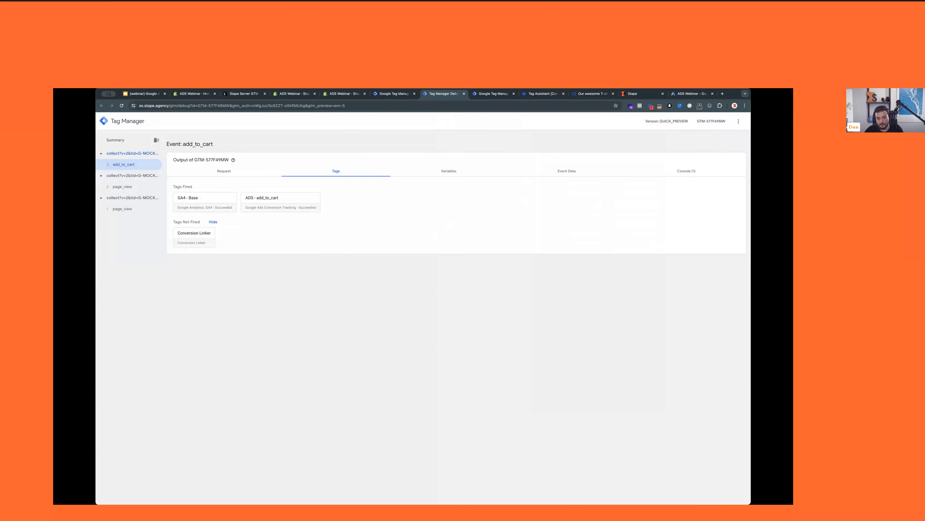
# Highlight the sGTM - Purchase conversion label in the Google Ads conversion instructions
pyautogui.click(682, 94)
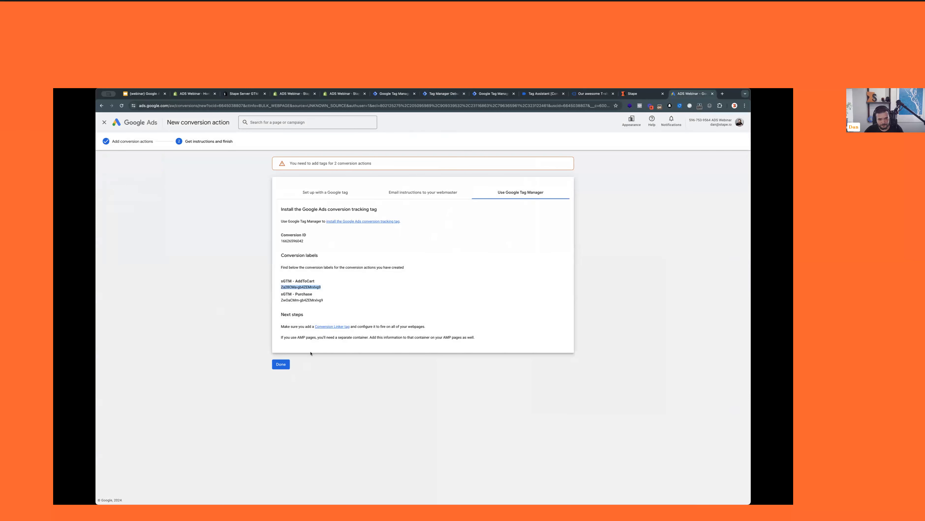
pyautogui.moveTo(323, 300); pyautogui.dragTo(281, 299)
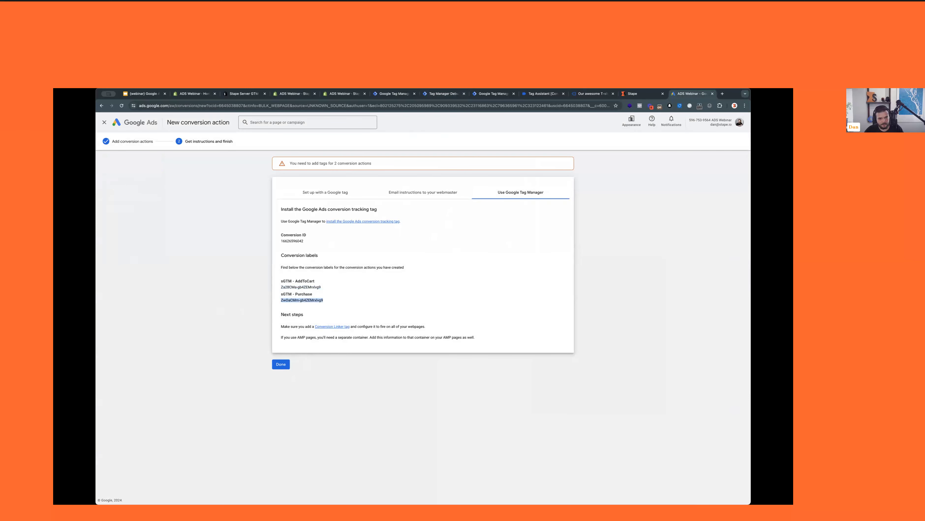
pyautogui.press('super+Tab')
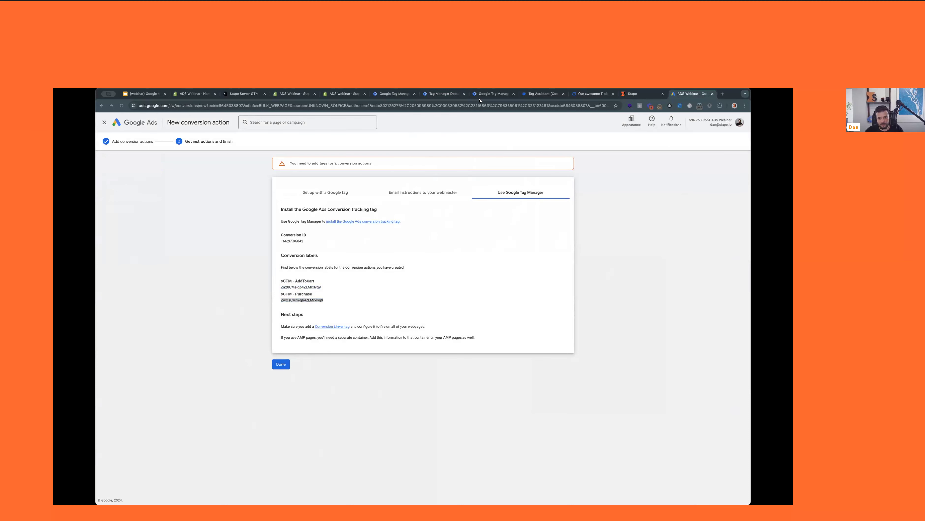
# Recheck the expanded properties of the fired "ADS - add_to_cart" tag in the server container preview, then close its details
pyautogui.click(444, 94)
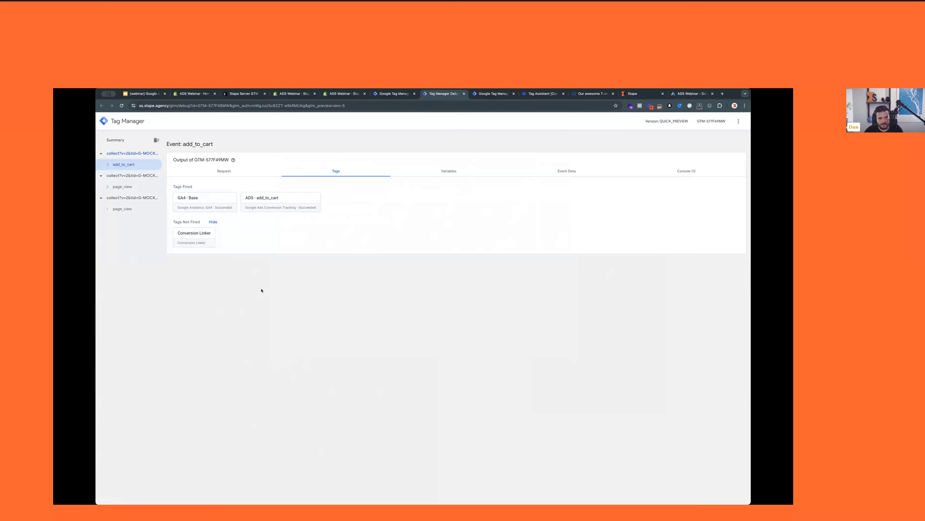
pyautogui.click(276, 205)
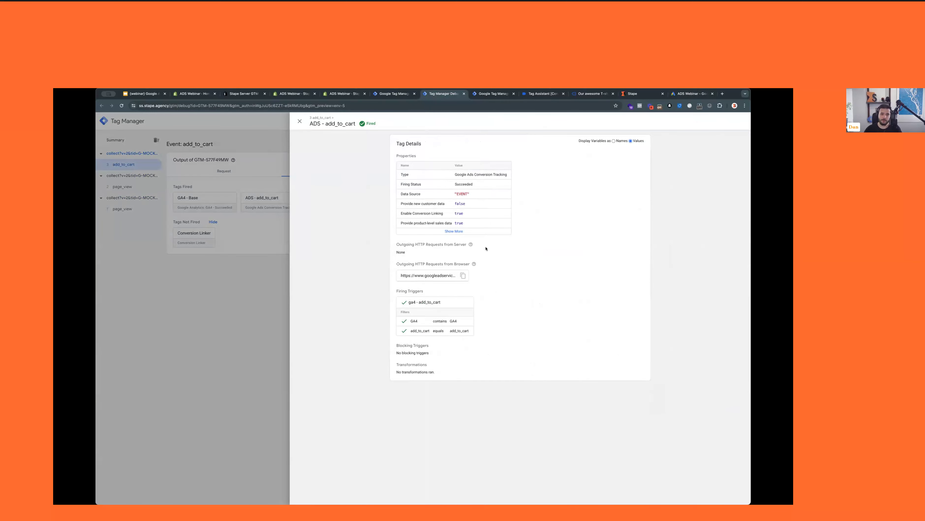
pyautogui.click(453, 231)
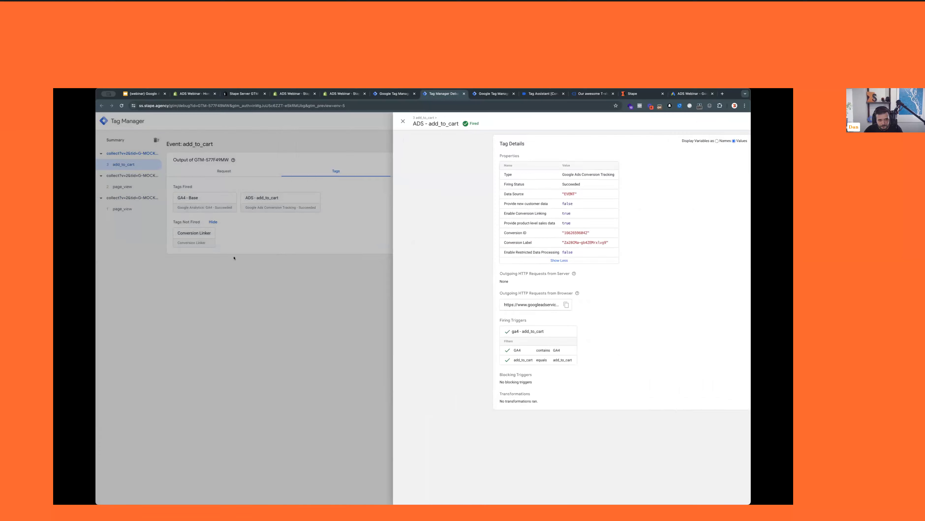
pyautogui.click(233, 256)
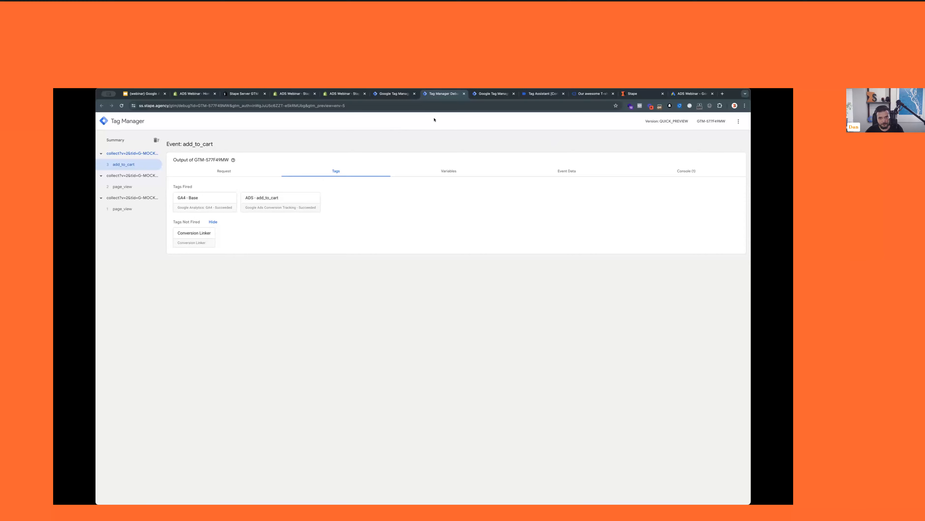
# Try to check out the existing Example T-Shirt cart in the previewed shop
pyautogui.click(543, 93)
pyautogui.click(493, 93)
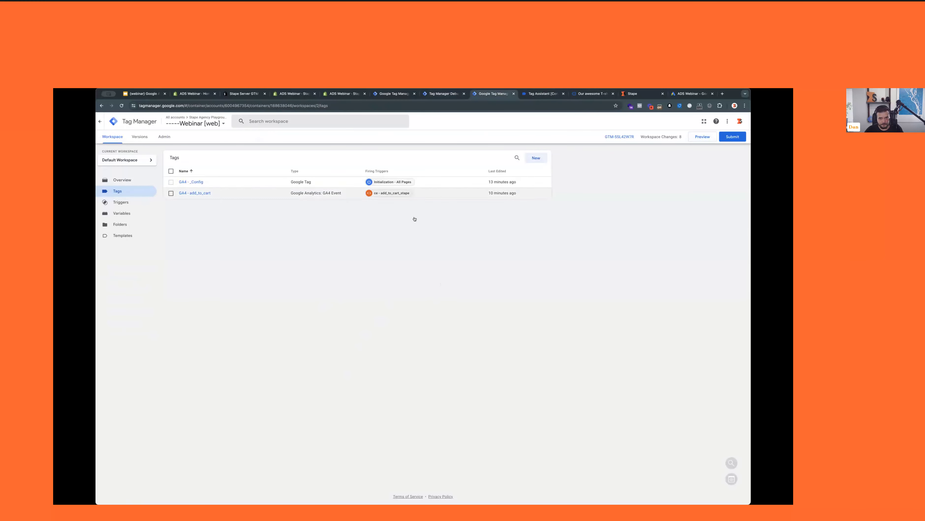
pyautogui.click(588, 94)
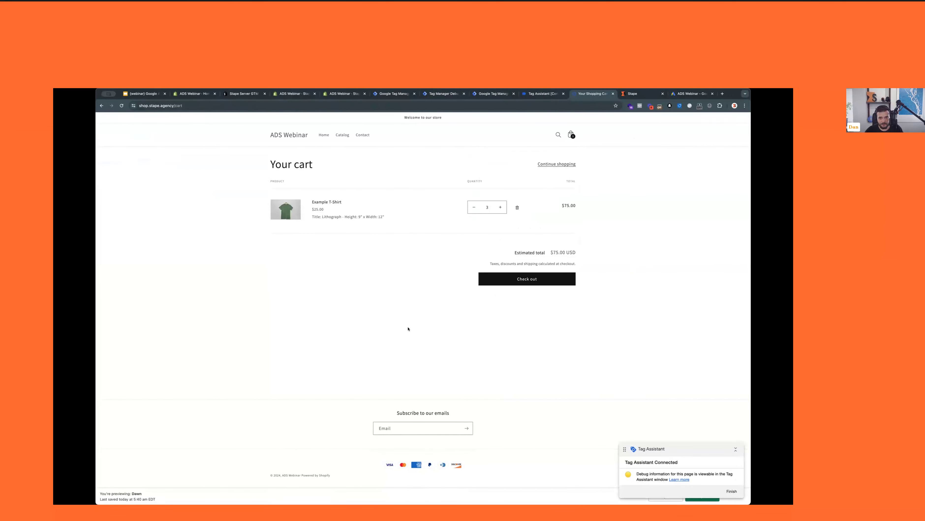
pyautogui.click(543, 279)
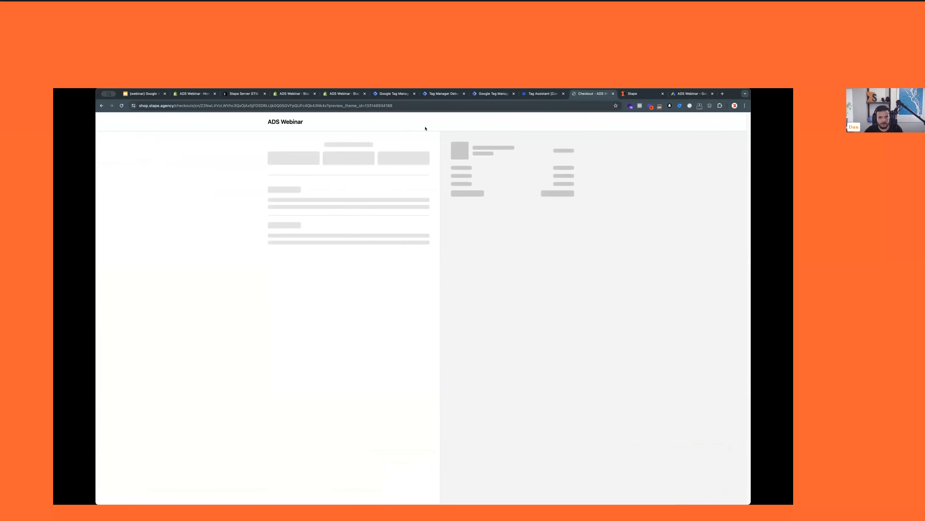
pyautogui.click(444, 106)
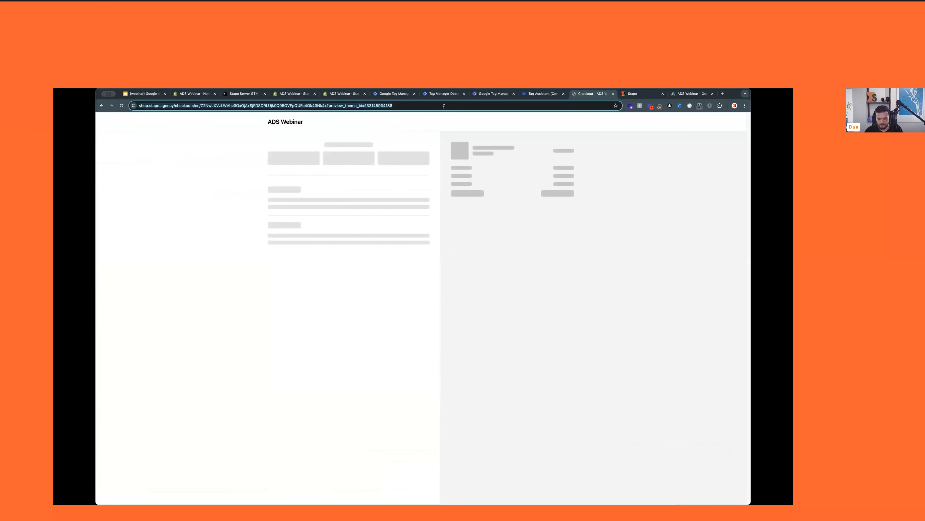
pyautogui.click(345, 190)
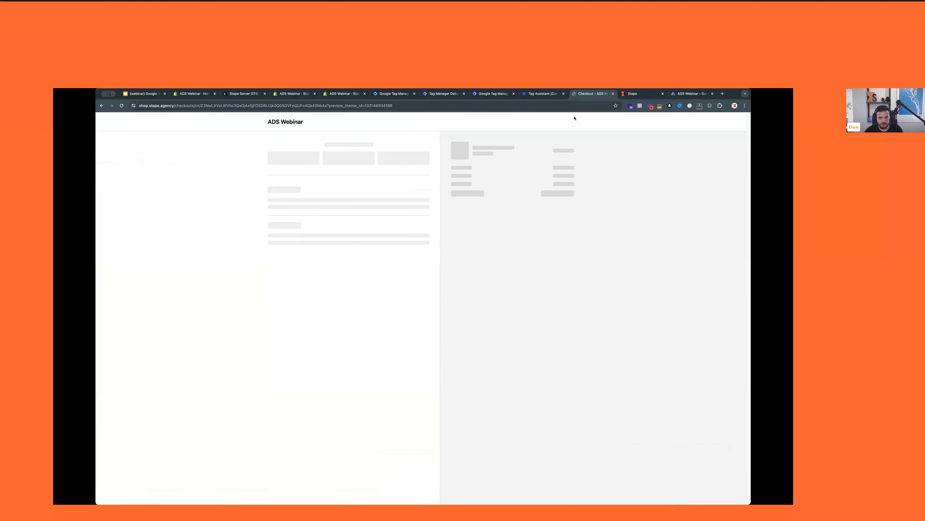
# Close the old Tag Assistant and checkout pages and restart the web container preview on the shop
pyautogui.click(563, 93)
pyautogui.click(563, 94)
pyautogui.click(493, 94)
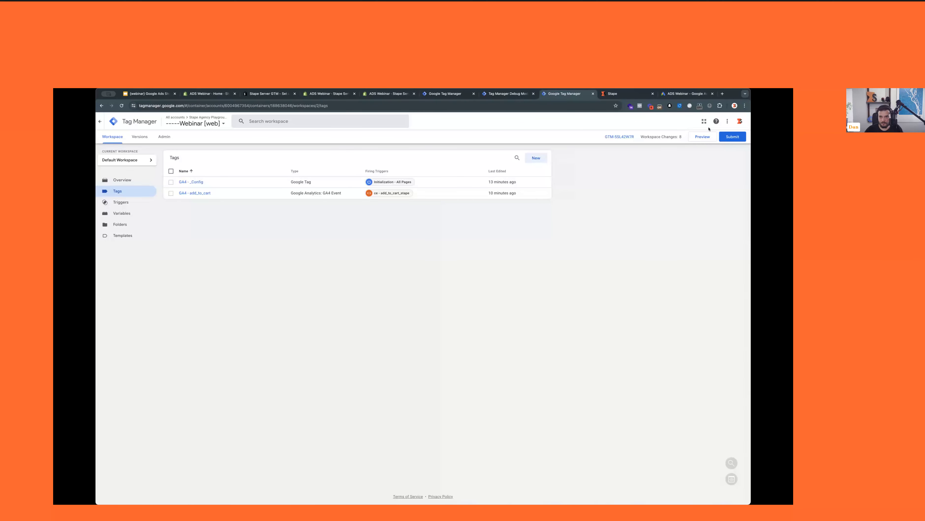
pyautogui.click(702, 137)
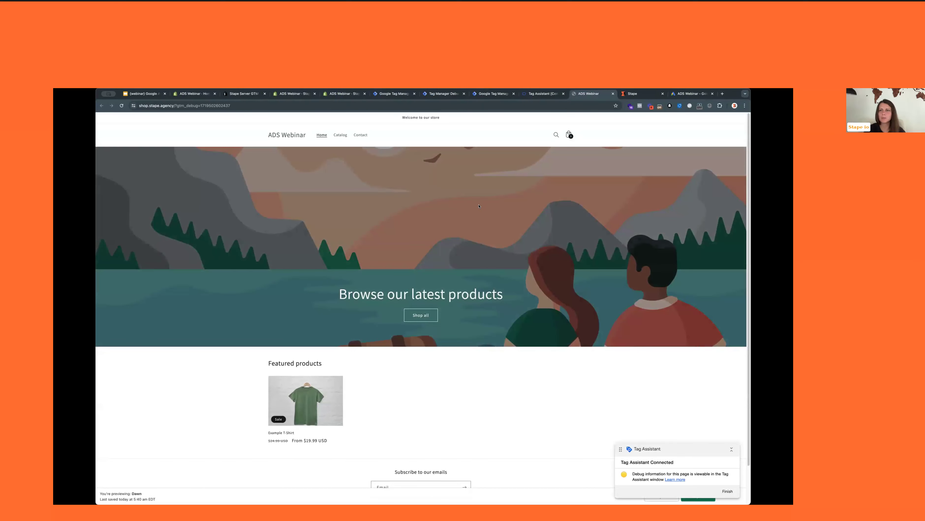
# Open the Example T-Shirt product in the previewed shop and reduce its quantity in the cart to 1
pyautogui.scroll(-1, 457, 239)
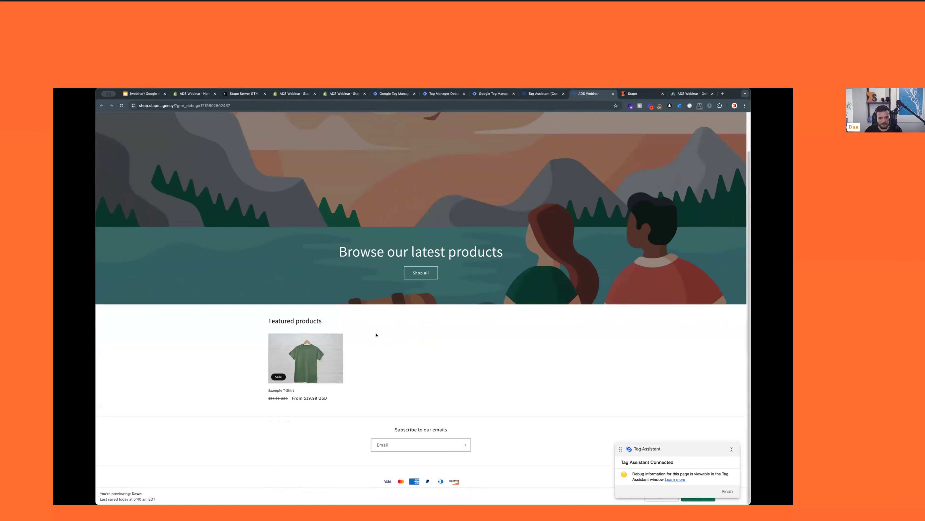
pyautogui.click(323, 363)
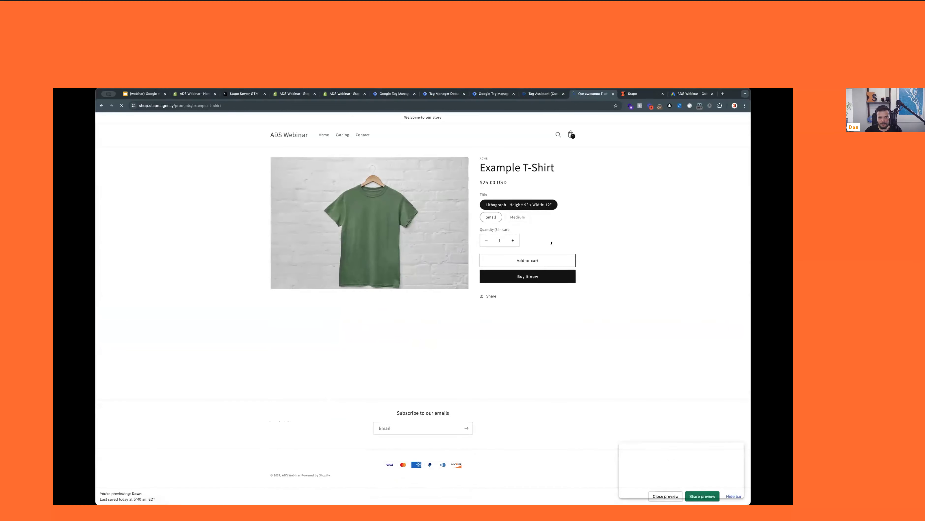
pyautogui.click(571, 135)
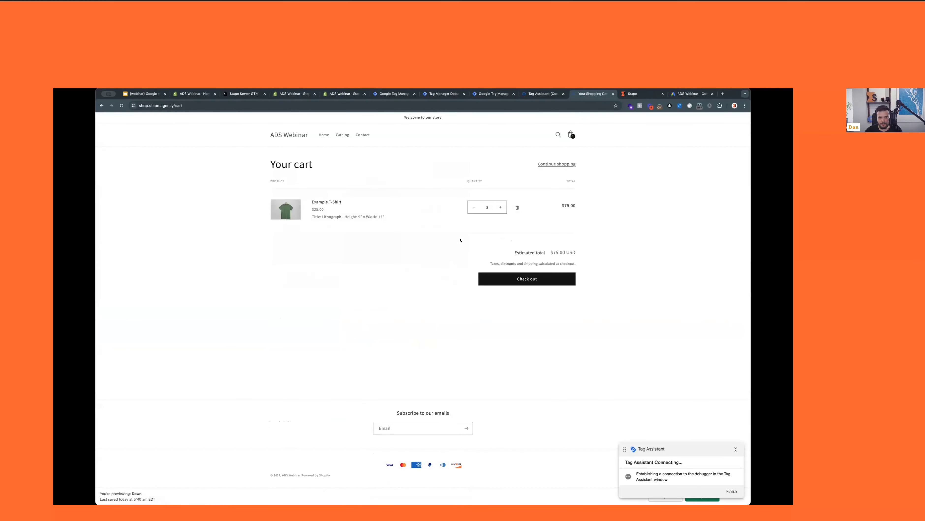
pyautogui.click(473, 207)
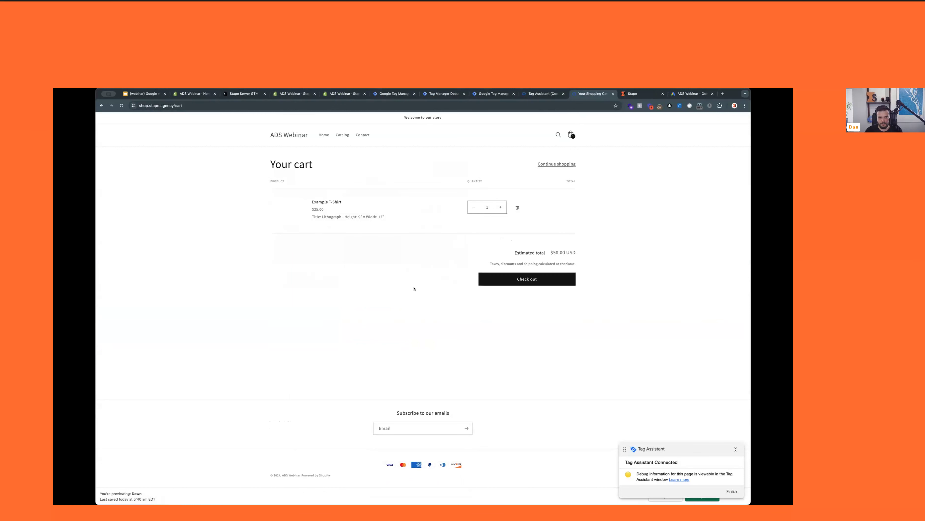
# Proceed to checkout from the previewed cart and reload the checkout address
pyautogui.click(527, 278)
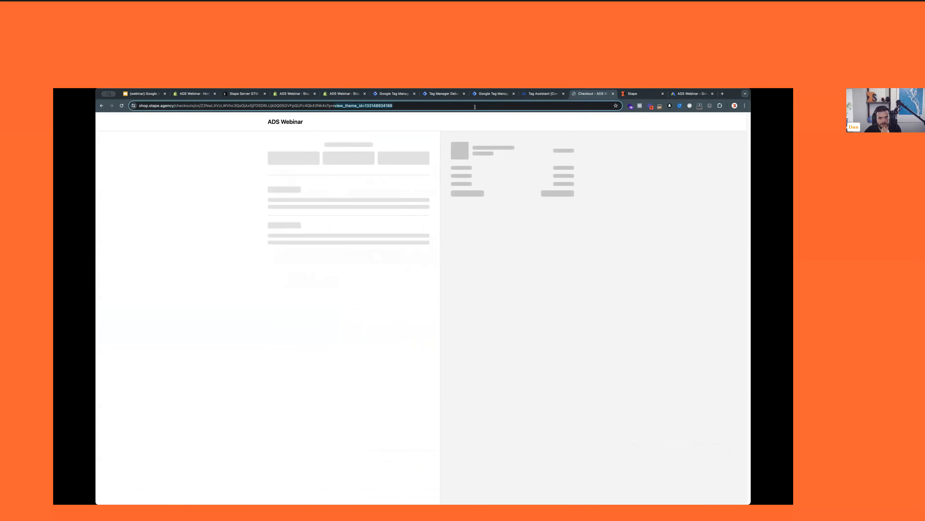
pyautogui.moveTo(333, 109); pyautogui.dragTo(475, 108)
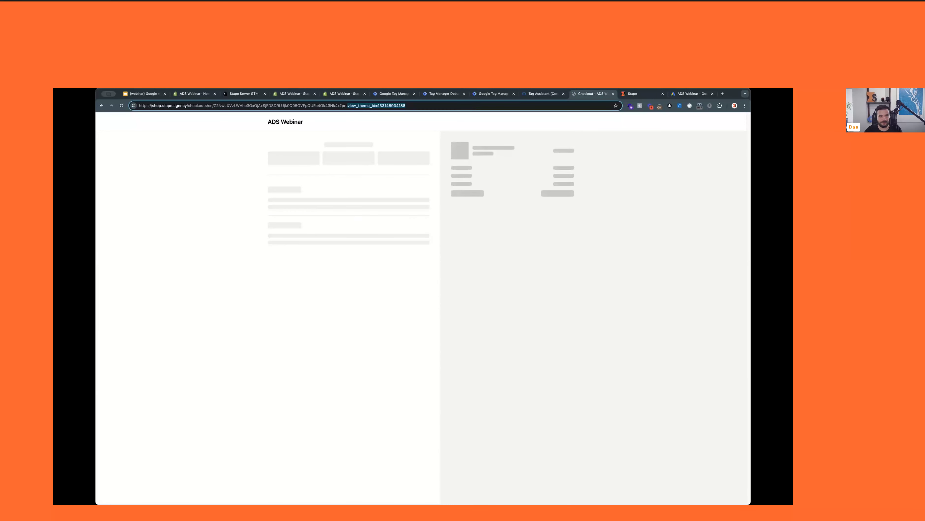
pyautogui.press('Return')
# Load shop.stape.agency in a separate browser tab and check out the cart from there
pyautogui.click(191, 104)
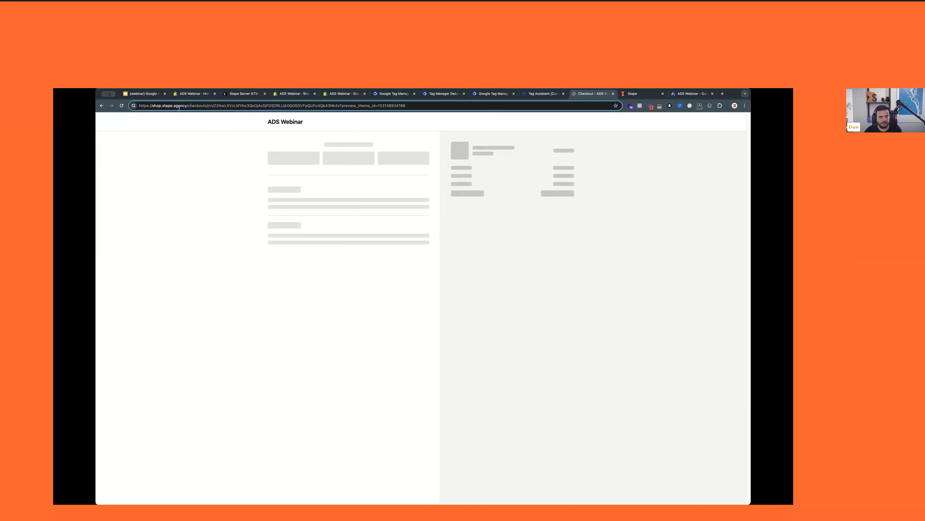
pyautogui.click(722, 94)
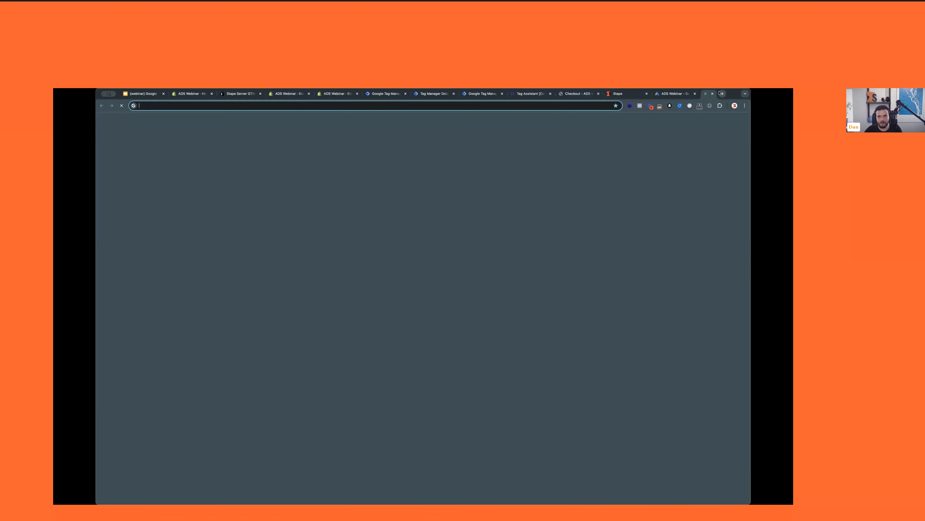
pyautogui.write('shop.stape.agency')
pyautogui.press('Return')
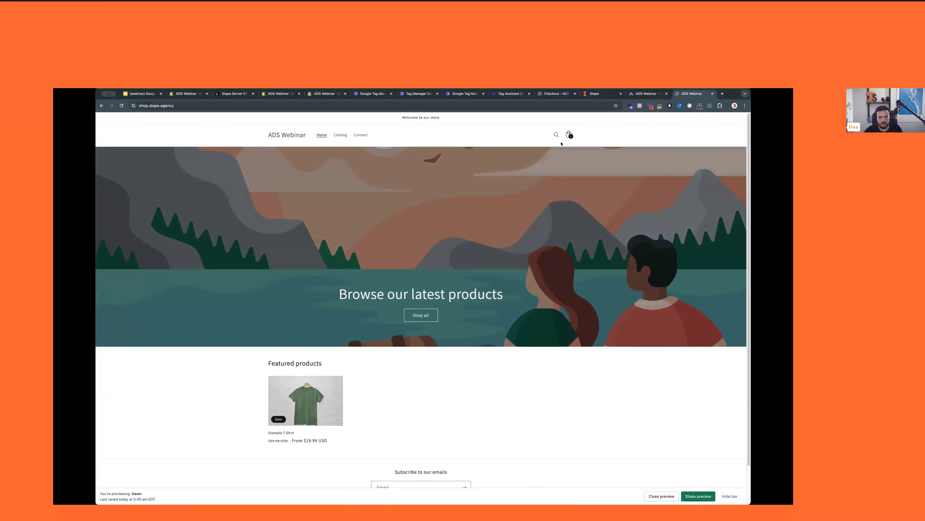
pyautogui.click(568, 135)
pyautogui.click(539, 281)
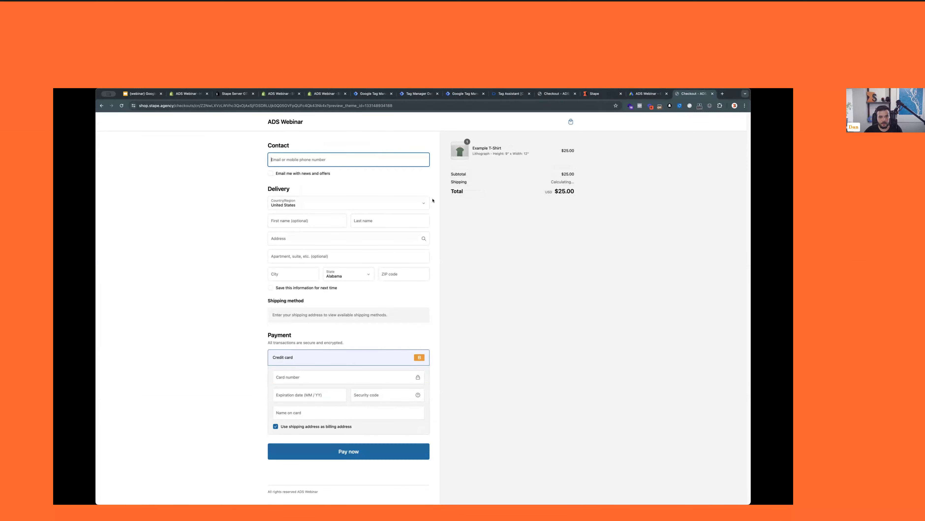
pyautogui.click(510, 248)
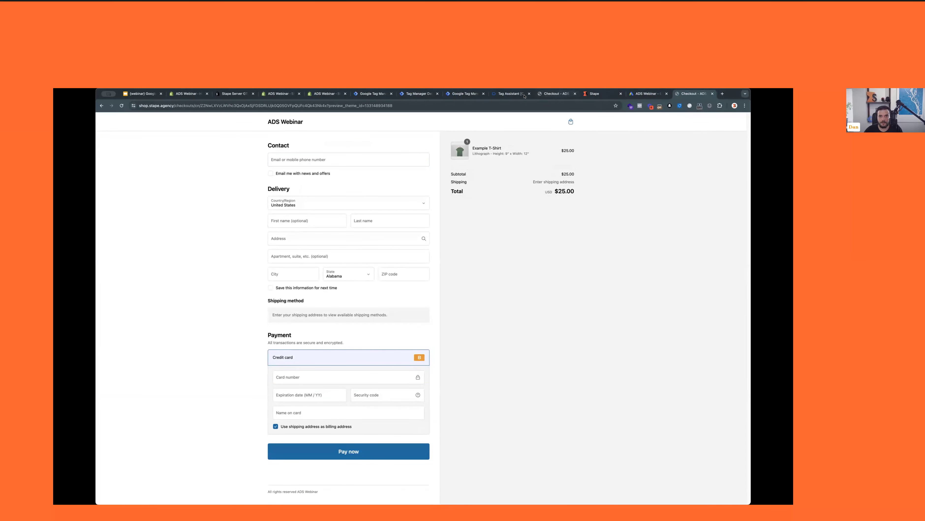
# Examine the "Checkout - ADS Webinar" page entry in Tag Assistant and compare it with the previewed checkout page
pyautogui.click(551, 95)
pyautogui.click(513, 95)
pyautogui.click(436, 221)
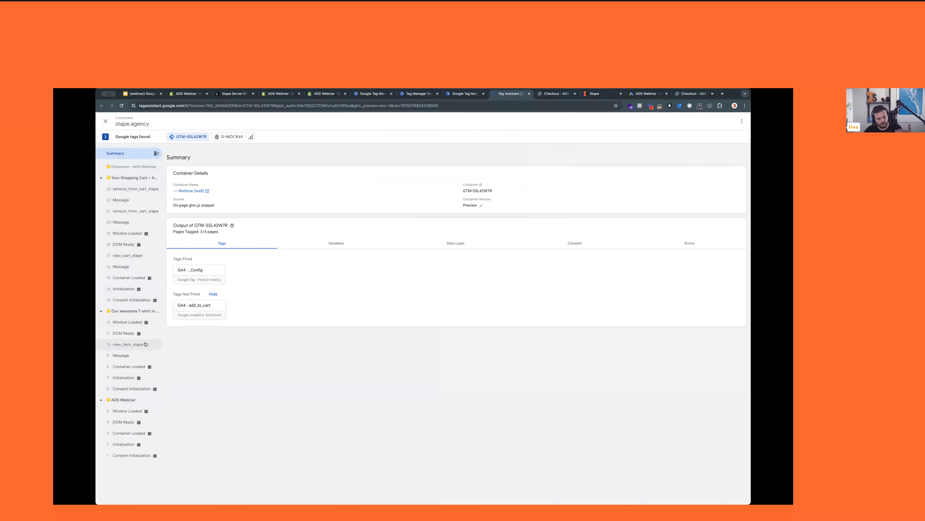
pyautogui.click(147, 166)
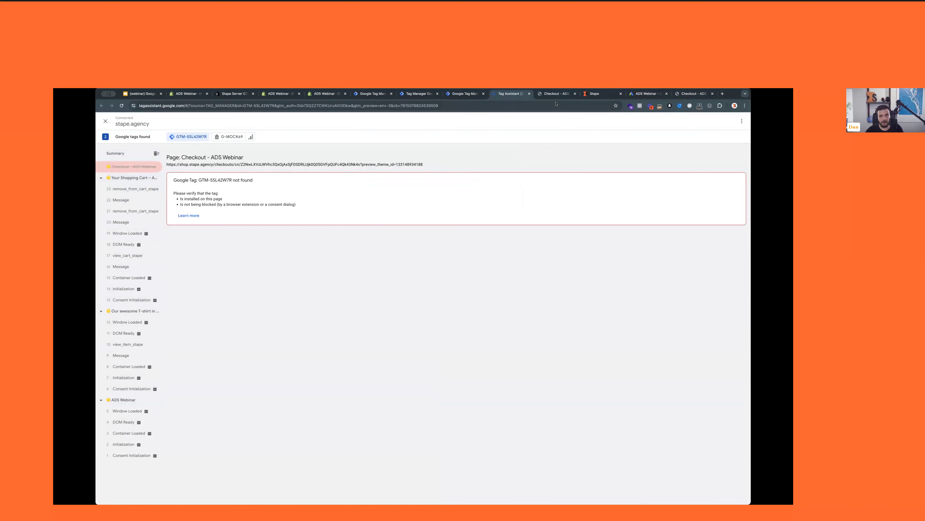
pyautogui.click(559, 95)
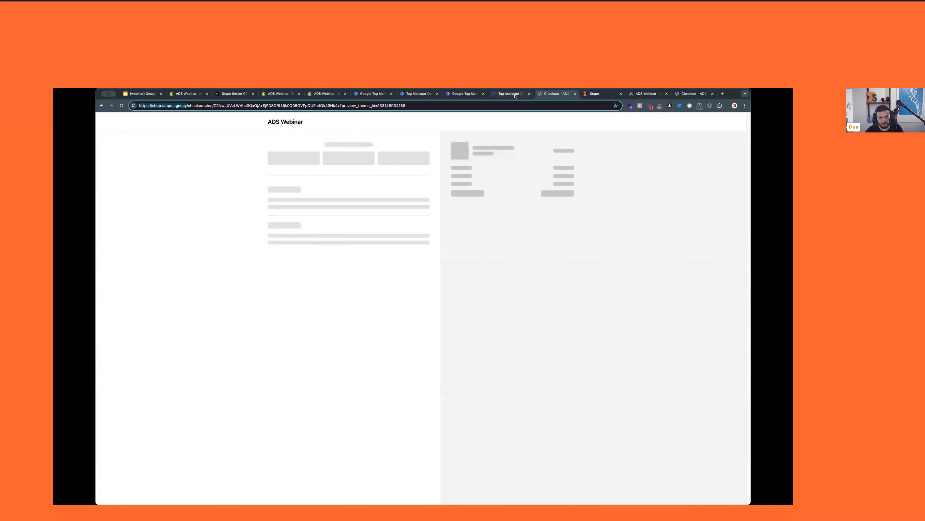
pyautogui.click(508, 94)
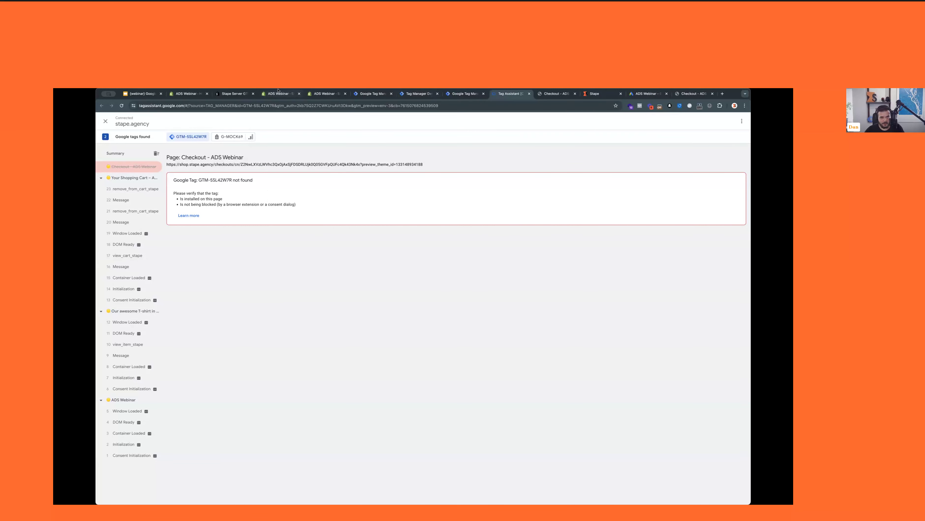
# Switch to the Shopify admin and open the store's Checkout settings
pyautogui.click(186, 94)
pyautogui.click(552, 214)
pyautogui.click(116, 496)
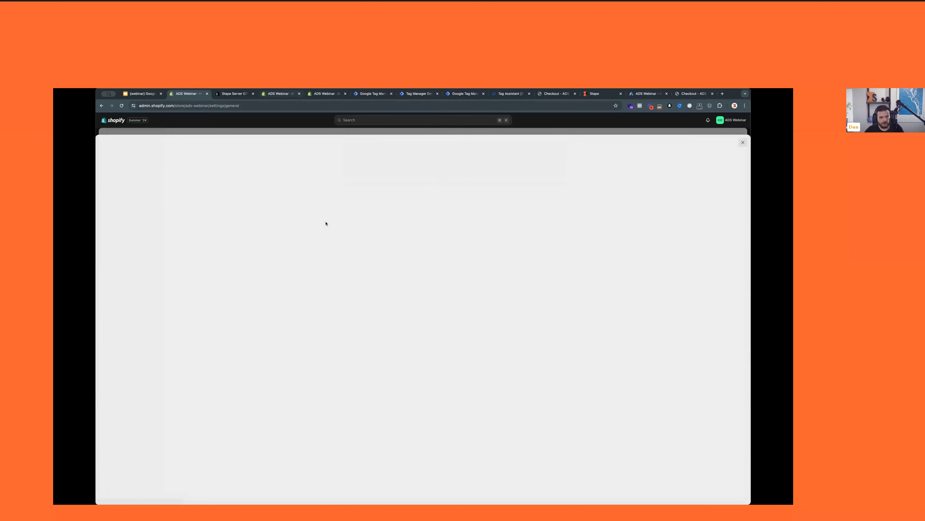
pyautogui.click(309, 207)
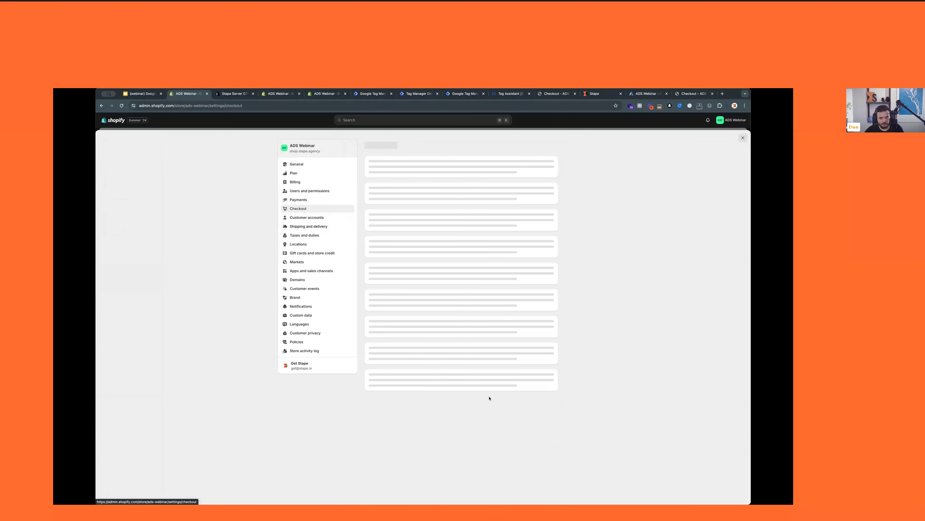
# Review the store's Checkout settings down to the order status page additional scripts section
pyautogui.scroll(-15, 418, 193)
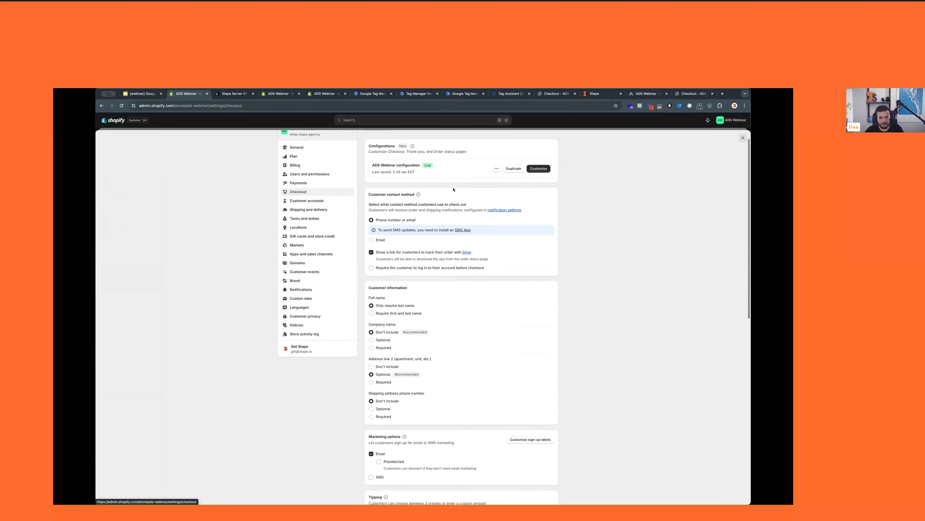
pyautogui.moveTo(367, 434); pyautogui.dragTo(453, 439)
pyautogui.click(466, 437)
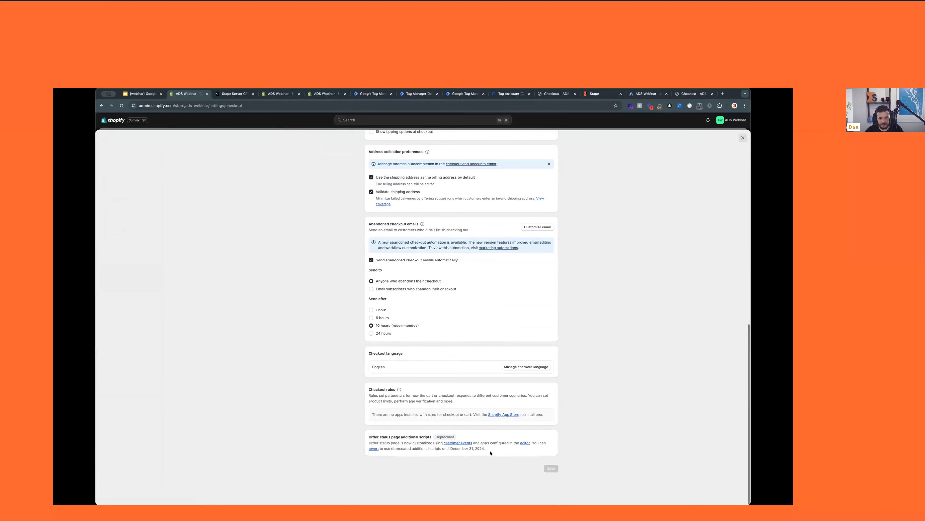
pyautogui.press('Home')
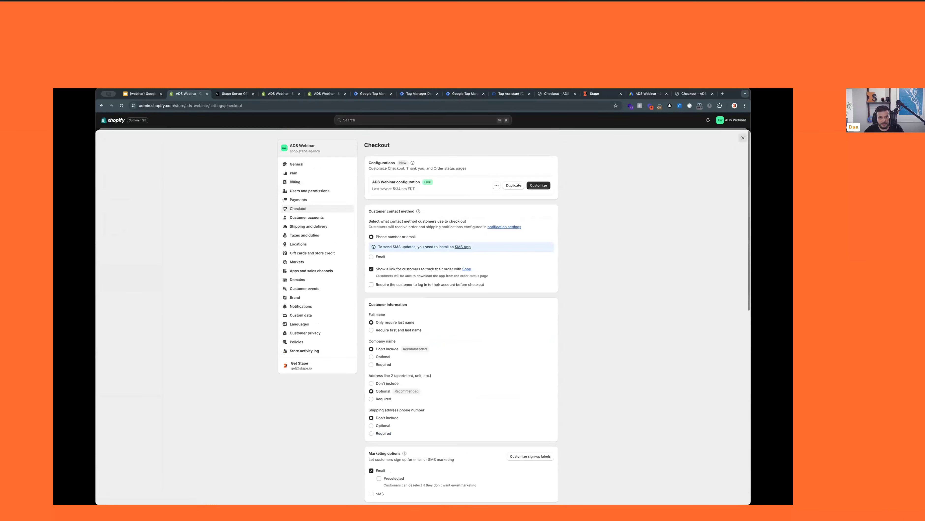
# Inspect the storefront checkout page and show its JavaScript console
pyautogui.click(693, 93)
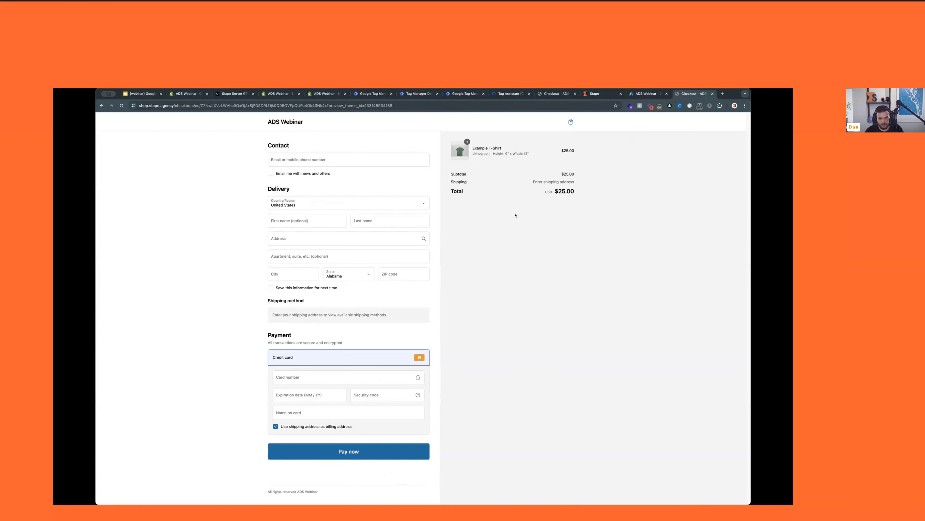
pyautogui.rightClick(508, 231)
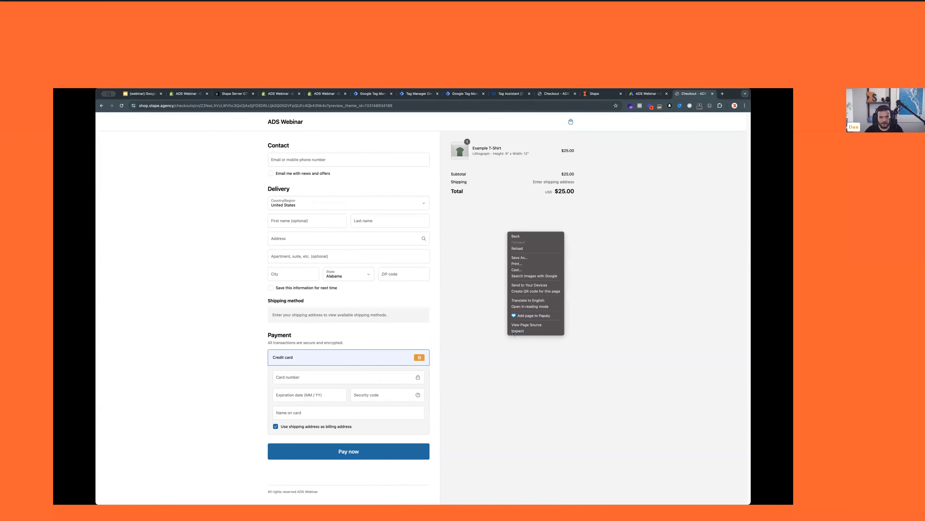
pyautogui.click(513, 331)
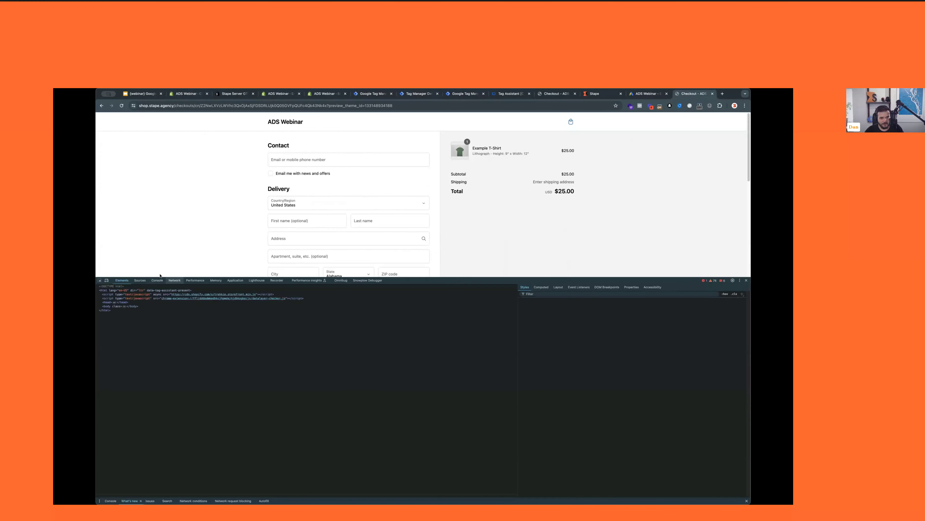
pyautogui.click(157, 280)
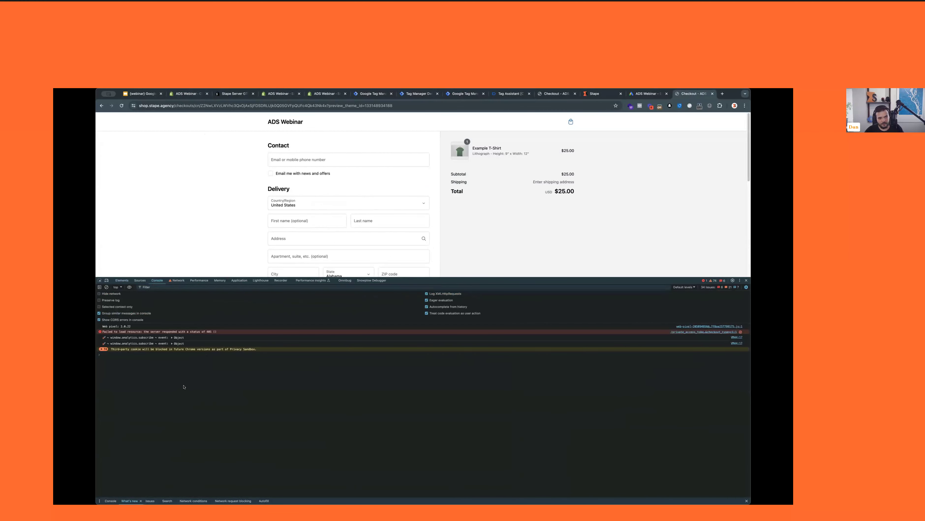
# Switch the console's JavaScript context to the web-pixel-sandbox-CUSTOM frame of shop.stape.agency
pyautogui.click(118, 288)
pyautogui.scroll(-5, 162, 325)
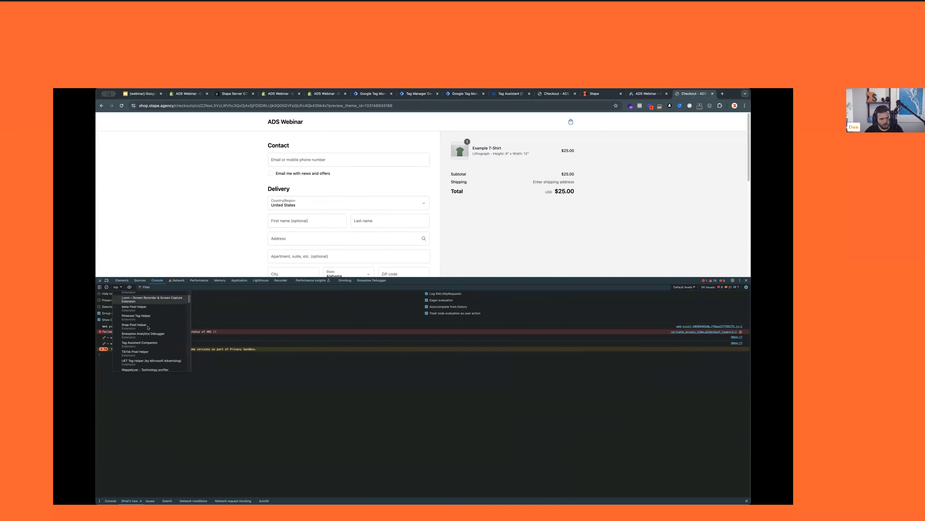
pyautogui.scroll(-5, 162, 323)
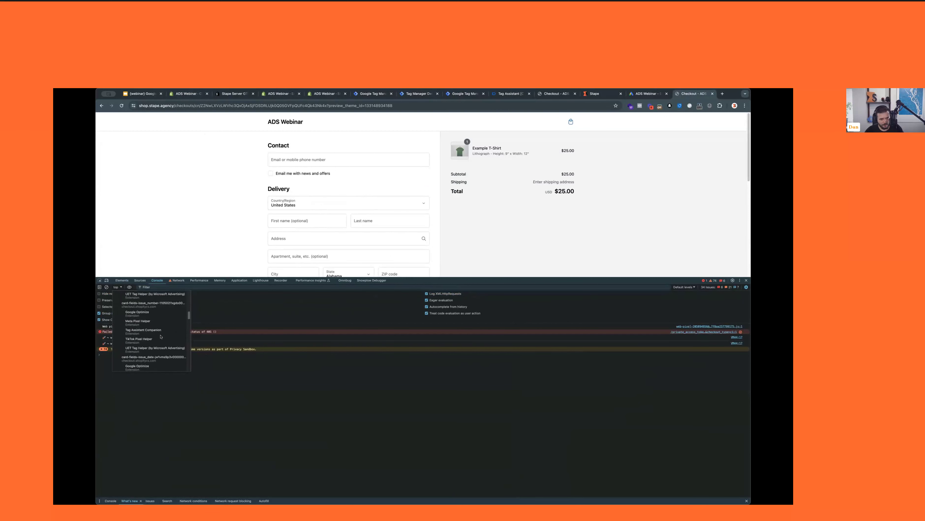
pyautogui.scroll(3, 164, 322)
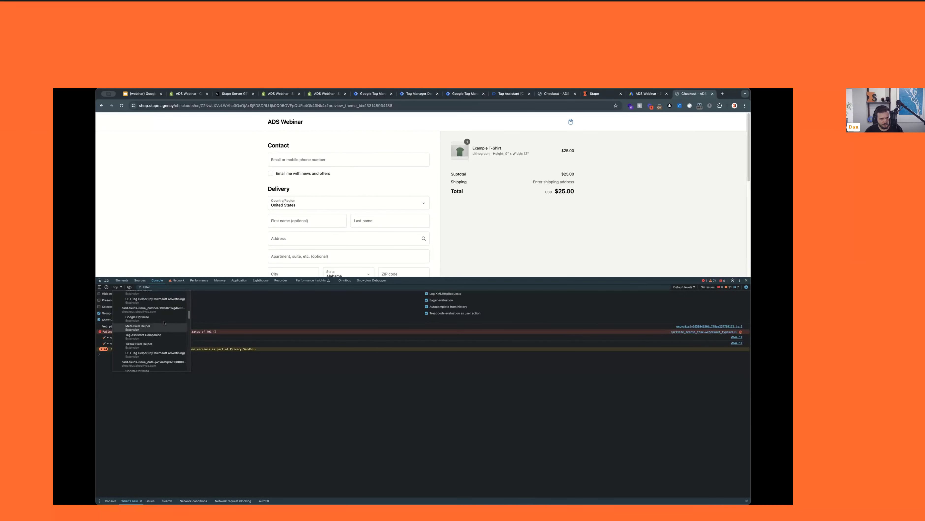
pyautogui.scroll(-4, 165, 317)
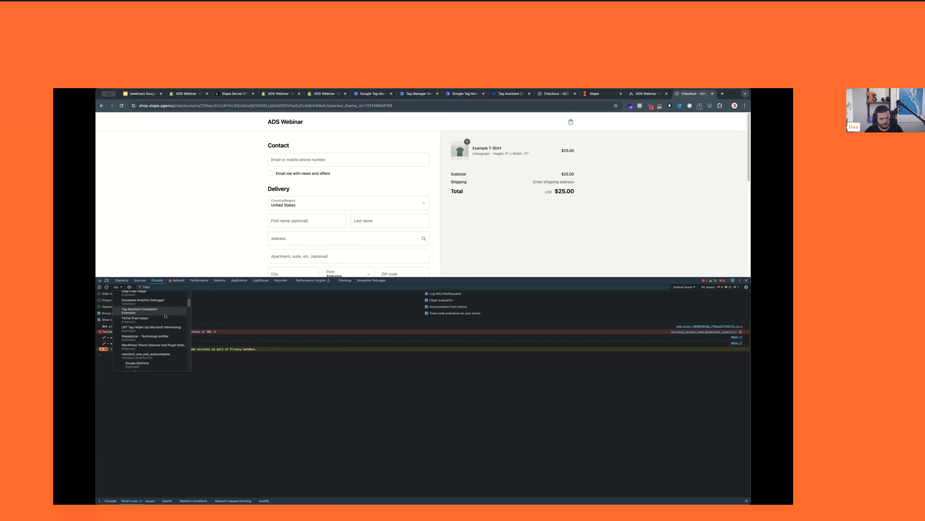
pyautogui.scroll(-8, 165, 315)
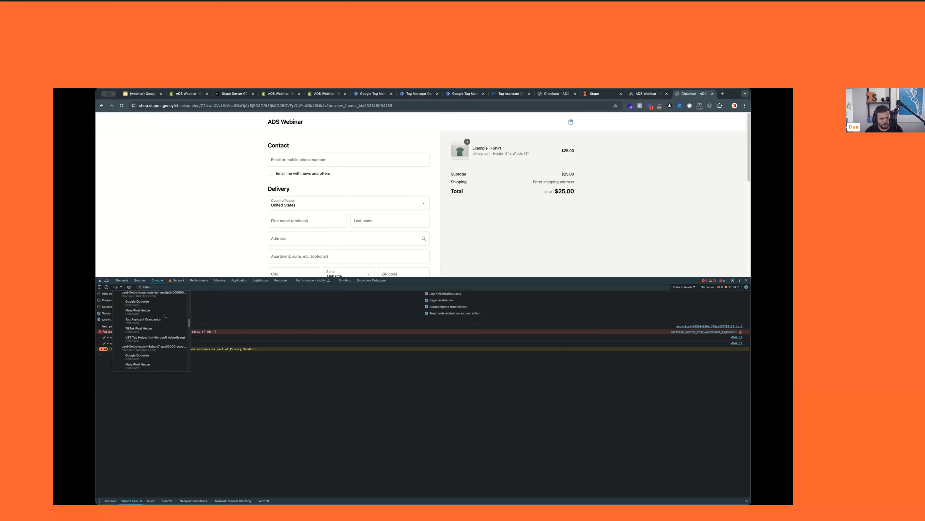
pyautogui.scroll(-2, 155, 328)
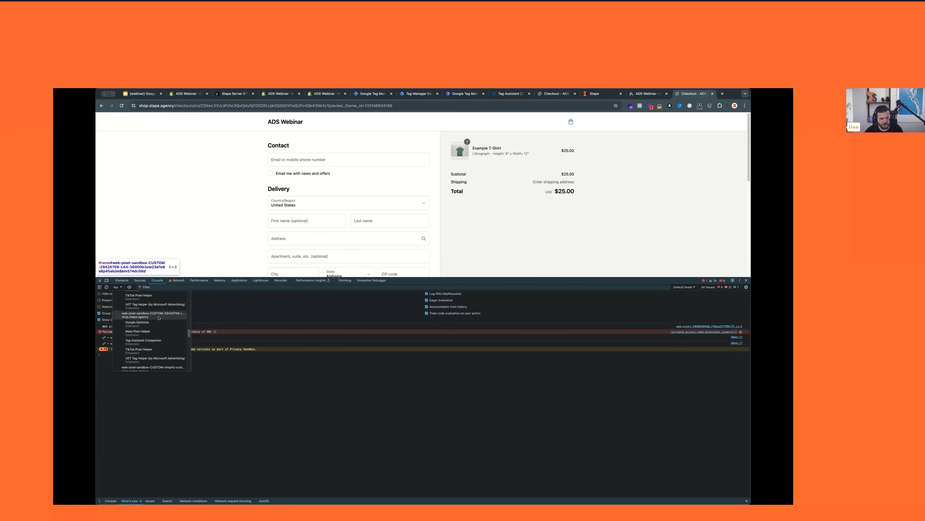
pyautogui.click(154, 315)
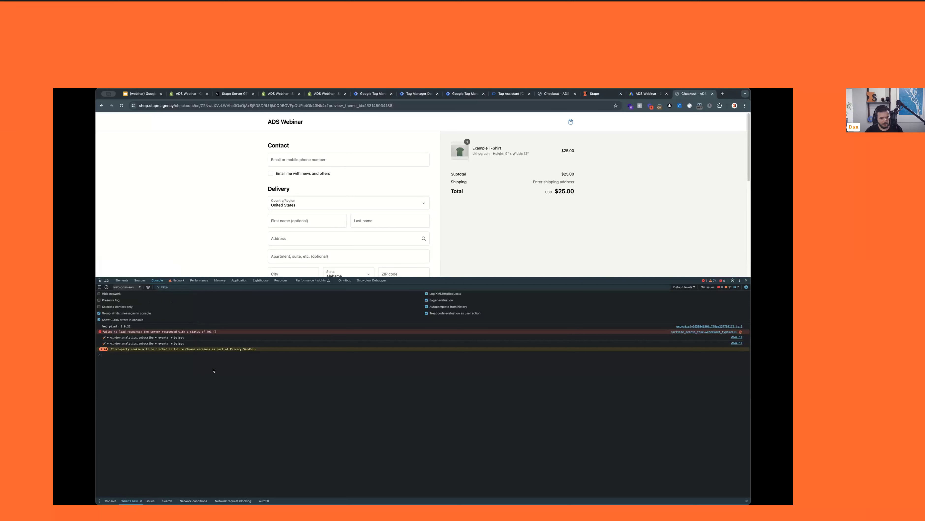
# Evaluate dataLayer in the sandbox console, expand the returned array and resize the developer tools to show more of the checkout
pyautogui.write('dataLayer')
pyautogui.press('Tab')
pyautogui.press('Return')
pyautogui.click(104, 361)
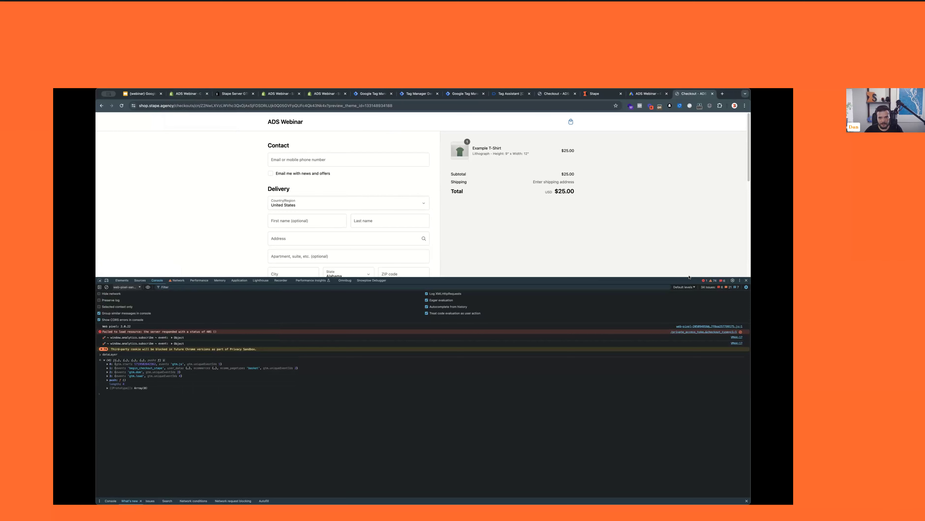
pyautogui.moveTo(671, 278); pyautogui.dragTo(649, 378)
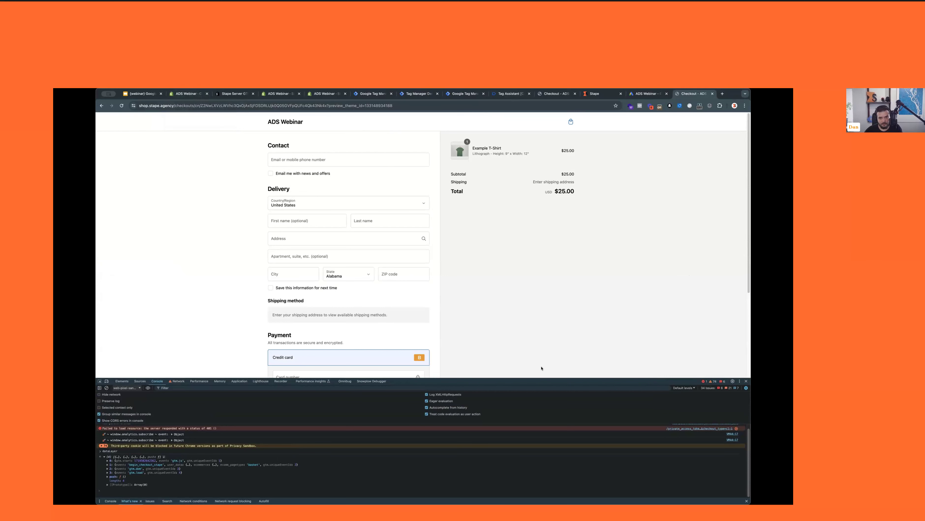
pyautogui.moveTo(540, 377); pyautogui.dragTo(518, 337)
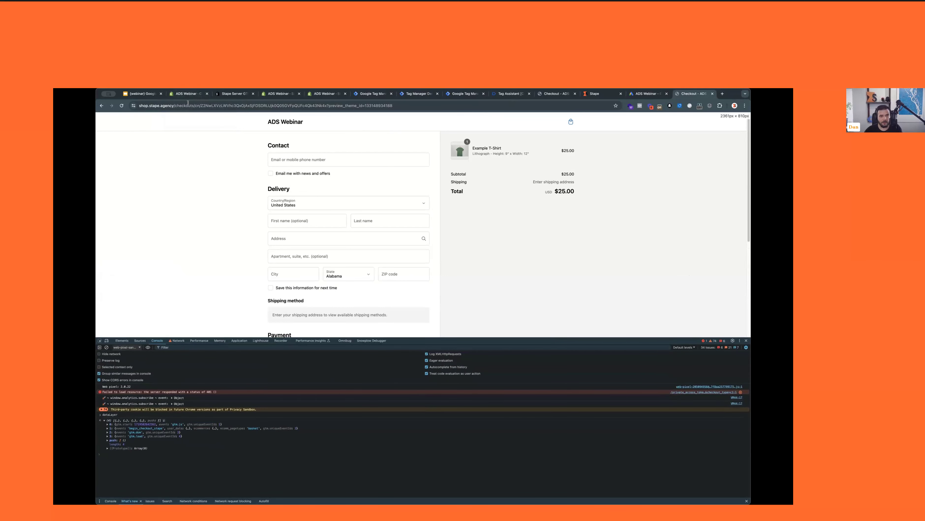
# Open the dataLayer custom pixel in the Shopify Customer events settings and examine its code
pyautogui.click(183, 95)
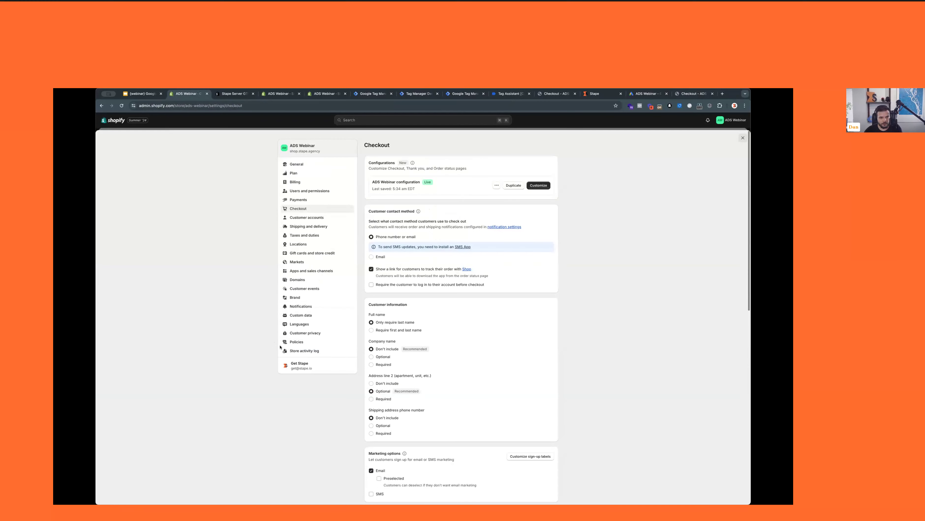
pyautogui.click(307, 217)
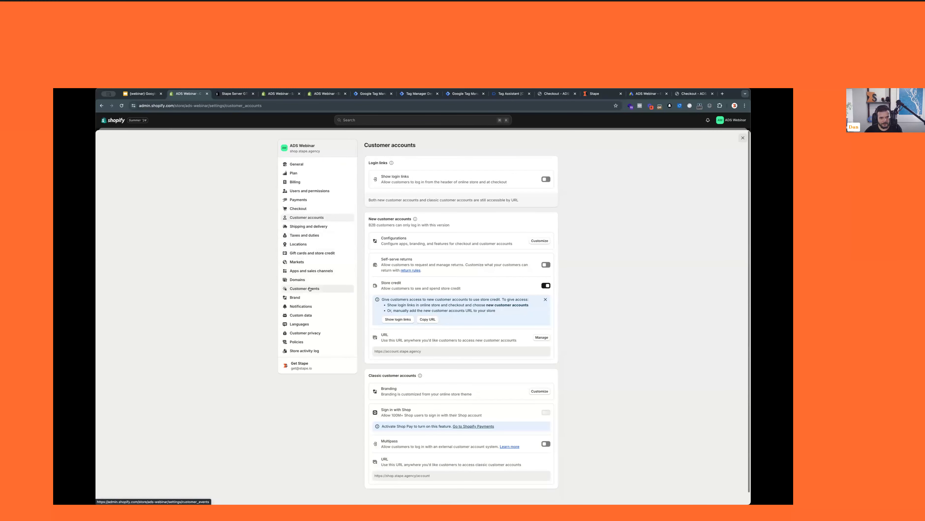
pyautogui.click(310, 289)
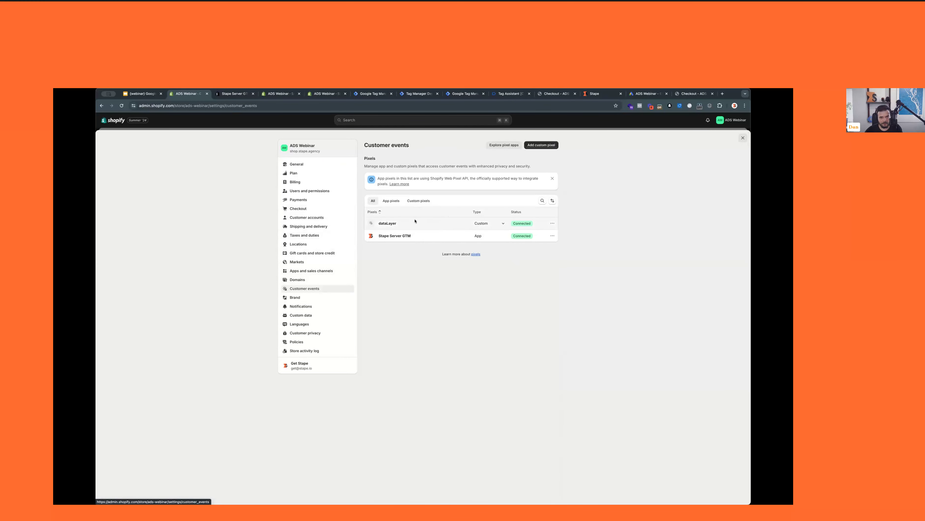
pyautogui.click(415, 223)
pyautogui.moveTo(517, 365); pyautogui.dragTo(416, 281)
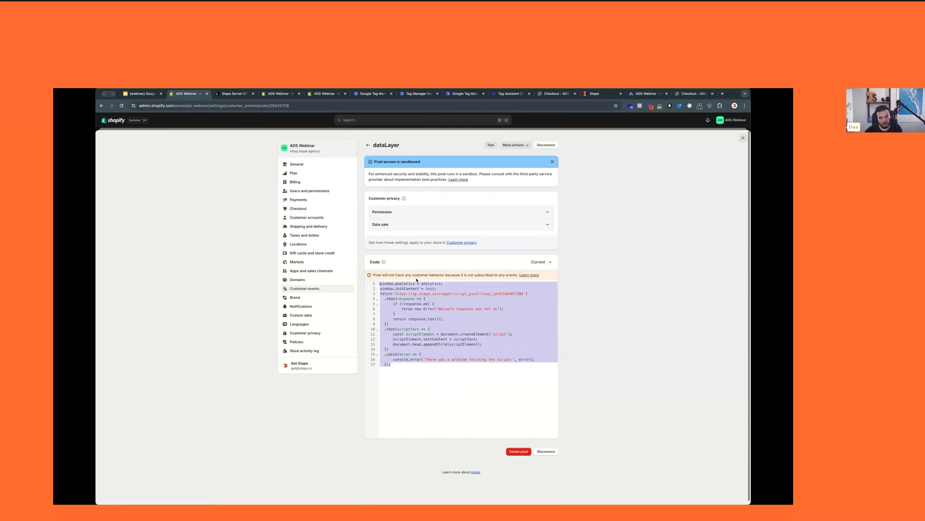
pyautogui.click(443, 384)
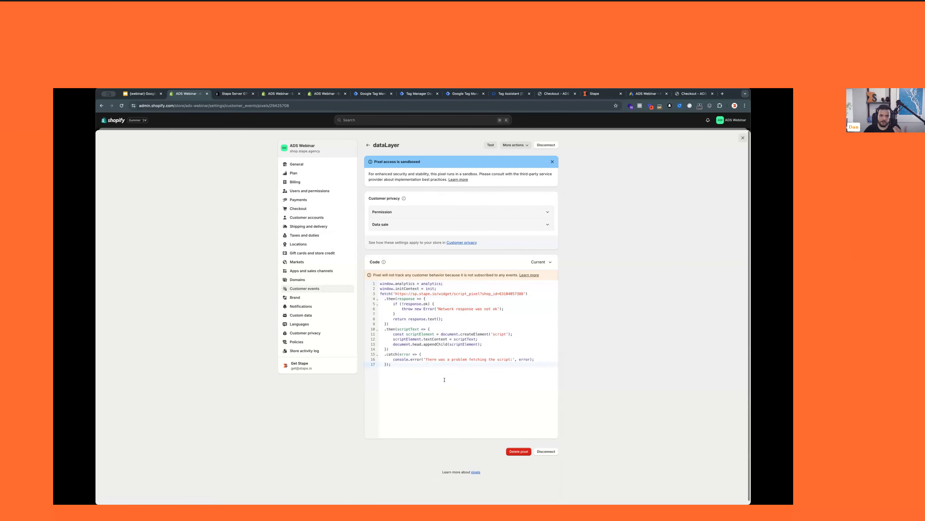
pyautogui.moveTo(445, 379); pyautogui.dragTo(377, 282)
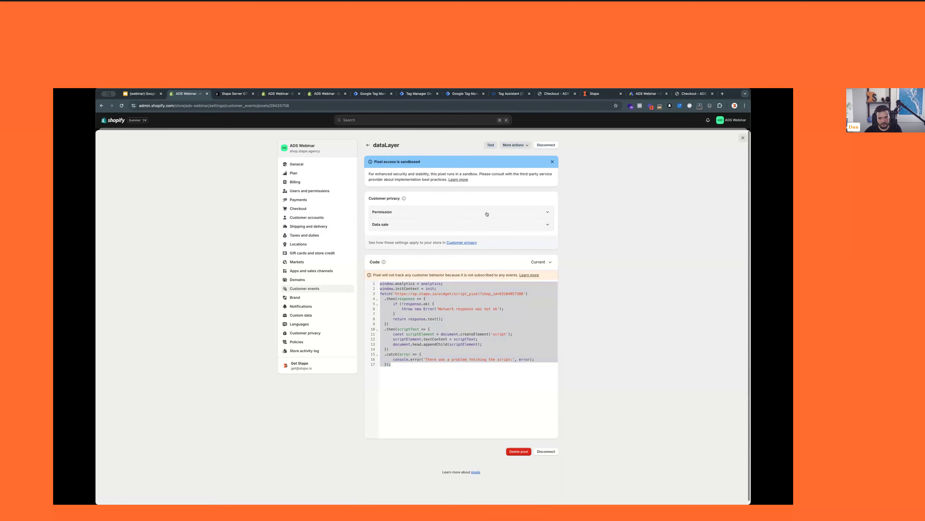
# Compare the Checkout page entry in Tag Assistant with the storefront checkout and its console output
pyautogui.click(510, 93)
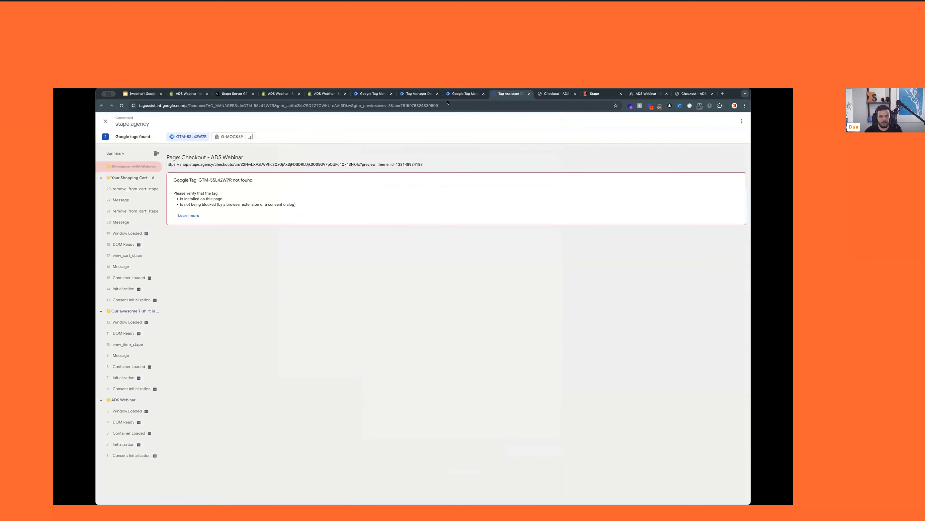
pyautogui.click(552, 94)
pyautogui.click(519, 97)
pyautogui.click(693, 93)
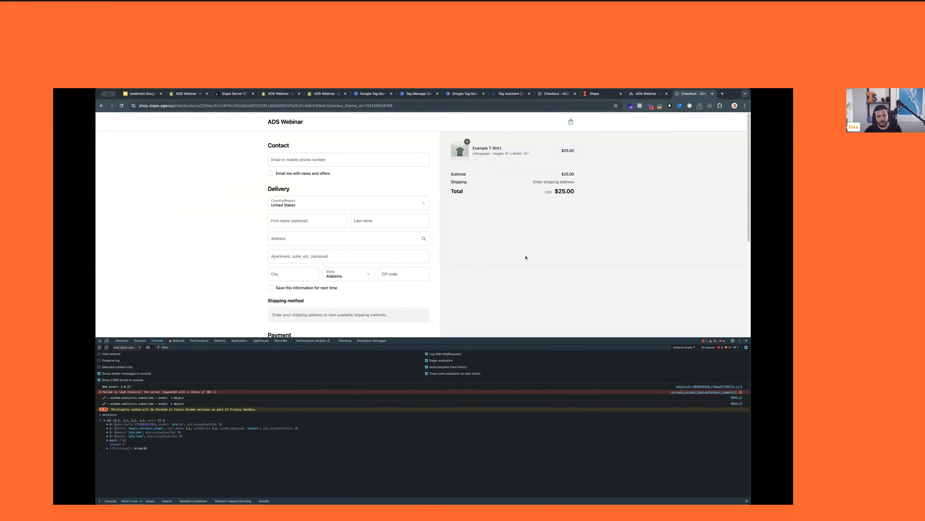
# Duplicate the "ce - add_to_cart_stape" trigger in the web container and set the copy's event name to purchase_stape
pyautogui.click(466, 94)
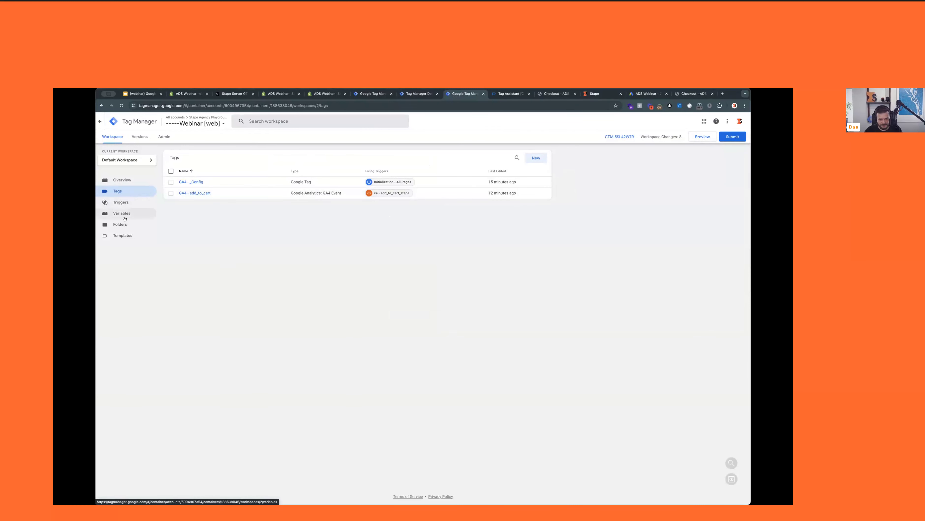
pyautogui.click(120, 202)
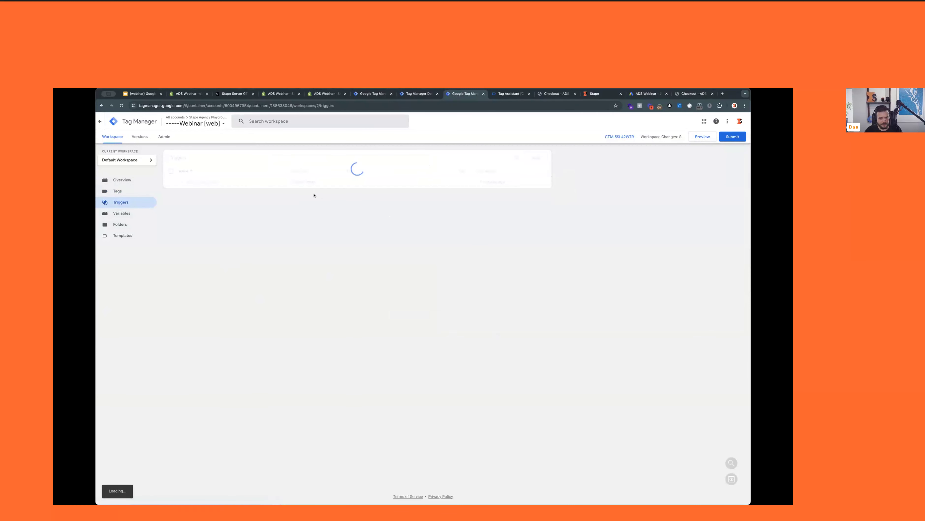
pyautogui.click(215, 182)
pyautogui.click(740, 121)
pyautogui.click(719, 135)
pyautogui.doubleClick(439, 200)
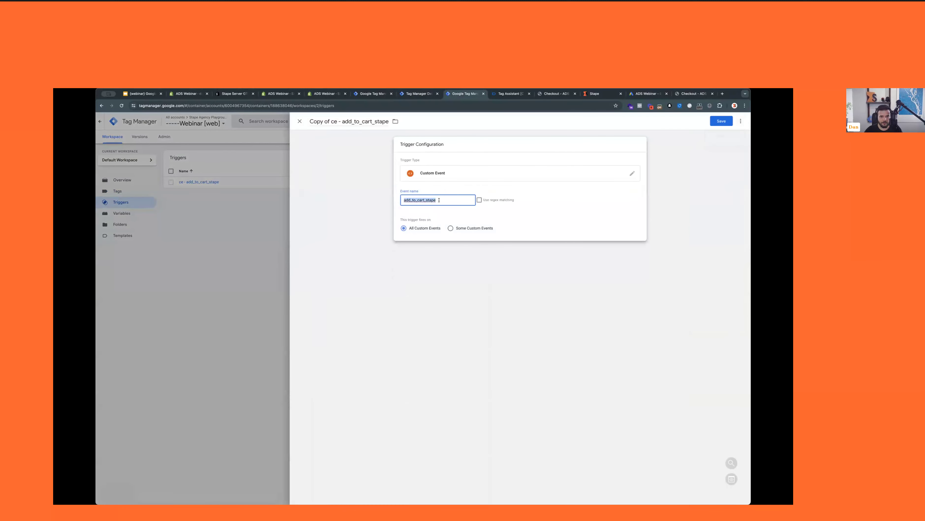
pyautogui.write('pyurch')
pyautogui.press('BackSpace')
pyautogui.press('BackSpace')
pyautogui.write('urchase_stape')
# Rename the copied trigger "ce - purchase_stape" and save it
pyautogui.doubleClick(445, 198)
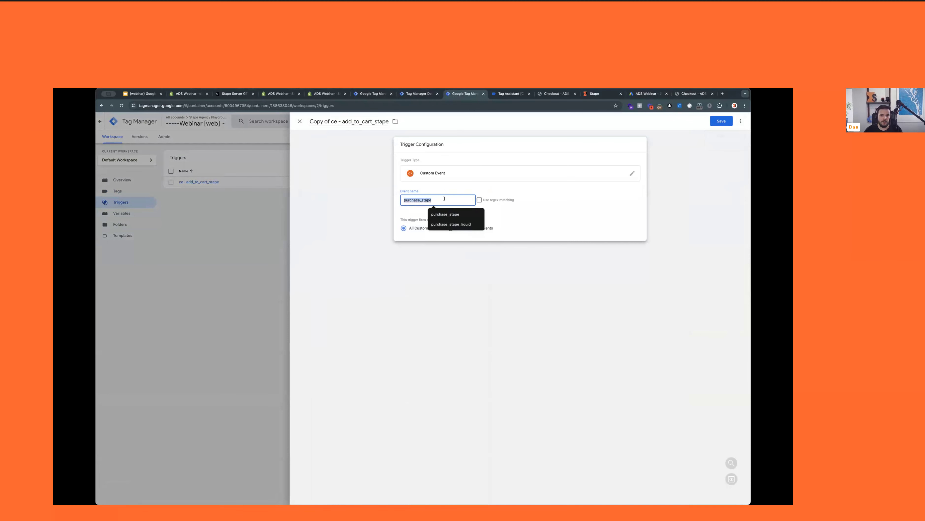
pyautogui.click(350, 122)
pyautogui.write('ce 0- -')
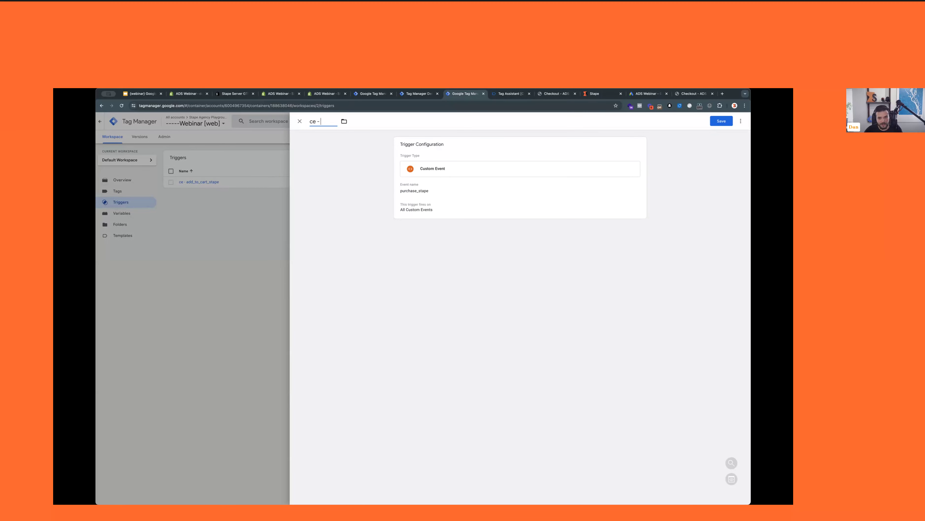
pyautogui.hotkey('ctrl', 'v')
pyautogui.hotkey('ctrl', 's')
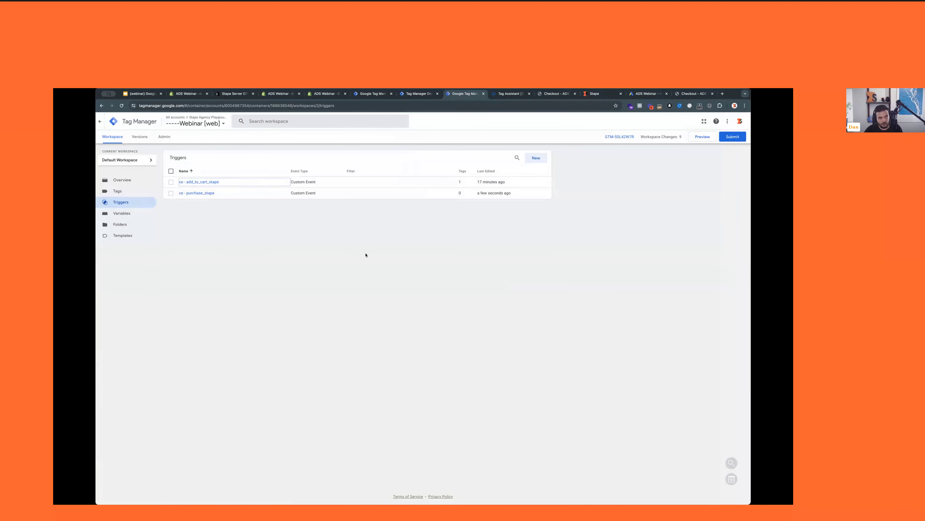
# Duplicate the "GA4 - add_to_cart" tag and rename the copy "GA4 - purchase"
pyautogui.click(301, 279)
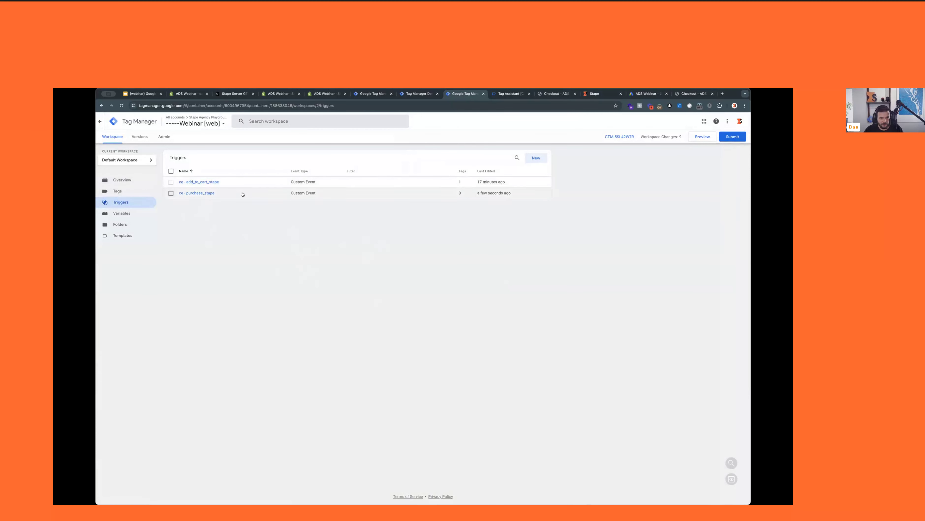
pyautogui.click(117, 191)
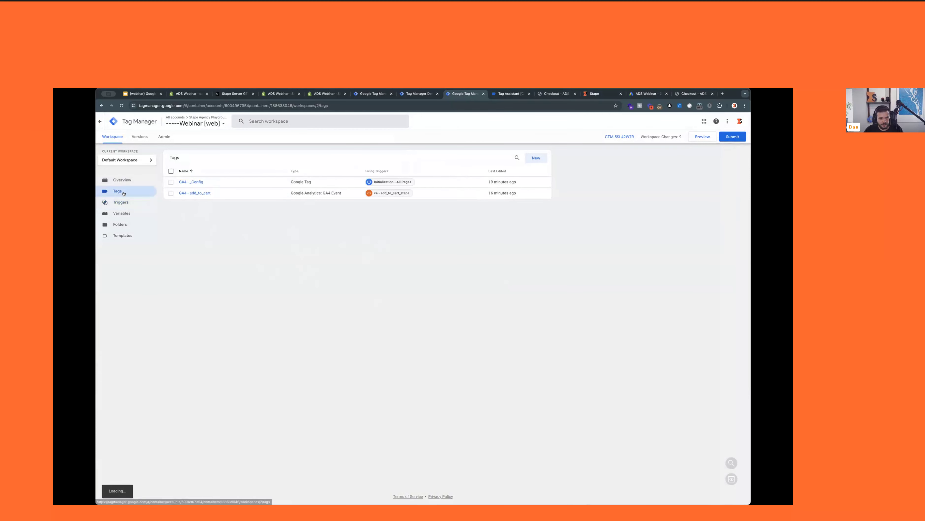
pyautogui.click(194, 193)
pyautogui.click(740, 120)
pyautogui.click(723, 134)
pyautogui.click(363, 121)
pyautogui.press('BackSpace')
pyautogui.write('GA4 -')
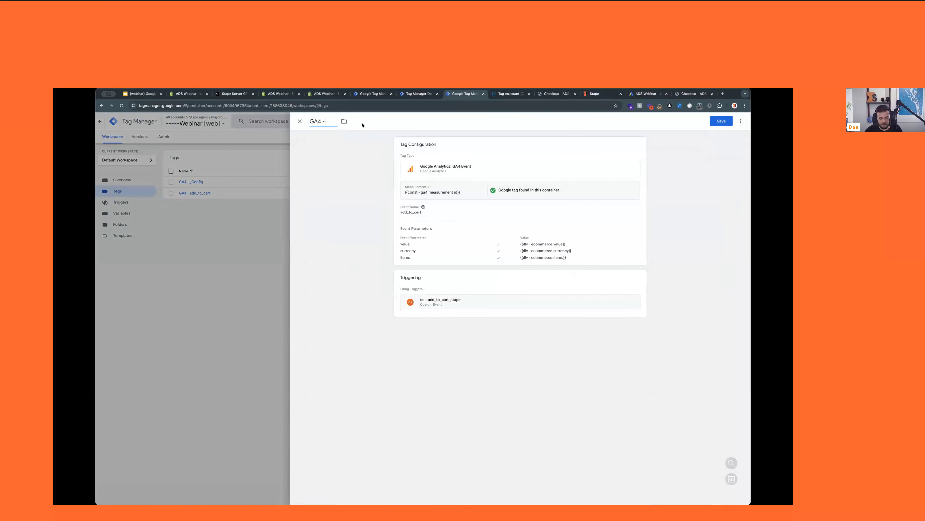
pyautogui.write(' purchase')
pyautogui.click(427, 235)
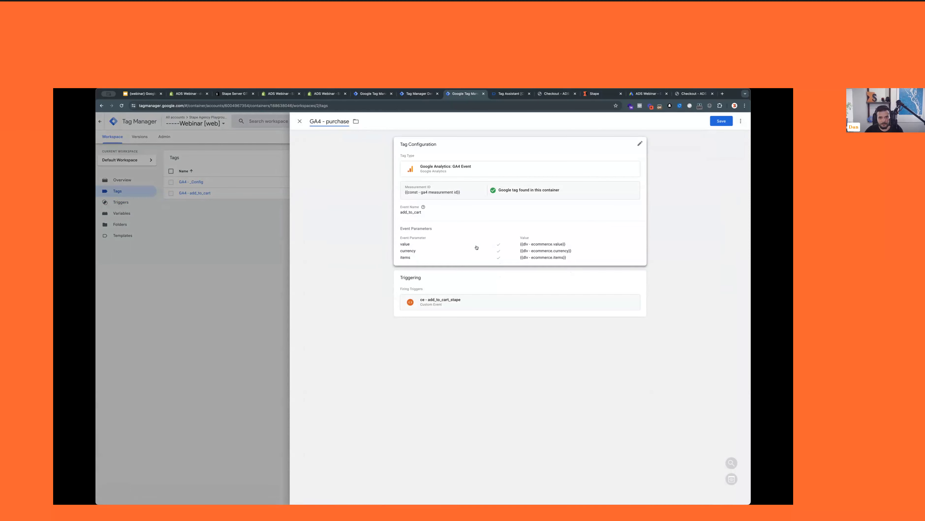
# Set the GA4 - purchase tag's event name to purchase, replace its trigger with ce - purchase_stape, and save the tag
pyautogui.doubleClick(437, 228)
pyautogui.write('purch')
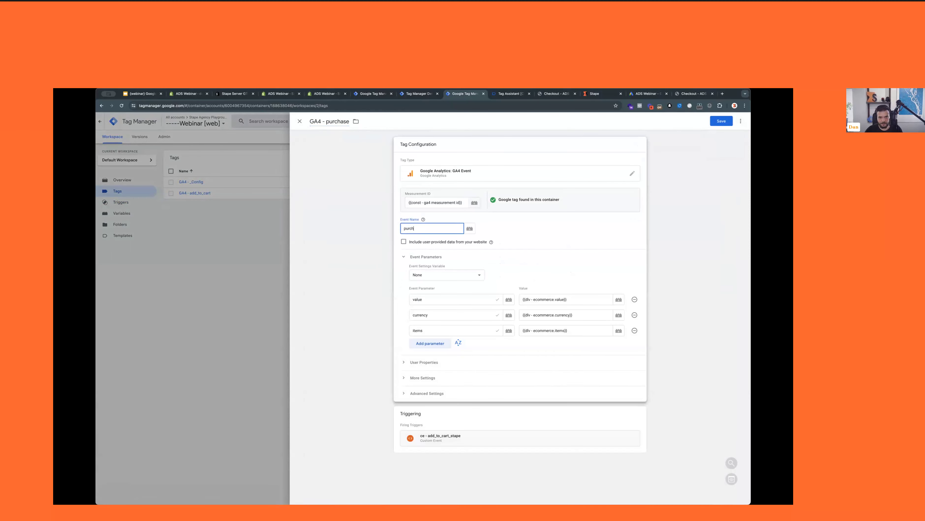
pyautogui.click(638, 262)
pyautogui.click(558, 418)
pyautogui.click(632, 304)
pyautogui.click(543, 334)
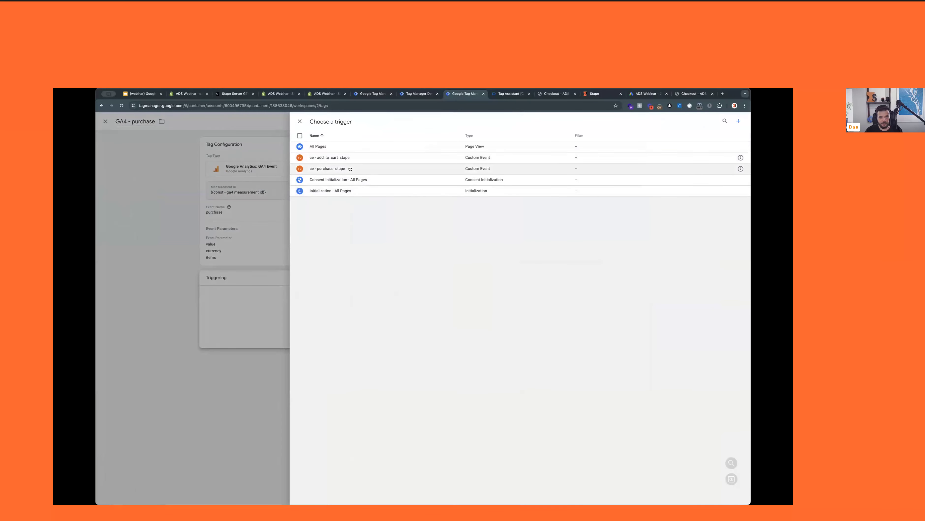
pyautogui.click(325, 168)
pyautogui.click(717, 125)
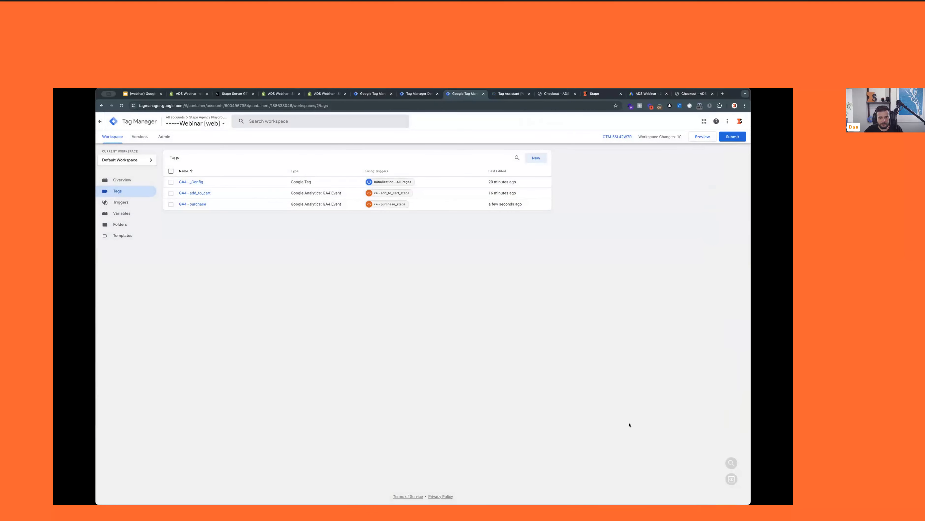
pyautogui.click(558, 94)
pyautogui.click(510, 94)
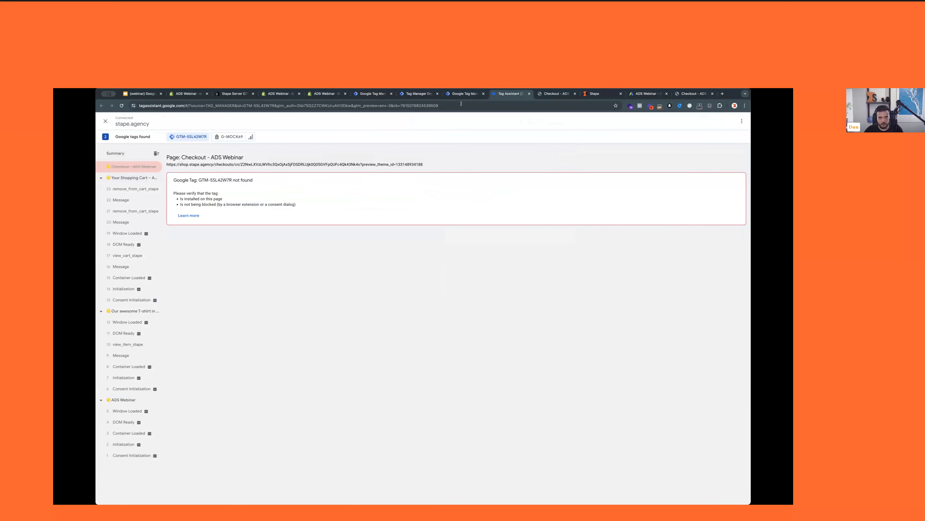
pyautogui.click(547, 95)
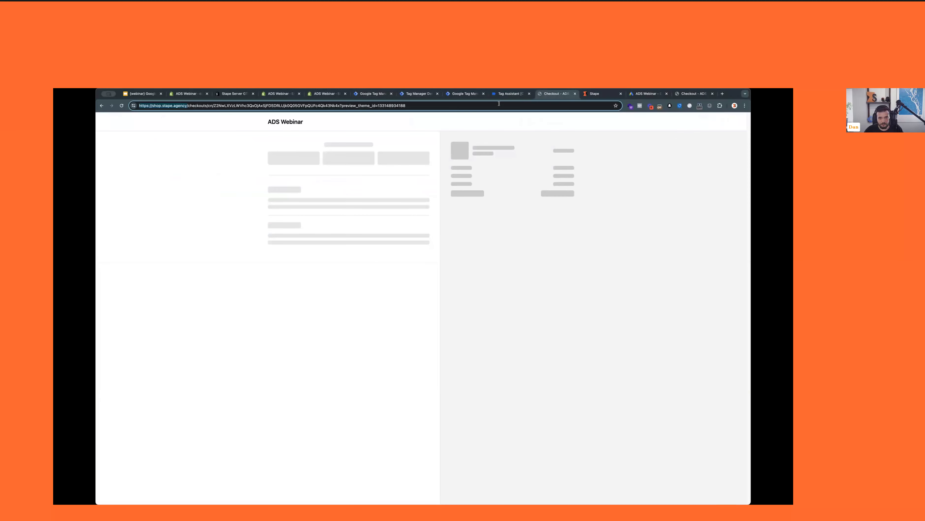
pyautogui.click(424, 94)
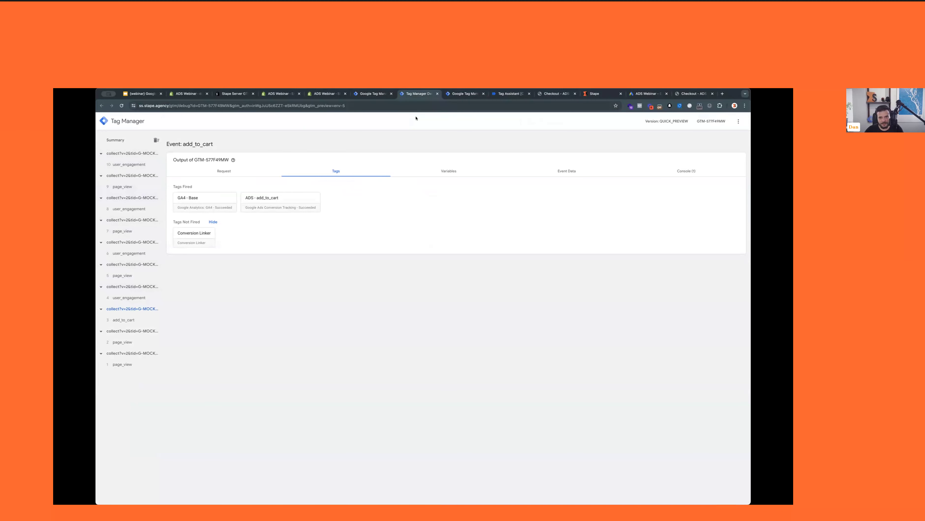
pyautogui.click(465, 93)
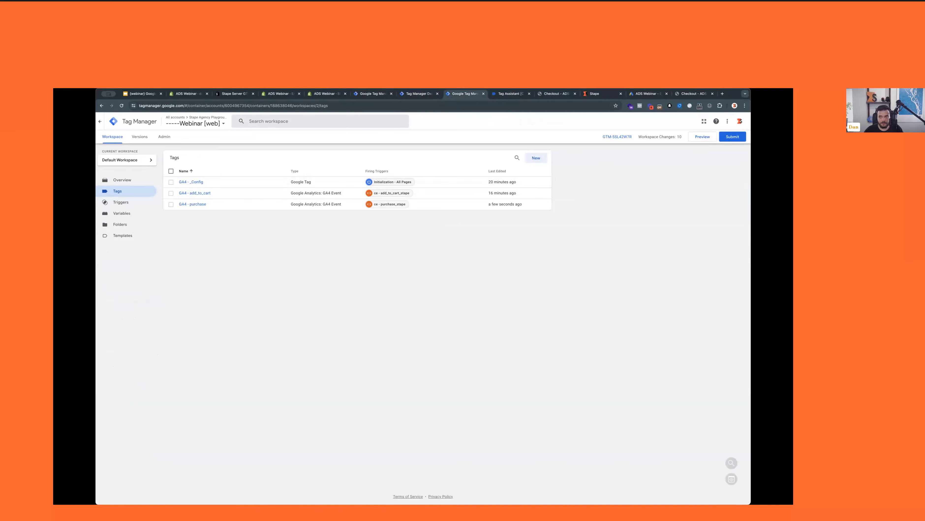
pyautogui.click(554, 94)
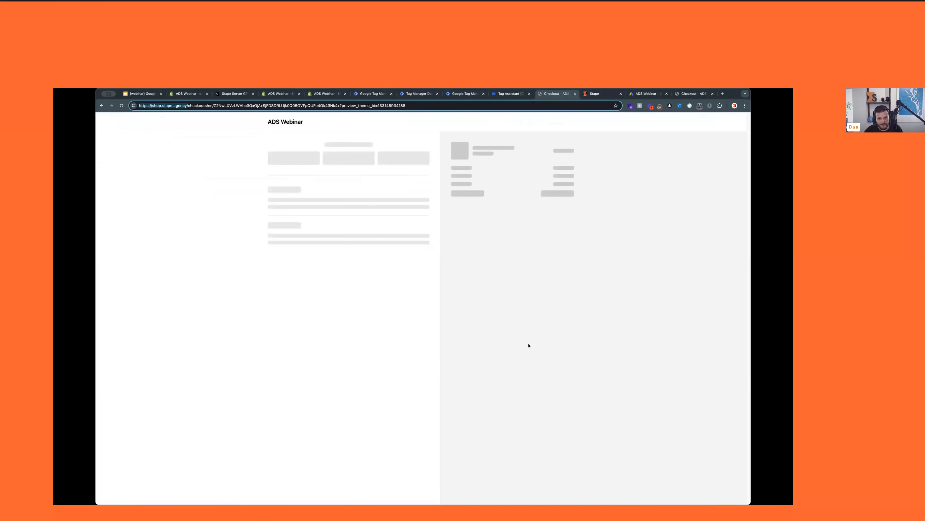
# Publish the web container's changes as a version named webinar and return to its tag list
pyautogui.click(464, 96)
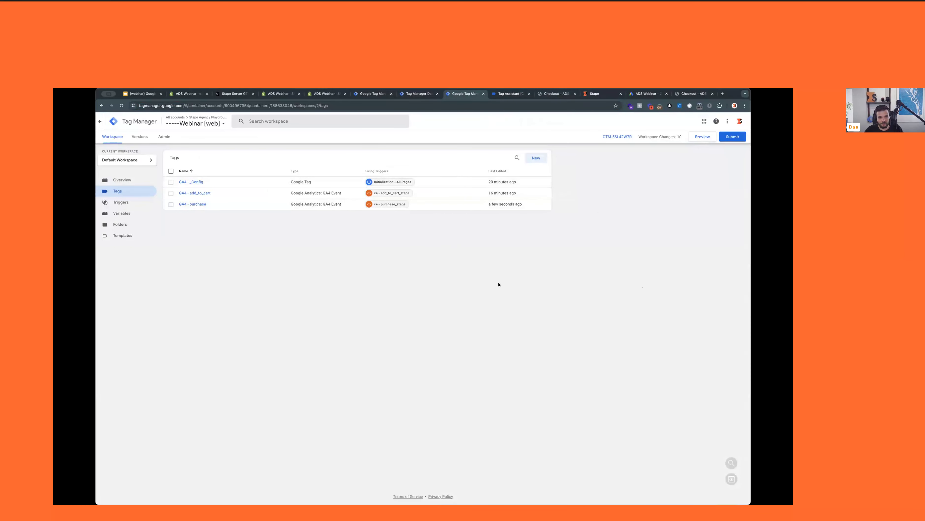
pyautogui.click(738, 139)
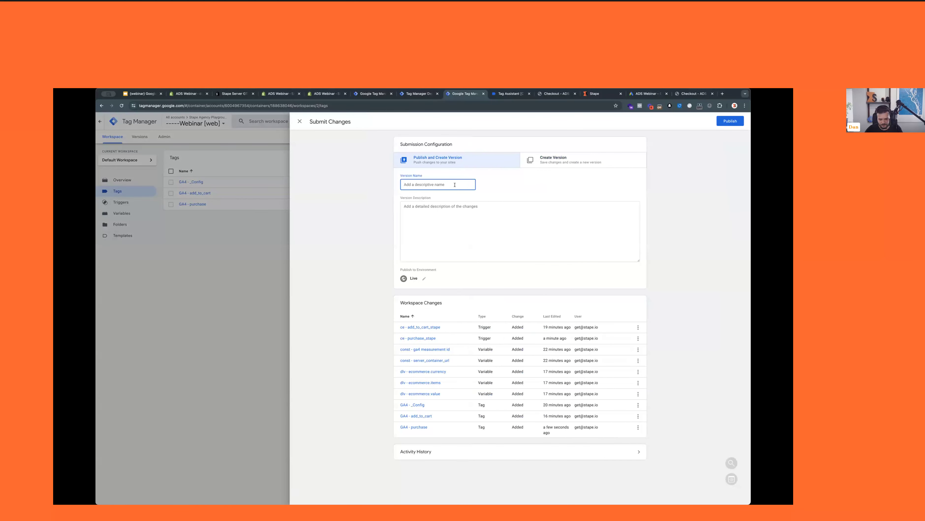
pyautogui.write('we')
pyautogui.click(730, 120)
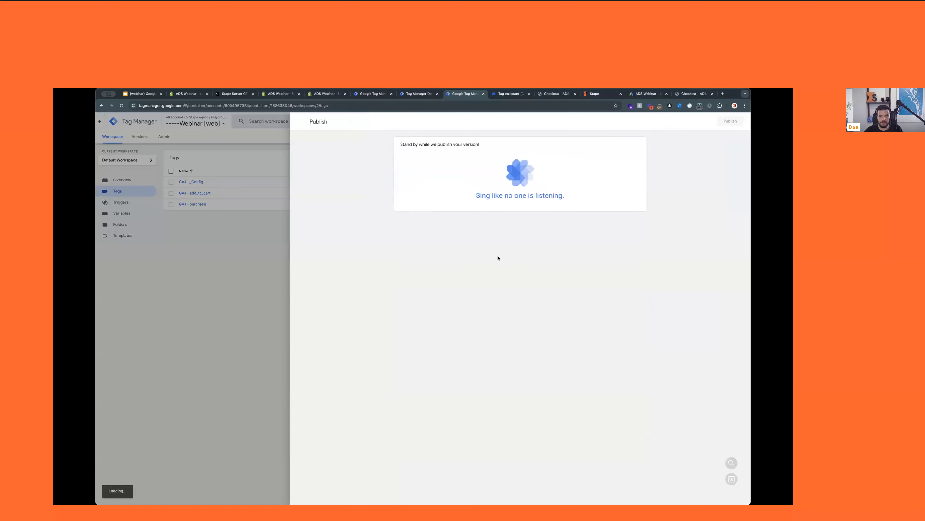
pyautogui.click(166, 246)
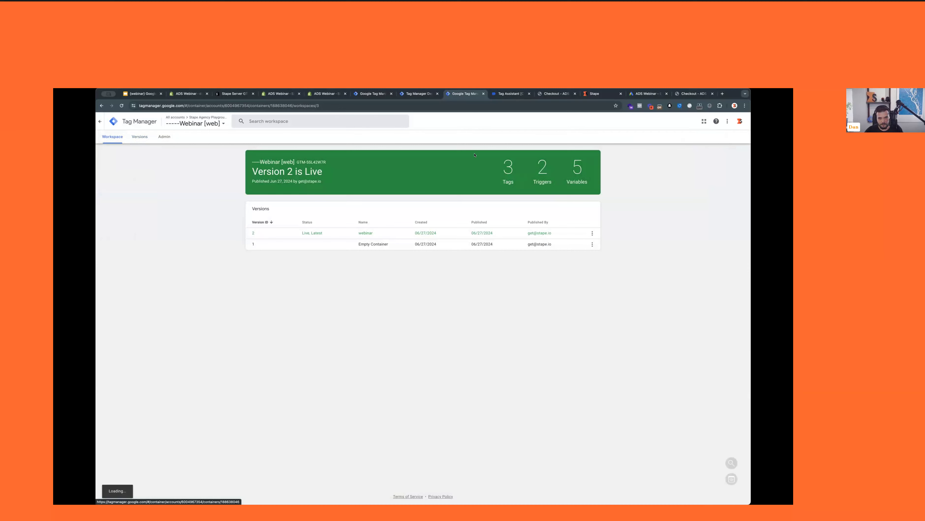
pyautogui.click(120, 191)
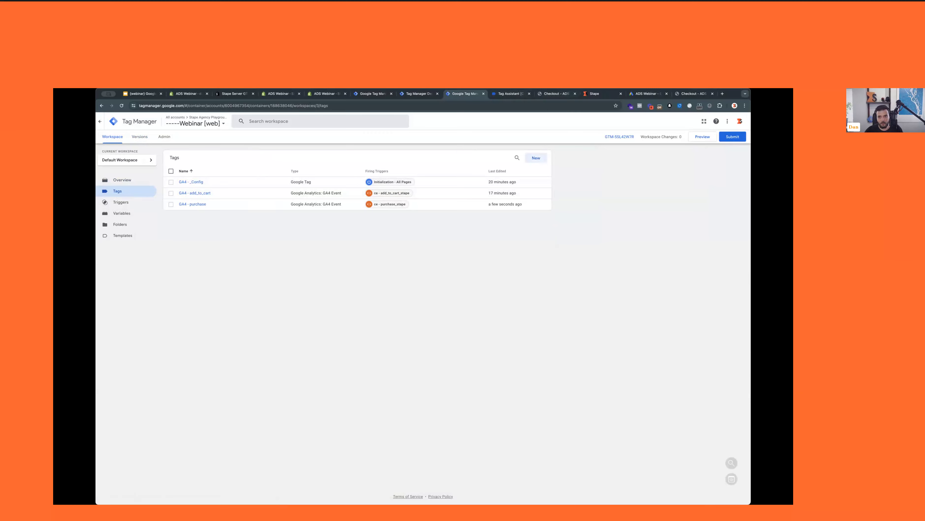
# Reload the storefront checkout with the console open and autofill the contact and delivery details from the saved profile
pyautogui.click(694, 94)
pyautogui.scroll(-5, 519, 235)
pyautogui.scroll(5, 229, 227)
pyautogui.press('super+r')
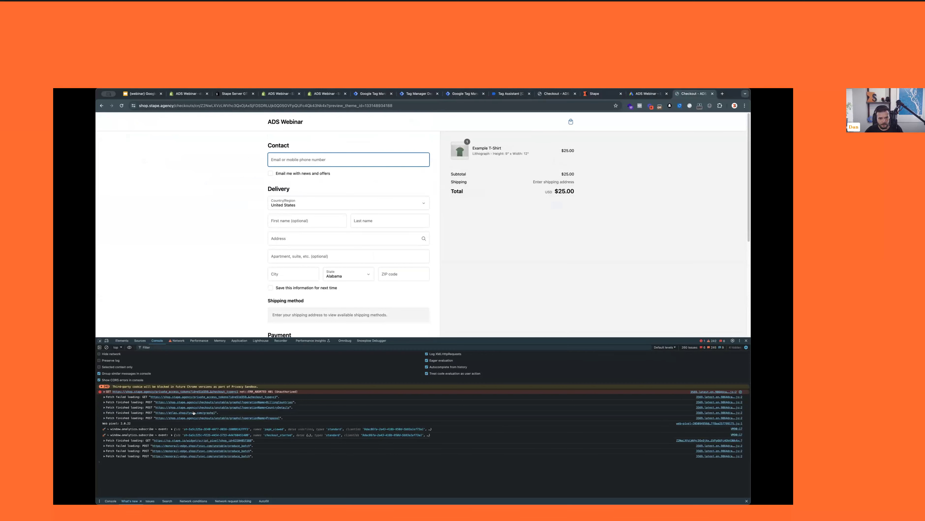
pyautogui.moveTo(573, 337)
pyautogui.mouseDown()
pyautogui.moveTo(582, 349)
pyautogui.moveTo(585, 331)
pyautogui.mouseUp()
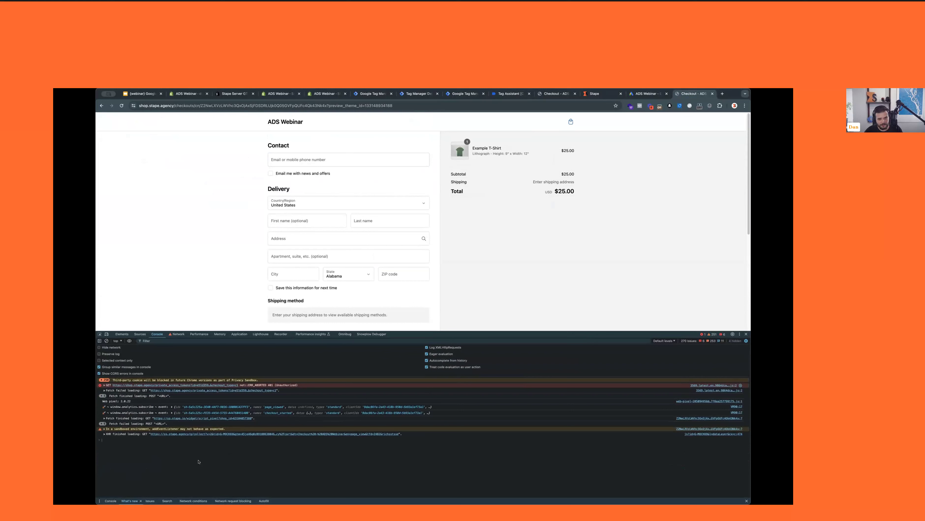
pyautogui.moveTo(580, 332); pyautogui.dragTo(582, 364)
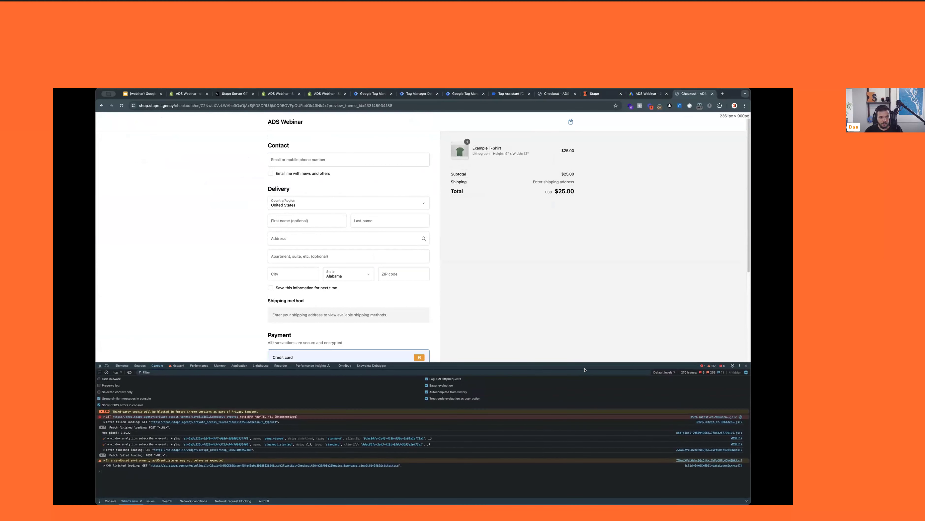
pyautogui.click(339, 158)
pyautogui.click(320, 176)
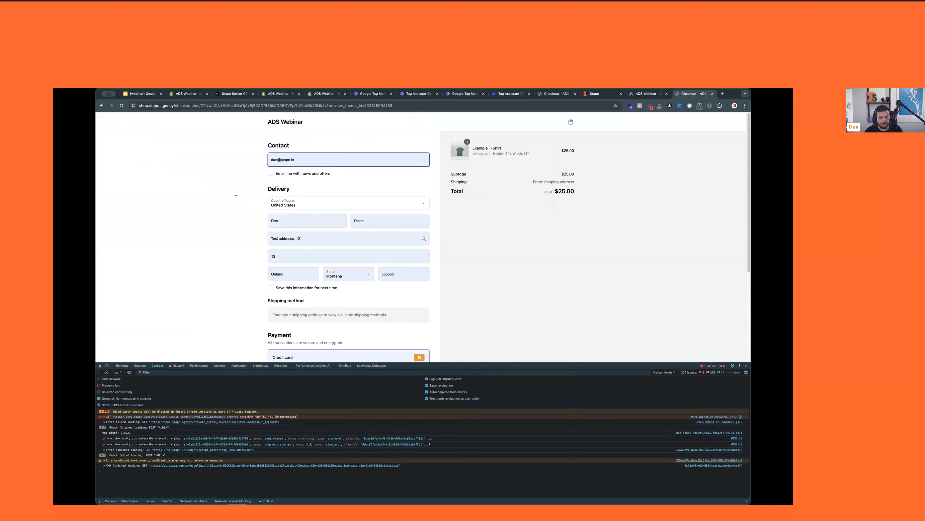
# Replace the delivery address's city, state and ZIP code with a matching US combination
pyautogui.click(236, 193)
pyautogui.scroll(-4, 355, 203)
pyautogui.scroll(4, 355, 203)
pyautogui.doubleClick(303, 275)
pyautogui.write('Wilmington')
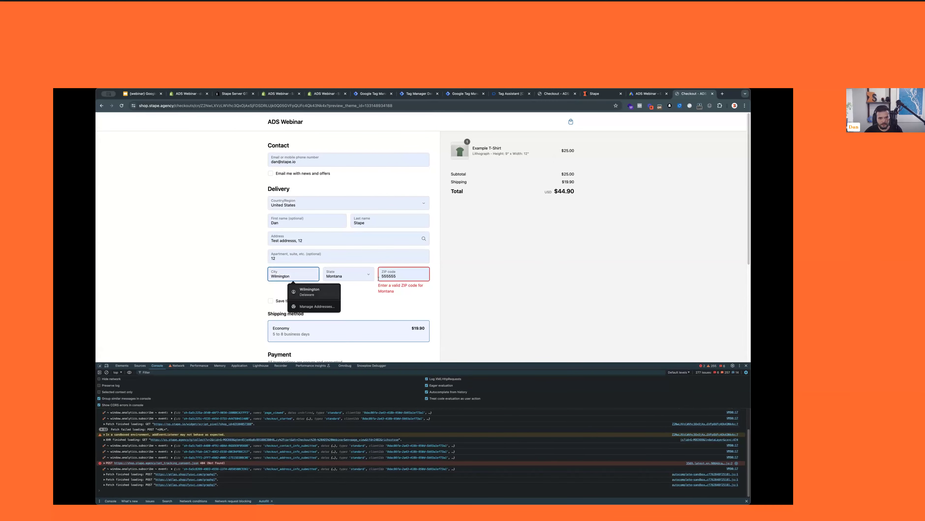
pyautogui.click(310, 290)
pyautogui.click(386, 277)
pyautogui.doubleClick(382, 276)
pyautogui.write('19901')
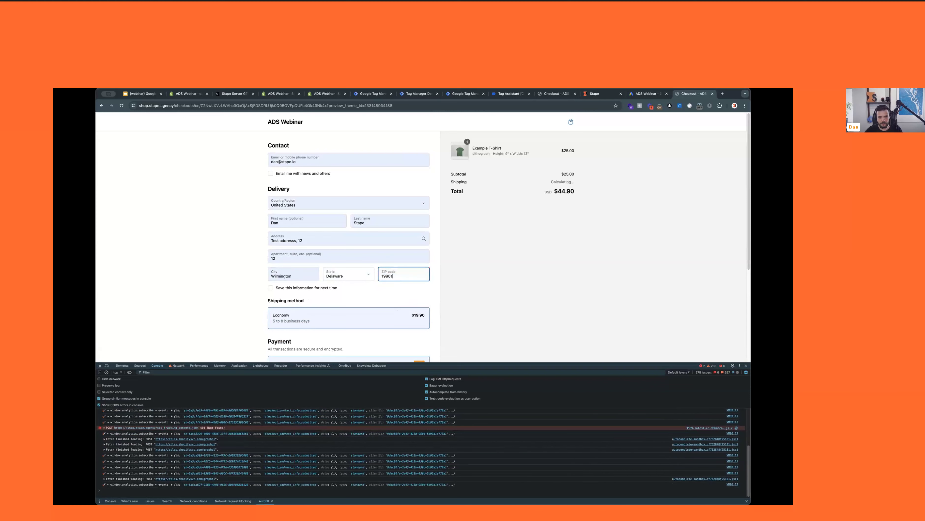
# Fill in the test card's number, expiration date and security code in the checkout's payment section
pyautogui.scroll(-3, 409, 253)
pyautogui.scroll(-2, 409, 253)
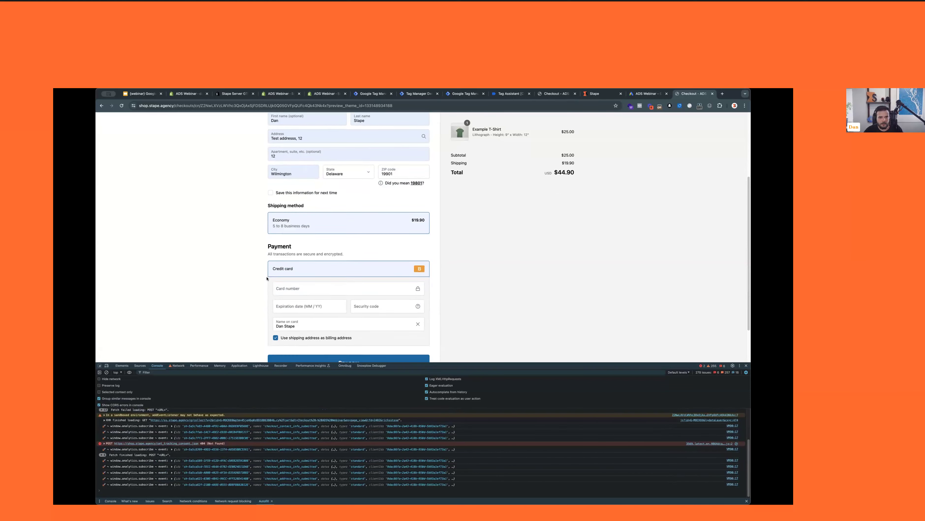
pyautogui.click(288, 267)
pyautogui.write('1')
pyautogui.click(276, 289)
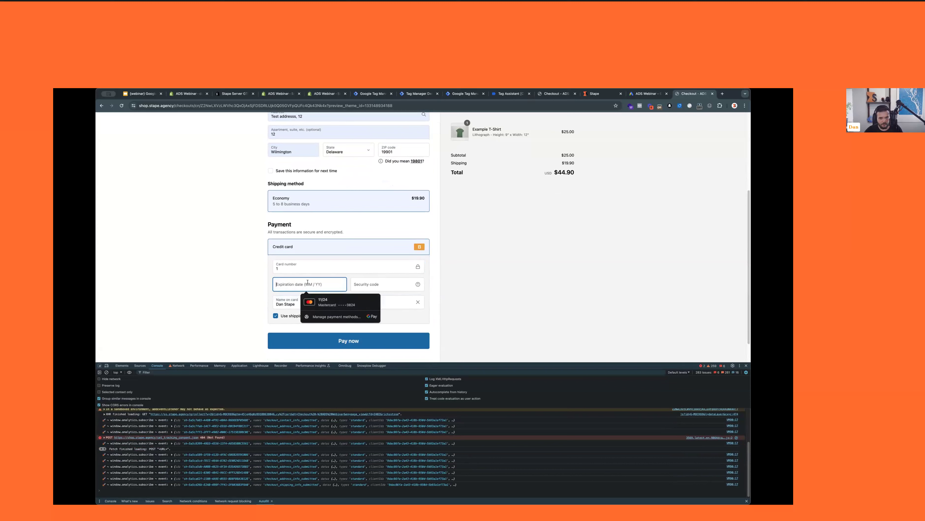
pyautogui.write('112')
pyautogui.click(373, 283)
pyautogui.write('333')
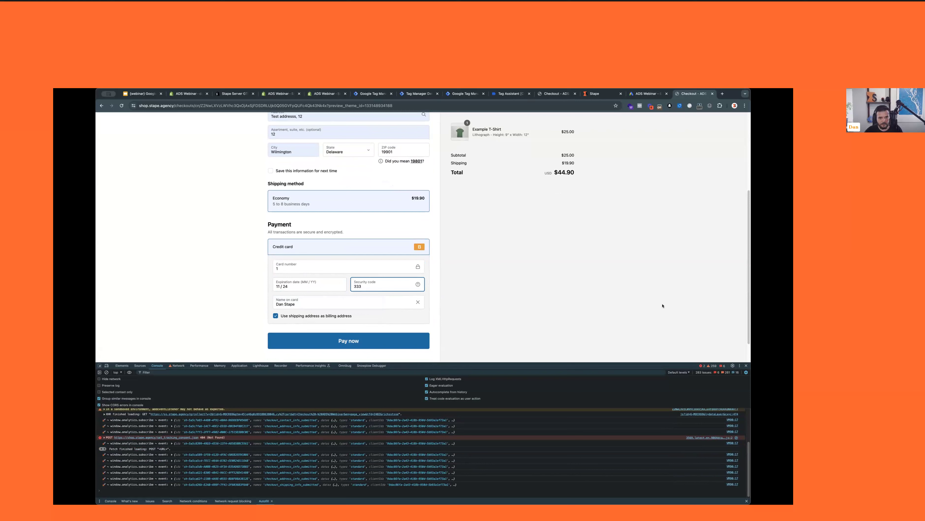
# Review the completed checkout form and submit the test order for payment
pyautogui.click(143, 202)
pyautogui.scroll(3, 241, 169)
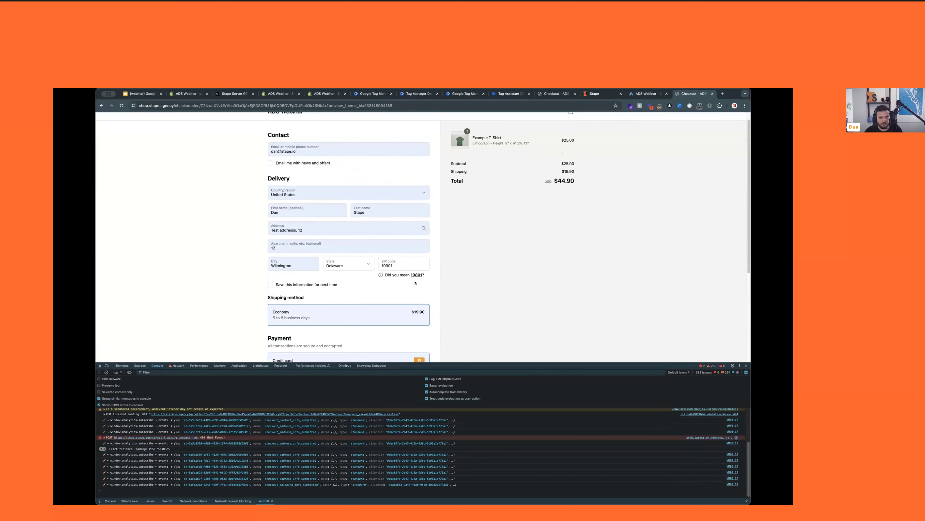
pyautogui.scroll(-4, 401, 292)
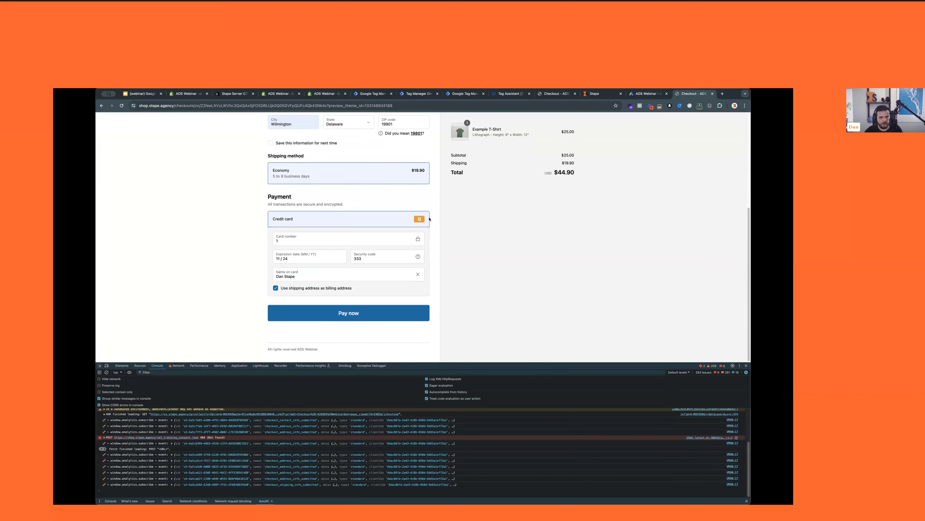
pyautogui.click(373, 316)
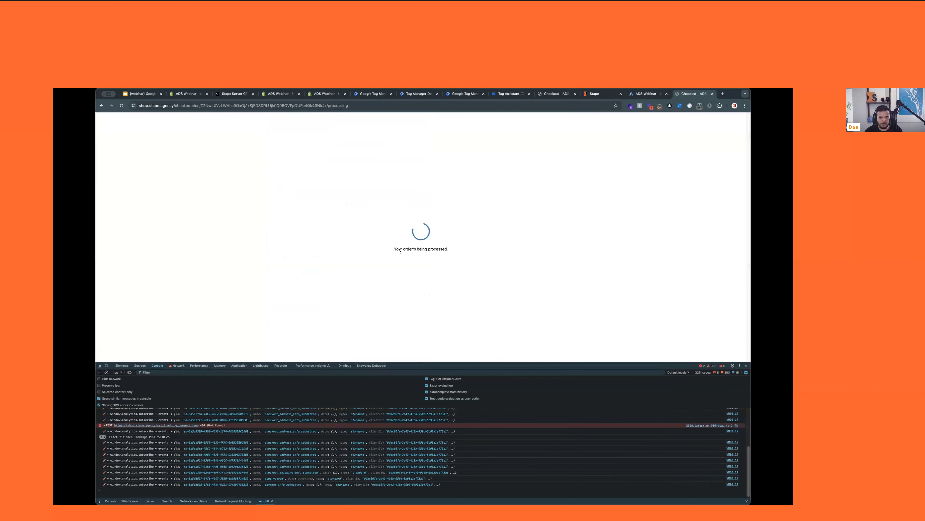
# Enlarge the console on the thank-you page and switch its JavaScript context to the web-pixel-sandbox-CUSTOM frame
pyautogui.moveTo(589, 364); pyautogui.dragTo(534, 251)
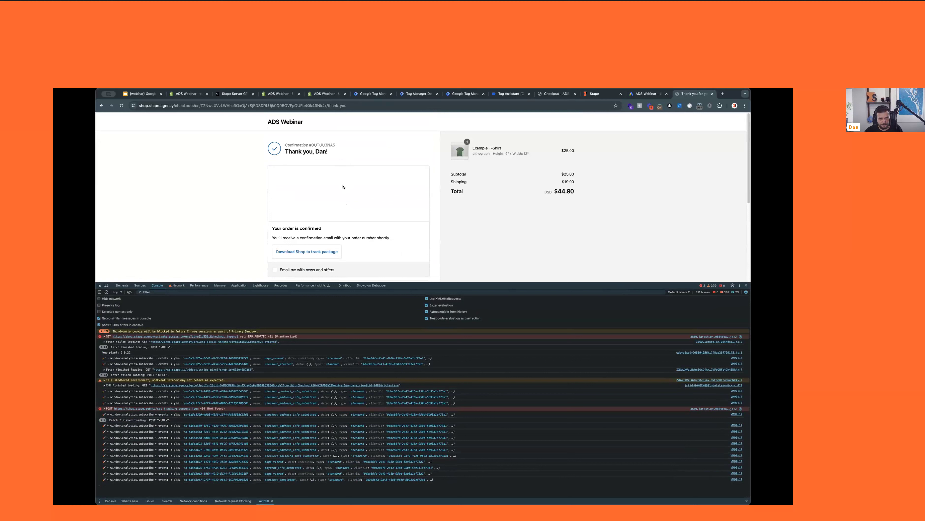
pyautogui.scroll(-4, 545, 151)
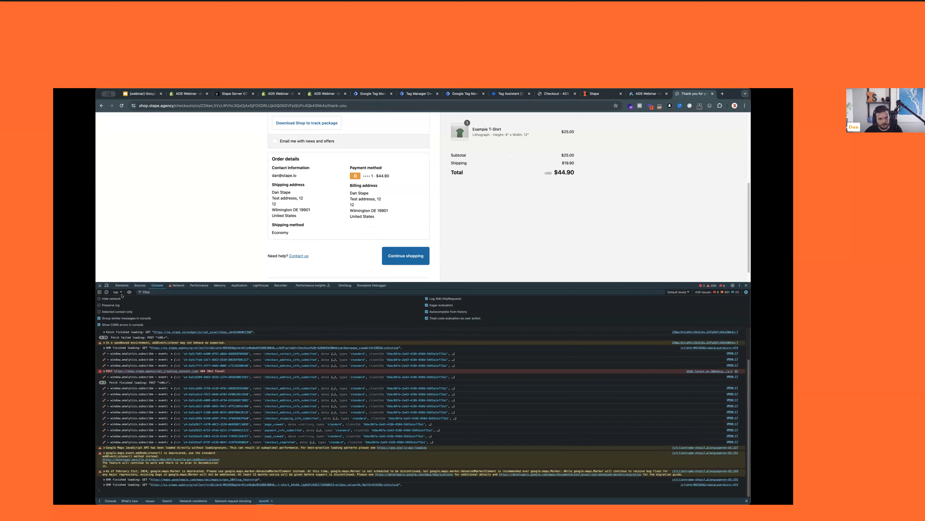
pyautogui.click(117, 292)
pyautogui.scroll(-8, 147, 321)
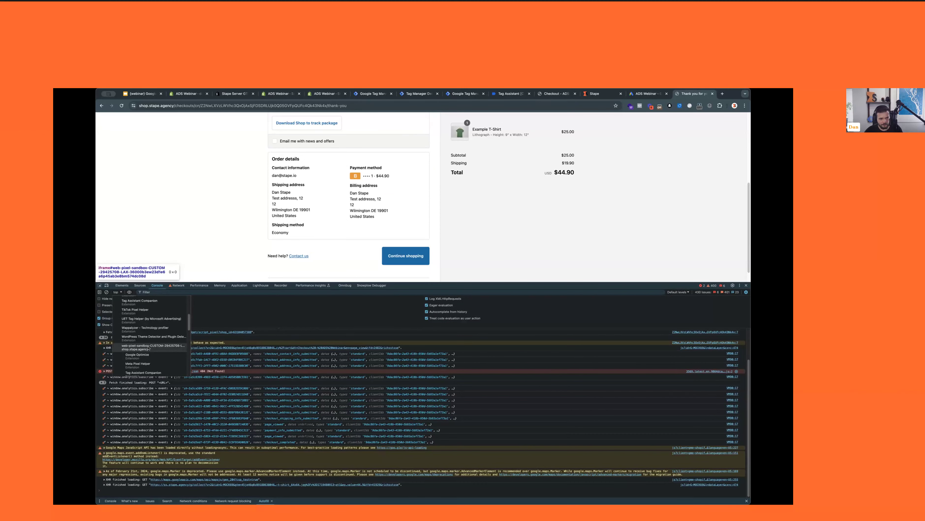
pyautogui.click(148, 347)
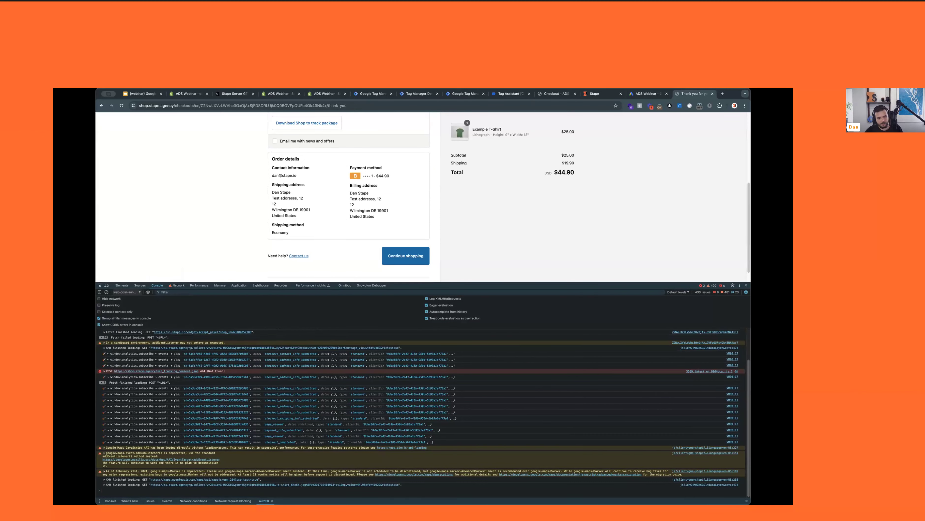
# Output dataLayer in the sandbox console and expand its purchase_stape event to examine the ecommerce and user data
pyautogui.click(126, 489)
pyautogui.write('dataLayer')
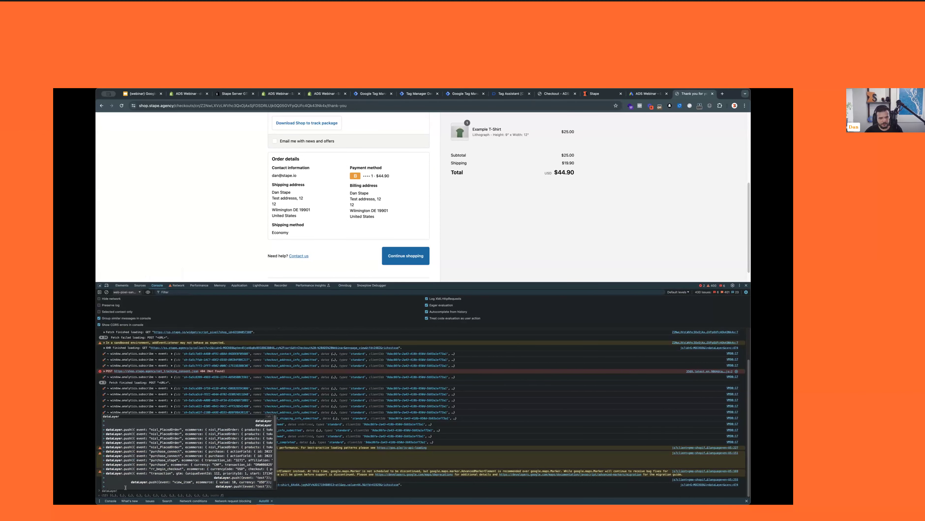
pyautogui.press('Return')
pyautogui.click(104, 485)
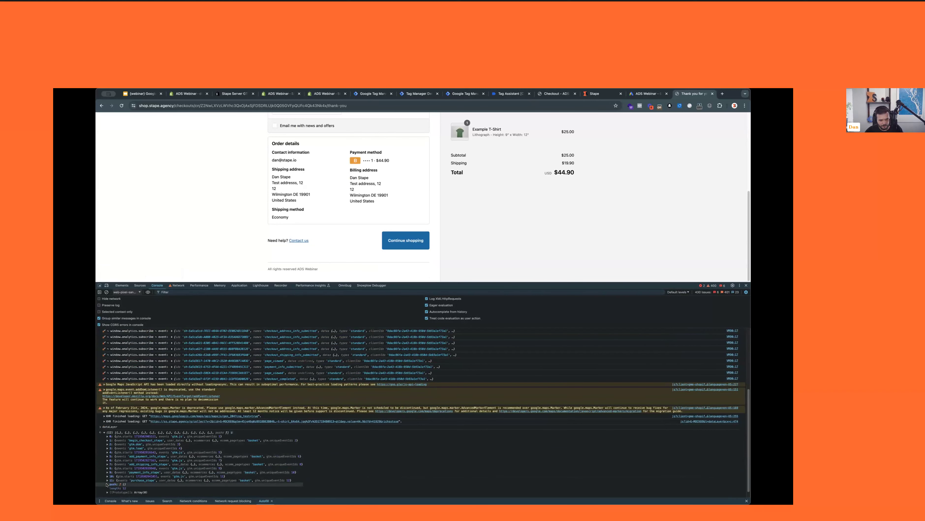
pyautogui.click(162, 480)
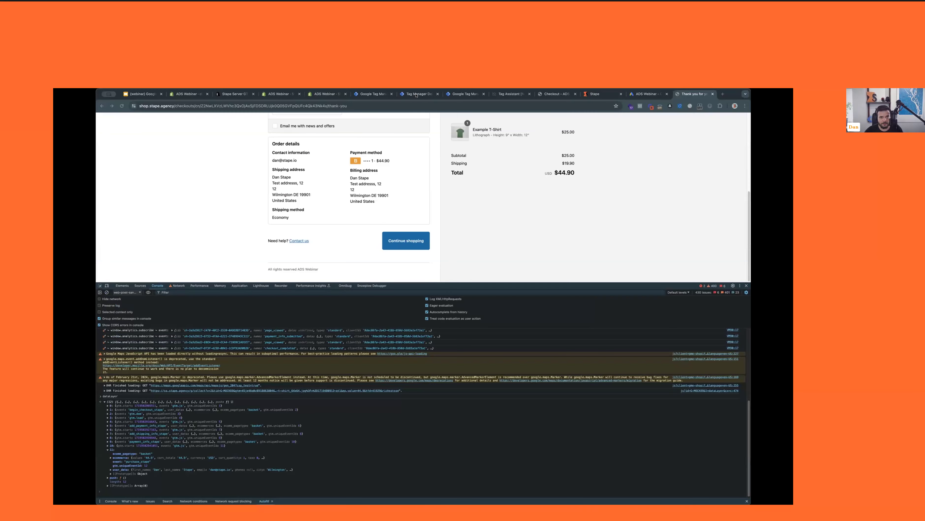
# Open the purchase event in the server container's preview to see which tags it fired
pyautogui.click(419, 94)
pyautogui.click(128, 169)
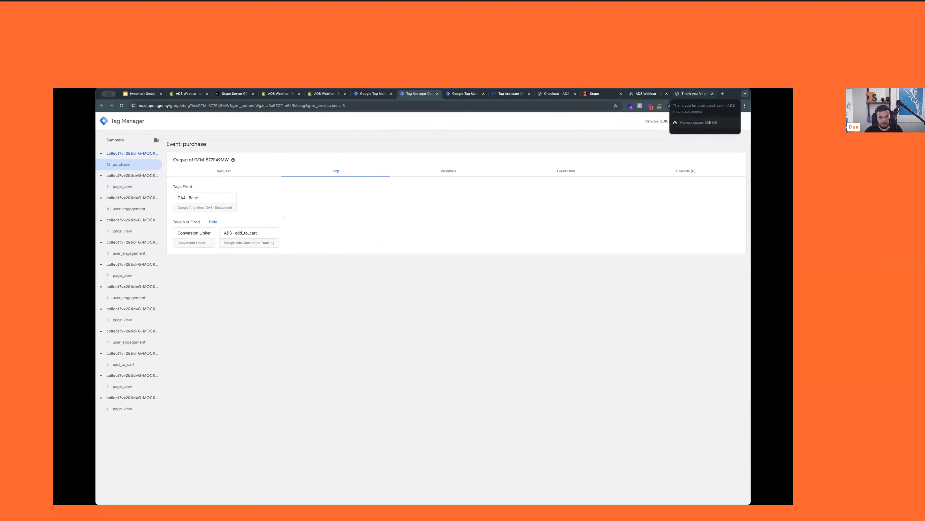
# Start a fresh preview of the web container and connect Tag Assistant to the store's home page
pyautogui.click(464, 94)
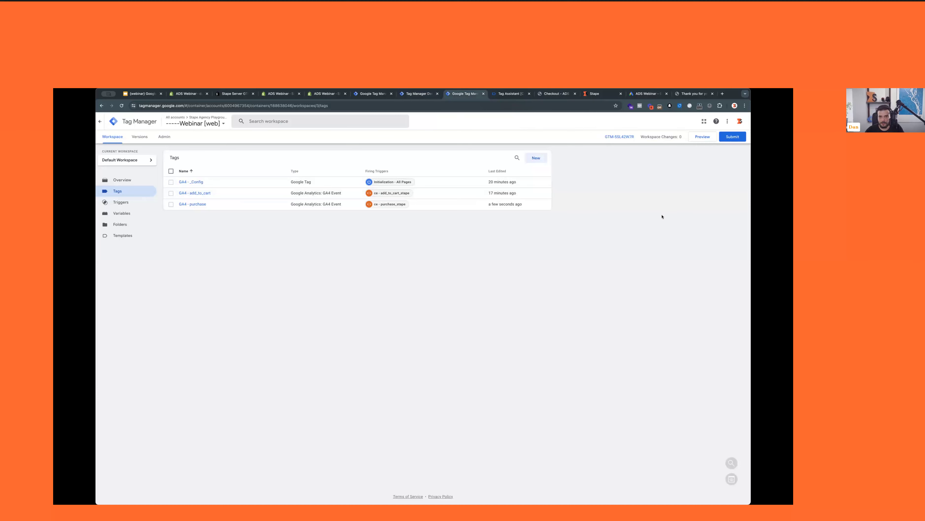
pyautogui.click(530, 94)
pyautogui.click(530, 93)
pyautogui.click(700, 137)
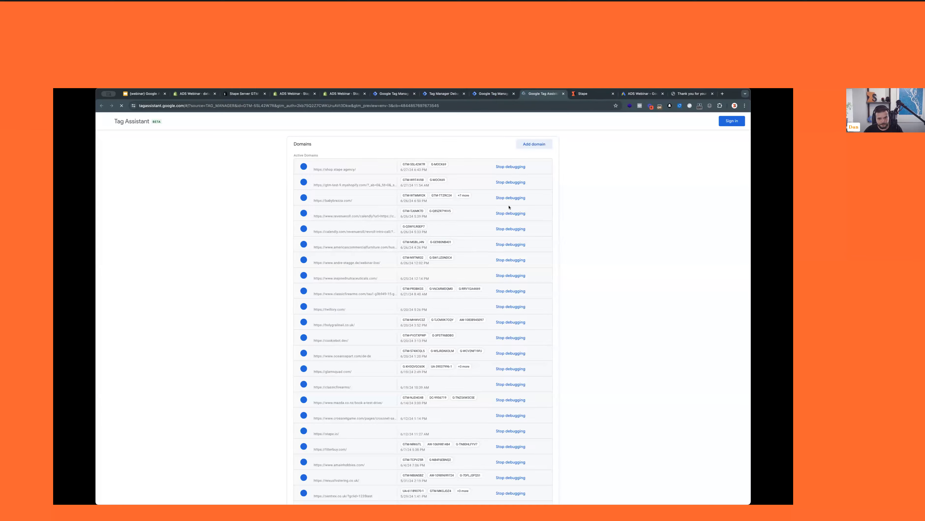
pyautogui.click(424, 249)
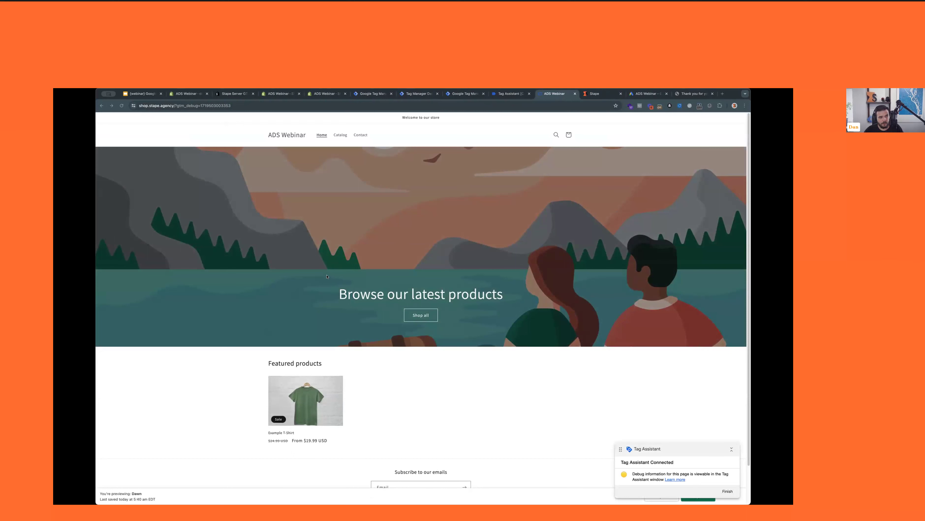
pyautogui.scroll(-2, 360, 246)
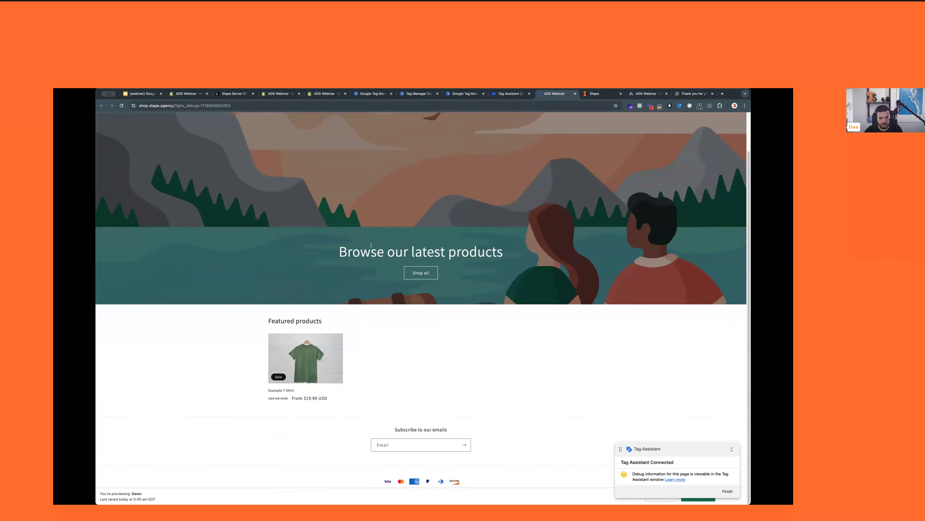
pyautogui.scroll(2, 370, 246)
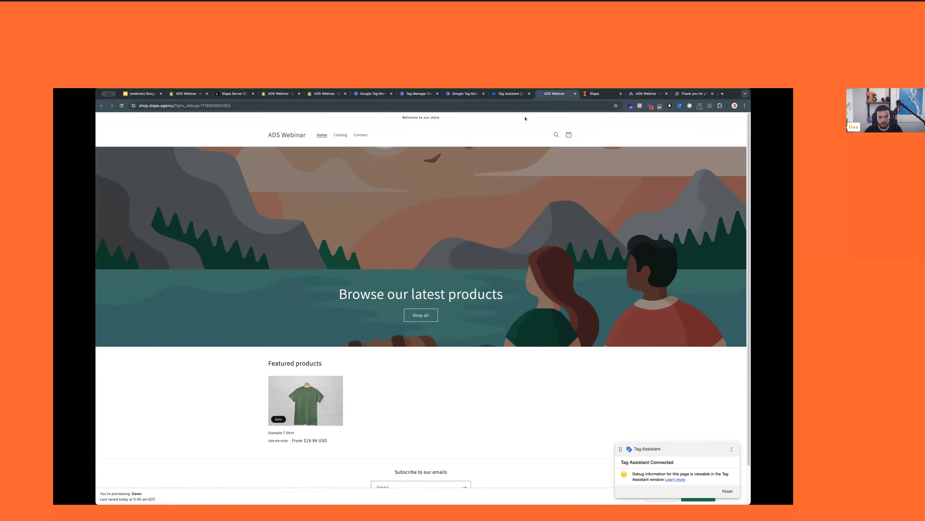
pyautogui.click(511, 95)
pyautogui.click(422, 218)
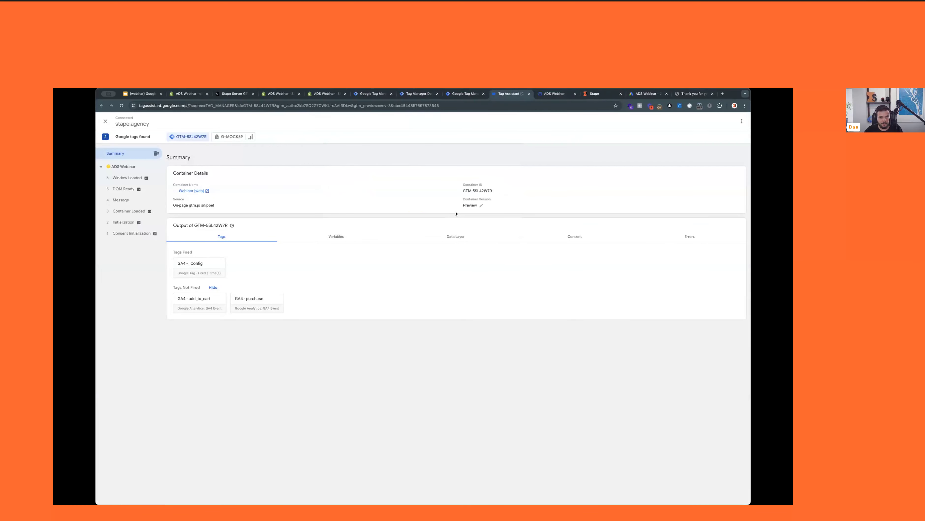
# Load the Example T-Shirt product page and examine its view_item_stape event in Tag Assistant
pyautogui.click(555, 94)
pyautogui.click(306, 400)
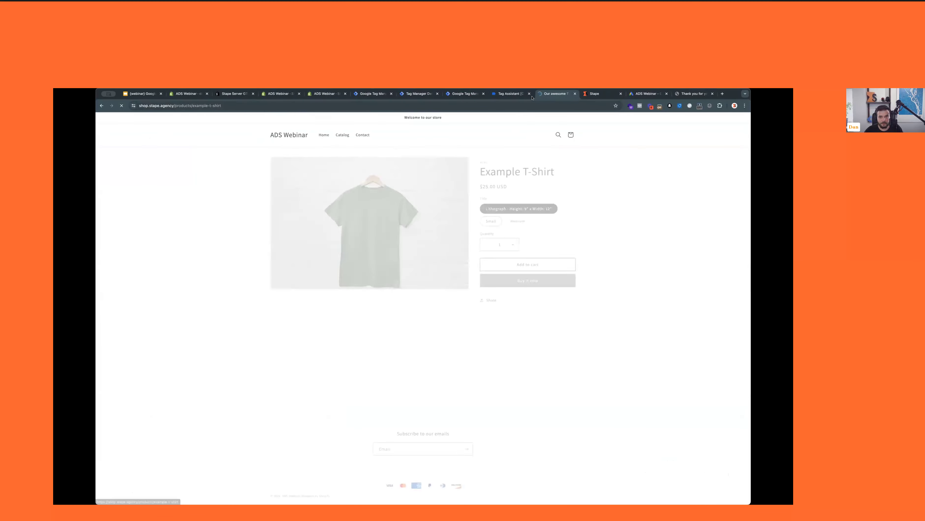
pyautogui.click(494, 96)
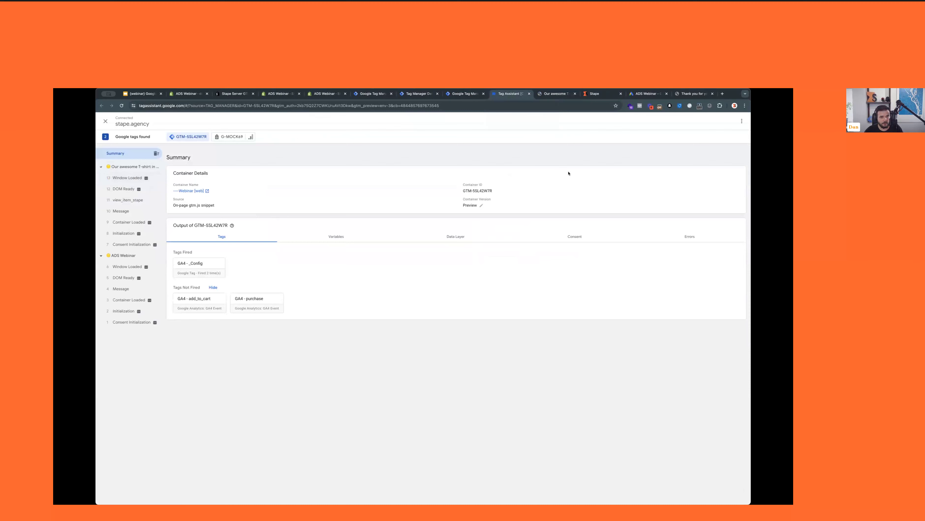
pyautogui.click(145, 201)
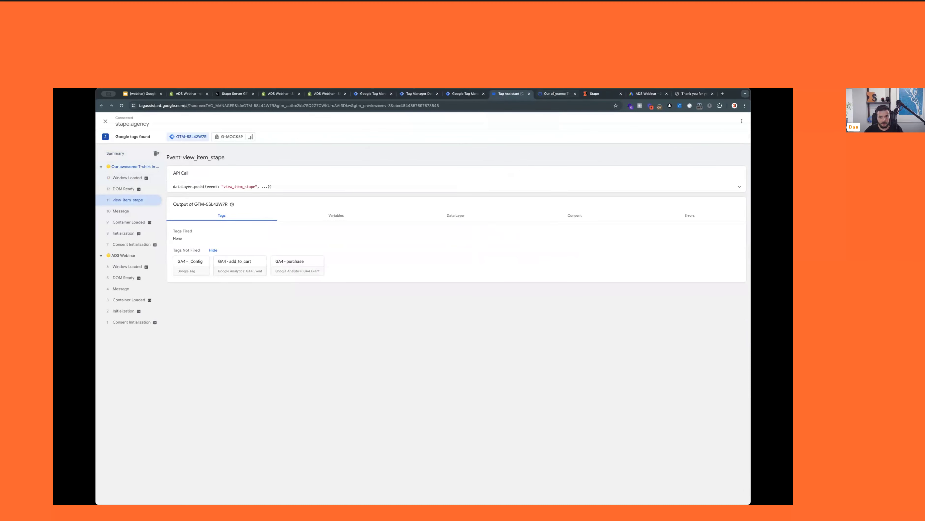
# Add the Example T-Shirt to the cart, proceed to checkout, and check in Tag Assistant how the checkout page is tracked
pyautogui.click(555, 94)
pyautogui.click(543, 260)
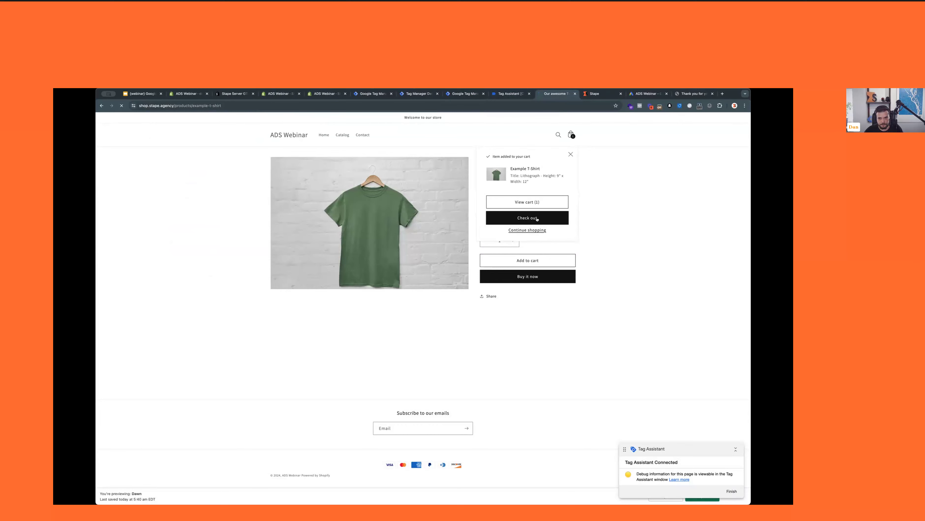
pyautogui.click(531, 218)
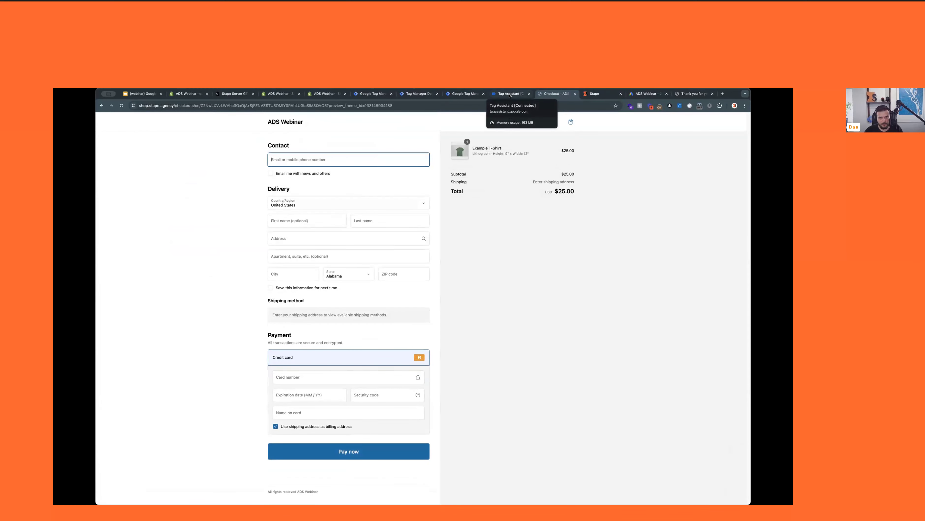
pyautogui.click(509, 94)
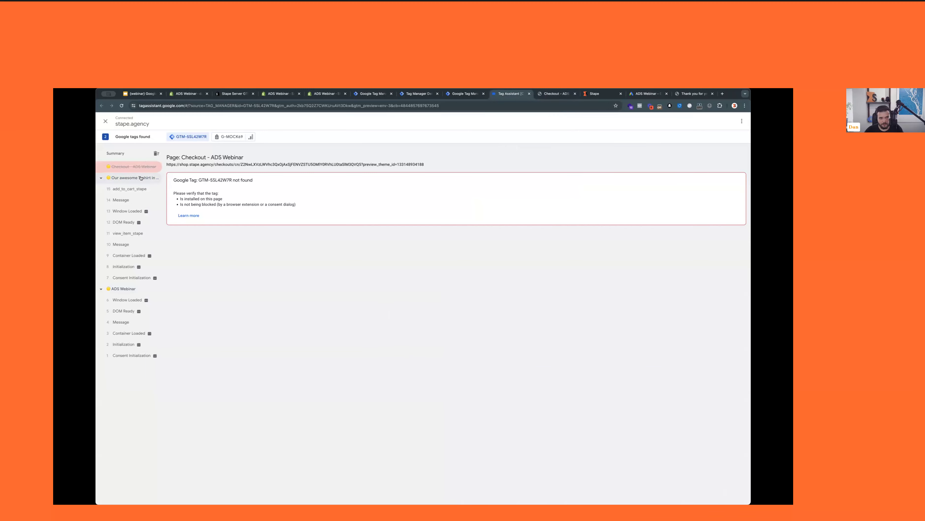
pyautogui.click(564, 96)
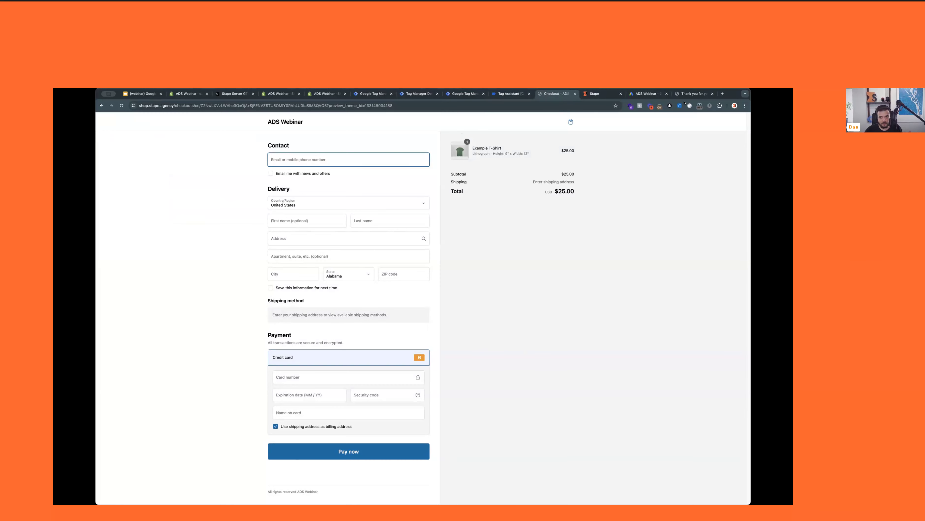
# Check the web-pixel-sandbox-CUSTOM context on the thank-you page's console, then output dataLayer again and expand the array
pyautogui.click(675, 96)
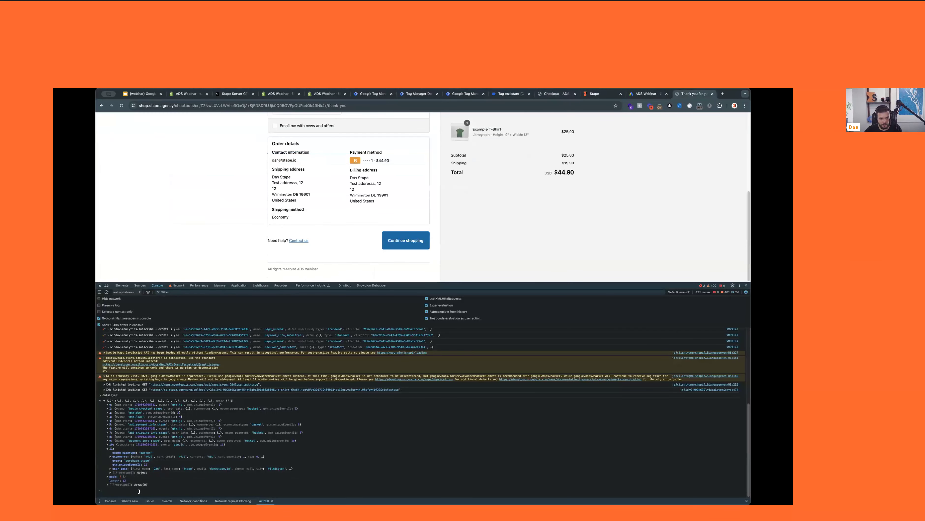
pyautogui.click(122, 293)
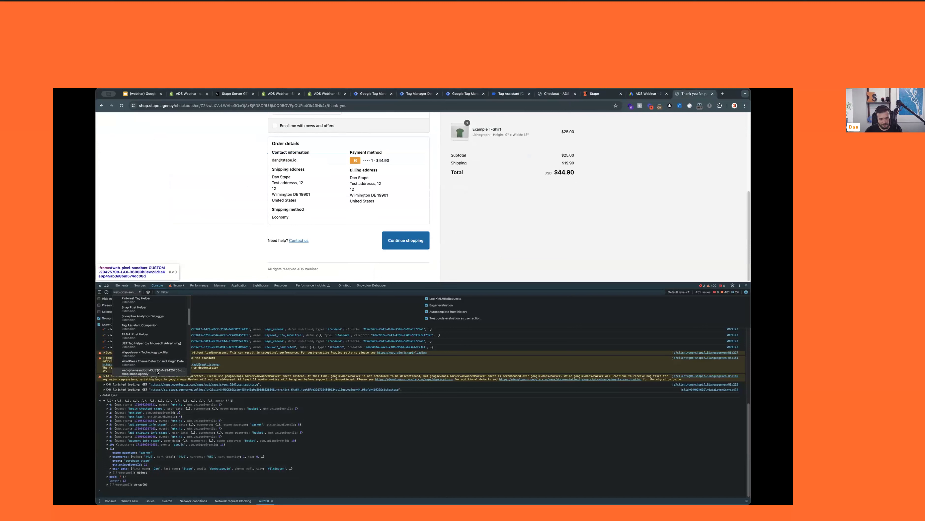
pyautogui.click(117, 494)
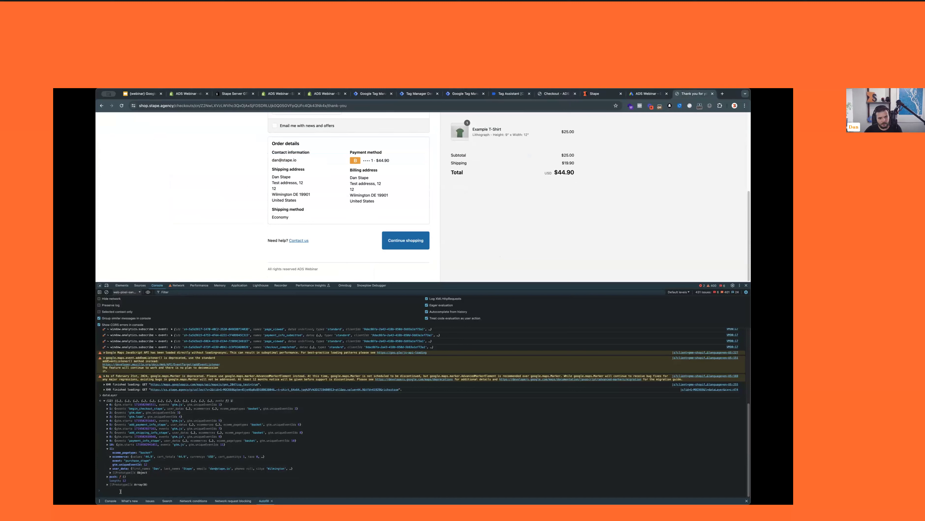
pyautogui.write('dataLayer')
pyautogui.press('Return')
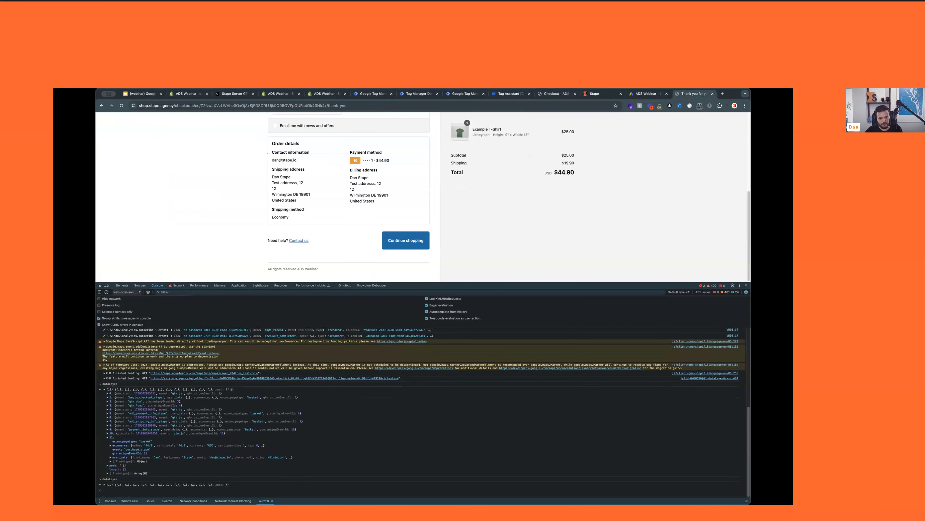
pyautogui.click(104, 484)
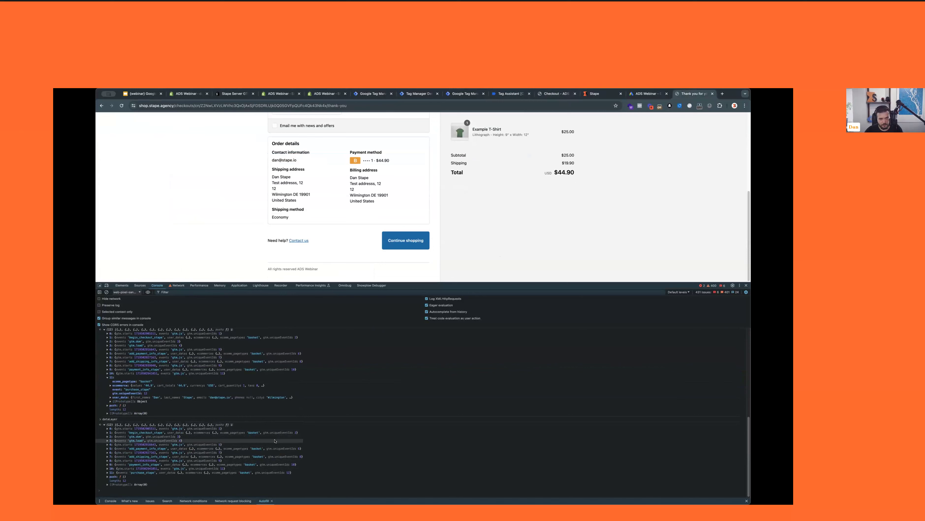
# Inspect the headers of the last collect request in the thank-you page's network log
pyautogui.click(178, 286)
pyautogui.click(111, 306)
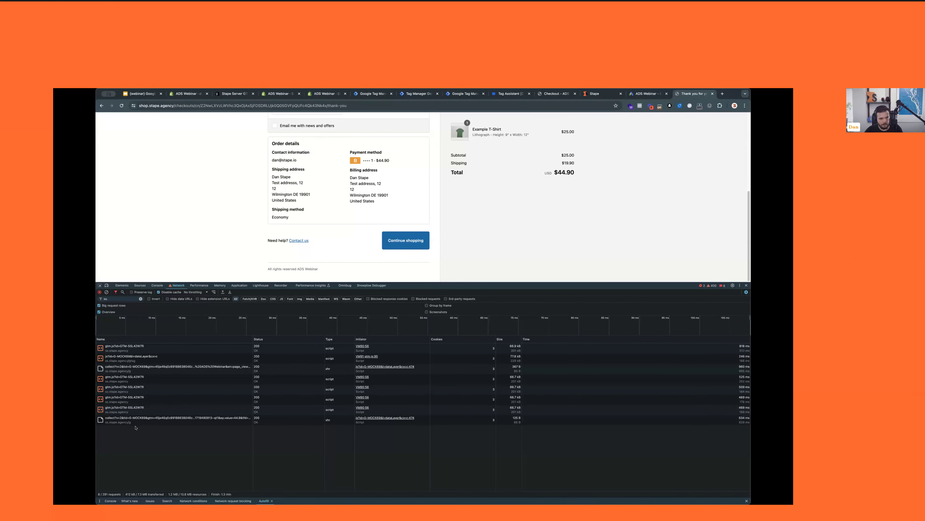
pyautogui.click(398, 419)
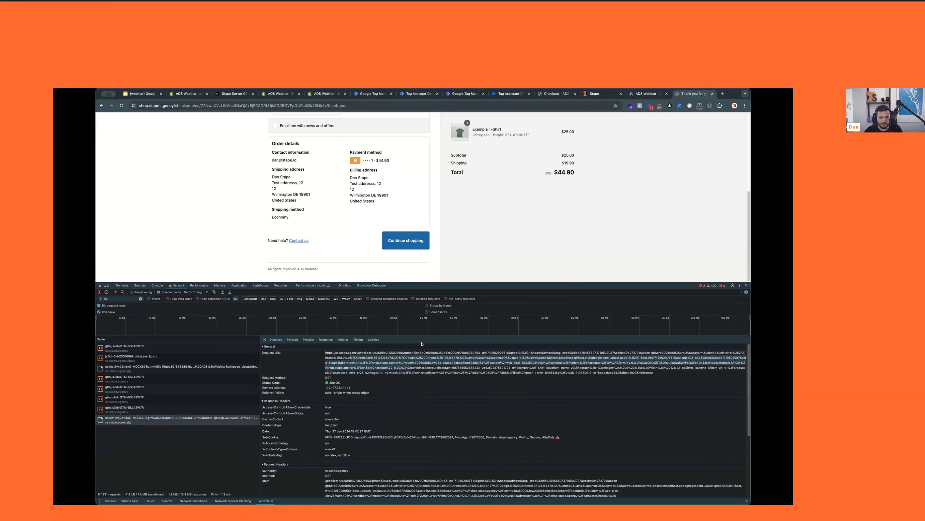
# Review the purchase event and its fired GA4 - Base tag in the server container's preview
pyautogui.click(415, 94)
pyautogui.click(133, 279)
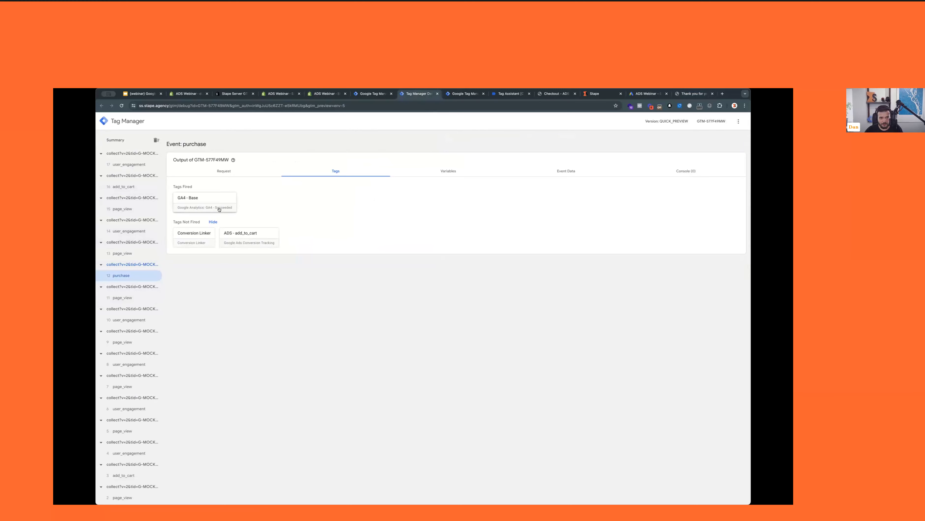
pyautogui.click(221, 208)
pyautogui.click(262, 288)
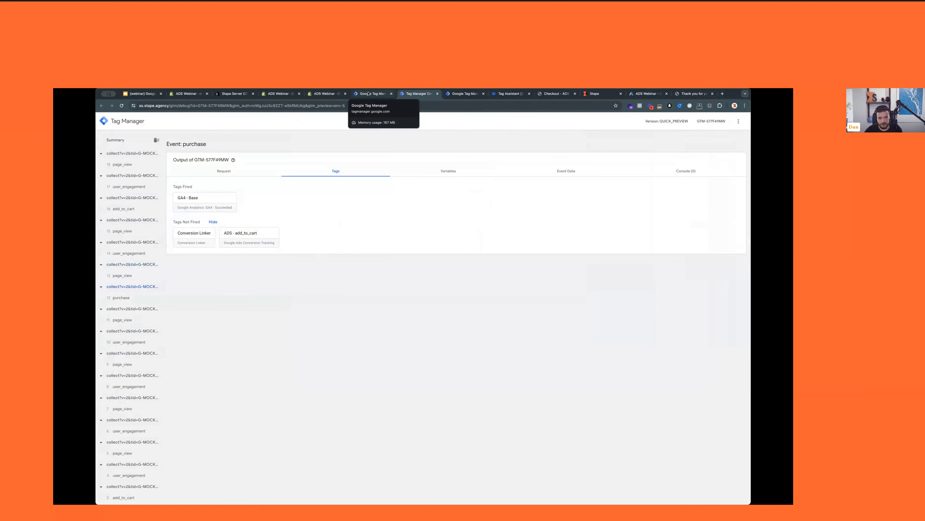
# Duplicate the ga4 - add_to_cart trigger in the server container and set the copy's event name to purchase
pyautogui.click(368, 93)
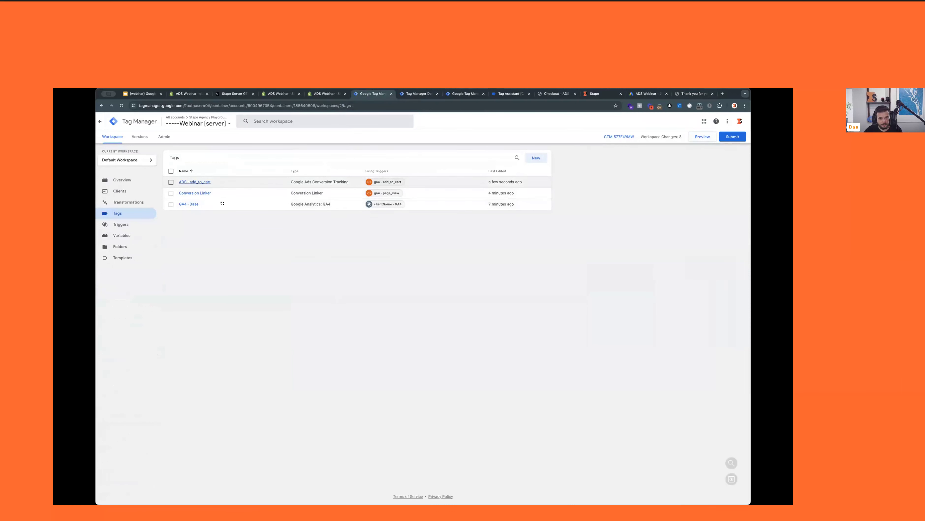
pyautogui.click(122, 225)
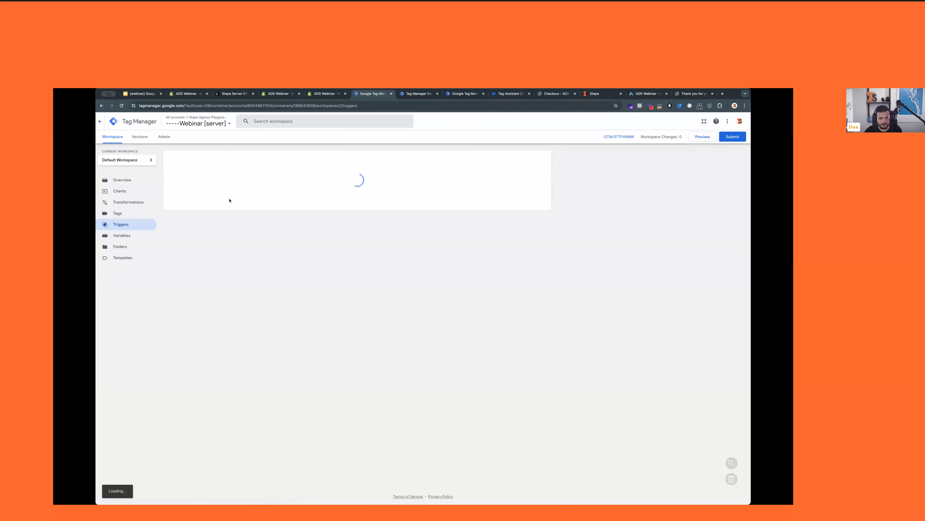
pyautogui.click(196, 194)
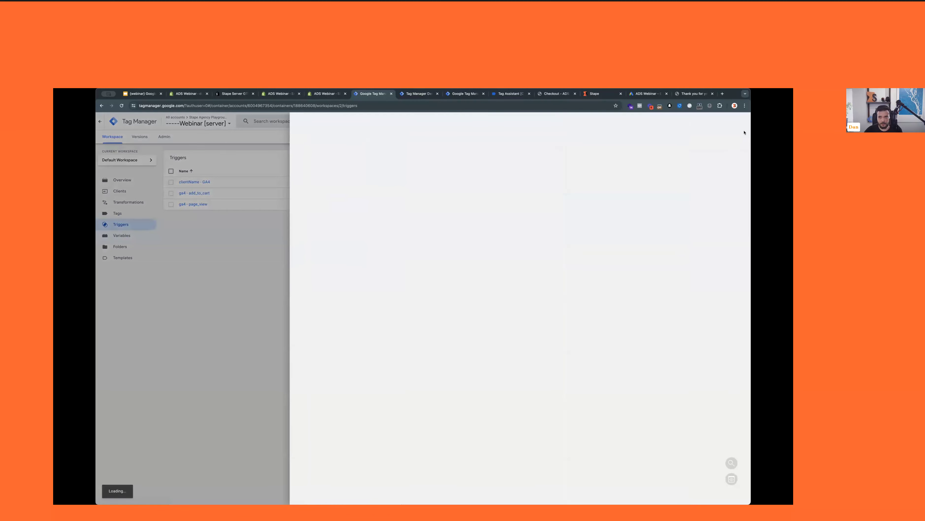
pyautogui.click(742, 121)
pyautogui.click(724, 135)
pyautogui.click(434, 204)
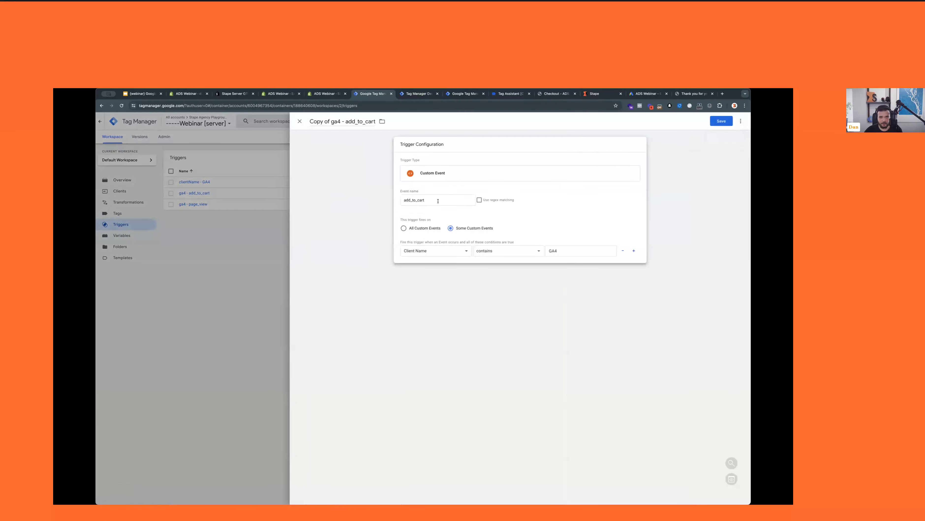
pyautogui.doubleClick(436, 203)
pyautogui.write('purchase')
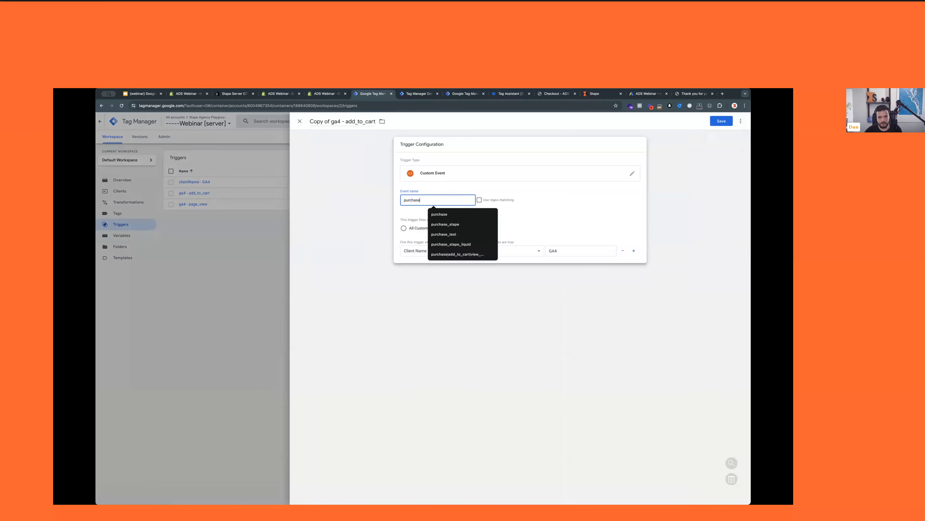
# Rename the copied trigger as "ga4 - purchase" and save it
pyautogui.click(333, 118)
pyautogui.hotkey('ctrl', 'a')
pyautogui.press('BackSpace')
pyautogui.write('ga4 - purchase')
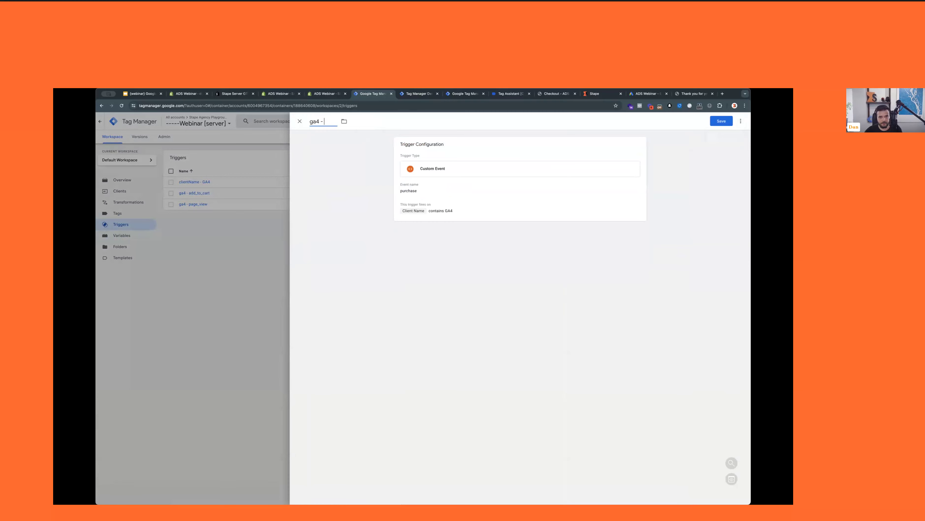
pyautogui.click(721, 121)
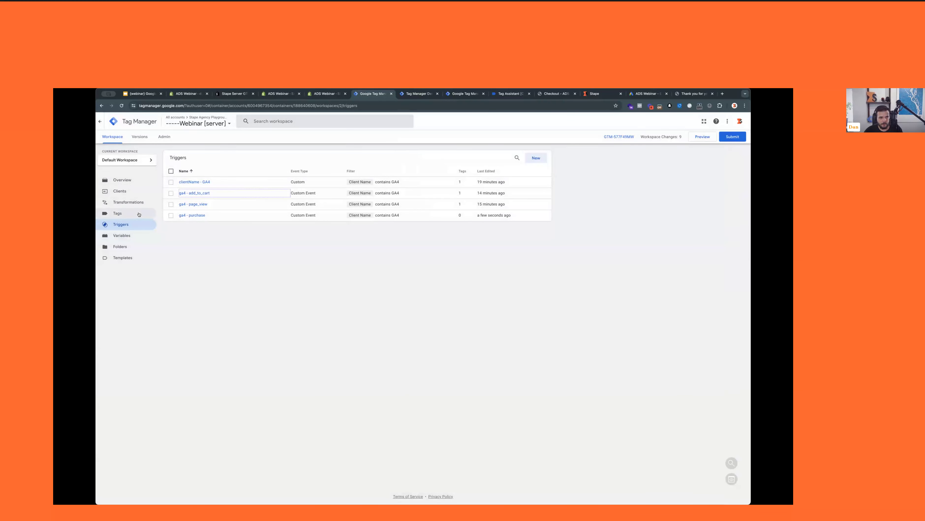
# Duplicate the server container's ADS - add_to_cart tag and name the copy "ADS - purchase"
pyautogui.click(117, 213)
pyautogui.click(211, 181)
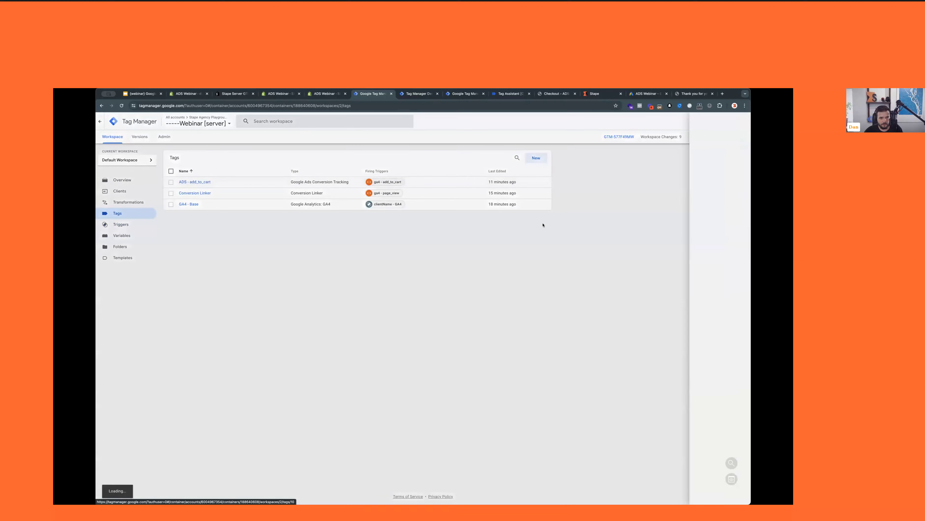
pyautogui.click(741, 121)
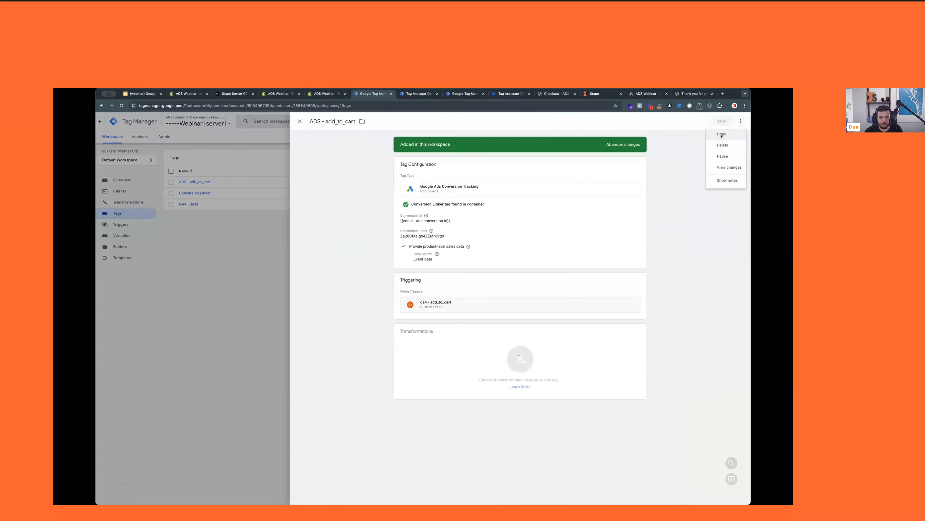
pyautogui.click(722, 135)
pyautogui.click(346, 122)
pyautogui.write('ADS - p')
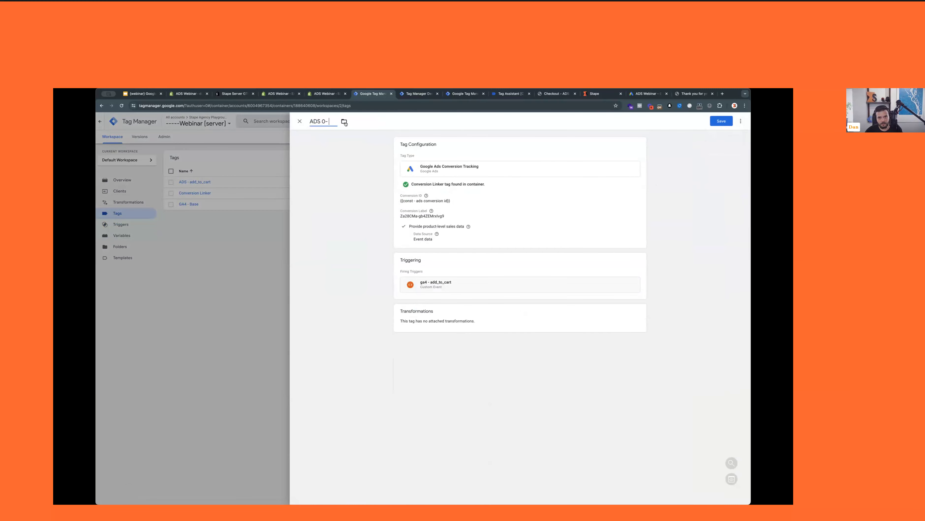
pyautogui.write('purchase')
# Replace the ADS - purchase tag's firing trigger with ga4 - purchase and open its tag configuration for editing
pyautogui.click(495, 202)
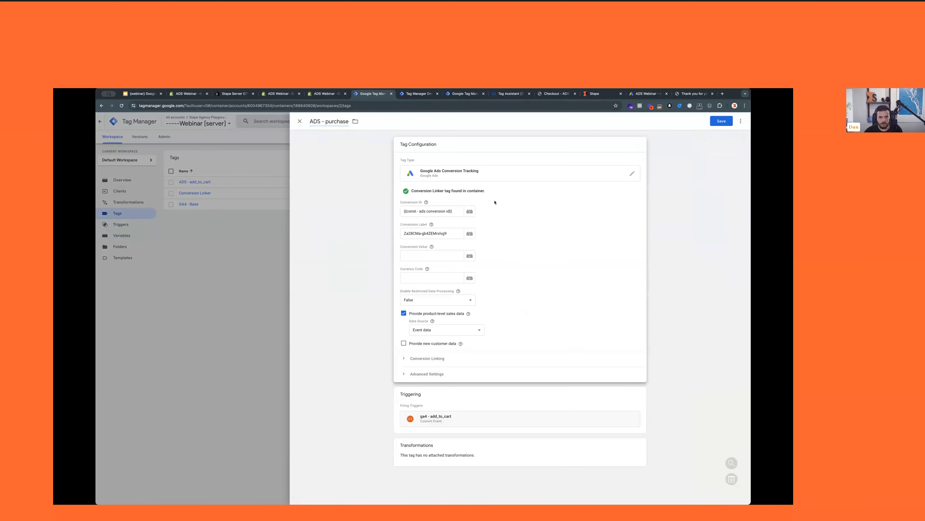
pyautogui.click(575, 407)
pyautogui.click(633, 287)
pyautogui.click(521, 289)
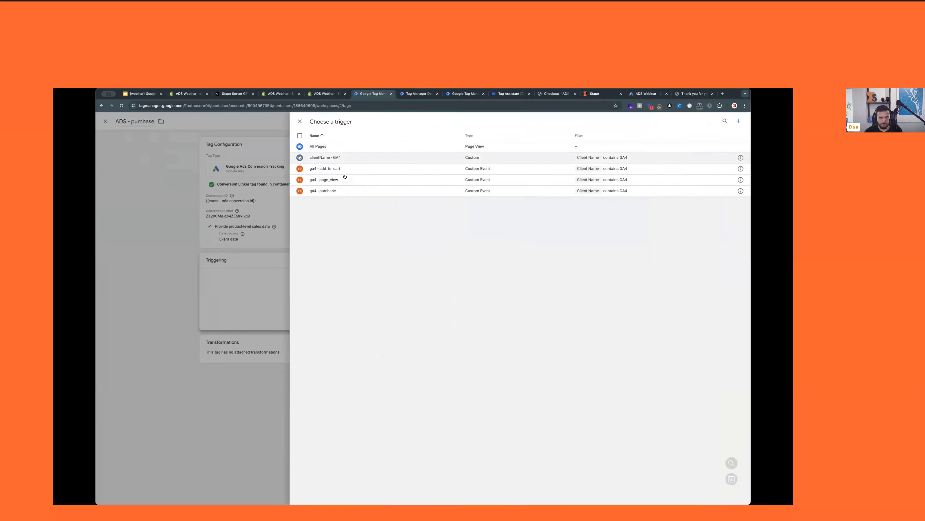
pyautogui.click(344, 190)
pyautogui.moveTo(434, 212); pyautogui.dragTo(435, 201)
pyautogui.click(434, 201)
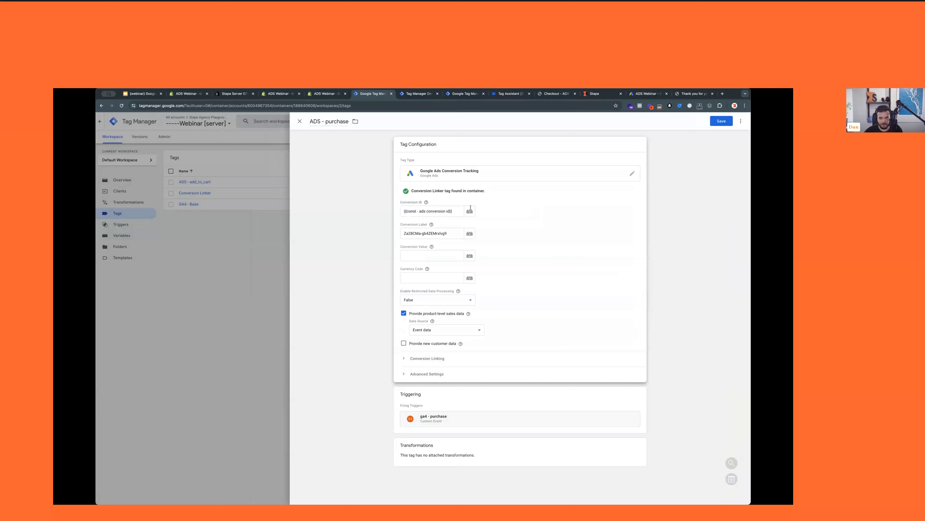
# Replace the ADS - purchase tag's conversion label with the sGTM - Purchase label copied from Google Ads
pyautogui.click(449, 233)
pyautogui.hotkey('ctrl', 'a')
pyautogui.press('BackSpace')
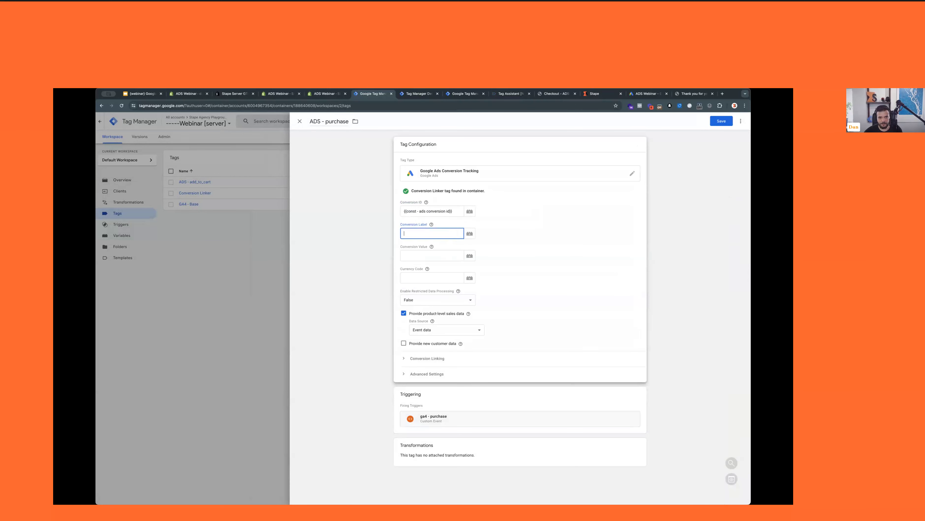
pyautogui.click(645, 93)
pyautogui.tripleClick(308, 298)
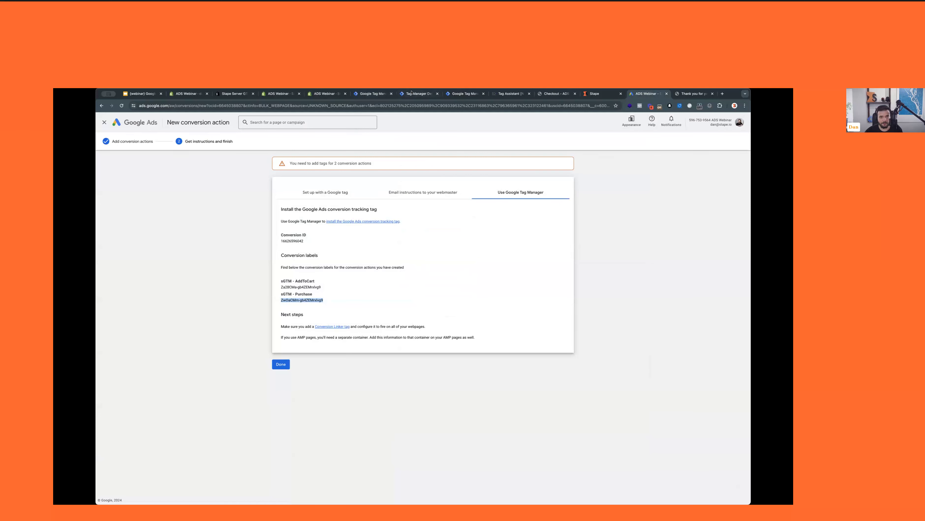
pyautogui.click(356, 94)
pyautogui.press('super+v')
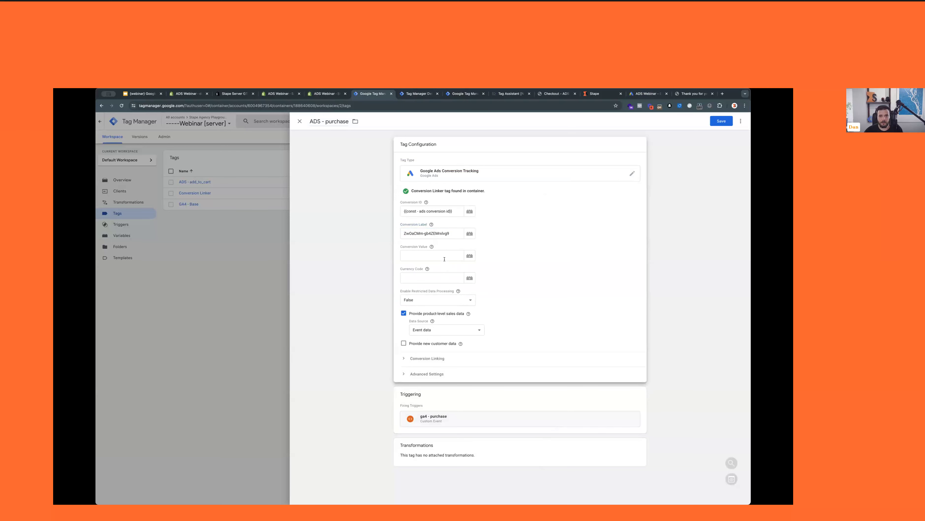
# Leave the conversion value and currency code empty and save the ADS - purchase tag
pyautogui.click(436, 276)
pyautogui.click(448, 253)
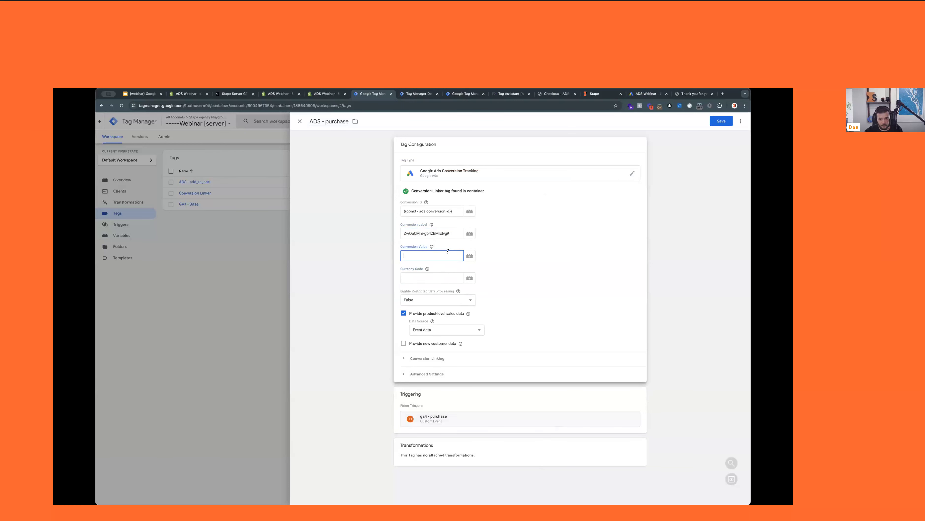
pyautogui.click(439, 278)
pyautogui.click(444, 256)
pyautogui.click(437, 278)
pyautogui.click(443, 255)
pyautogui.click(432, 246)
pyautogui.moveTo(428, 223)
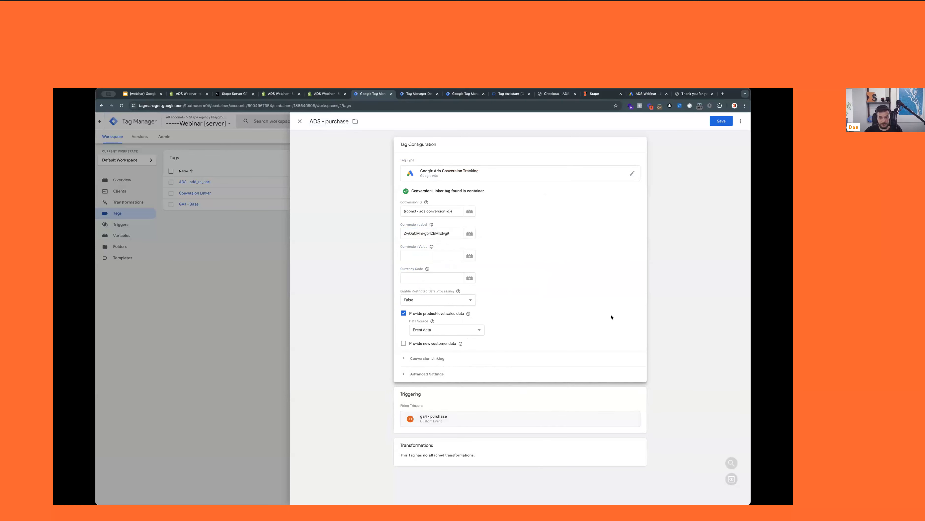
pyautogui.tripleClick(426, 233)
pyautogui.click(553, 245)
pyautogui.click(722, 122)
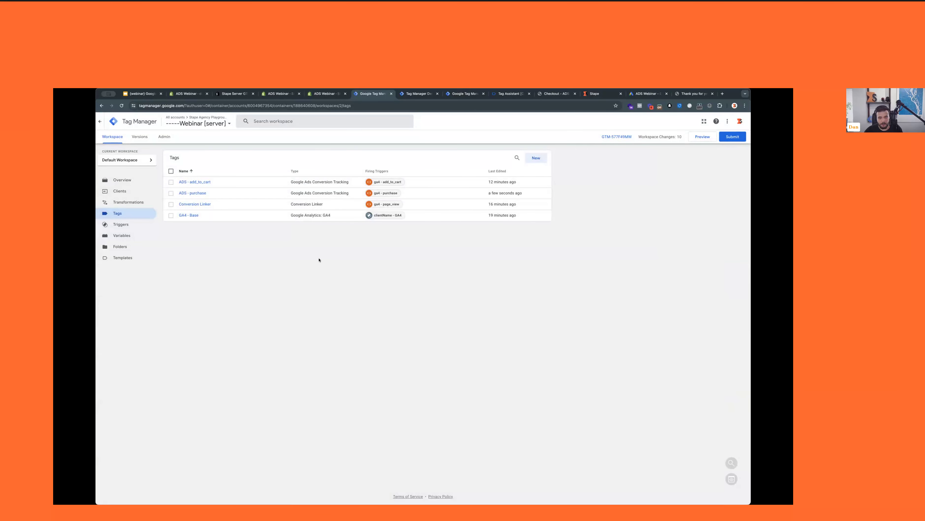
# Finish the conversion setup in Google Ads, review the sGTM - Purchase conversion action's details and return to the summary
pyautogui.click(653, 94)
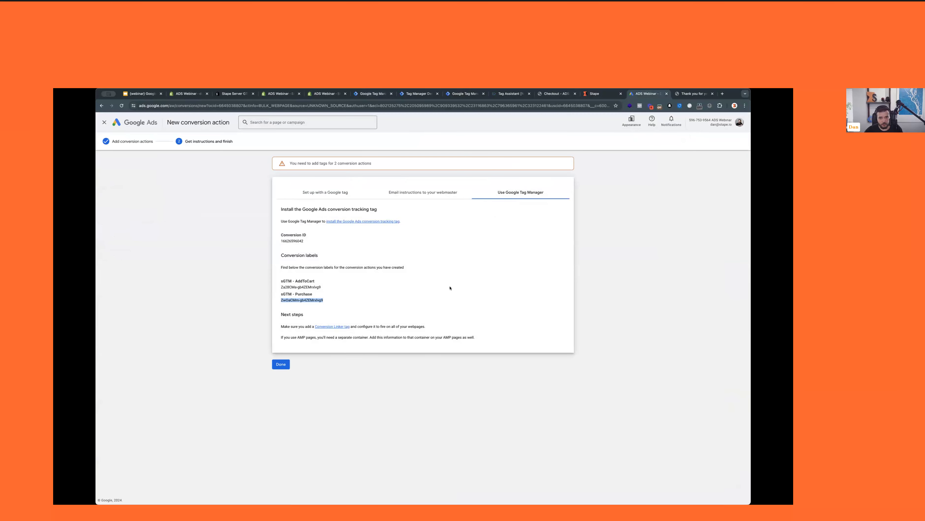
pyautogui.click(286, 366)
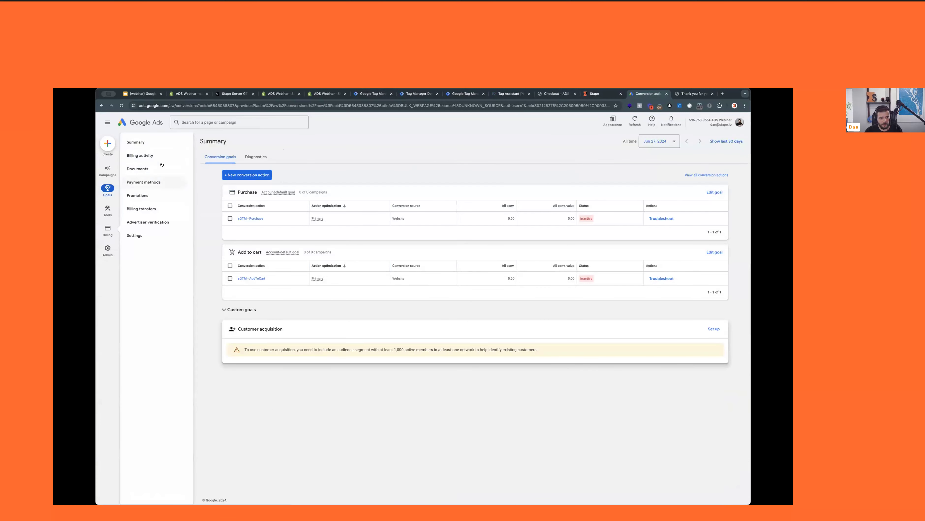
pyautogui.click(251, 219)
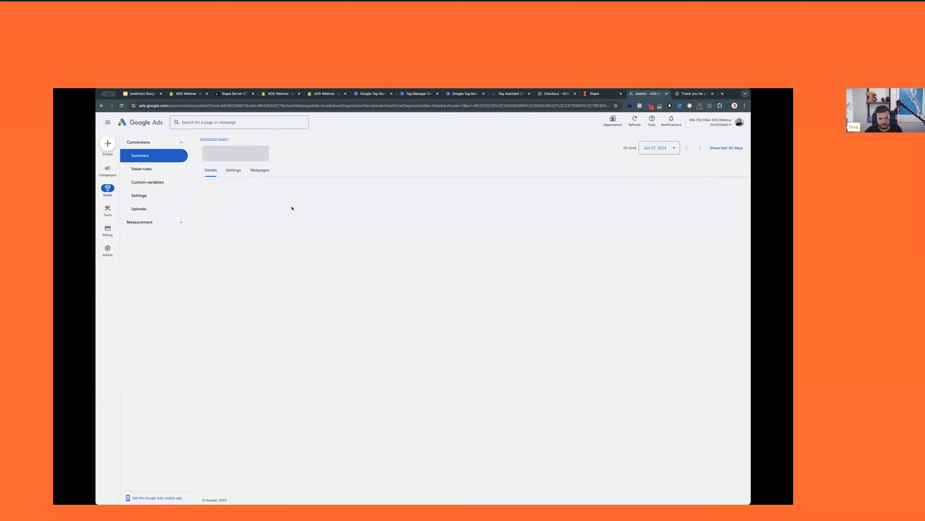
pyautogui.click(485, 327)
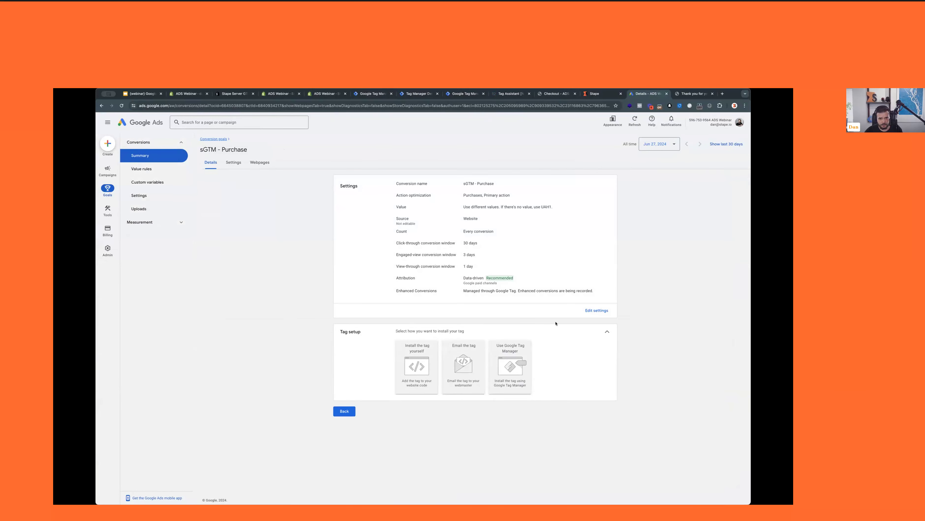
pyautogui.click(345, 413)
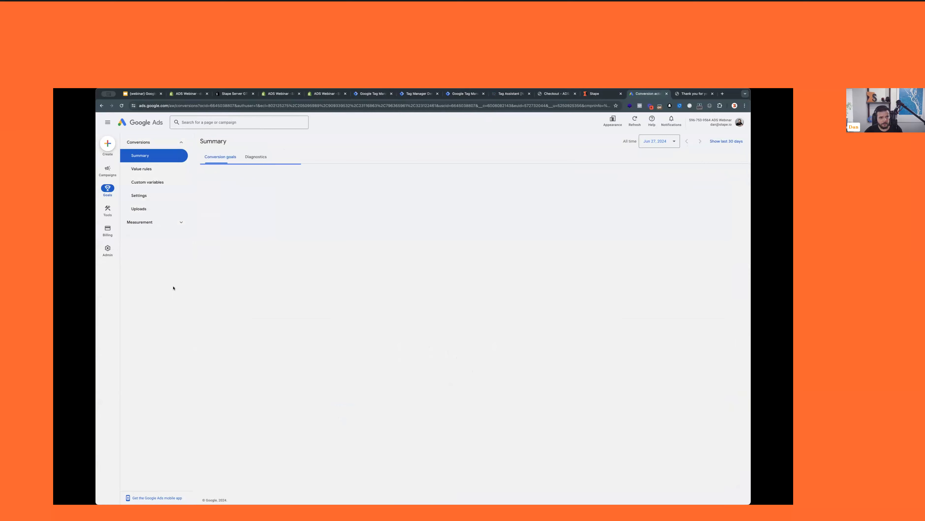
# In the conversion settings, set the enhanced conversions method to Google Tag Manager and save
pyautogui.click(139, 195)
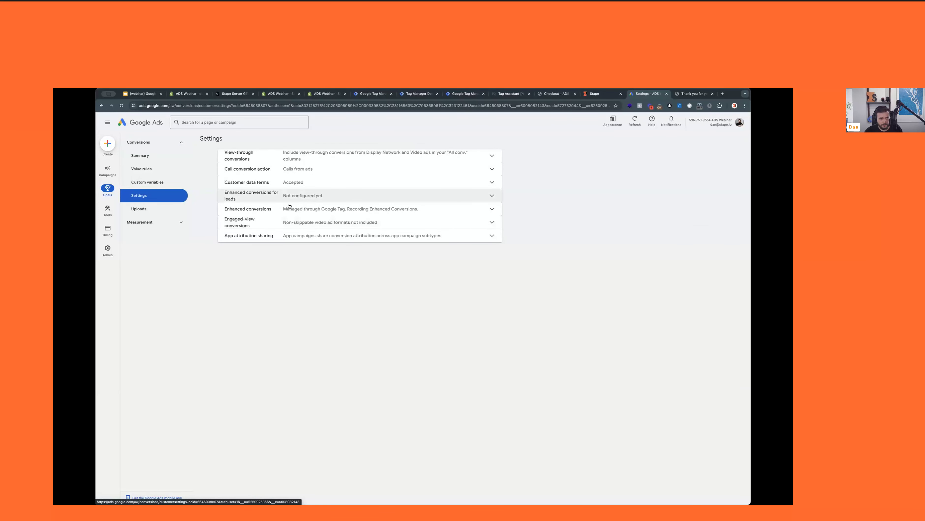
pyautogui.click(289, 208)
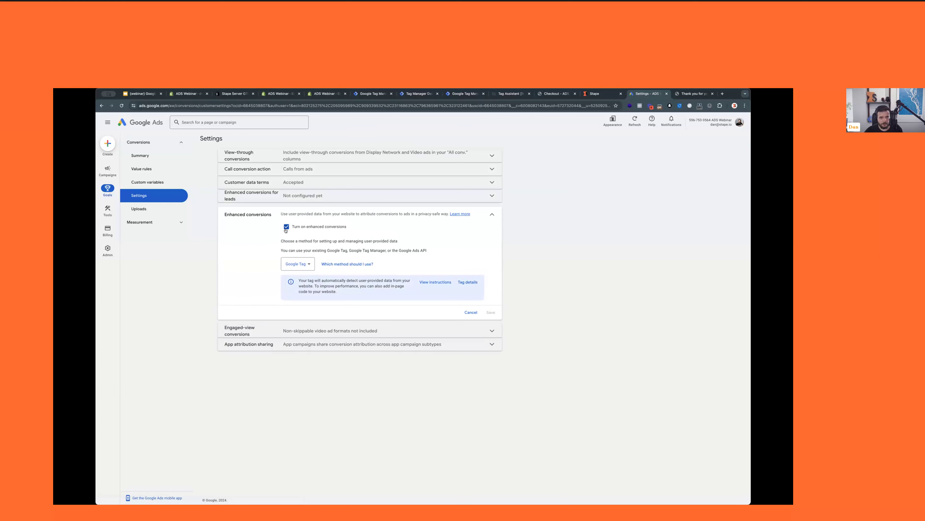
pyautogui.click(298, 264)
pyautogui.click(304, 284)
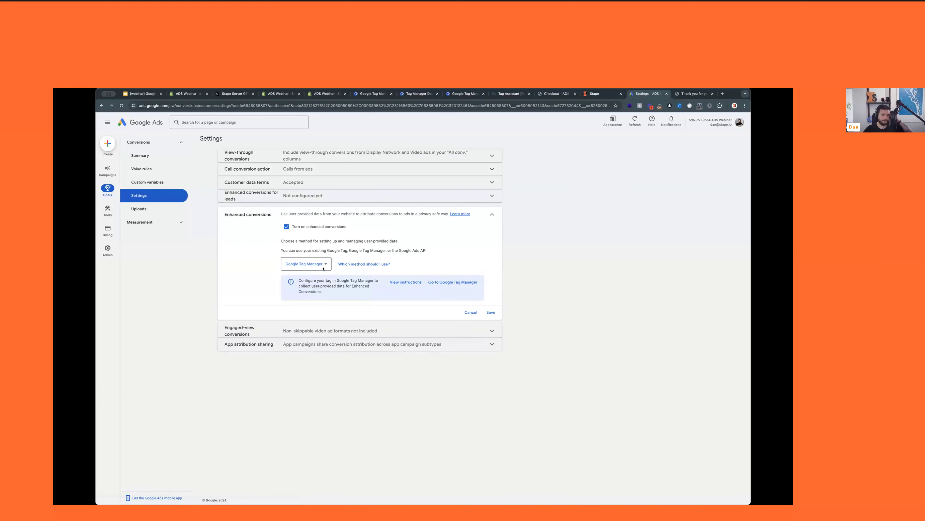
pyautogui.click(491, 312)
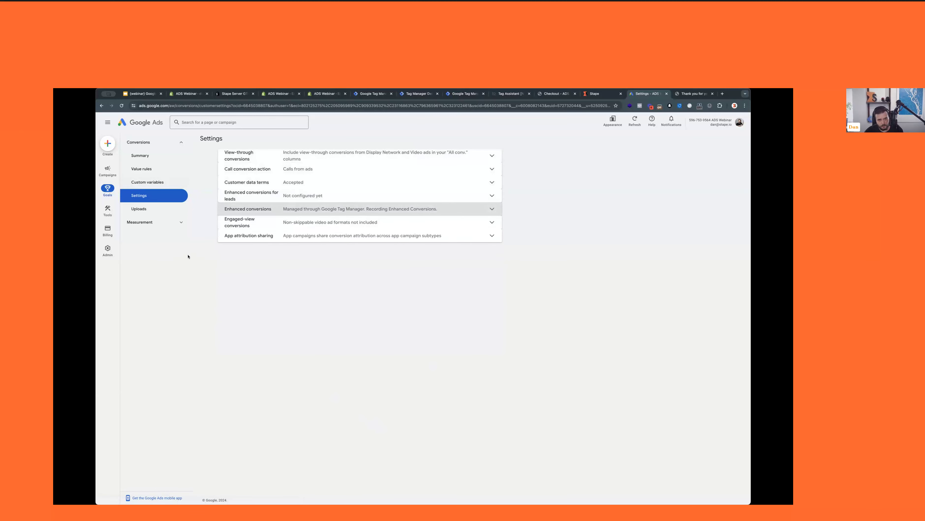
# Check the status details of the purchase and add-to-cart conversion actions in the goals summary
pyautogui.click(106, 187)
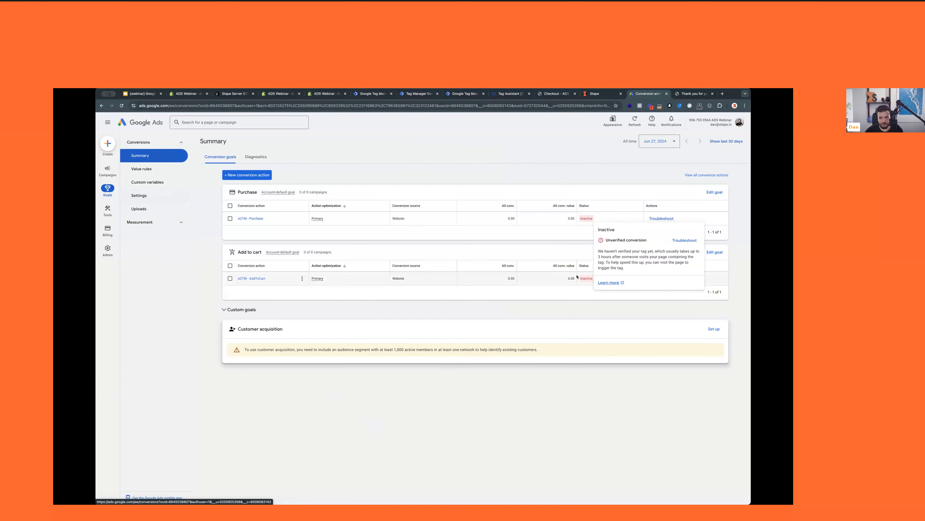
pyautogui.moveTo(584, 280)
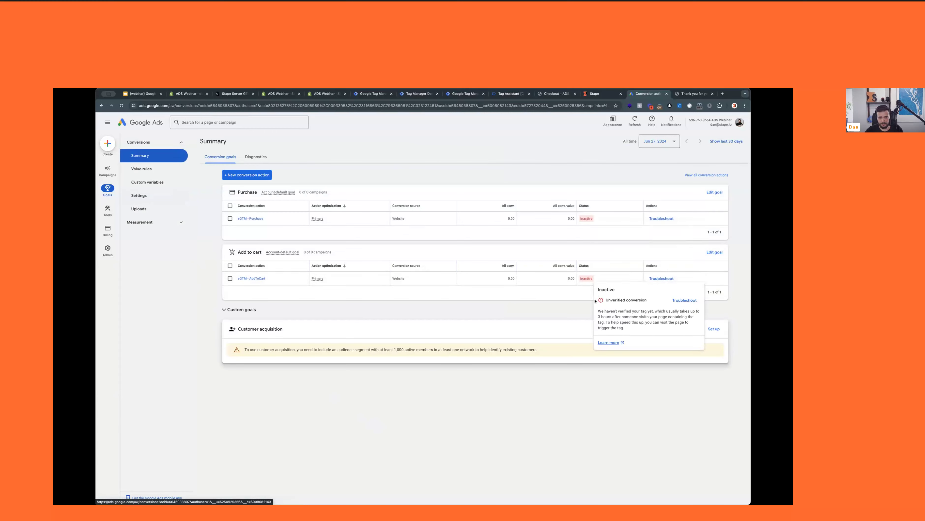
pyautogui.moveTo(621, 317); pyautogui.dragTo(650, 311)
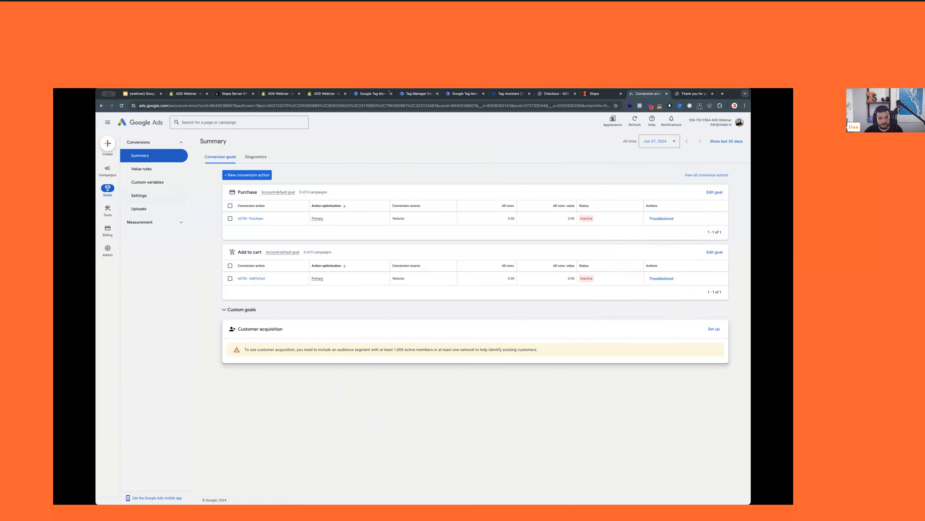
# Switch to Tag Assistant and examine the data pushed by the add_to_cart_stape event's API call
pyautogui.click(376, 94)
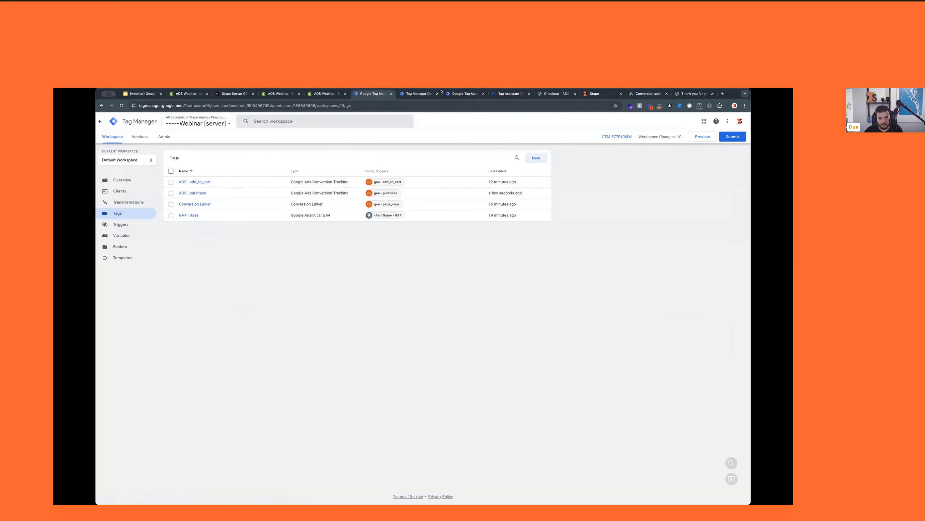
pyautogui.click(456, 93)
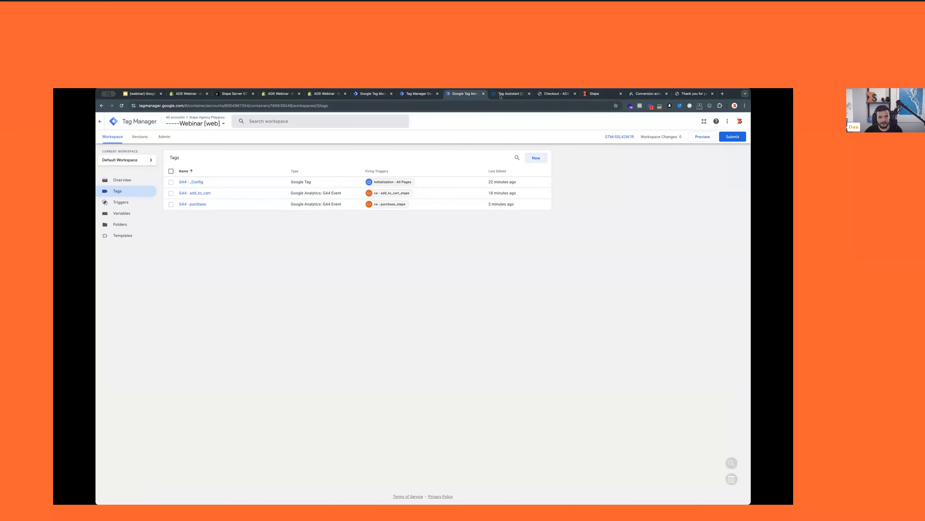
pyautogui.click(510, 93)
pyautogui.click(133, 188)
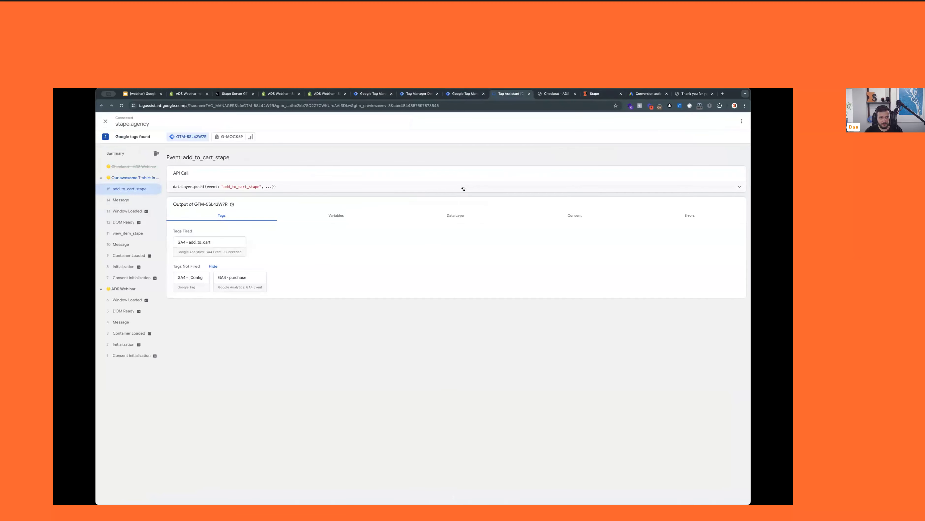
pyautogui.click(463, 189)
pyautogui.moveTo(188, 245); pyautogui.dragTo(159, 200)
pyautogui.click(213, 242)
pyautogui.moveTo(190, 262)
pyautogui.mouseDown()
pyautogui.moveTo(184, 216)
pyautogui.moveTo(153, 211)
pyautogui.moveTo(200, 263)
pyautogui.mouseUp()
pyautogui.moveTo(197, 225)
pyautogui.mouseDown()
pyautogui.moveTo(224, 259)
pyautogui.moveTo(181, 216)
pyautogui.mouseUp()
pyautogui.click(227, 234)
# On the order thank-you page, inspect the user_data object of the purchase_stape event in the console's data layer output
pyautogui.click(686, 94)
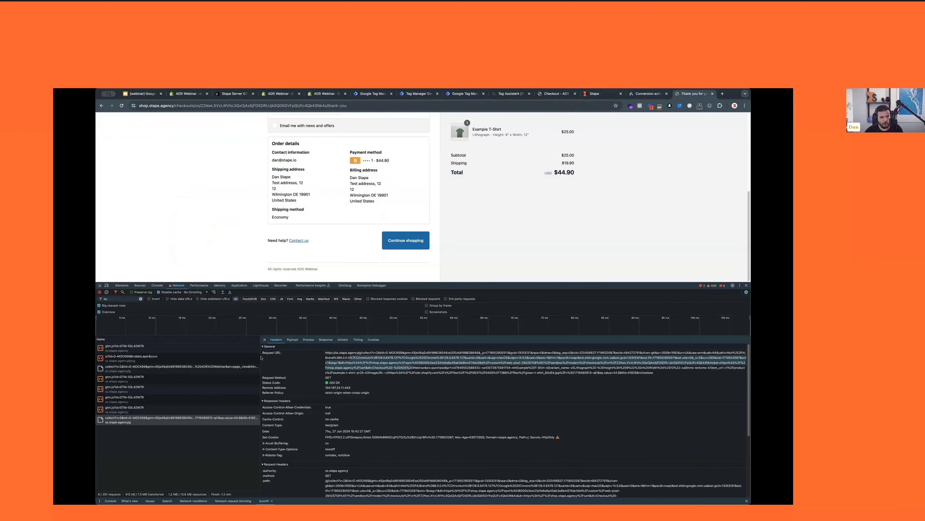
pyautogui.click(108, 472)
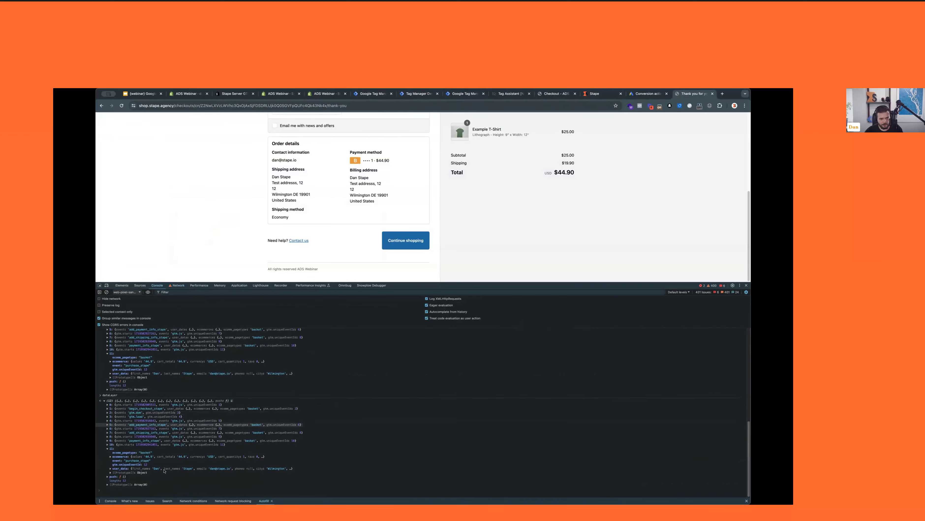
pyautogui.click(111, 472)
pyautogui.scroll(-1, 193, 395)
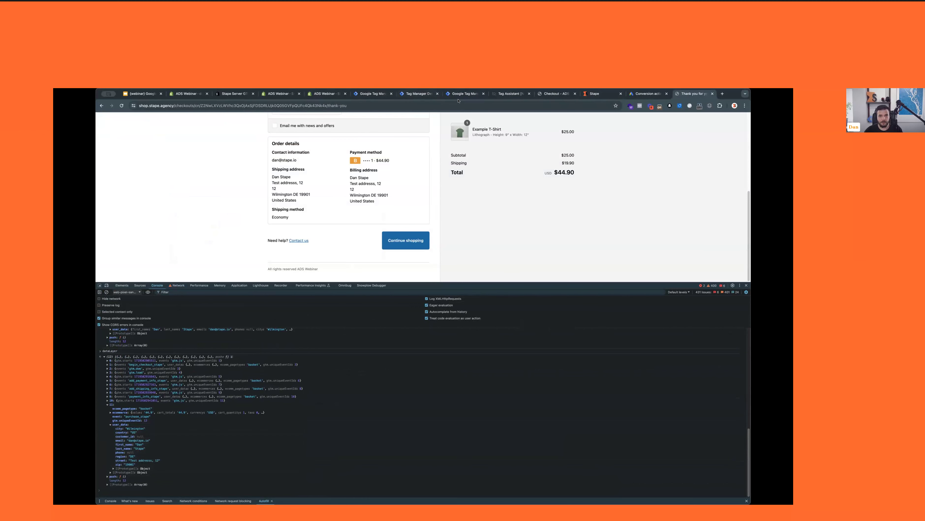
# Duplicate the dlv - ecommerce.value variable in the web container of Tag Manager
pyautogui.click(467, 94)
pyautogui.click(124, 213)
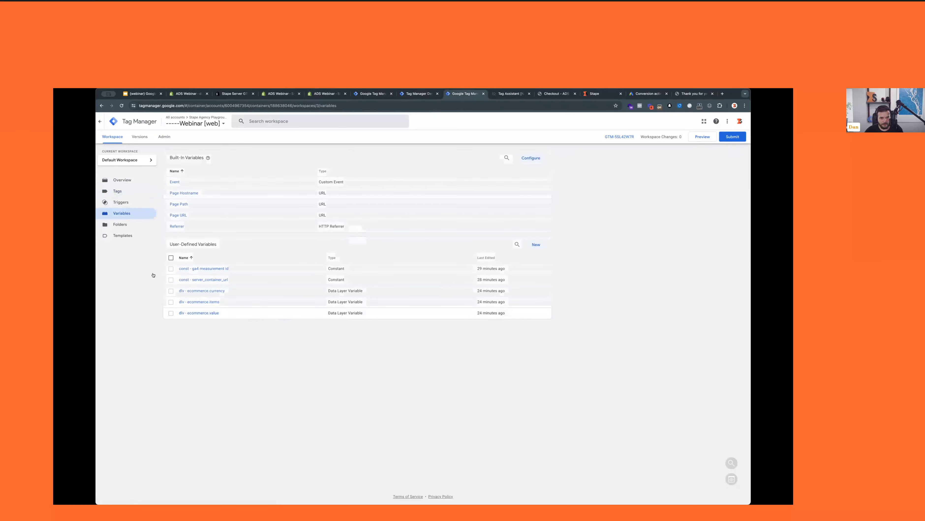
pyautogui.click(194, 313)
pyautogui.click(741, 122)
pyautogui.click(716, 145)
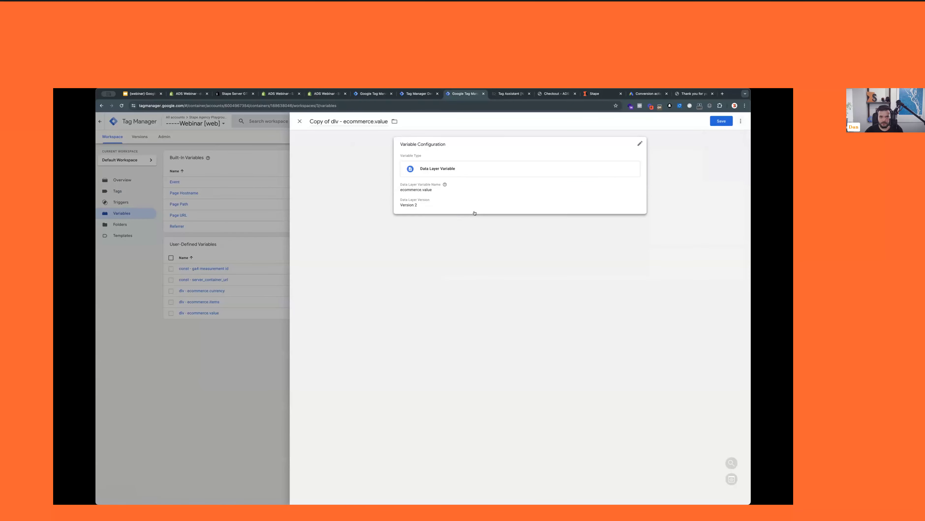
# Set the copied variable's data layer variable name to user_data.email, checking the key against the thank-you page's data layer
pyautogui.click(453, 193)
pyautogui.click(453, 199)
pyautogui.hotkey('alt', 'shift', 'Left')
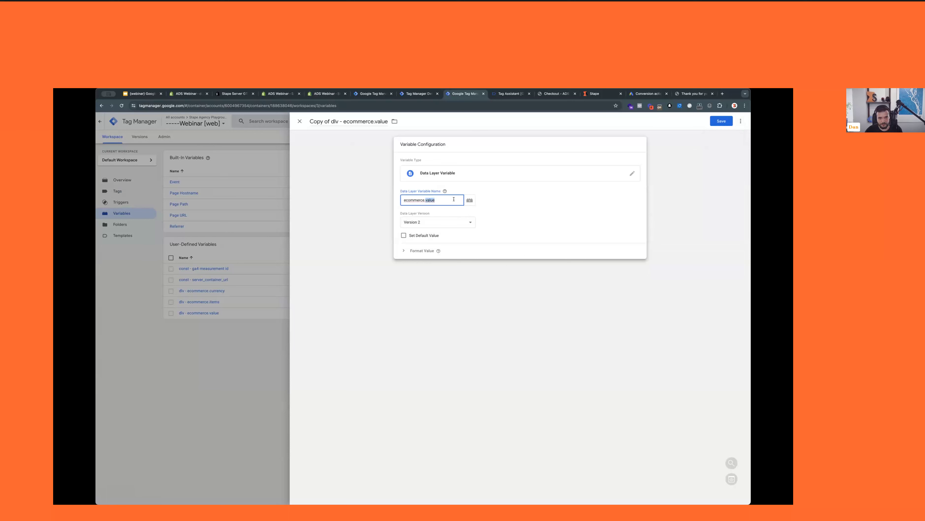
pyautogui.press('BackSpace')
pyautogui.press('BackSpace')
pyautogui.press('BackSpace')
pyautogui.press('BackSpace')
pyautogui.press('BackSpace')
pyautogui.press('BackSpace')
pyautogui.press('BackSpace')
pyautogui.press('BackSpace')
pyautogui.write('ss')
pyautogui.click(699, 95)
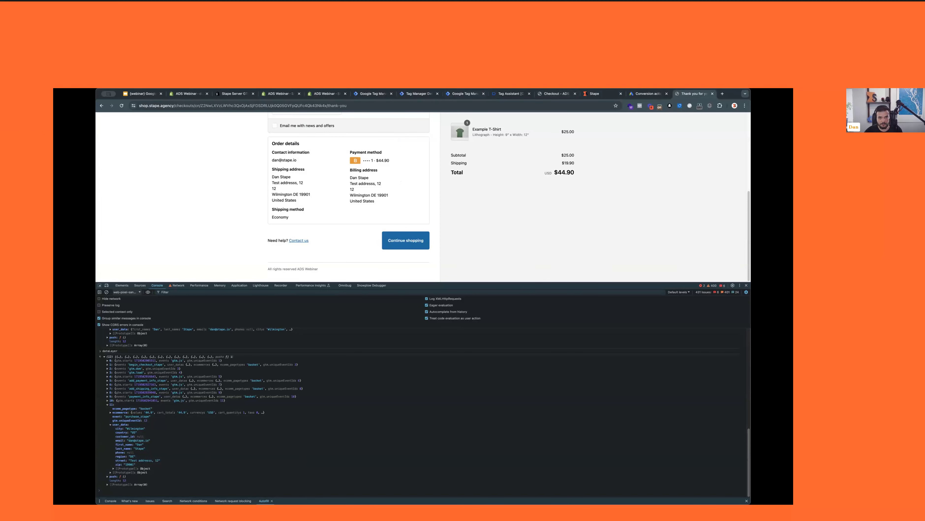
pyautogui.click(465, 94)
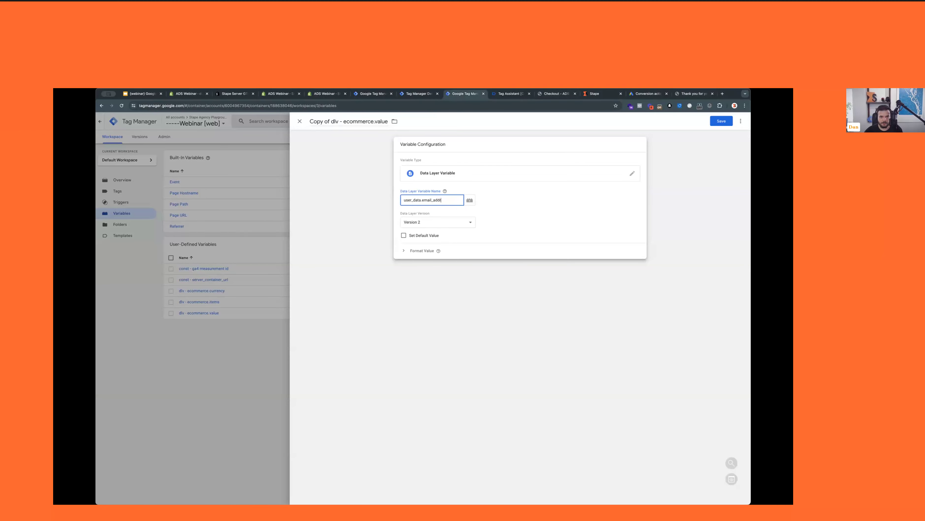
# Name the copied variable "dlv - user_data.email", try to save it and close the editor
pyautogui.press('super+a')
pyautogui.click(349, 121)
pyautogui.press('super+a')
pyautogui.write('dlv -')
pyautogui.write('user_data.email')
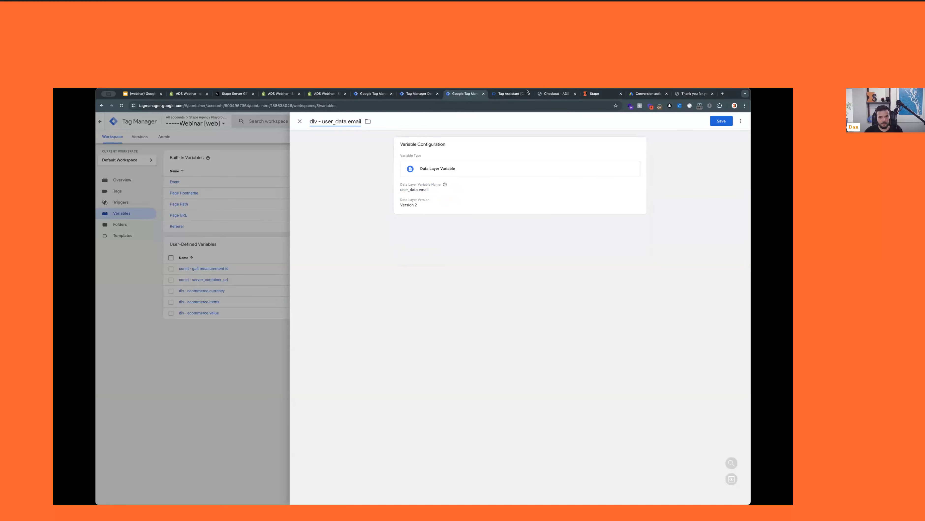
pyautogui.click(720, 123)
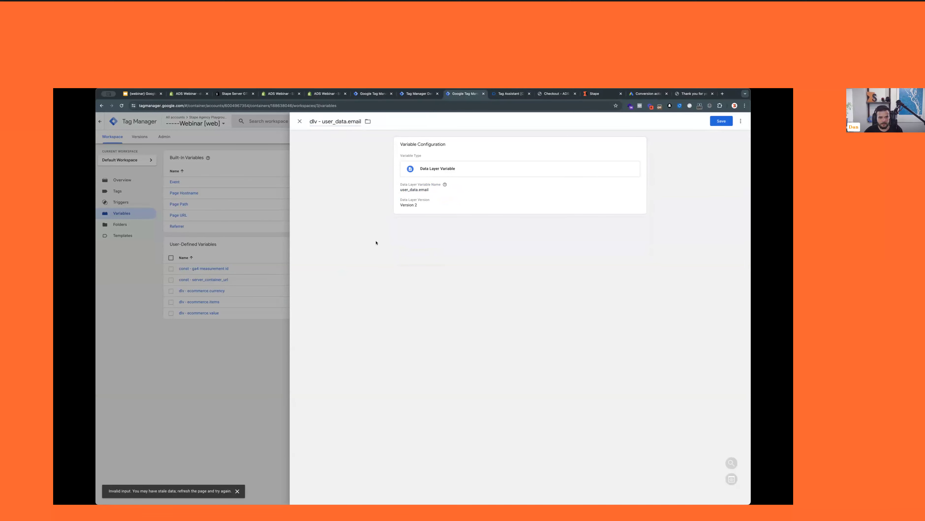
pyautogui.click(255, 353)
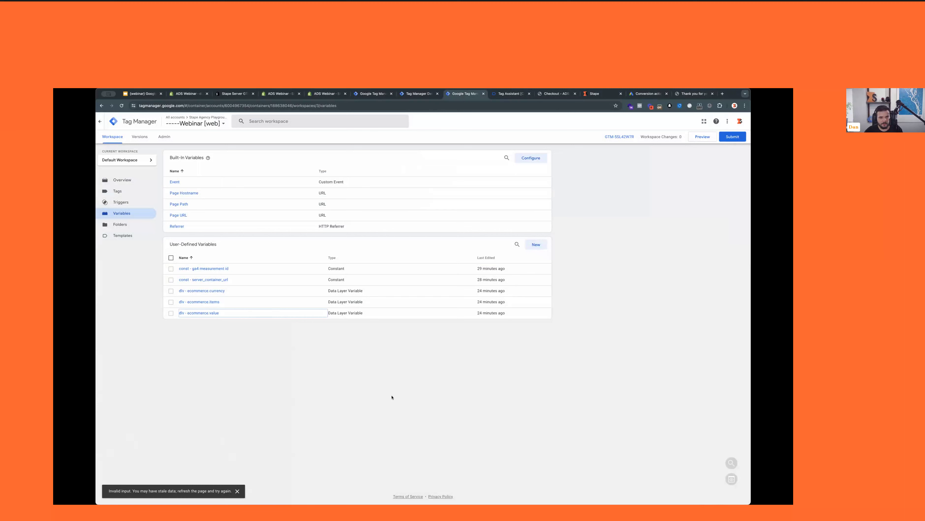
# Make another copy of the dlv - ecommerce.value variable in the web container of Tag Manager
pyautogui.click(663, 96)
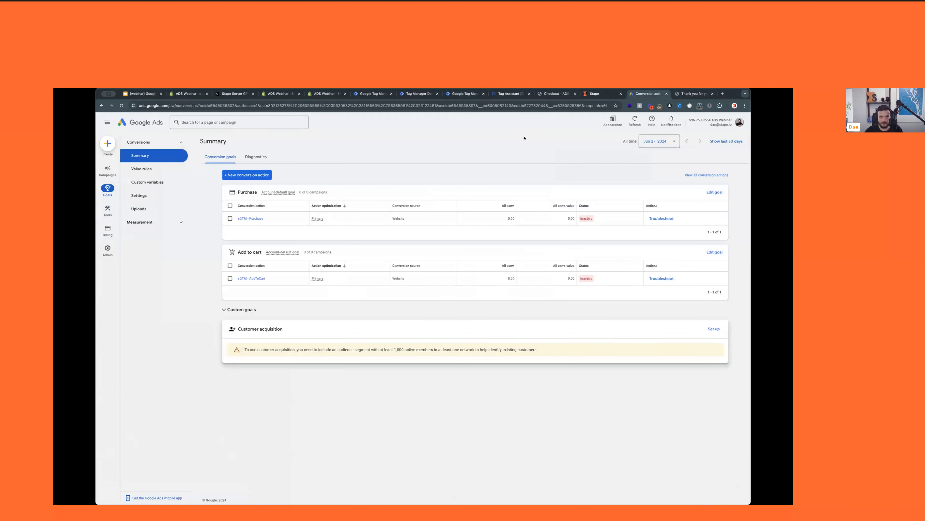
pyautogui.click(462, 95)
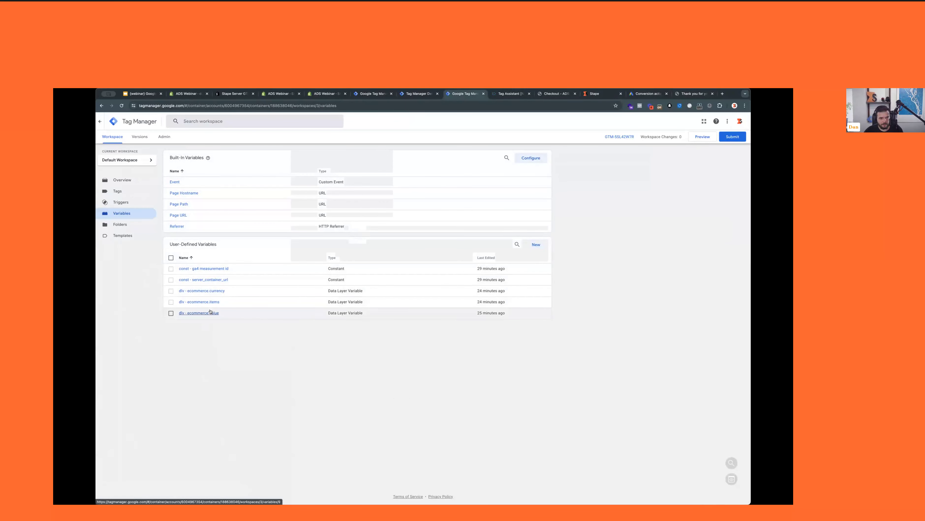
pyautogui.click(199, 313)
pyautogui.click(740, 121)
pyautogui.click(725, 136)
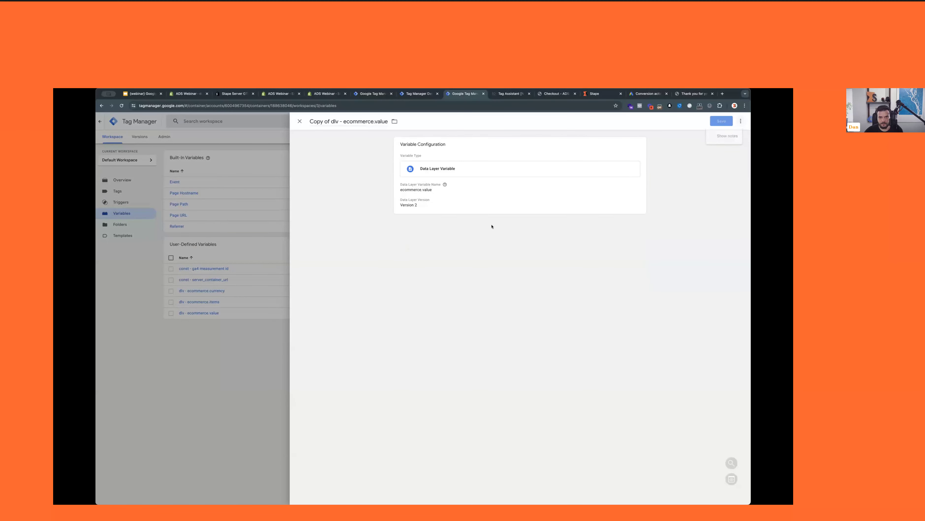
# Set the copied variable's data layer variable name to user_data.email
pyautogui.click(441, 201)
pyautogui.hotkey('ctrl', 'a')
pyautogui.write('us')
pyautogui.write('user_data.email')
# Name the copied variable "dlv - user_data.email" and save it
pyautogui.doubleClick(354, 122)
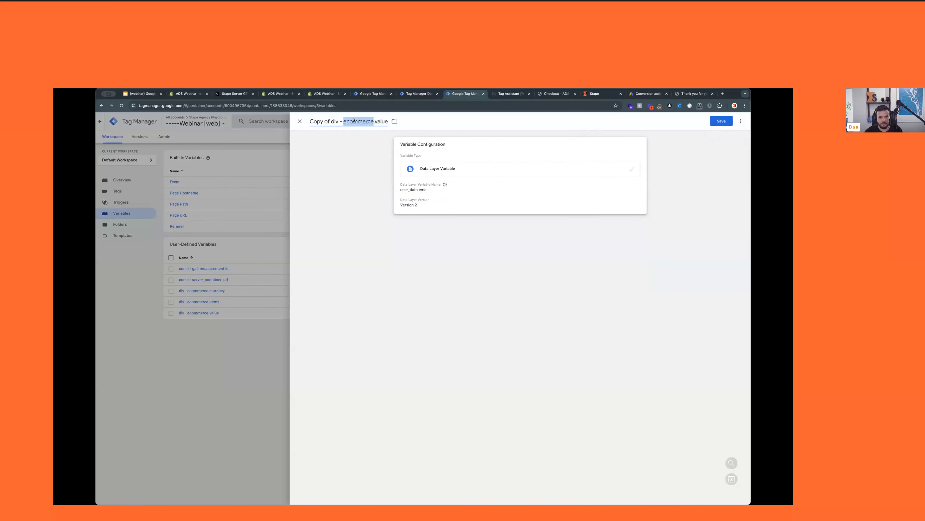
pyautogui.hotkey('ctrl', 'a')
pyautogui.write('dlv -')
pyautogui.write('user_data.email')
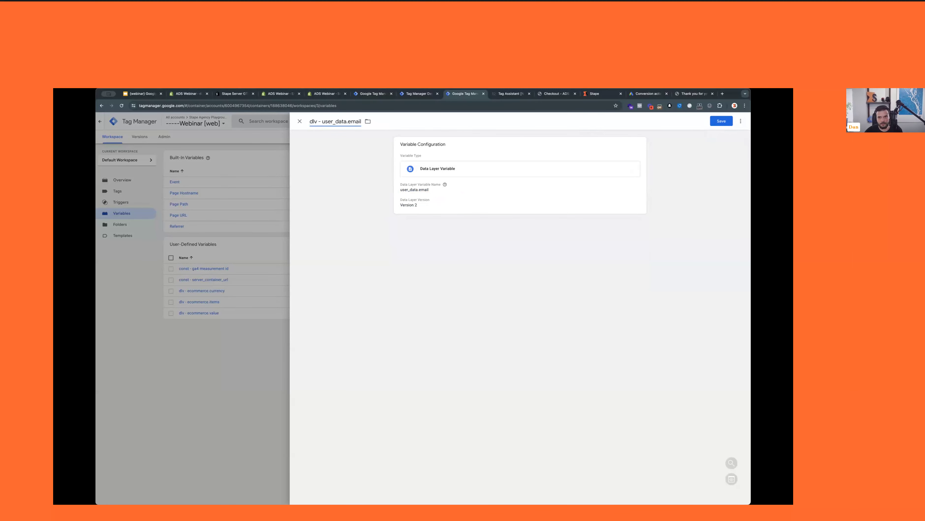
pyautogui.click(720, 121)
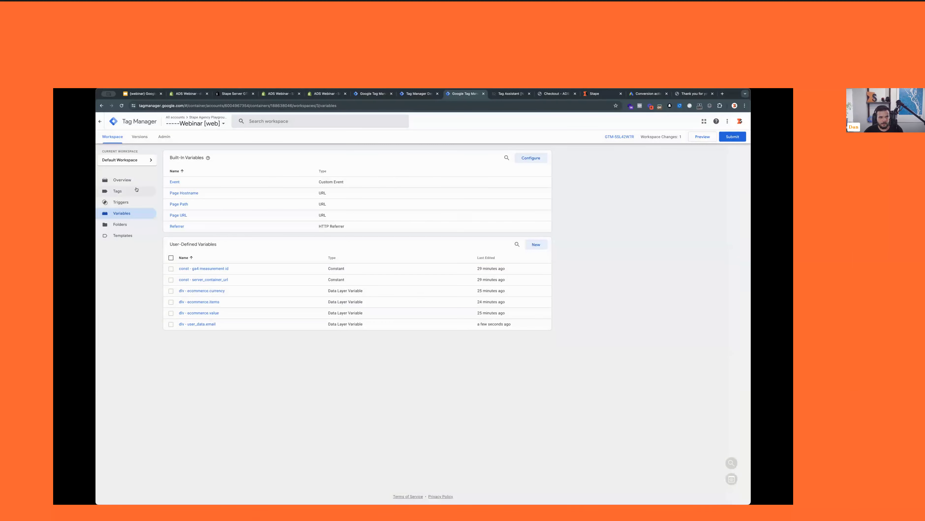
pyautogui.click(137, 190)
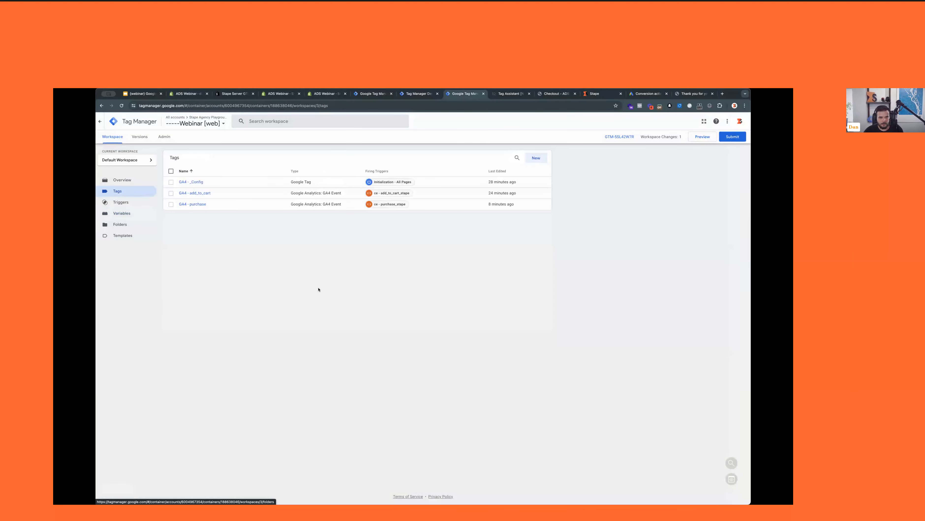
pyautogui.click(198, 204)
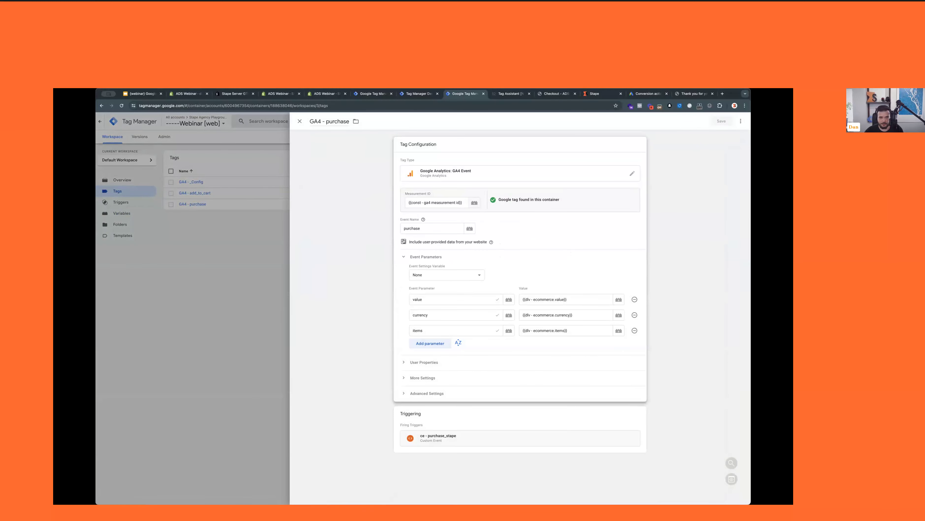
pyautogui.click(404, 242)
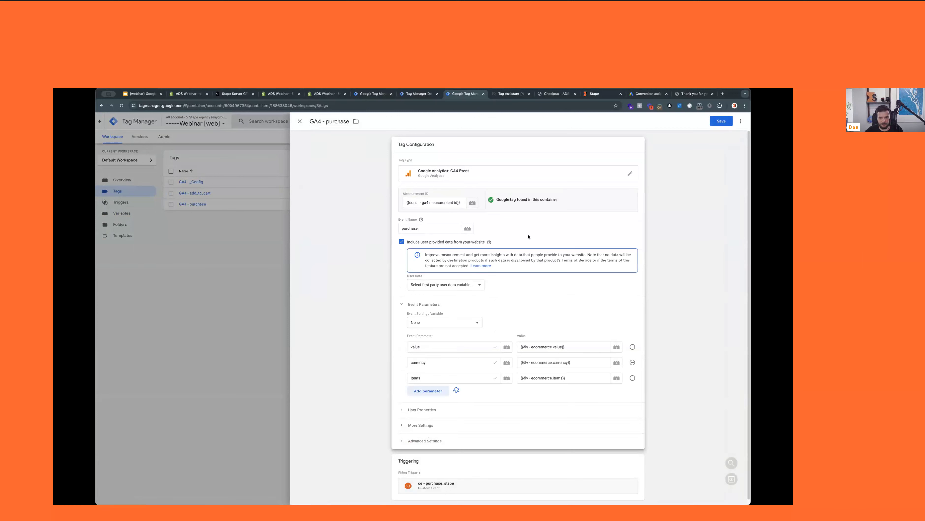
pyautogui.click(480, 284)
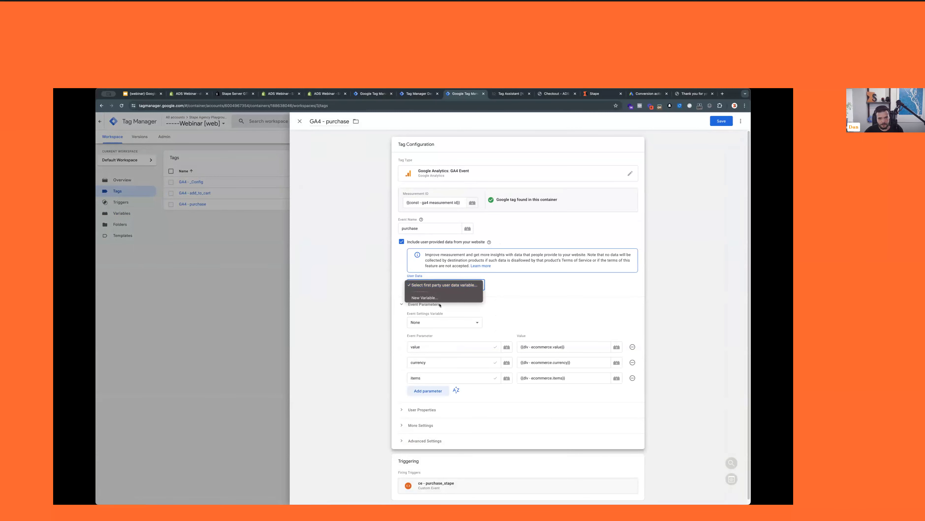
pyautogui.click(524, 273)
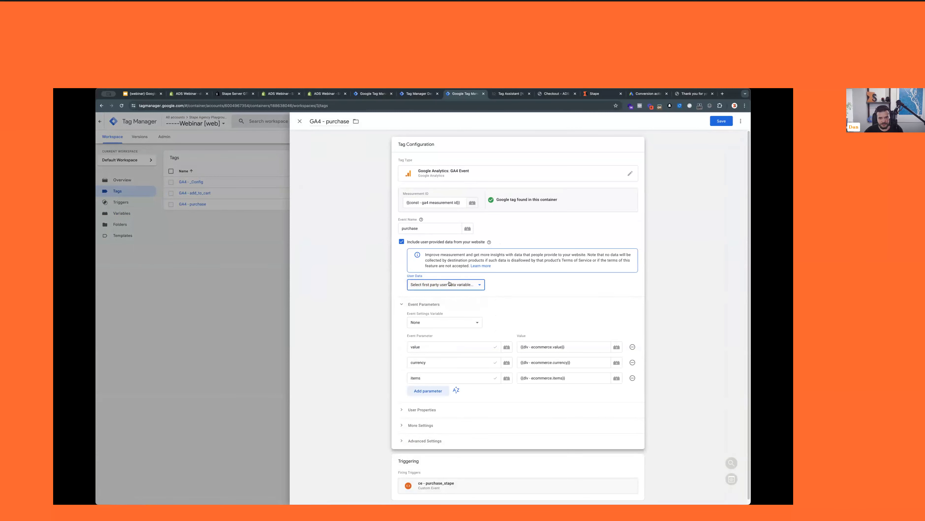
pyautogui.scroll(-1, 493, 313)
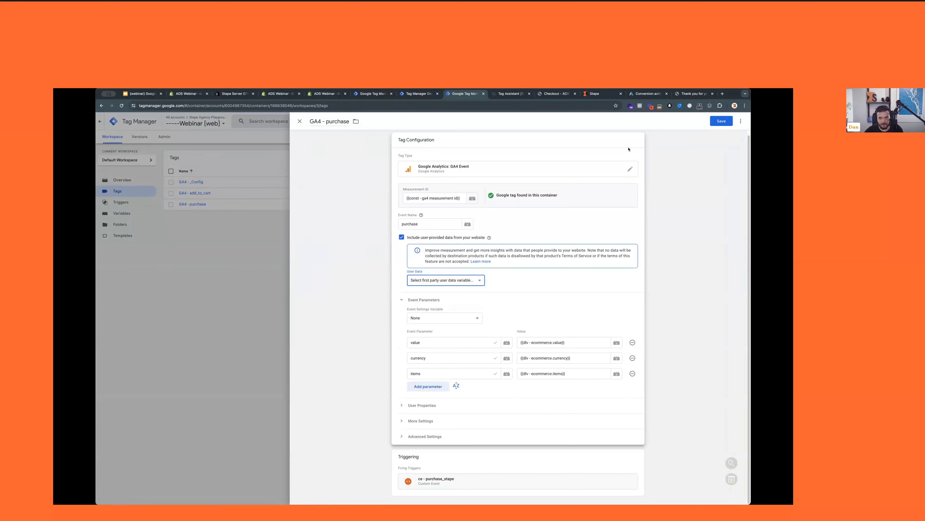
pyautogui.click(722, 121)
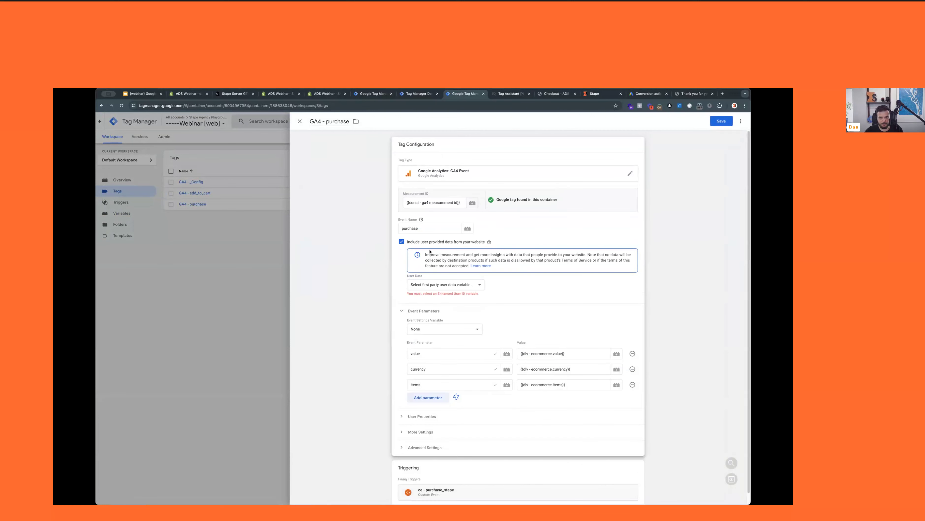
pyautogui.click(400, 243)
pyautogui.click(722, 121)
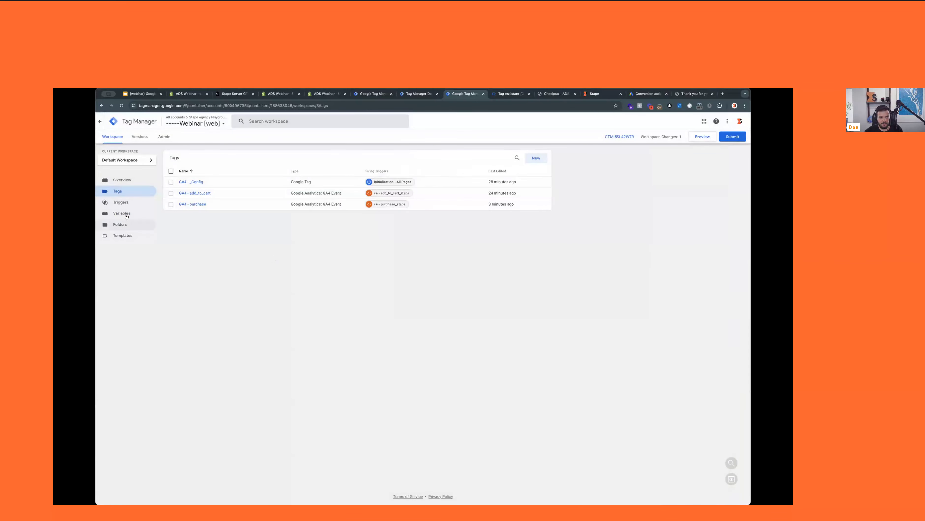
# Create a new user-defined variable of the User-Provided Data type in the web container
pyautogui.click(121, 213)
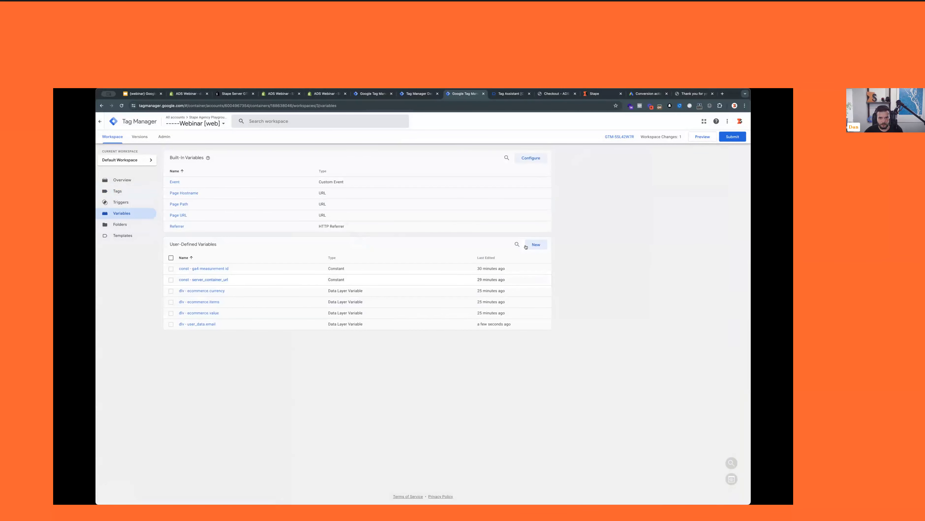
pyautogui.click(535, 245)
pyautogui.click(543, 156)
pyautogui.scroll(-3, 660, 318)
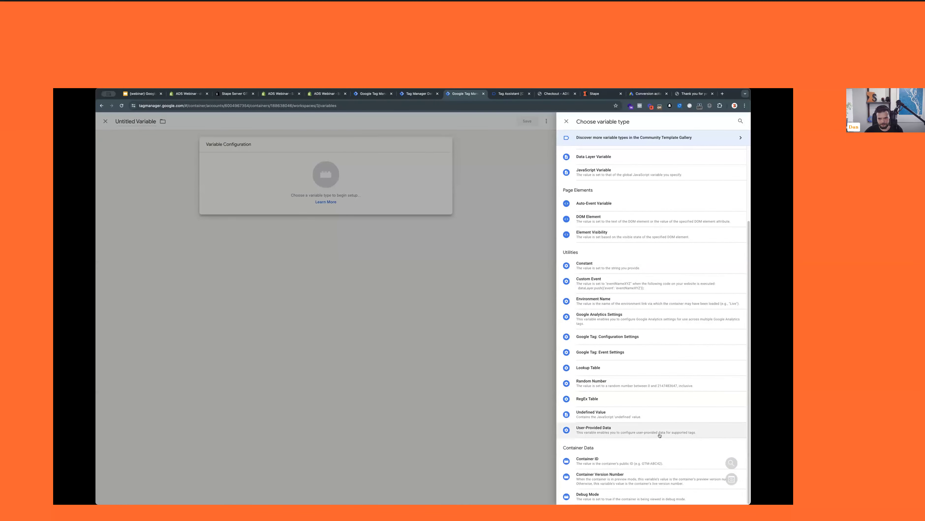
pyautogui.click(634, 430)
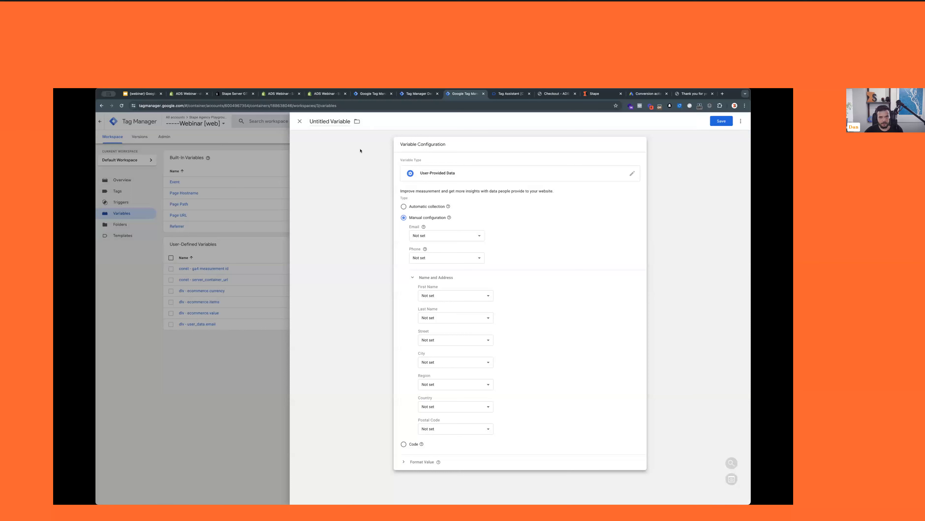
# Name the new User-Provided Data variable "ga4 - user provided data"
pyautogui.click(328, 121)
pyautogui.write('ga4 -')
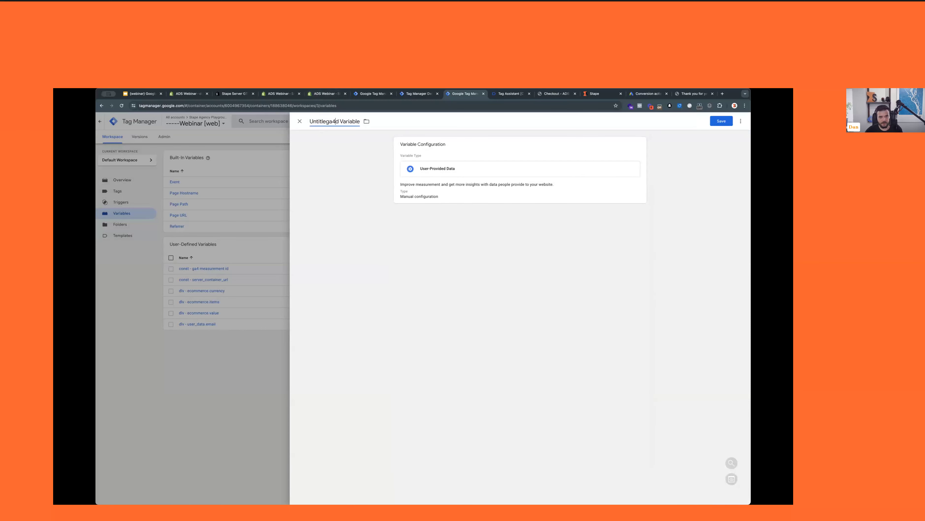
pyautogui.press('super+a')
pyautogui.write('fga4 -')
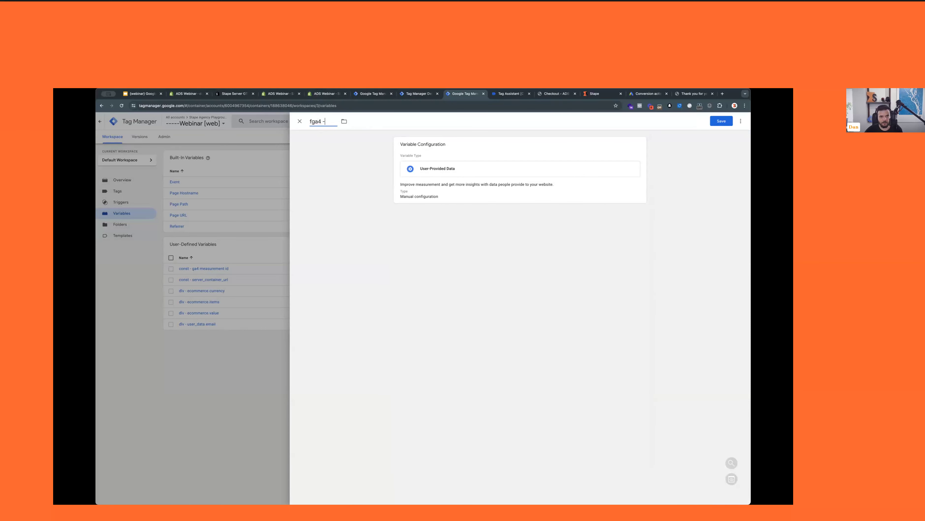
pyautogui.press('super+a')
pyautogui.write('ga4 - user provided data')
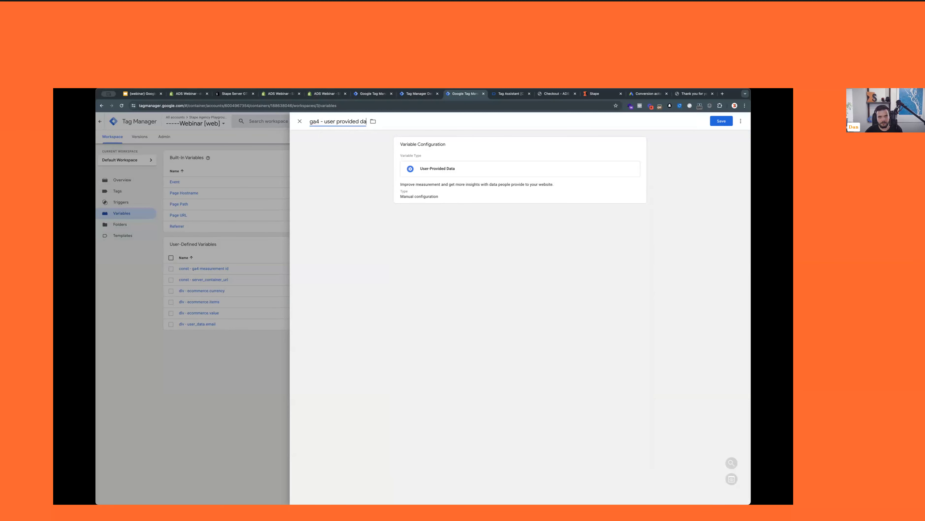
# Map the variable's Email field to {{dlv - user_data.email}} under manual configuration, leave Phone not set, and save the variable
pyautogui.click(589, 157)
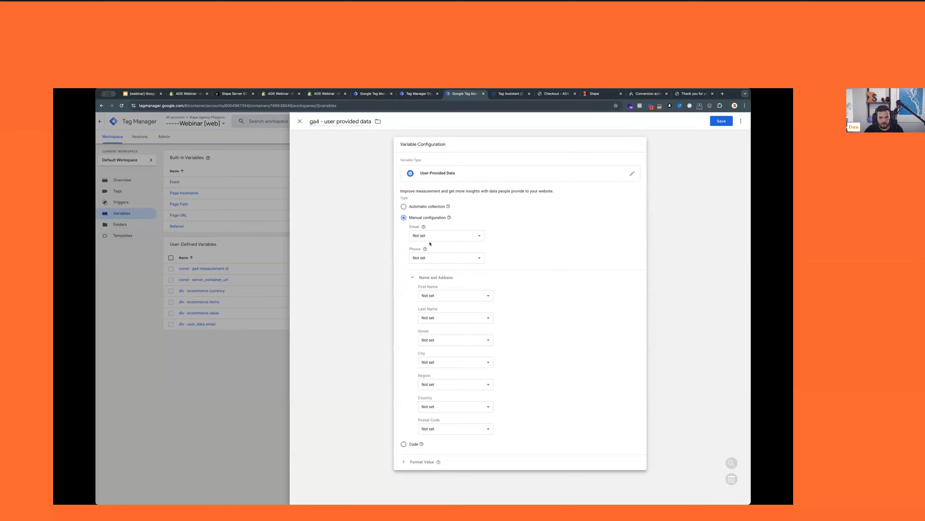
pyautogui.click(477, 234)
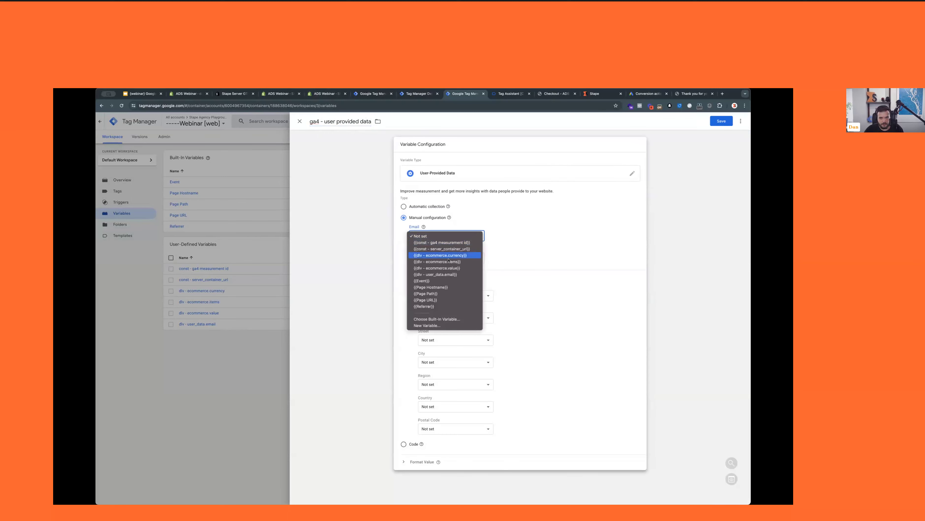
pyautogui.click(454, 275)
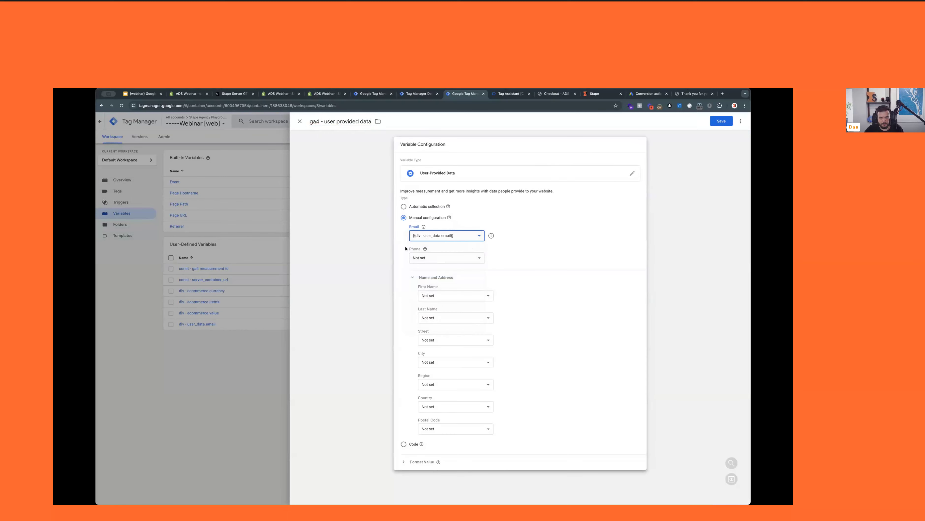
pyautogui.click(530, 271)
pyautogui.click(463, 261)
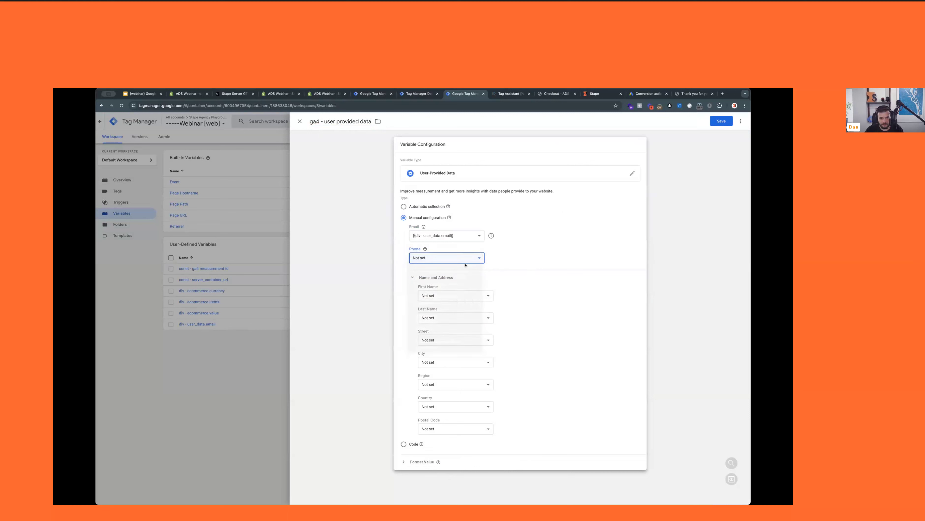
pyautogui.click(479, 257)
pyautogui.click(546, 252)
pyautogui.click(455, 237)
pyautogui.click(490, 237)
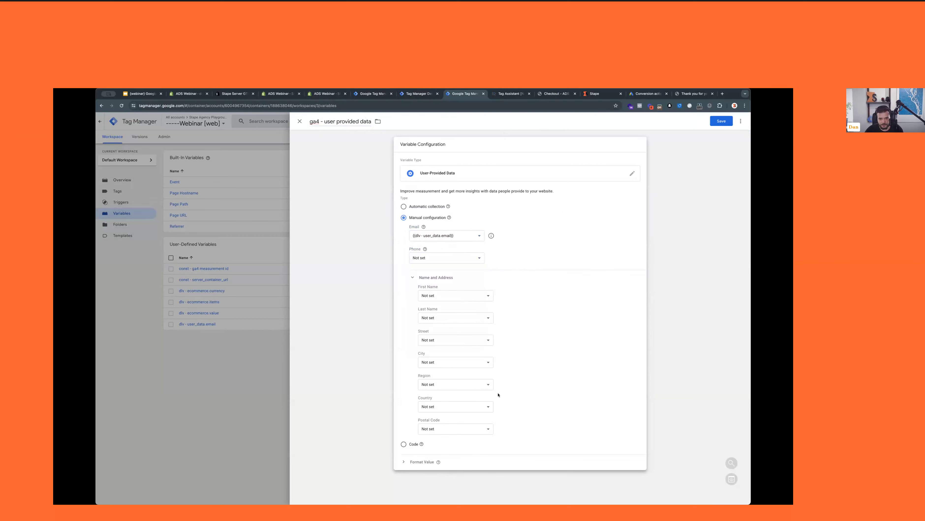
pyautogui.click(720, 121)
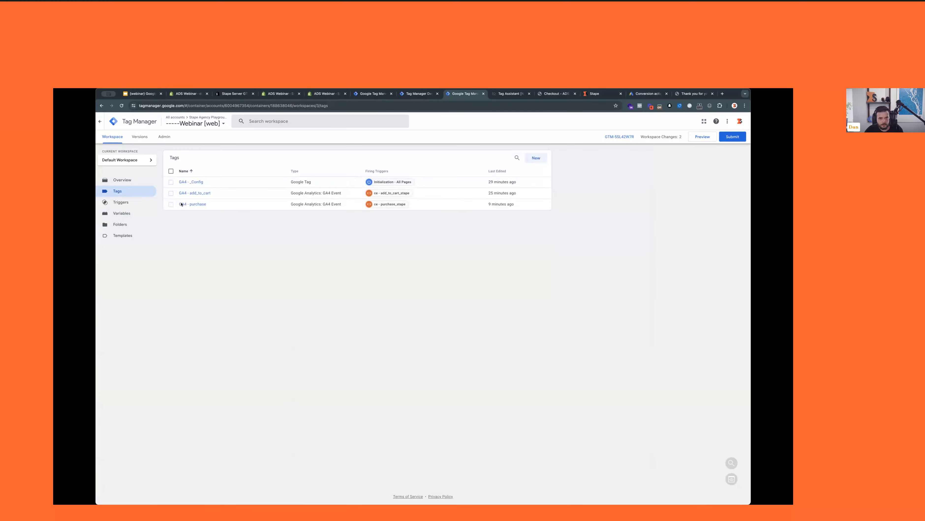
# Include user-provided data in the GA4 - purchase tag using {{ga4 - user provided data}} as the user data, and save the tag
pyautogui.click(183, 204)
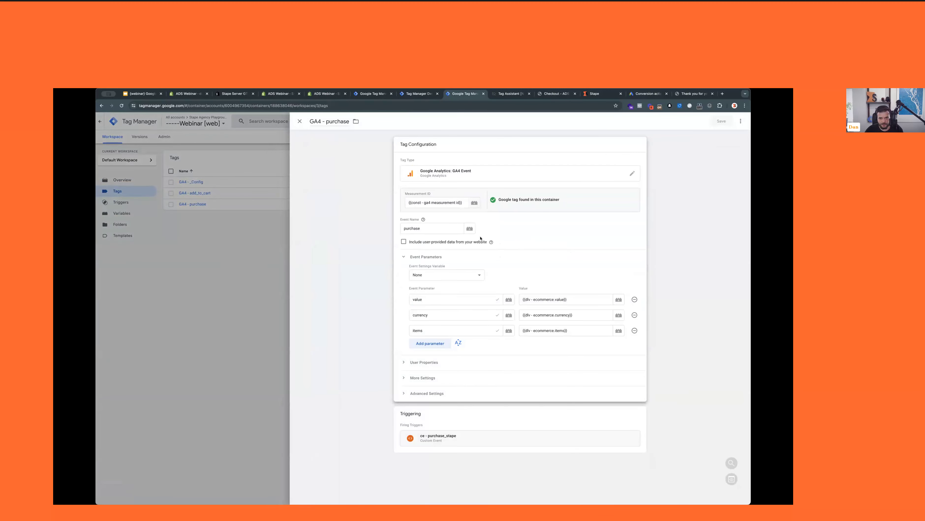
pyautogui.click(404, 241)
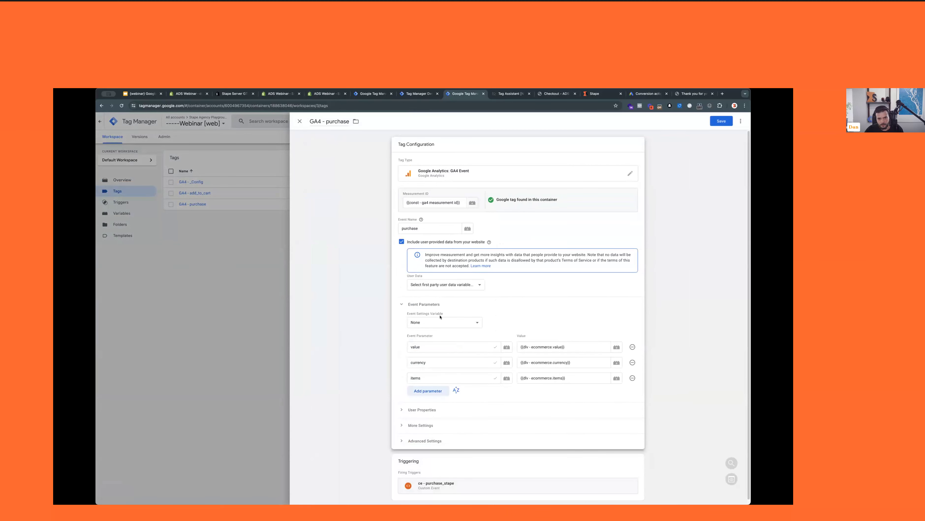
pyautogui.click(465, 285)
pyautogui.click(418, 291)
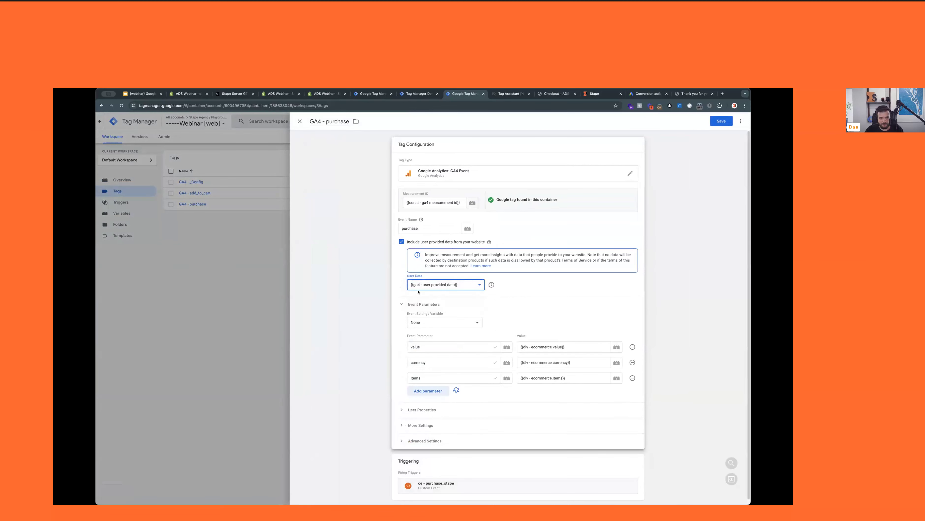
pyautogui.hotkey('ctrl', 's')
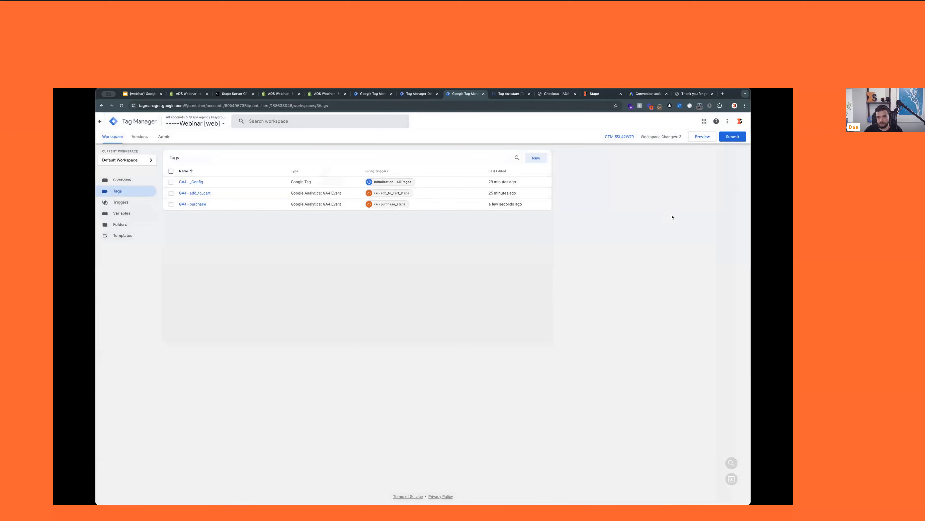
# Publish the web container changes as a version named "purchase done. yay" and return to the workspace
pyautogui.click(733, 136)
pyautogui.click(452, 185)
pyautogui.write('purchase done. yay')
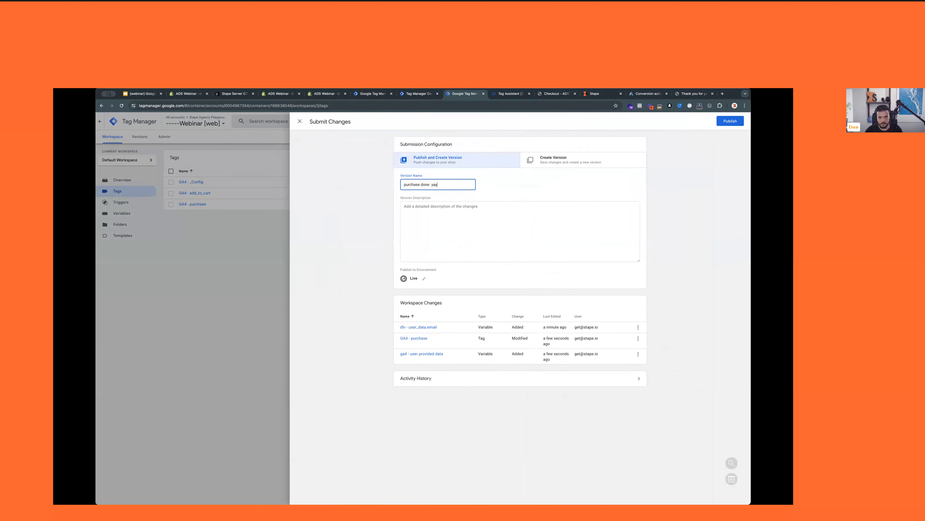
pyautogui.click(730, 120)
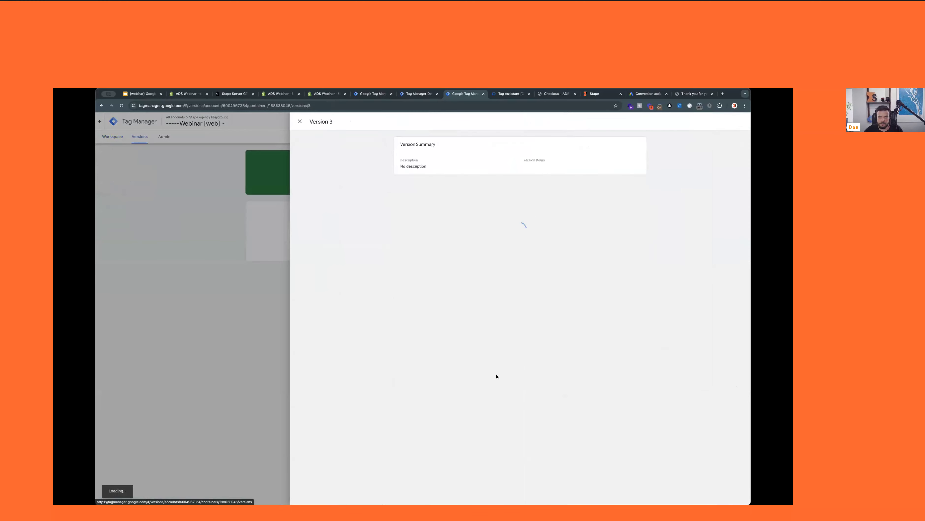
pyautogui.click(219, 365)
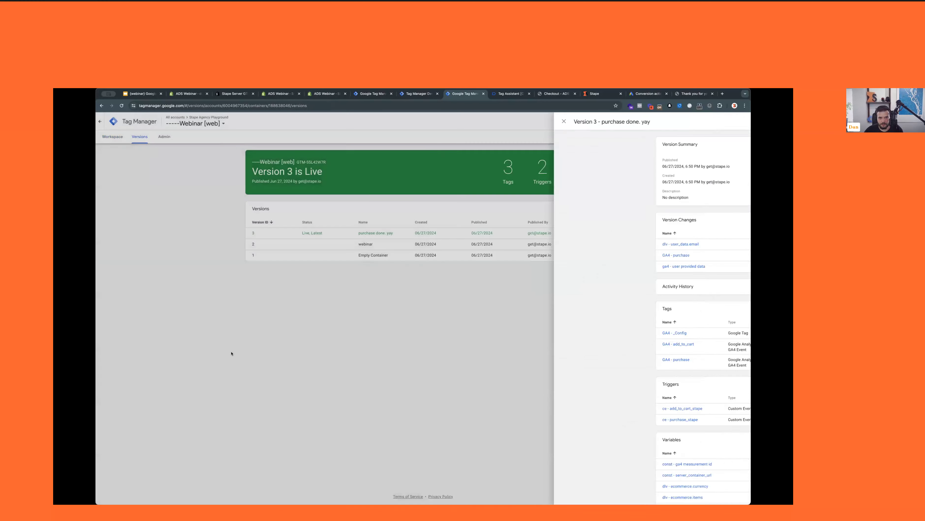
pyautogui.click(117, 137)
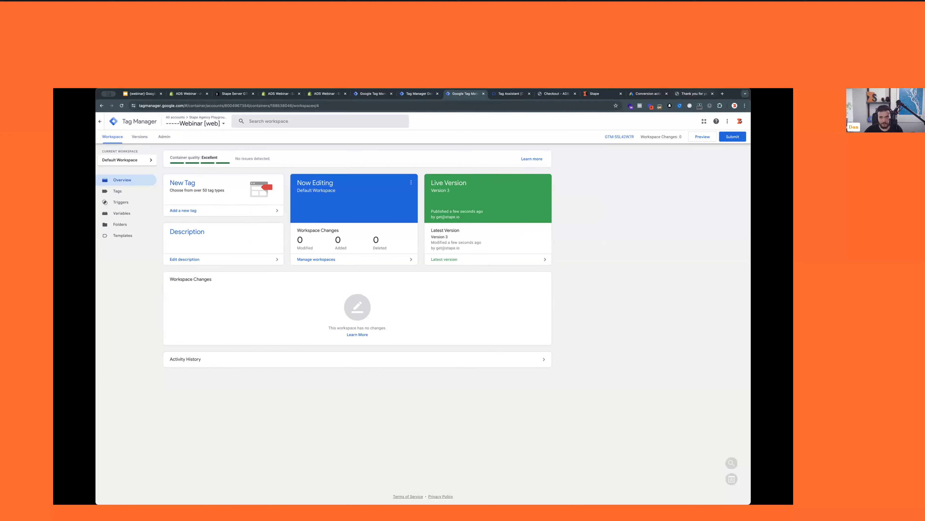
# Review the order confirmation page and its console output, and the summary of fired tags in the server container preview
pyautogui.click(694, 94)
pyautogui.scroll(5, 252, 124)
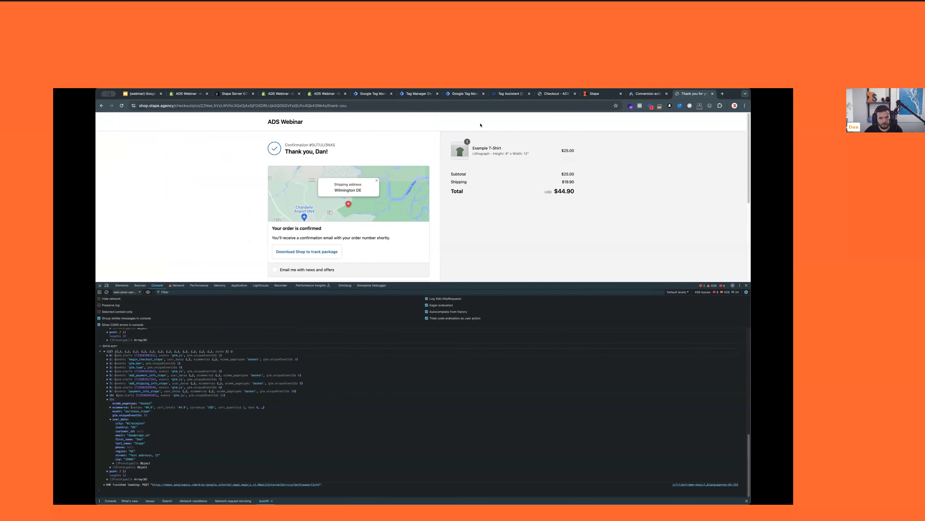
pyautogui.scroll(-5, 381, 166)
pyautogui.scroll(5, 419, 118)
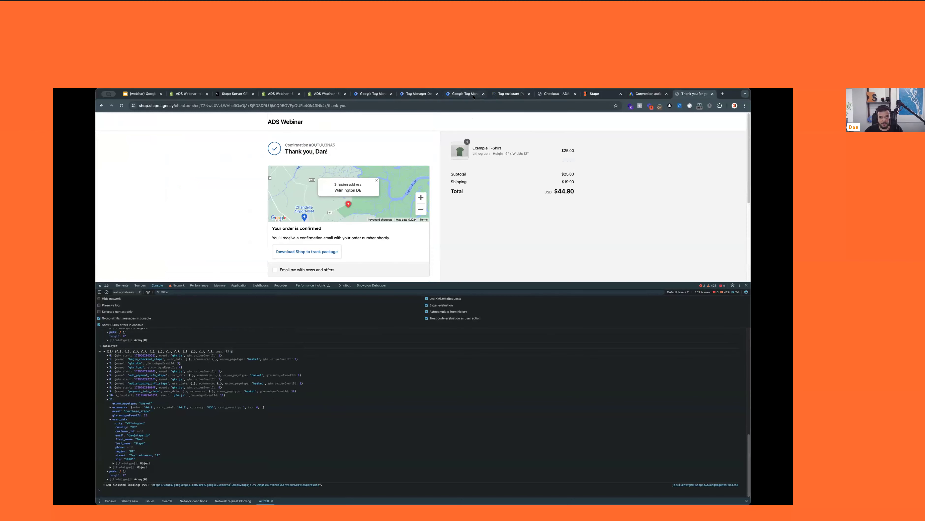
pyautogui.click(416, 93)
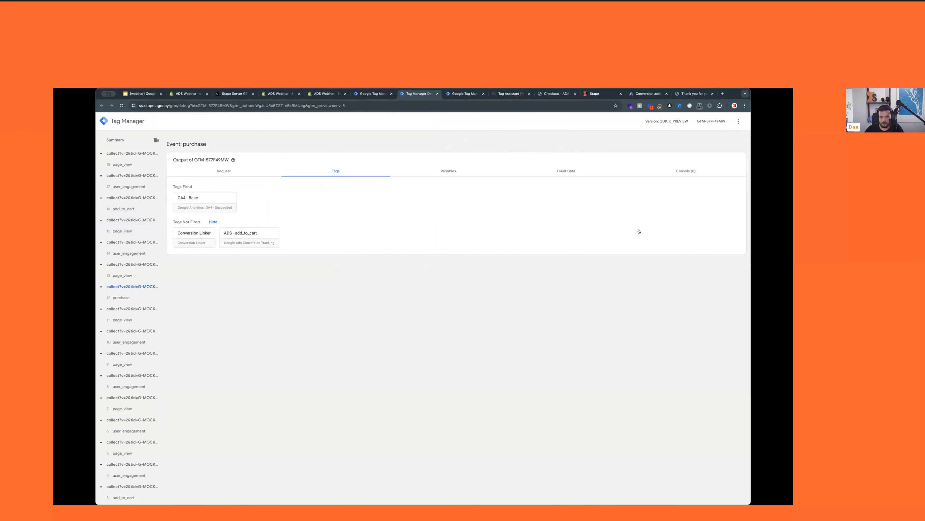
pyautogui.click(126, 252)
pyautogui.click(120, 140)
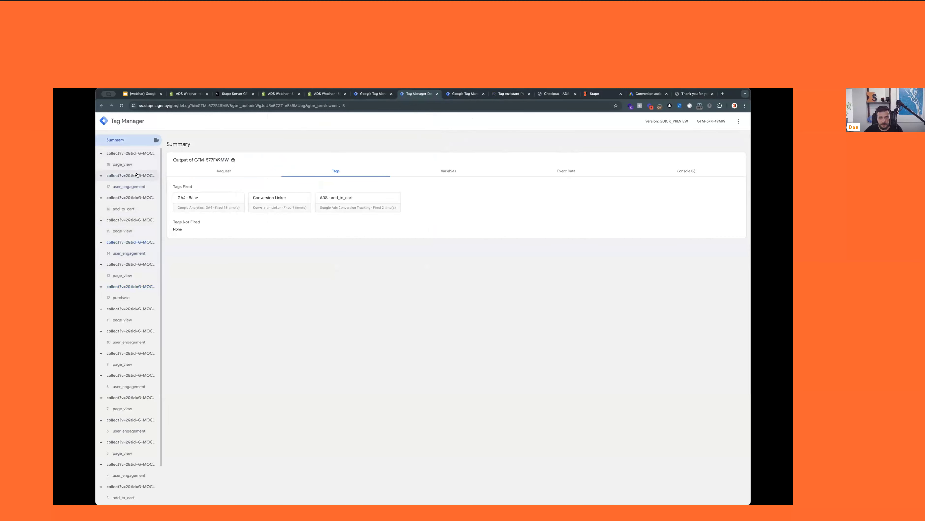
# Review the server container's tags and check the status of the sGTM - Purchase conversion action in Google Ads
pyautogui.click(373, 93)
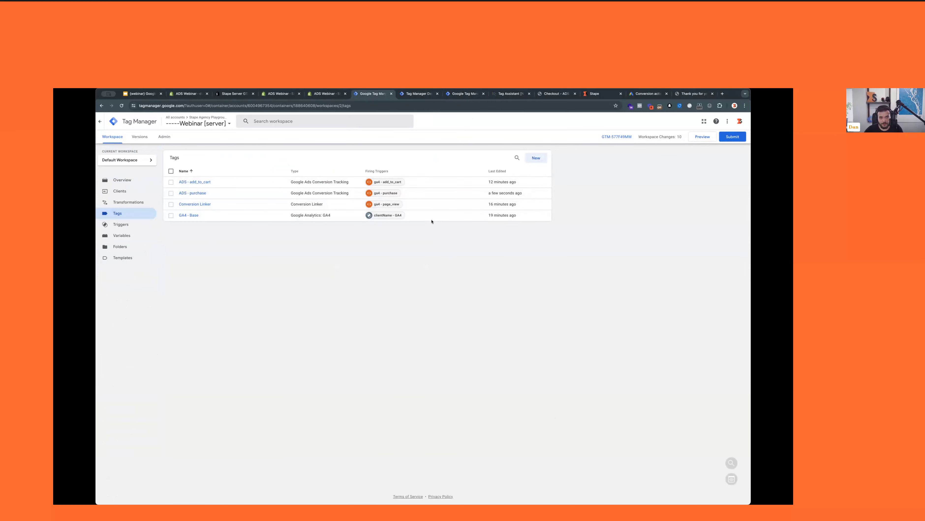
pyautogui.click(648, 93)
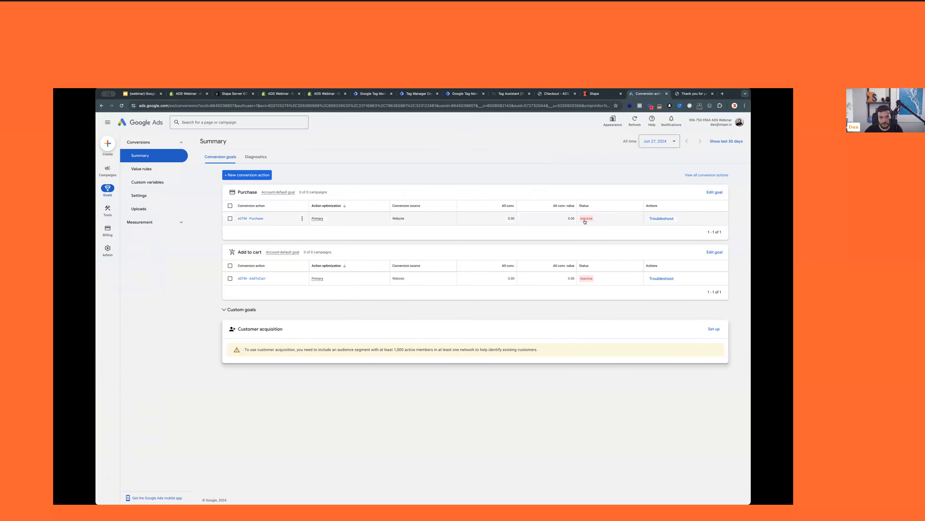
pyautogui.moveTo(589, 219)
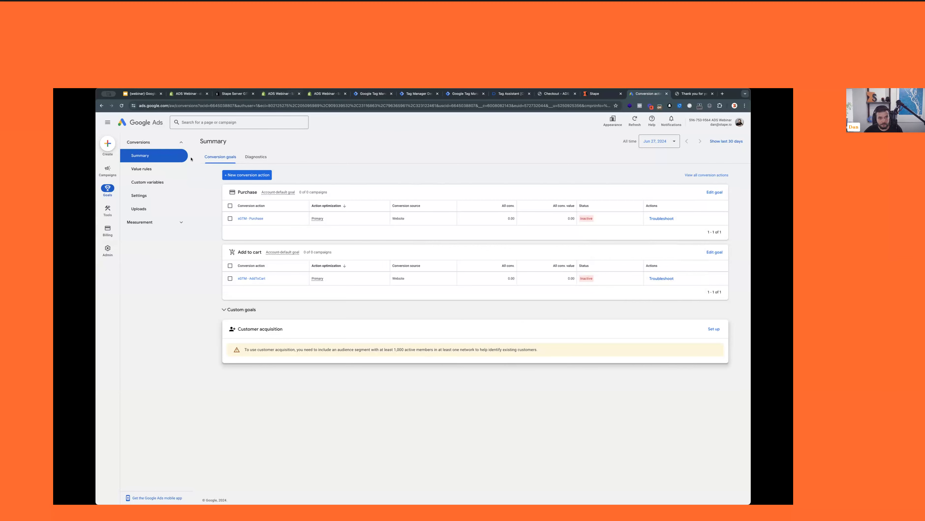
# In the webinar presentation, show the server-side setup steps slide and highlight the Custom loader power-ups item
pyautogui.click(146, 94)
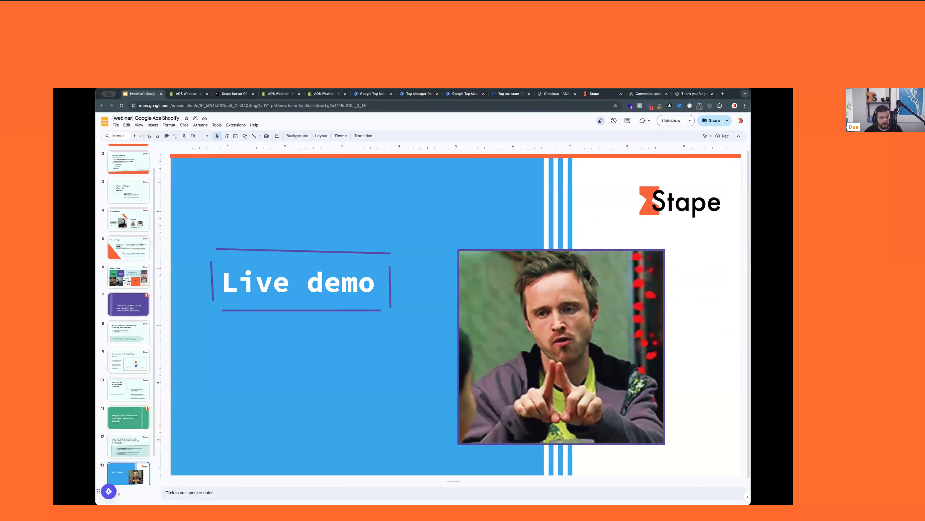
pyautogui.click(128, 445)
pyautogui.moveTo(288, 432); pyautogui.dragTo(589, 440)
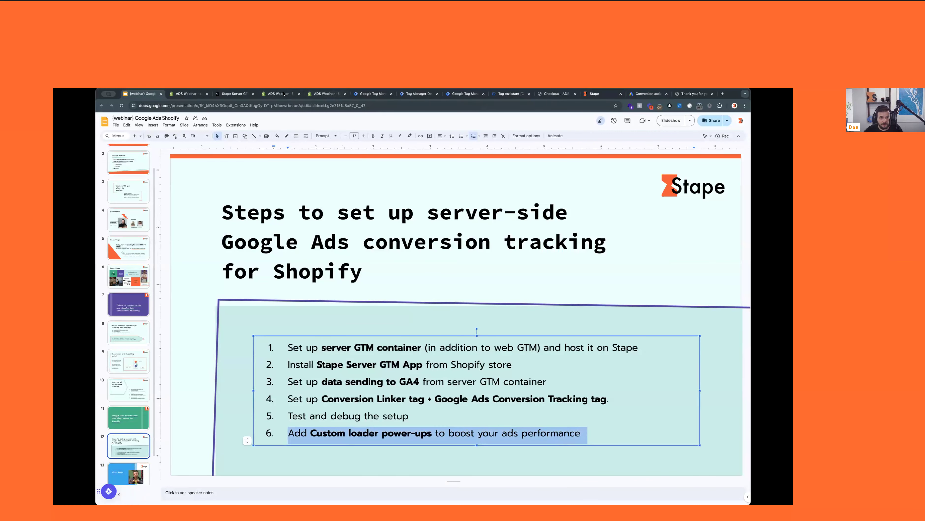
# Open the Stape Server GTM app in the Shopify admin and enable Add custom loader and Cookie Keeper
pyautogui.click(187, 94)
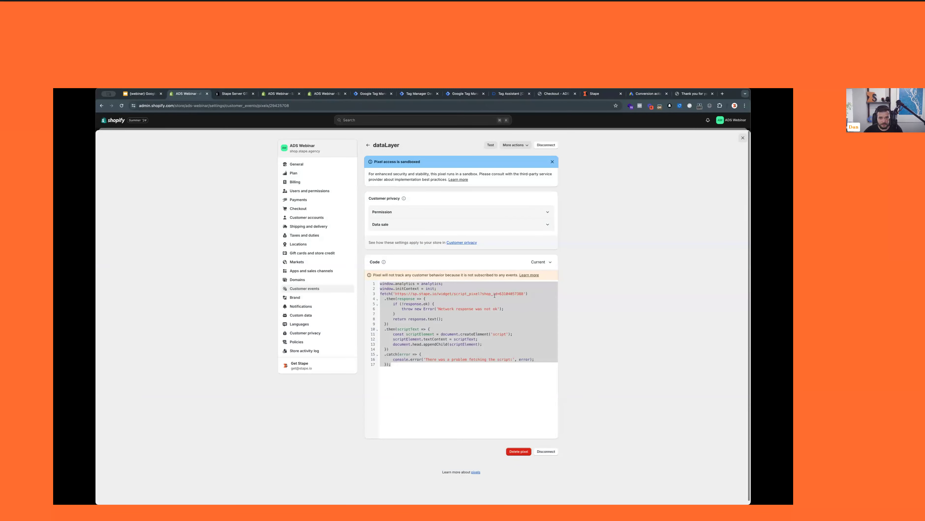
pyautogui.click(743, 138)
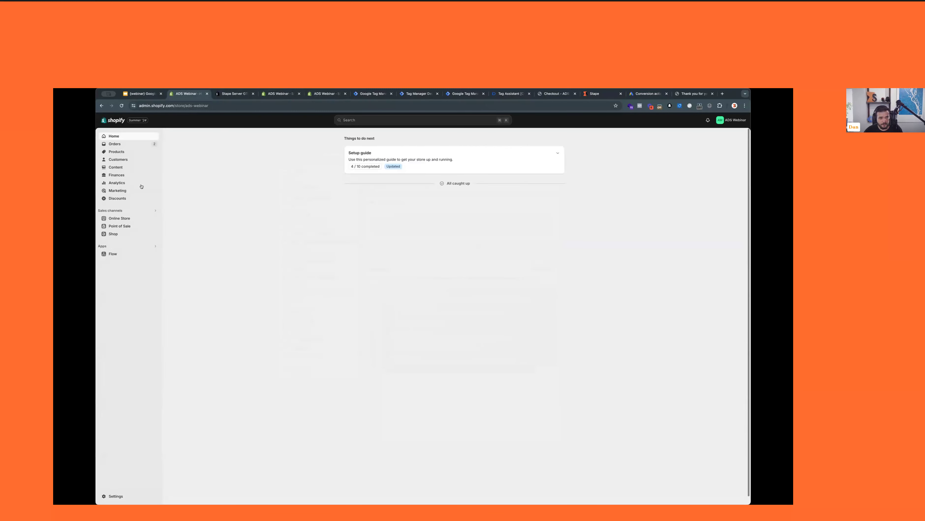
pyautogui.click(134, 248)
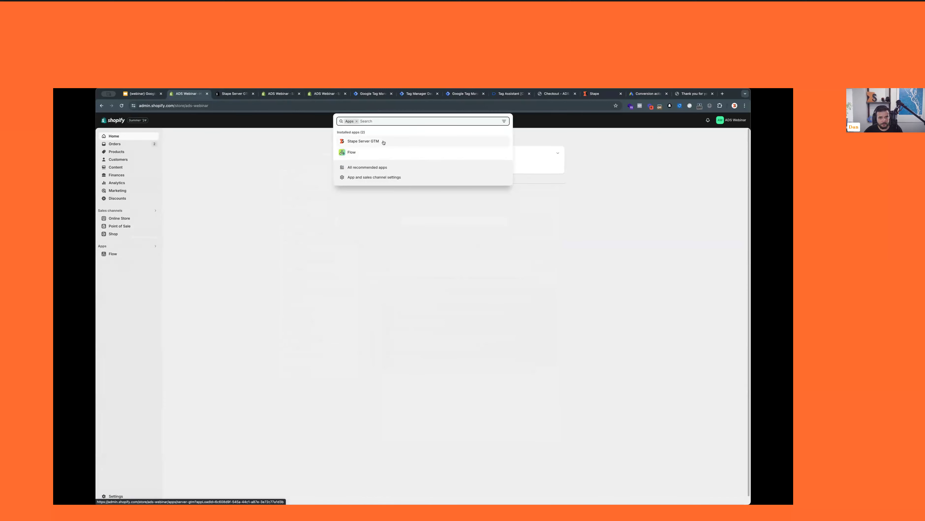
pyautogui.click(381, 142)
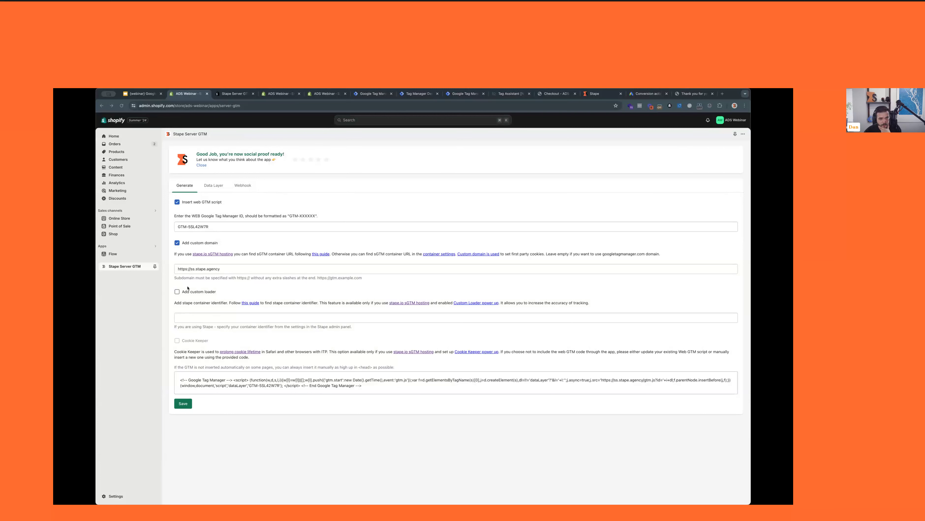
pyautogui.click(176, 292)
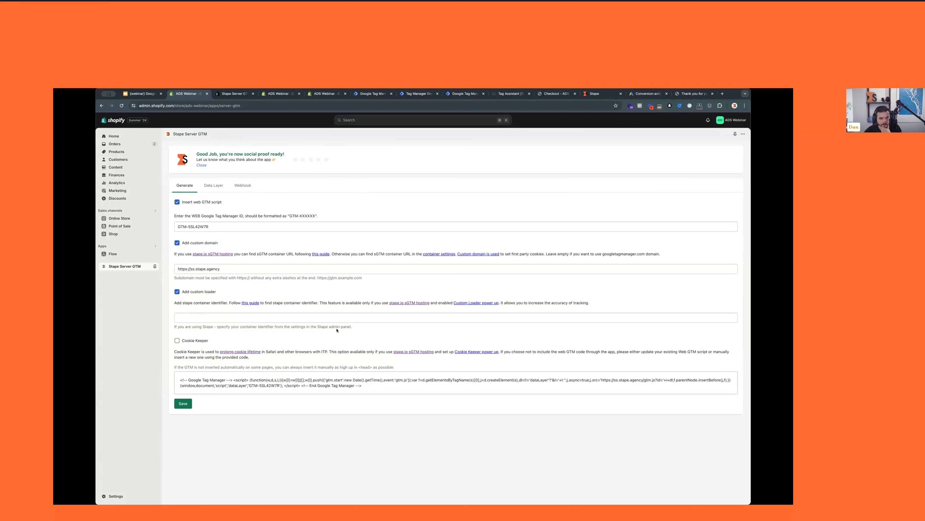
pyautogui.click(177, 340)
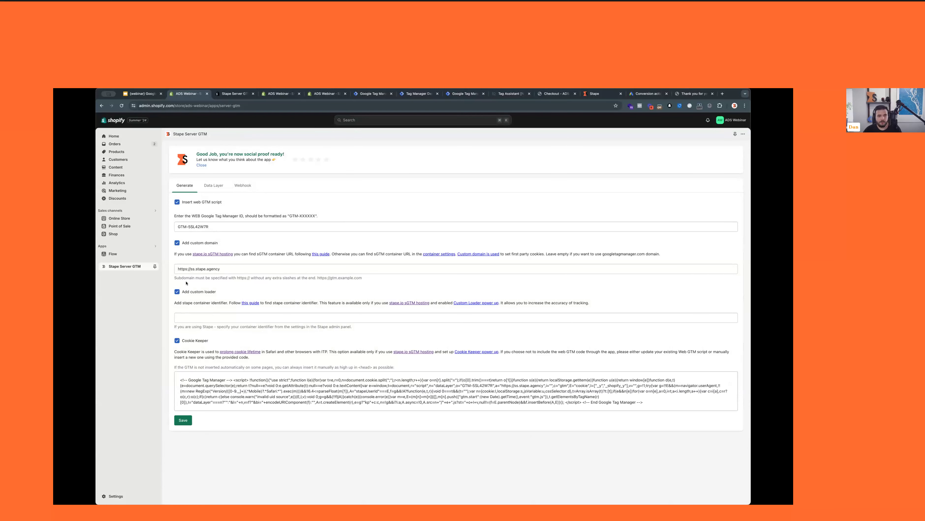
# Copy the container identifier from the Stape container settings into the app's custom loader identifier field in Shopify
pyautogui.click(244, 318)
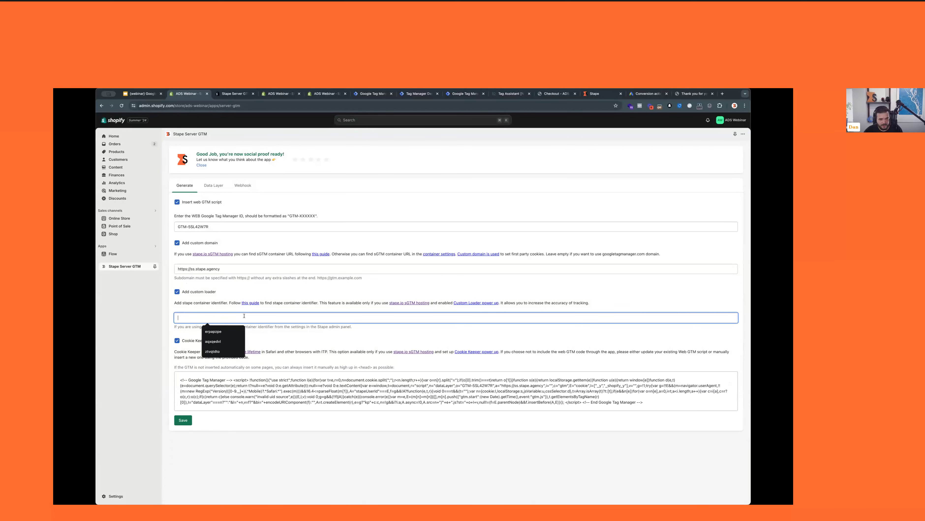
pyautogui.click(278, 456)
pyautogui.click(222, 320)
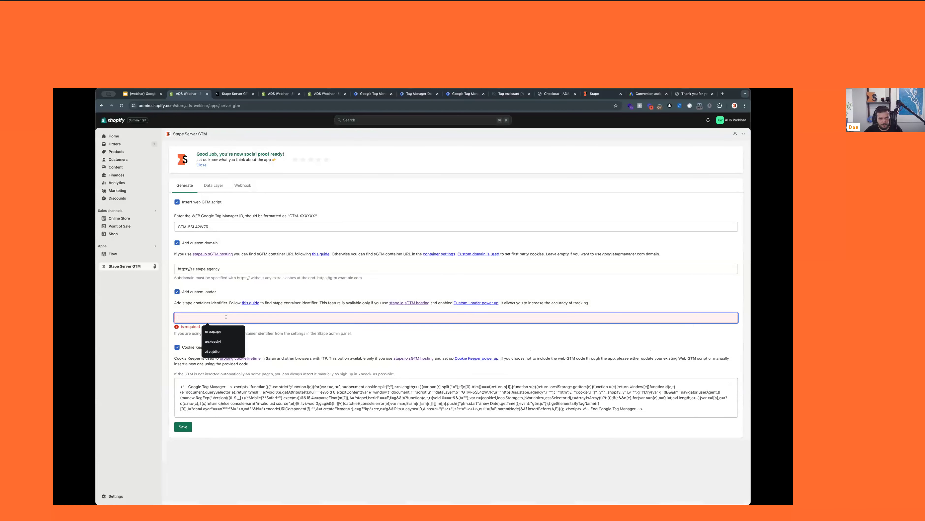
pyautogui.click(592, 95)
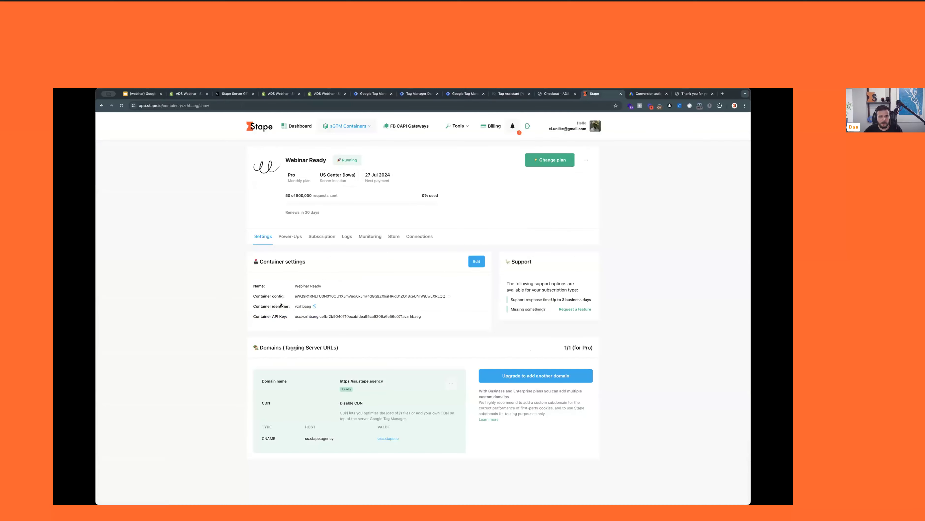
pyautogui.moveTo(245, 307); pyautogui.dragTo(298, 308)
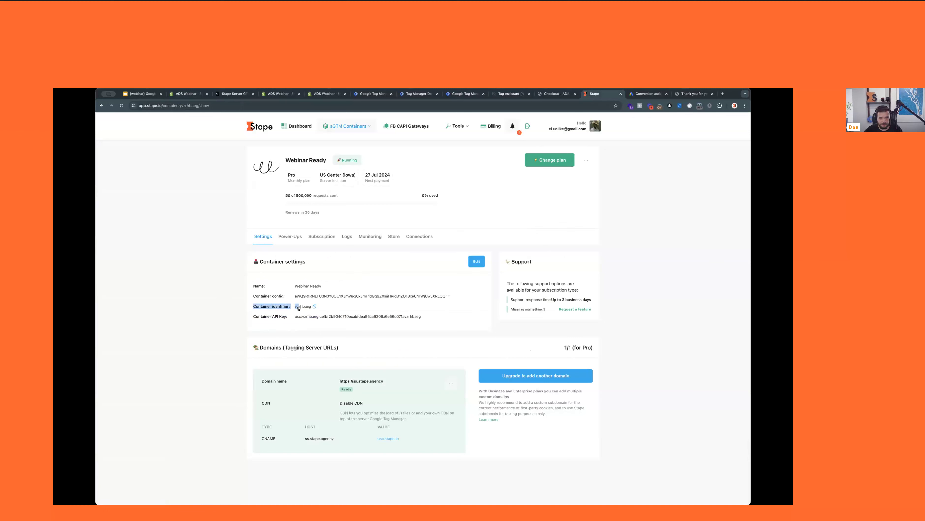
pyautogui.click(314, 306)
pyautogui.click(188, 94)
pyautogui.click(208, 318)
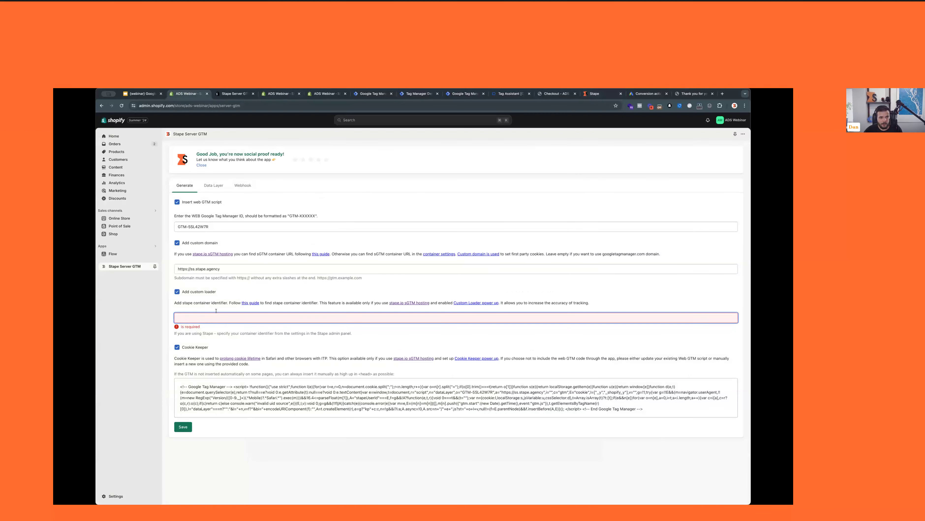
pyautogui.hotkey('ctrl', 'v')
pyautogui.moveTo(182, 303); pyautogui.dragTo(224, 303)
pyautogui.doubleClick(200, 317)
pyautogui.click(200, 317)
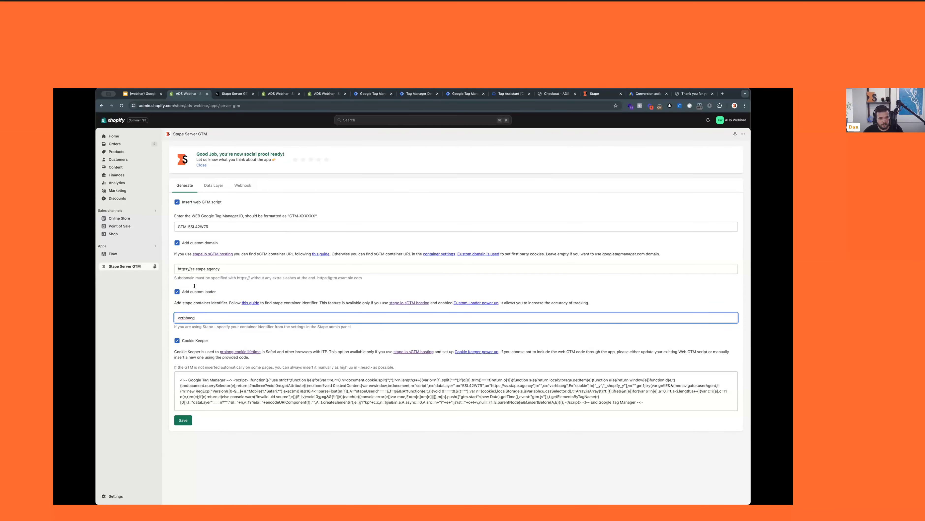
# Switch to Stape, activate the Custom loader power-up for the Webinar Ready container, and save the change
pyautogui.click(608, 95)
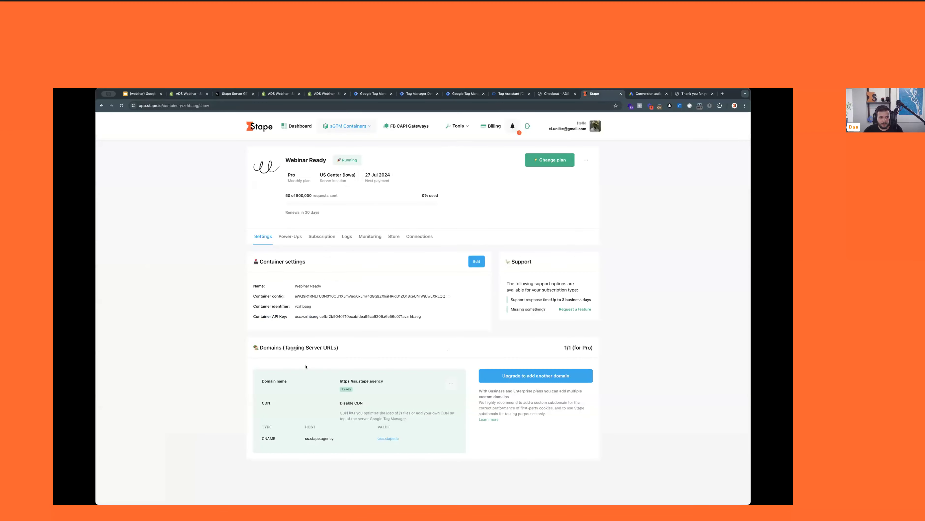
pyautogui.click(297, 242)
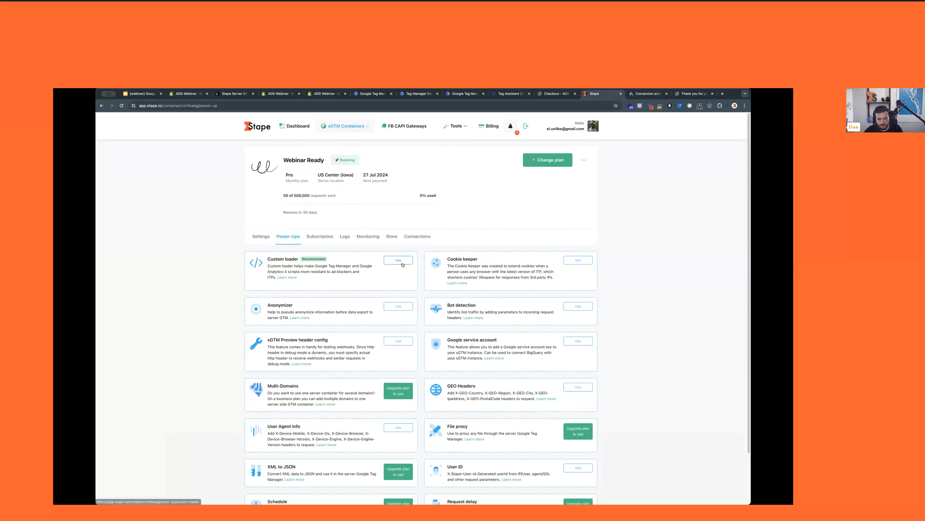
pyautogui.click(398, 260)
pyautogui.click(255, 268)
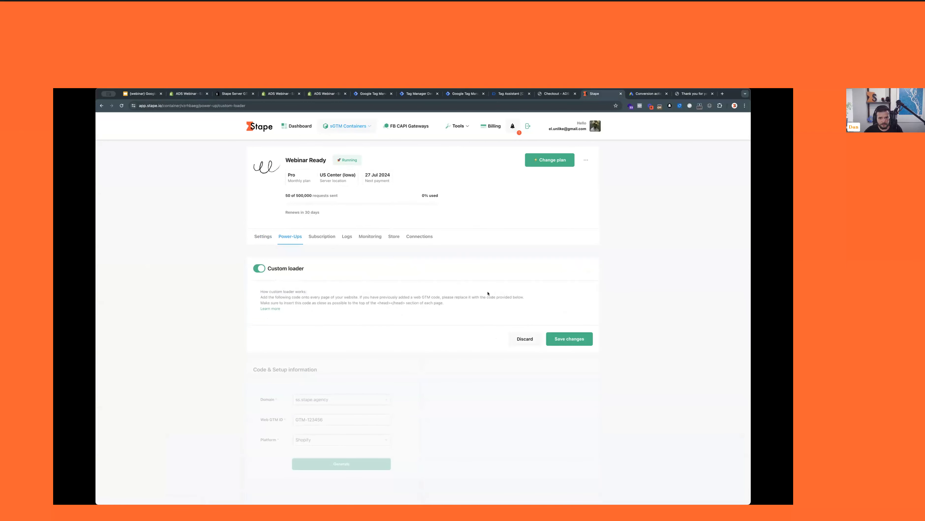
pyautogui.click(563, 341)
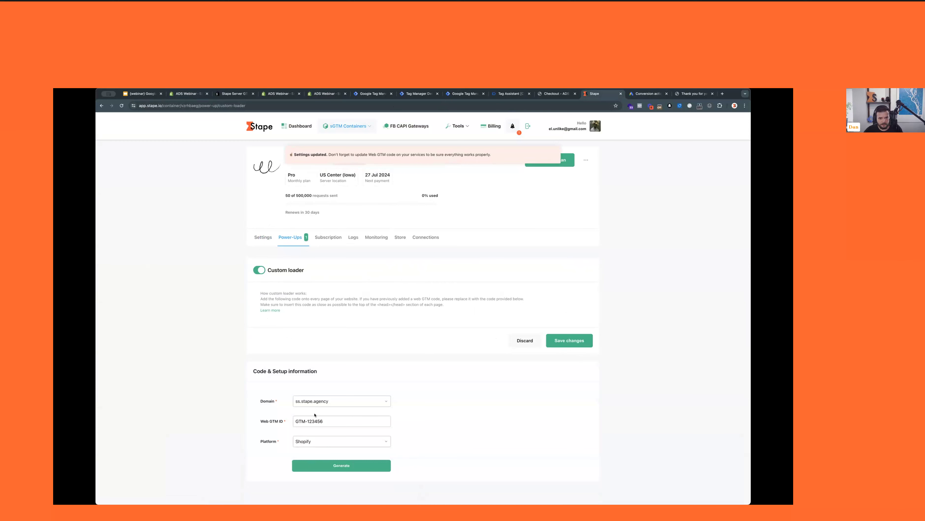
# Generate the Custom loader setup information for ss.stape.agency on Shopify, and open the Cookie keeper power-up settings
pyautogui.doubleClick(315, 421)
pyautogui.click(341, 466)
pyautogui.scroll(-2, 362, 349)
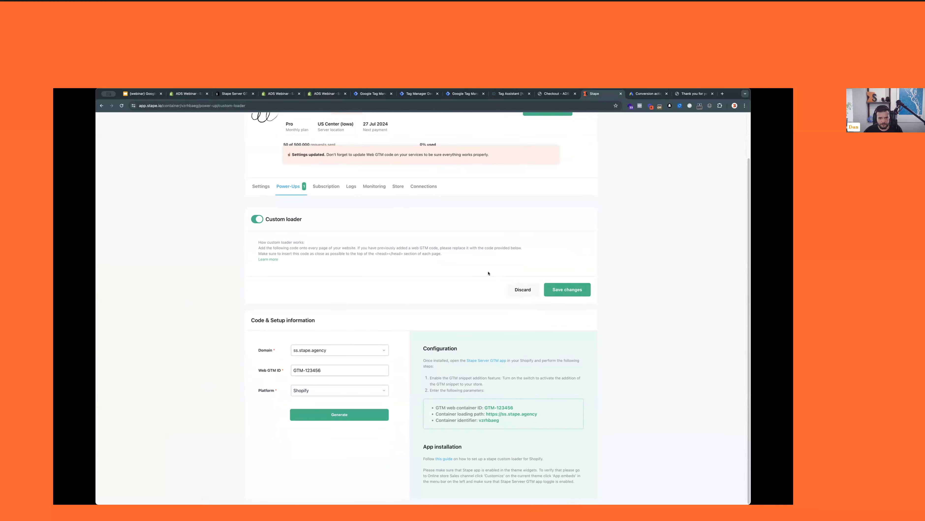
pyautogui.scroll(2, 488, 273)
pyautogui.click(288, 237)
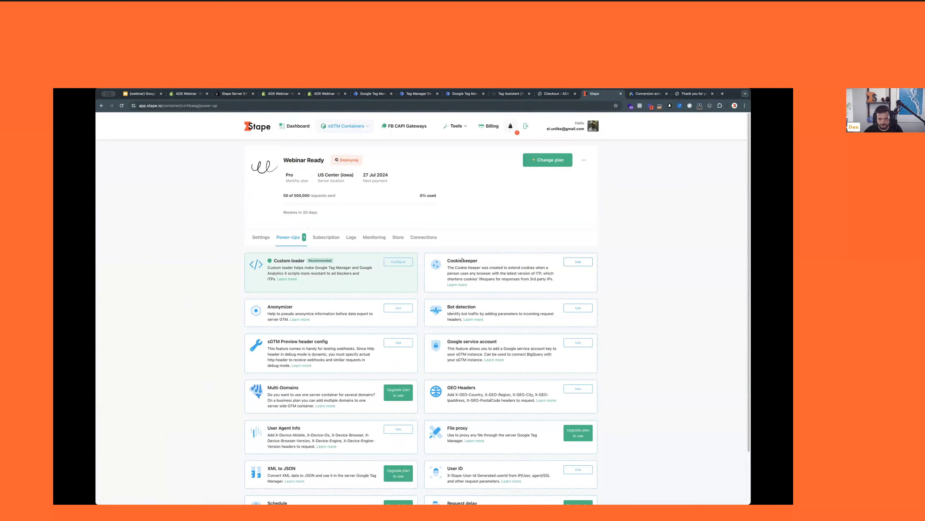
pyautogui.click(578, 261)
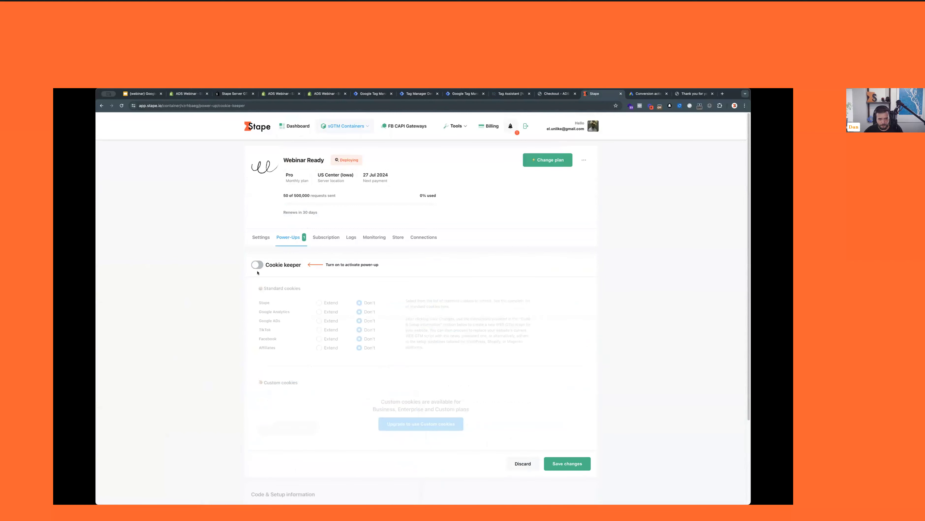
pyautogui.click(258, 266)
pyautogui.click(319, 303)
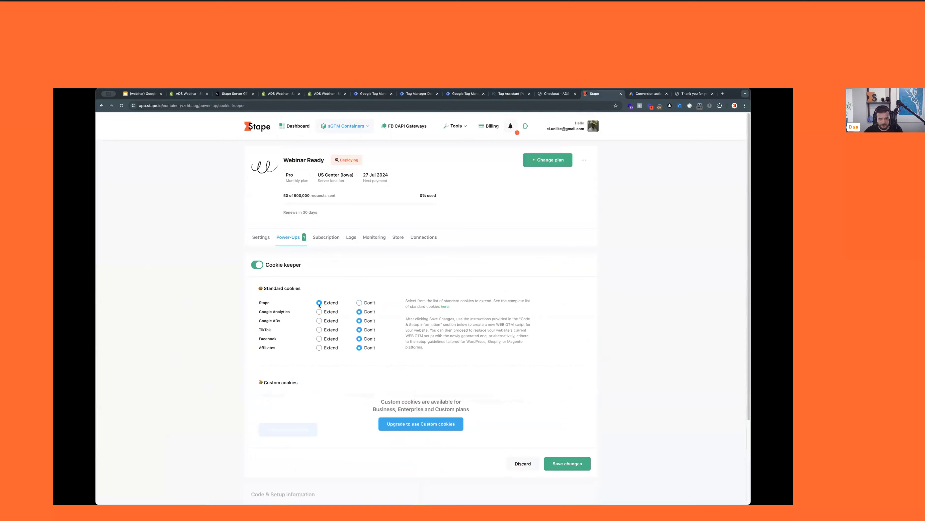
pyautogui.click(319, 312)
pyautogui.click(319, 321)
pyautogui.click(319, 330)
pyautogui.click(319, 338)
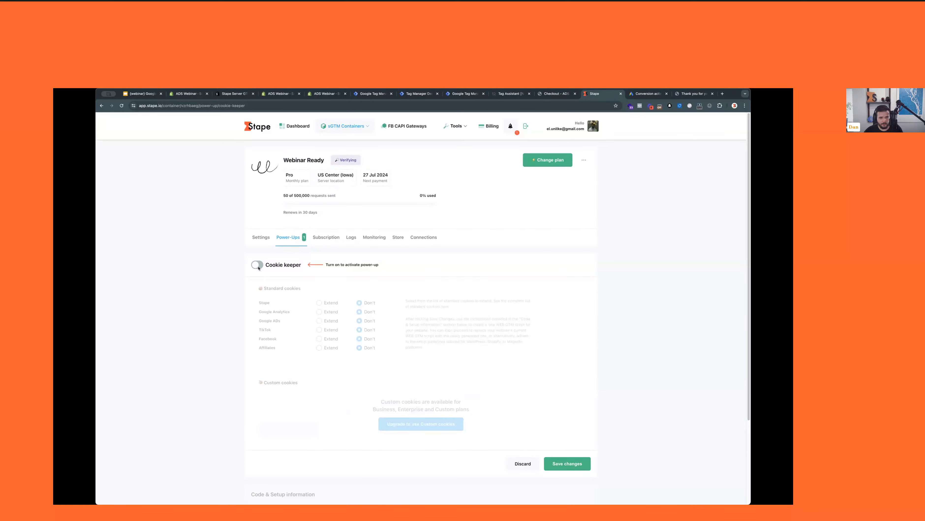
# Activate Cookie keeper, set Stape, Google Analytics, Google ADs, TikTok, Facebook and Affiliates cookies to Extend, and save the changes
pyautogui.click(258, 265)
pyautogui.click(318, 348)
pyautogui.click(319, 338)
pyautogui.click(319, 330)
pyautogui.click(319, 320)
pyautogui.click(319, 311)
pyautogui.click(319, 303)
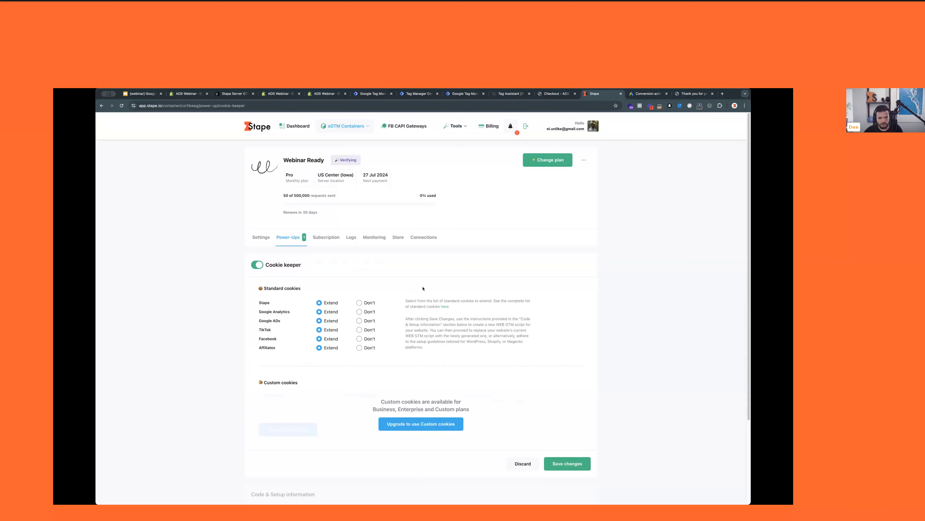
pyautogui.scroll(-3, 423, 288)
pyautogui.click(567, 357)
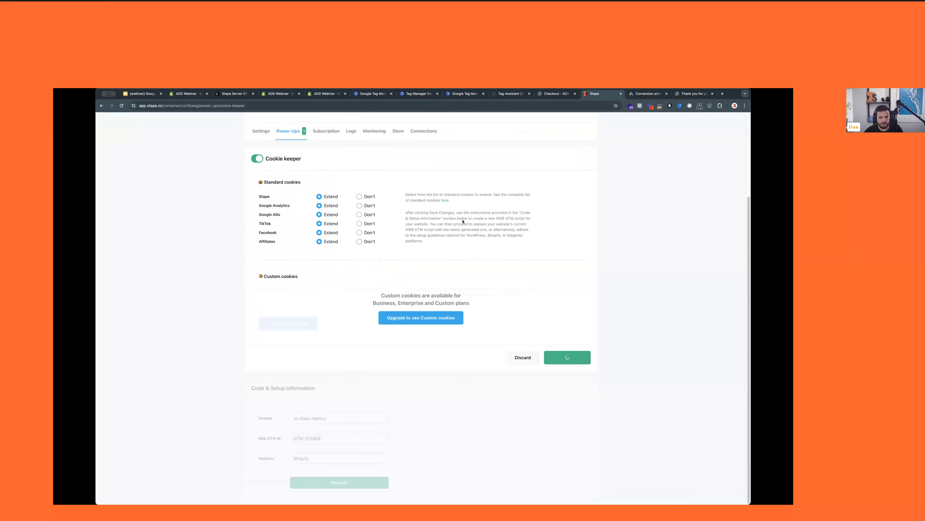
# Check the container settings and the status of its Custom loader and Cookie keeper power-ups, and return to the Shopify app
pyautogui.scroll(3, 471, 278)
pyautogui.click(261, 237)
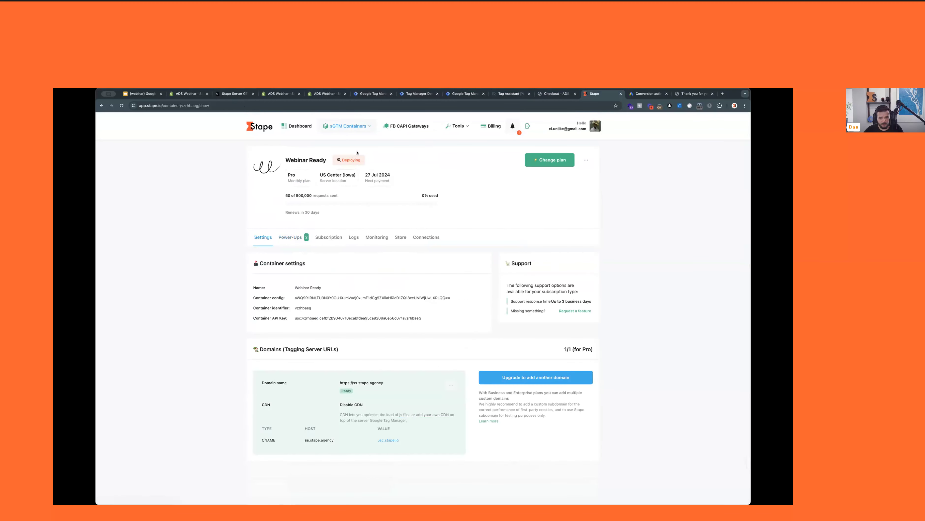
pyautogui.click(290, 237)
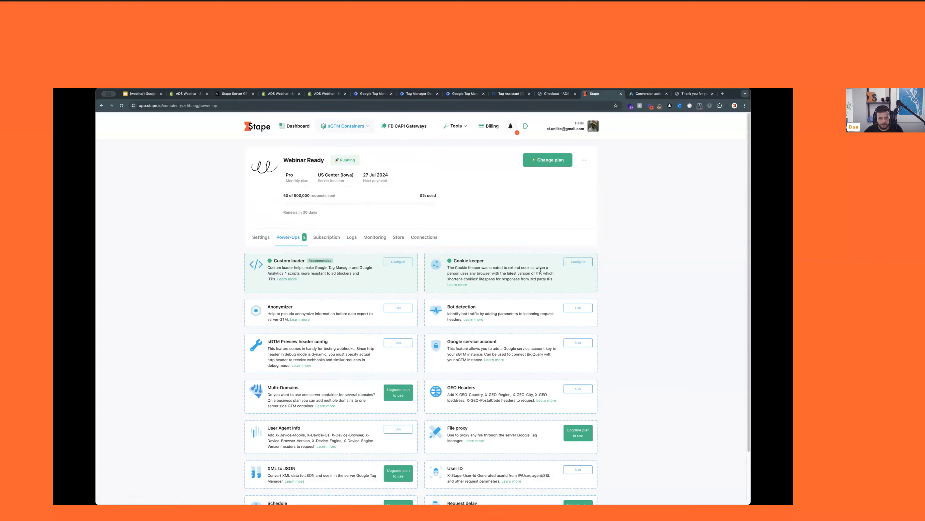
pyautogui.click(188, 93)
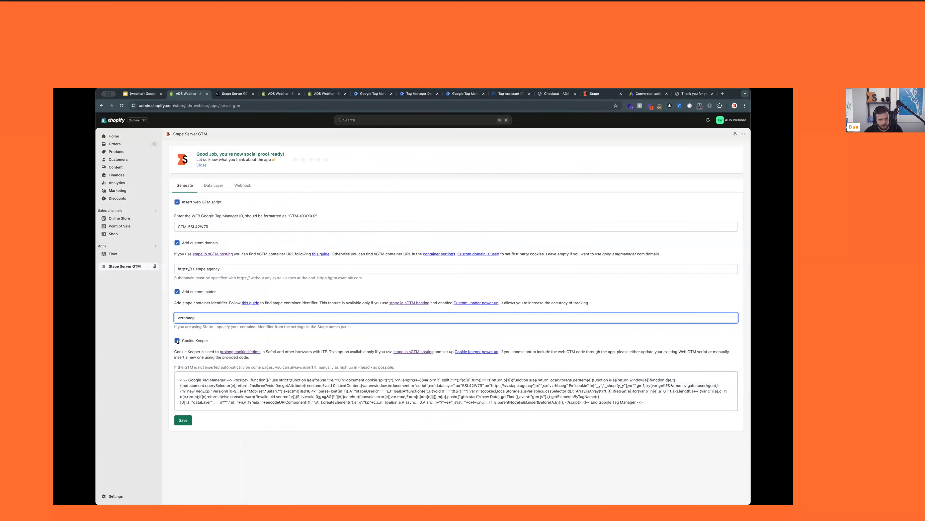
# Save the Stape Server GTM app settings, and in Tag Manager examine the web container's standard installation snippet
pyautogui.click(183, 420)
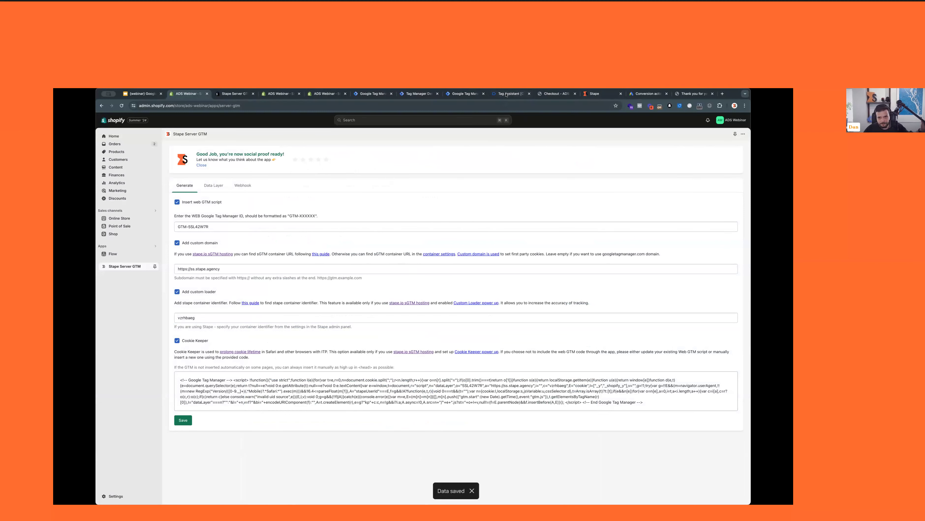
pyautogui.click(526, 95)
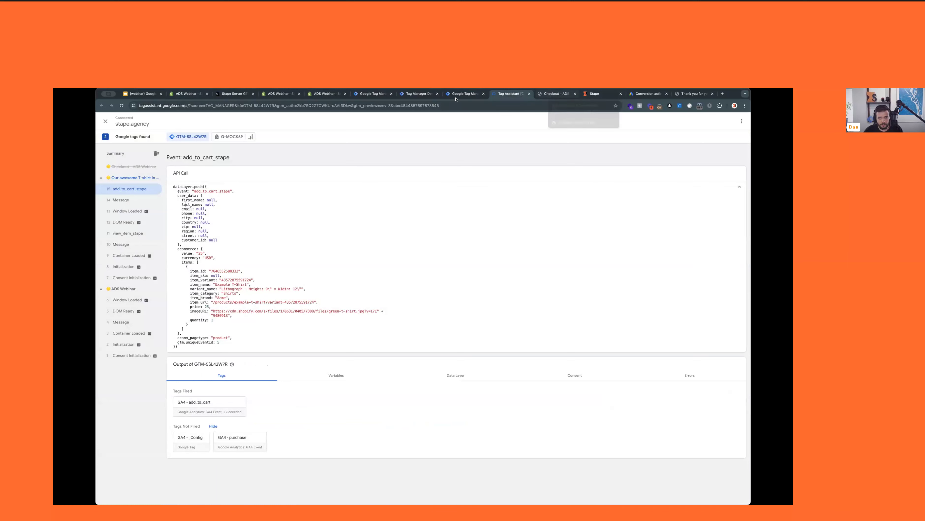
pyautogui.click(465, 93)
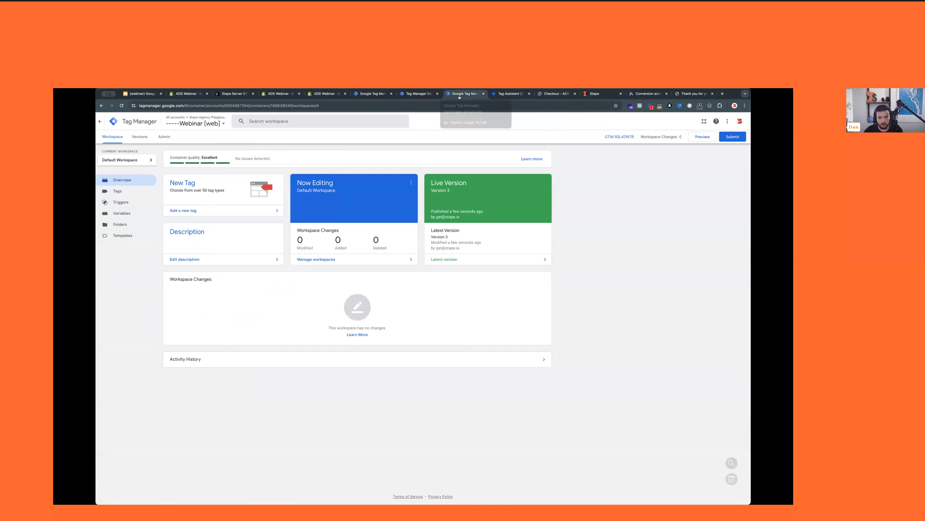
pyautogui.click(621, 137)
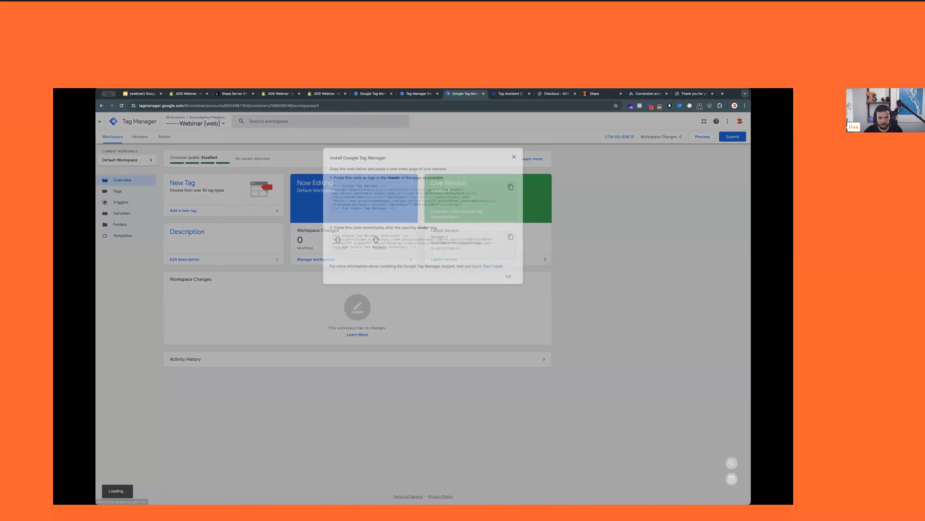
pyautogui.moveTo(351, 194); pyautogui.dragTo(411, 208)
pyautogui.click(410, 207)
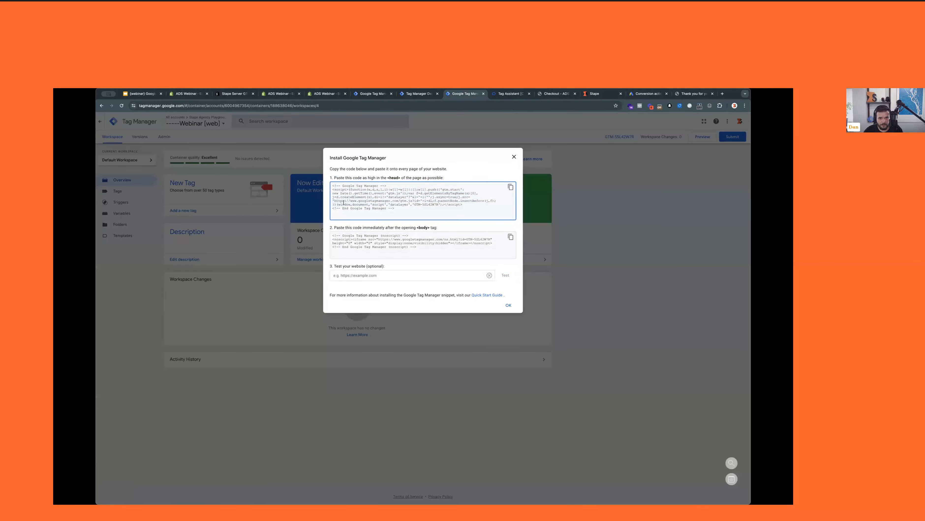
pyautogui.moveTo(332, 199); pyautogui.dragTo(421, 203)
pyautogui.click(403, 200)
pyautogui.click(434, 206)
pyautogui.click(415, 201)
# Open the Custom loader settings in Stape and set the web GTM ID to GTM-5SL42W7R, copied from the web container in Tag Manager
pyautogui.click(597, 93)
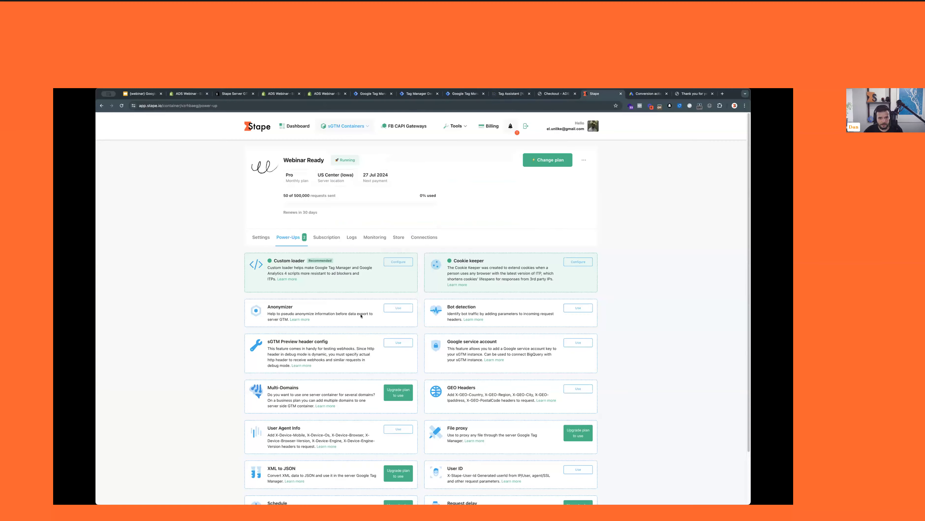
pyautogui.click(396, 275)
pyautogui.click(464, 94)
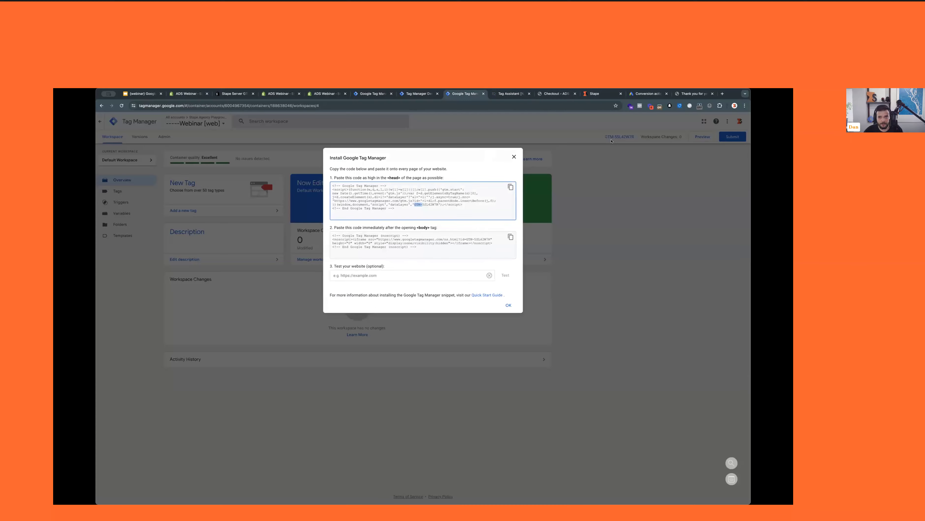
pyautogui.click(525, 165)
pyautogui.moveTo(606, 137); pyautogui.dragTo(634, 137)
pyautogui.rightClick(619, 138)
pyautogui.click(628, 185)
pyautogui.click(597, 94)
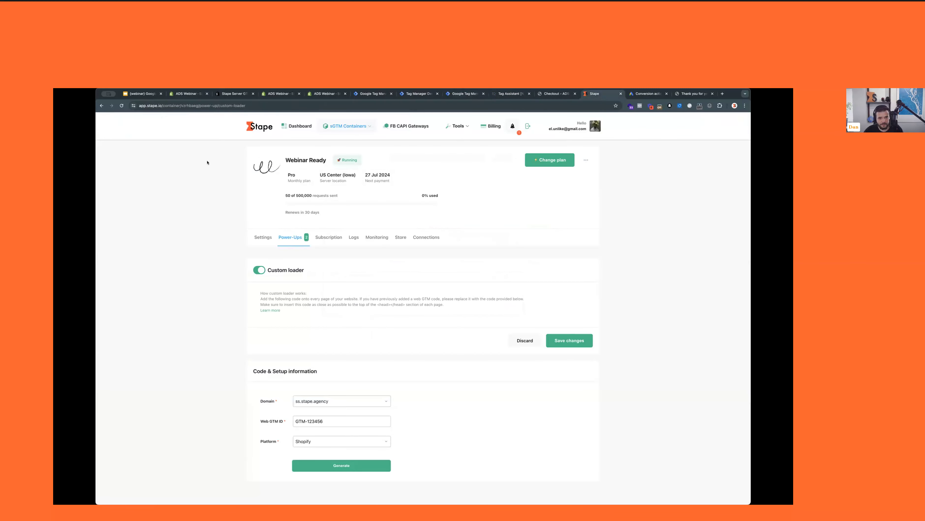
pyautogui.tripleClick(387, 421)
pyautogui.hotkey('ctrl', 'v')
# Generate the Custom loader code for the platform Other, with Generate with Cookie Keeper turned off
pyautogui.click(362, 445)
pyautogui.click(363, 475)
pyautogui.scroll(-1, 364, 468)
pyautogui.click(345, 485)
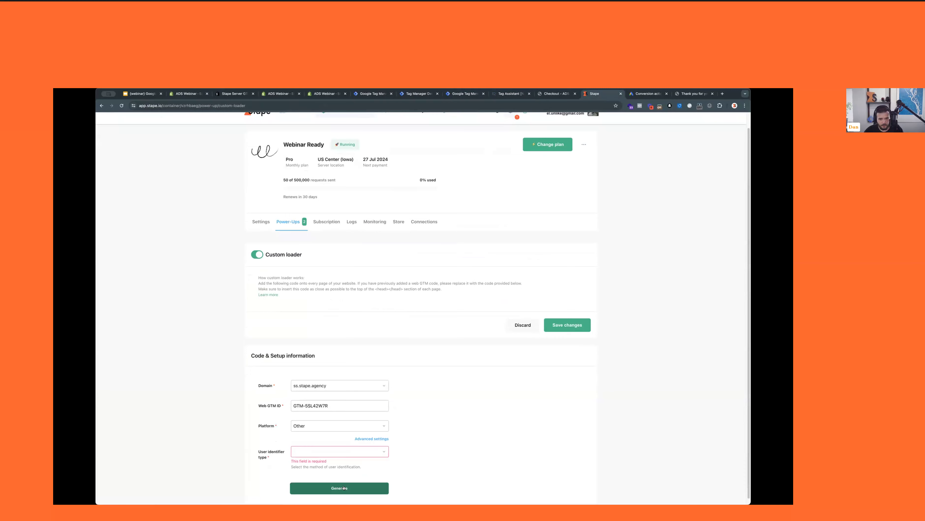
pyautogui.click(379, 439)
pyautogui.scroll(-3, 341, 443)
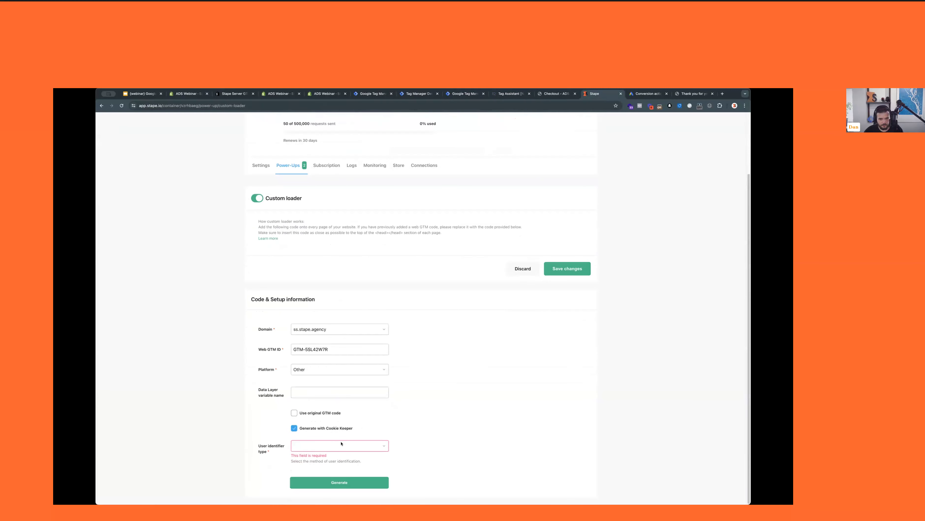
pyautogui.click(310, 430)
pyautogui.click(339, 482)
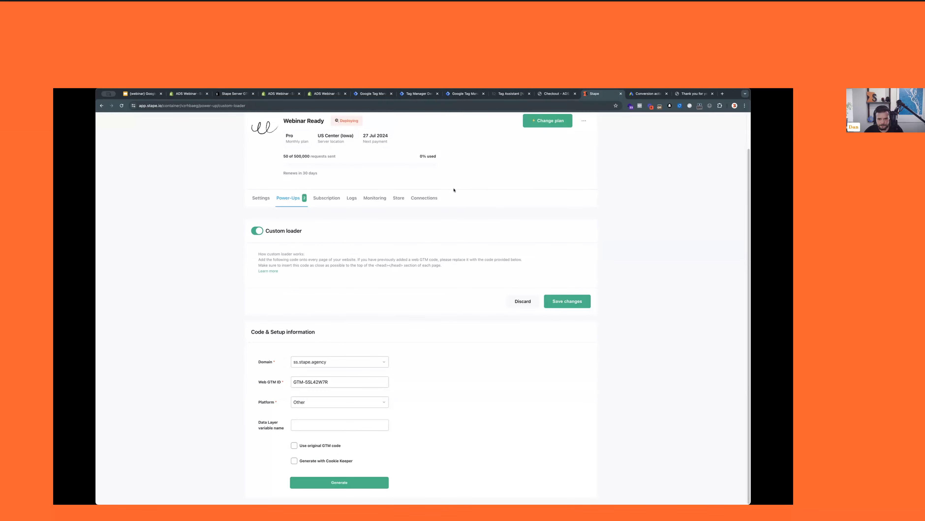
pyautogui.scroll(-4, 456, 339)
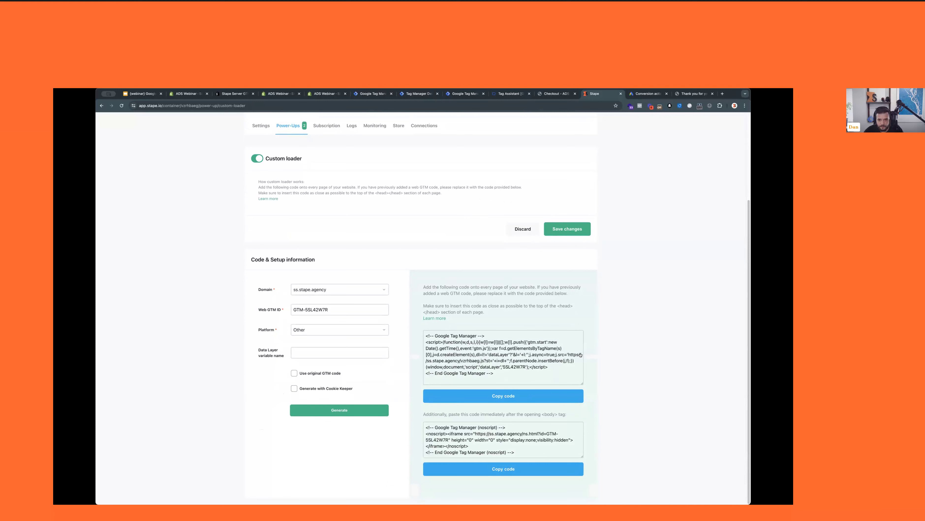
# Examine the generated loader code: its ss.stape.agency script URL, container identifier, st parameter and the GTM ID without its prefix
pyautogui.moveTo(568, 355); pyautogui.dragTo(458, 362)
pyautogui.moveTo(461, 364); pyautogui.dragTo(480, 362)
pyautogui.scroll(3, 328, 257)
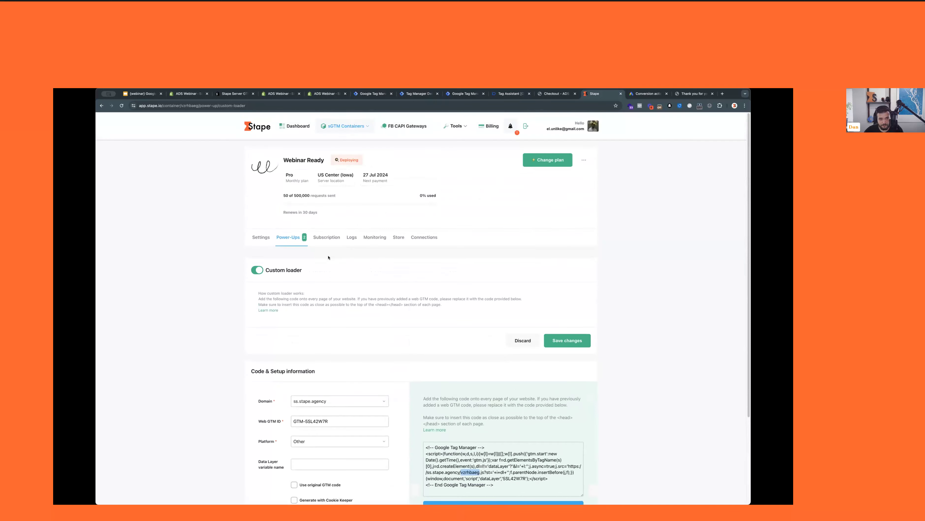
pyautogui.scroll(-3, 355, 178)
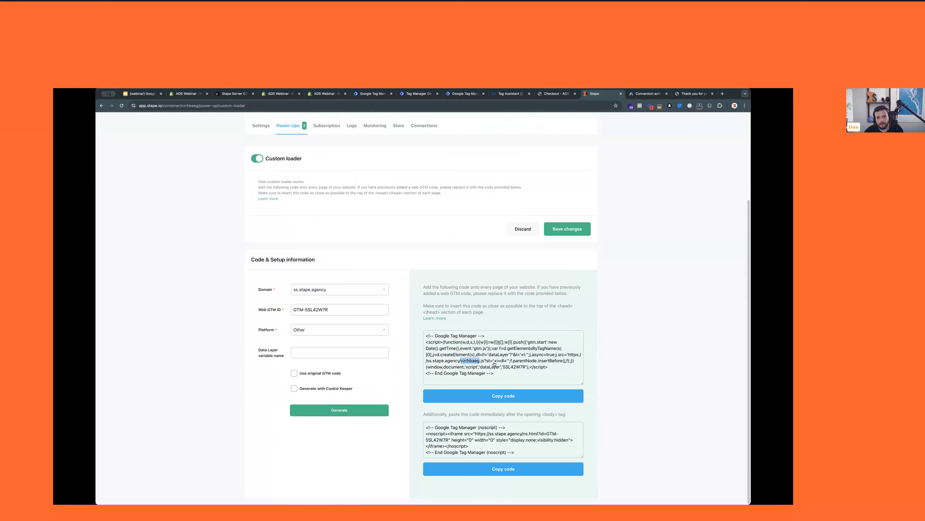
pyautogui.moveTo(486, 360); pyautogui.dragTo(492, 360)
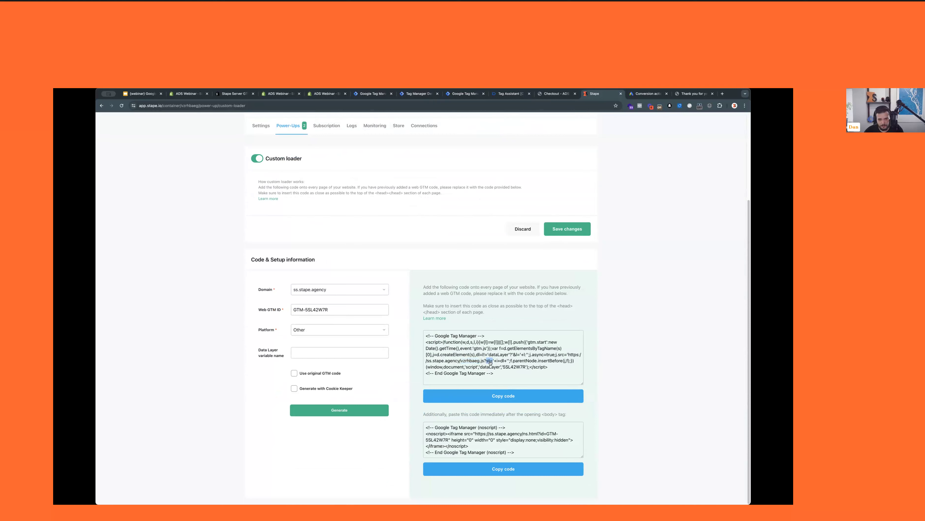
pyautogui.moveTo(504, 367); pyautogui.dragTo(525, 367)
pyautogui.moveTo(306, 309); pyautogui.dragTo(291, 309)
pyautogui.moveTo(503, 367); pyautogui.dragTo(523, 371)
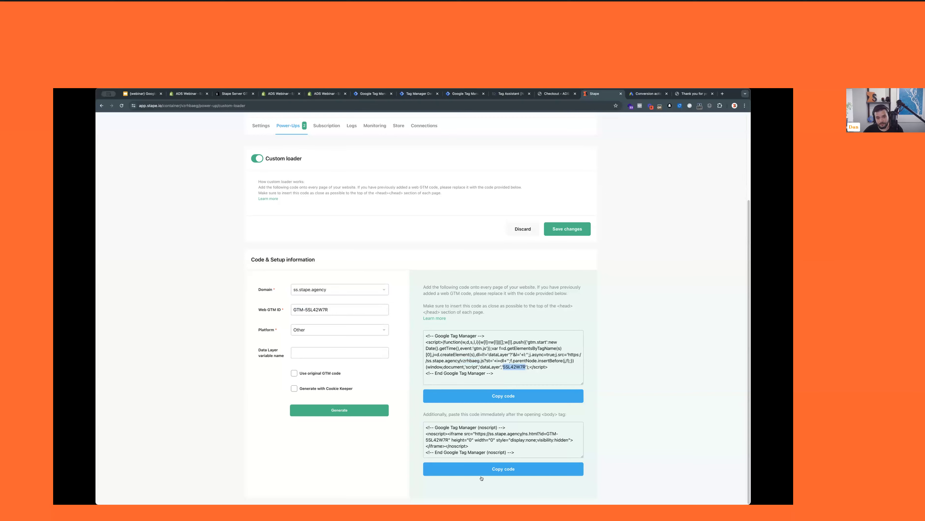
pyautogui.scroll(3, 490, 343)
pyautogui.scroll(-3, 490, 343)
pyautogui.scroll(3, 490, 343)
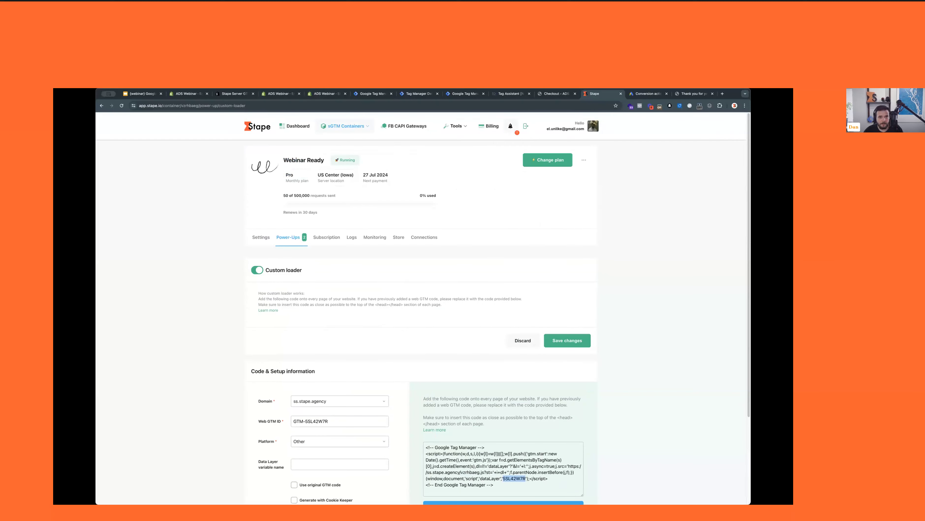
# Save the Stape Server GTM settings in Shopify again, and load shop.stape.agency in the order confirmation tab
pyautogui.click(188, 93)
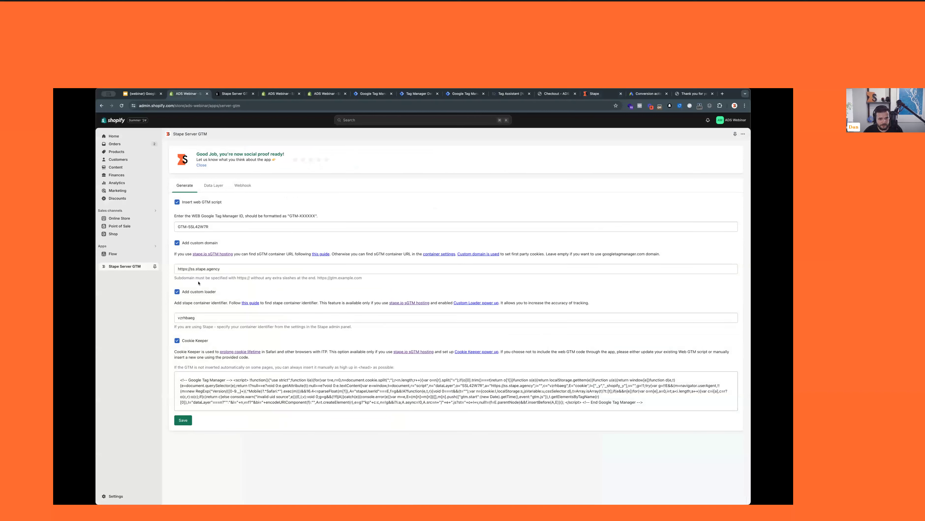
pyautogui.click(183, 421)
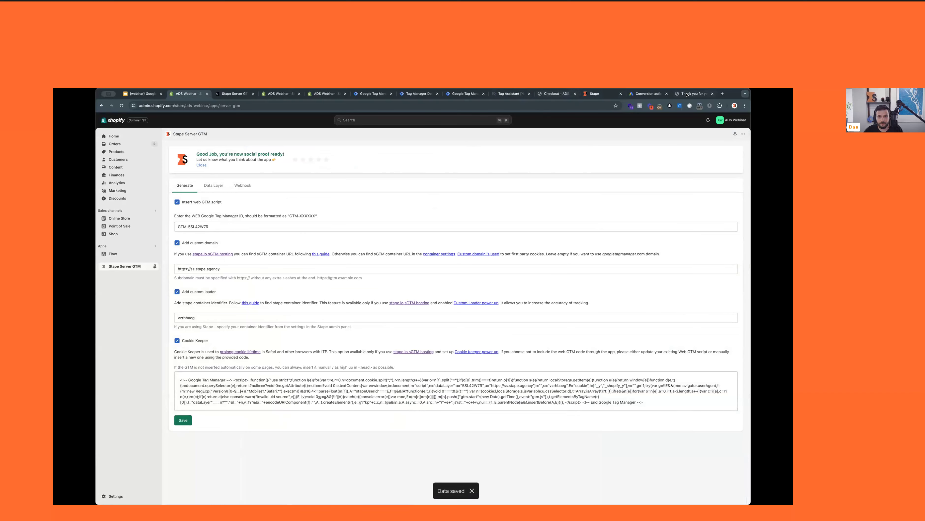
pyautogui.click(687, 93)
pyautogui.click(451, 106)
pyautogui.write('shop.stp')
pyautogui.press('BackSpace')
pyautogui.write('ape.agency')
pyautogui.press('Return')
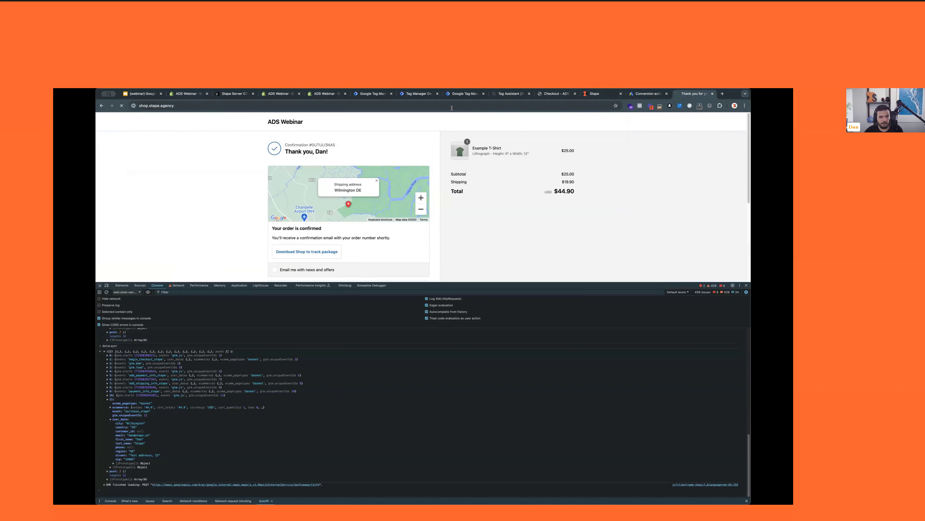
# Filter the storefront's network requests by gtm, reload the page, and inspect the matching request's headers
pyautogui.click(178, 285)
pyautogui.tripleClick(128, 297)
pyautogui.write('gtm')
pyautogui.press('super+r')
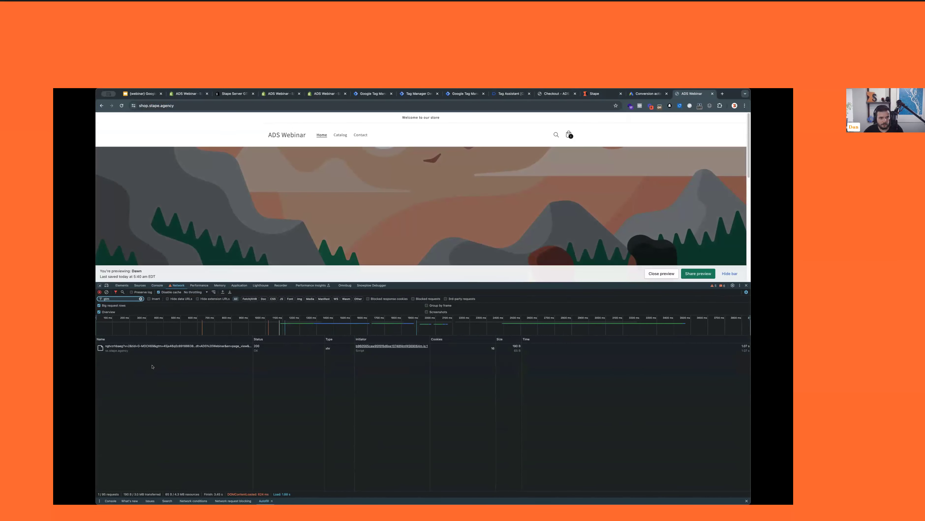
pyautogui.click(157, 348)
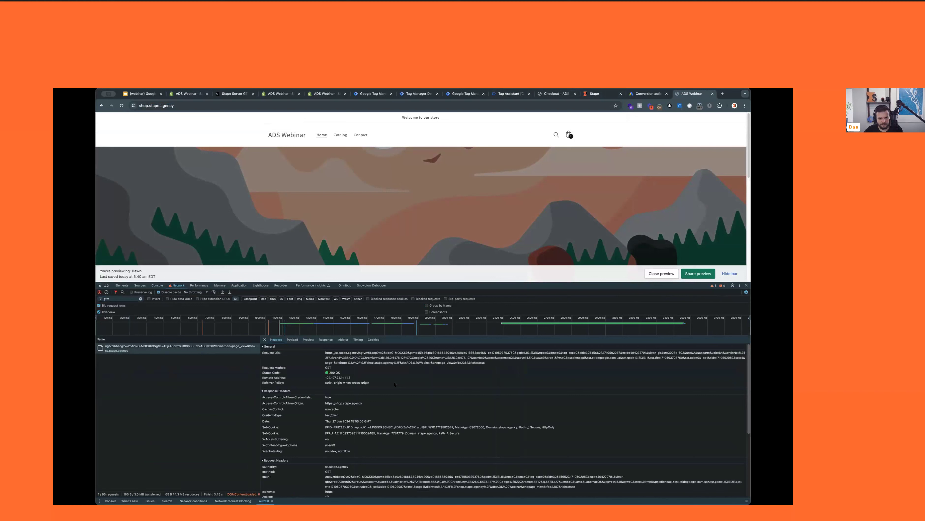
# Filter the network requests by ss.stap and examine the loader script's request URL for its path and st parameter
pyautogui.click(125, 299)
pyautogui.press('BackSpace')
pyautogui.press('BackSpace')
pyautogui.press('BackSpace')
pyautogui.write('ss.stap')
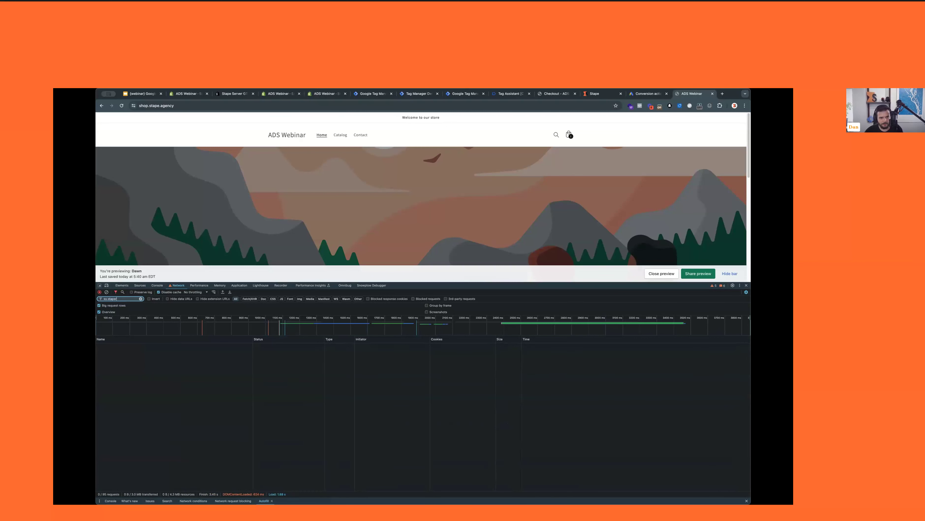
pyautogui.click(143, 349)
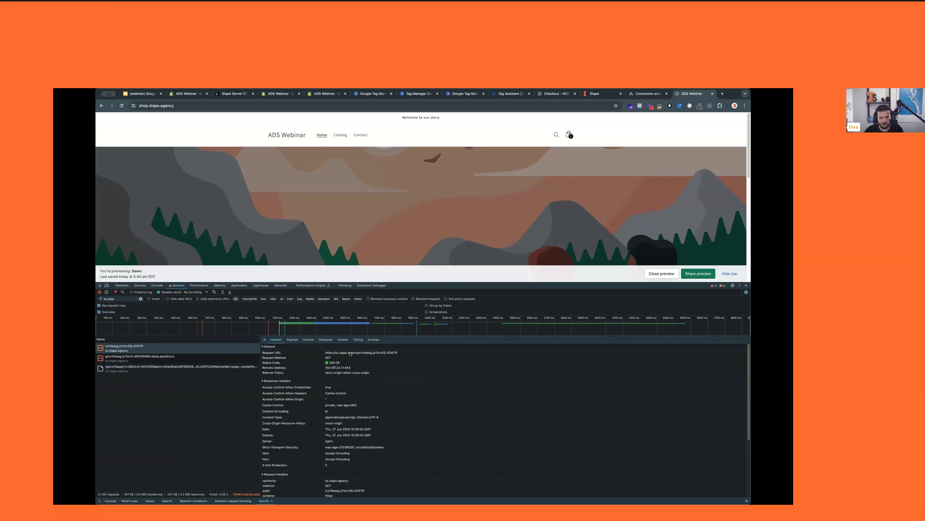
pyautogui.moveTo(359, 352)
pyautogui.mouseDown()
pyautogui.moveTo(318, 354)
pyautogui.moveTo(375, 353)
pyautogui.mouseUp()
pyautogui.moveTo(382, 353); pyautogui.dragTo(402, 354)
pyautogui.click(401, 354)
# Review the Custom loader code in Stape, and examine the Cookie keeper power-up's standard cookie settings
pyautogui.click(596, 93)
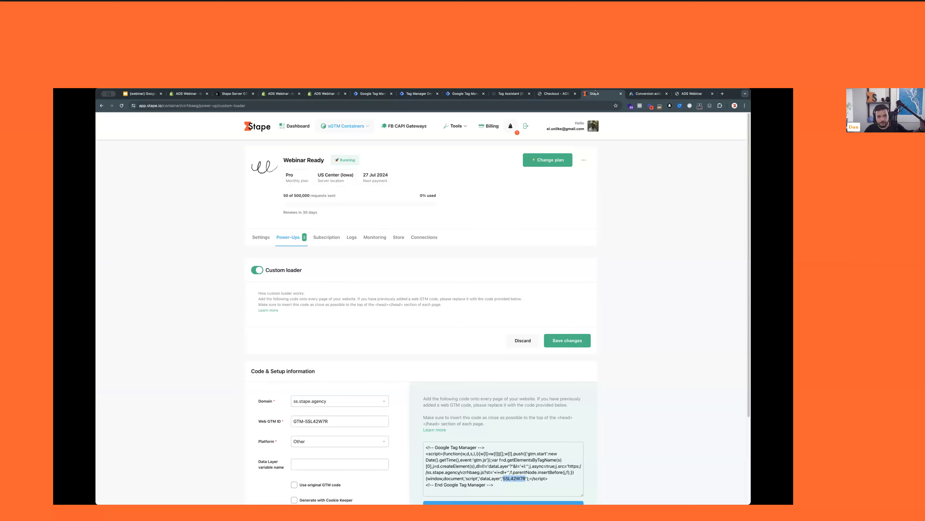
pyautogui.scroll(-3, 324, 302)
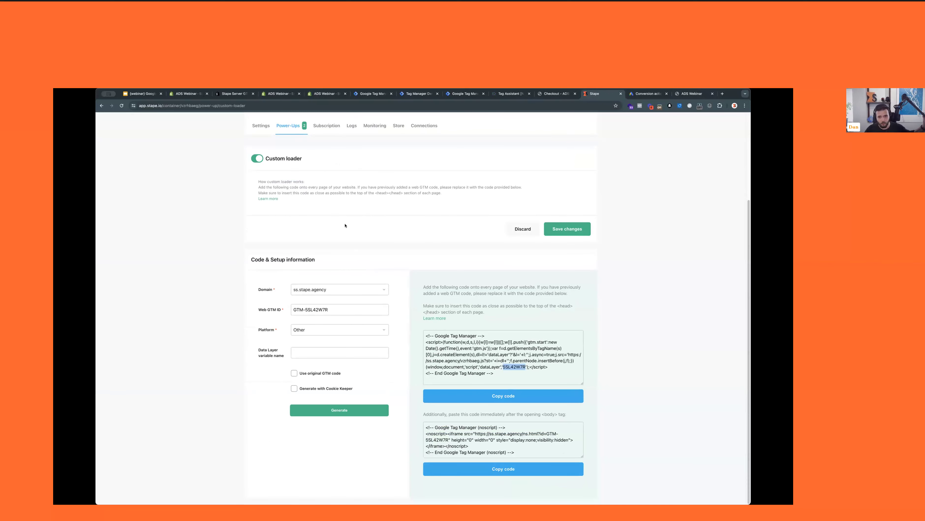
pyautogui.scroll(3, 393, 223)
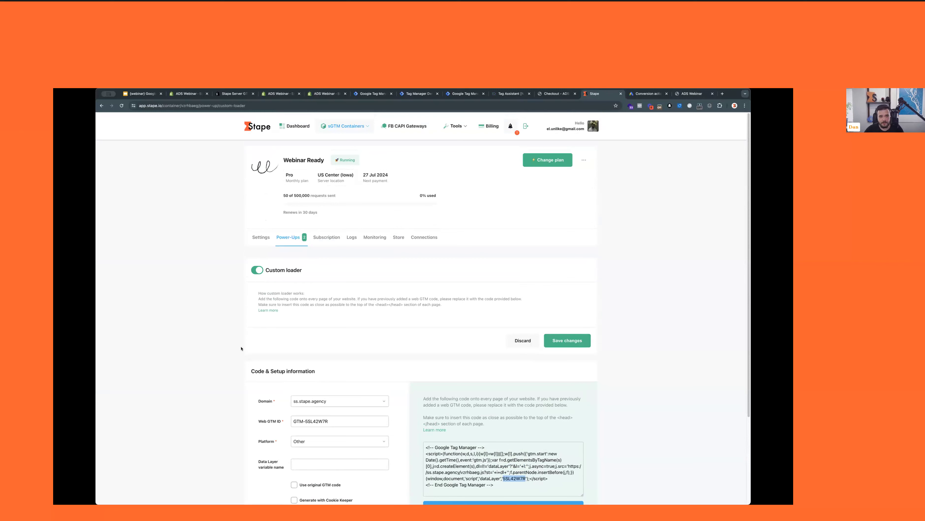
pyautogui.click(288, 245)
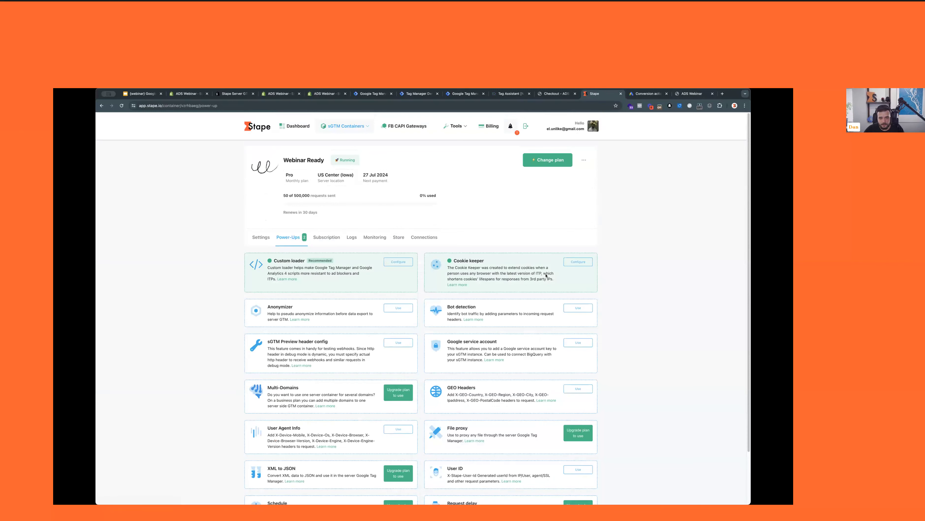
pyautogui.click(578, 262)
pyautogui.scroll(-3, 342, 287)
pyautogui.scroll(3, 342, 287)
pyautogui.scroll(1, 342, 287)
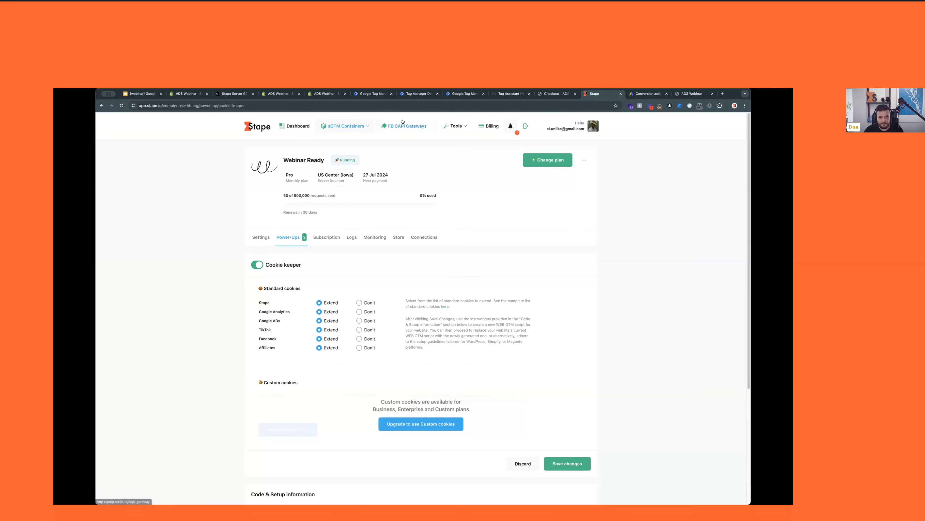
pyautogui.click(262, 237)
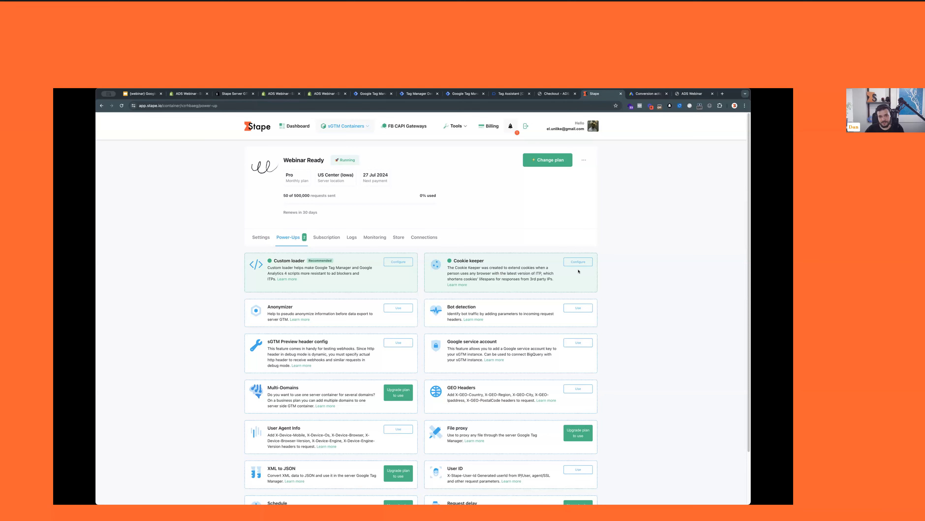
pyautogui.click(578, 261)
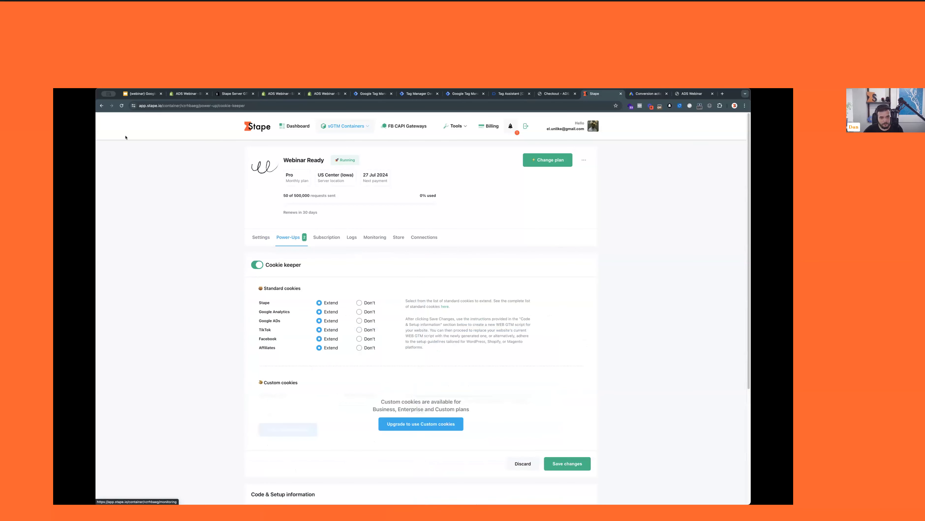
pyautogui.moveTo(275, 327); pyautogui.dragTo(259, 311)
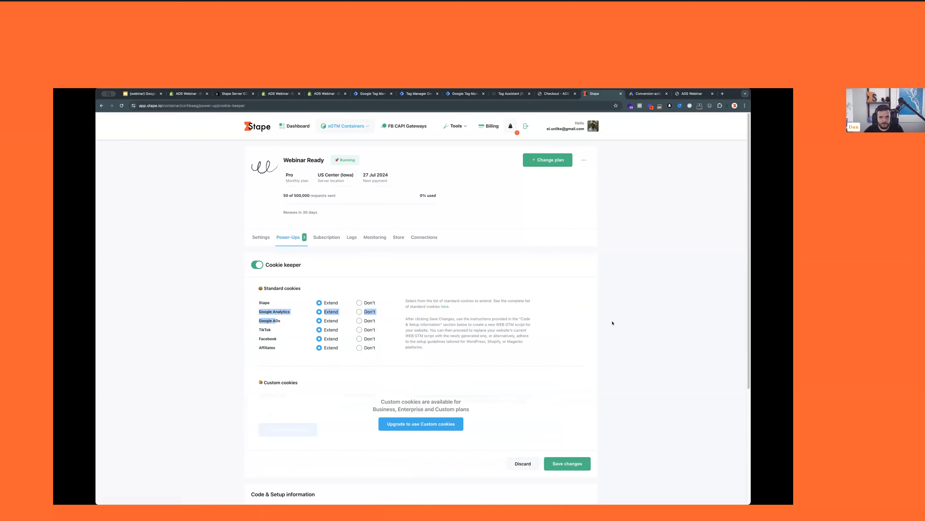
pyautogui.click(612, 322)
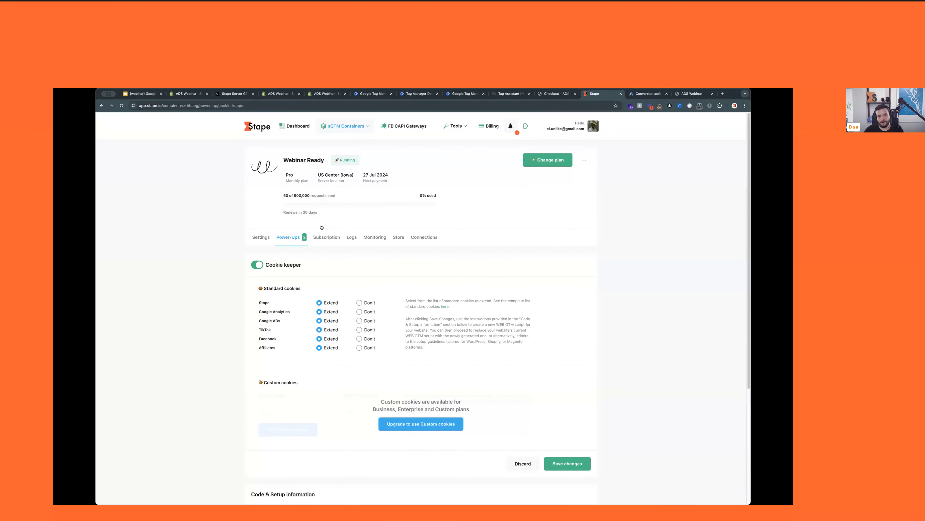
# Check the Webinar Ready container settings in Stape, and save the Stape Server GTM settings in Shopify once more
pyautogui.click(263, 237)
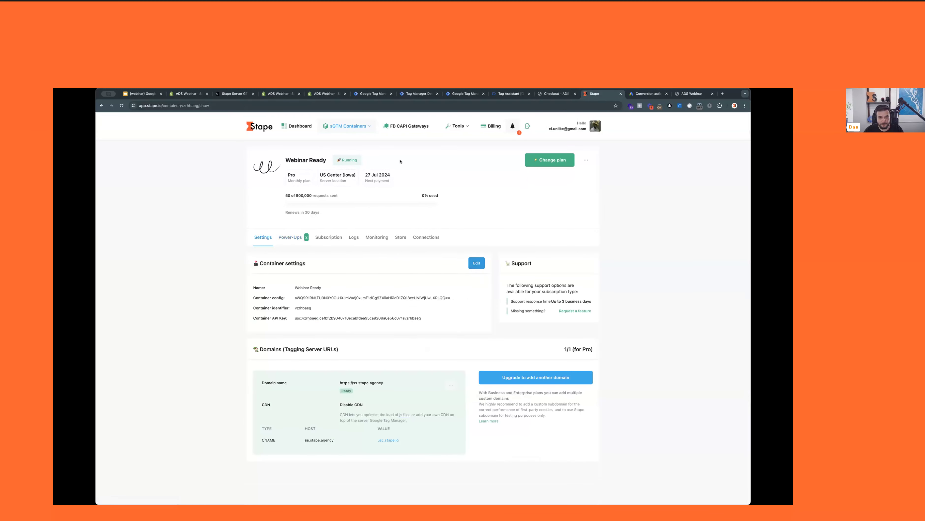
pyautogui.click(178, 95)
pyautogui.click(182, 420)
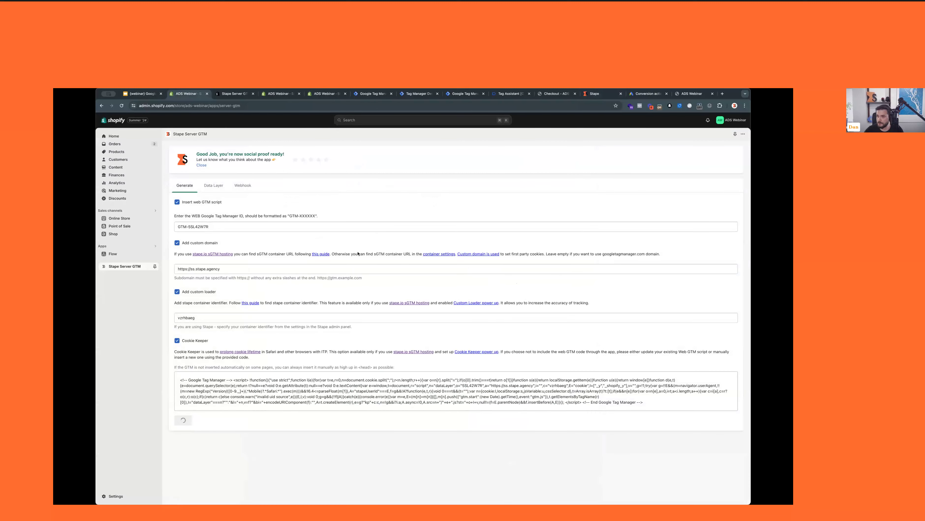